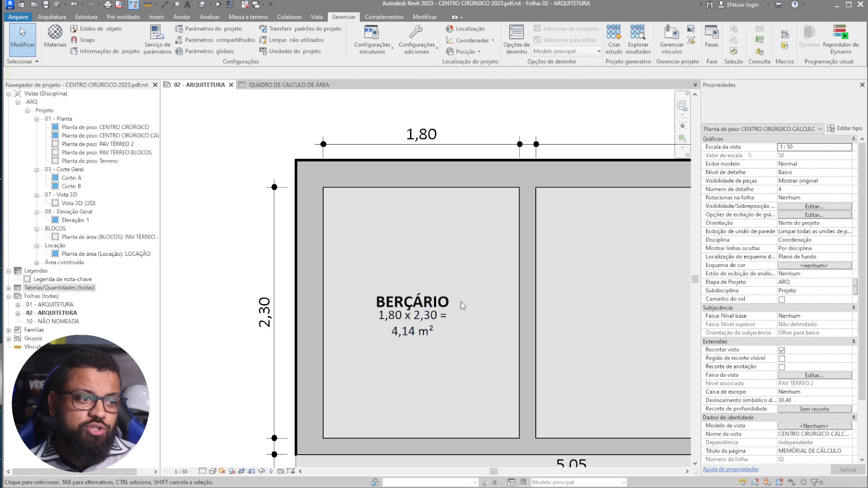
- Select the BERÇÁRIO tag reading 1,80 x 2,30 = 4,14 m² and bring Dynamo over the sheet
scroll(408, 320, up, 2)
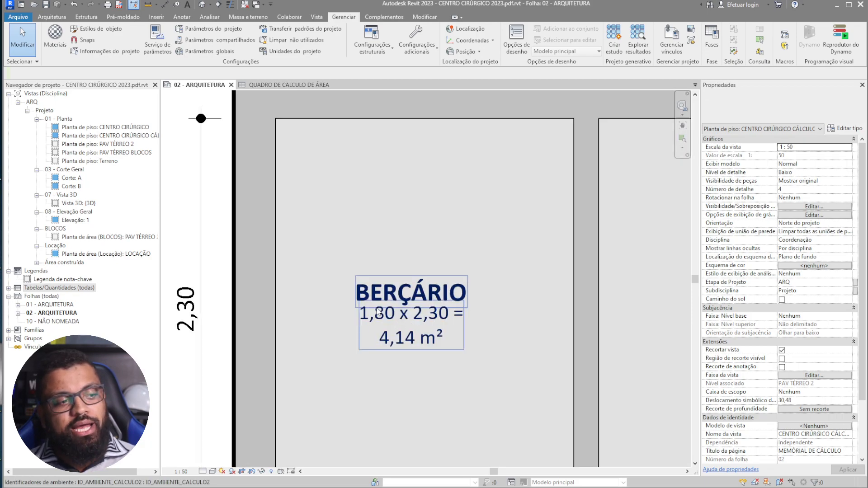
click(394, 321)
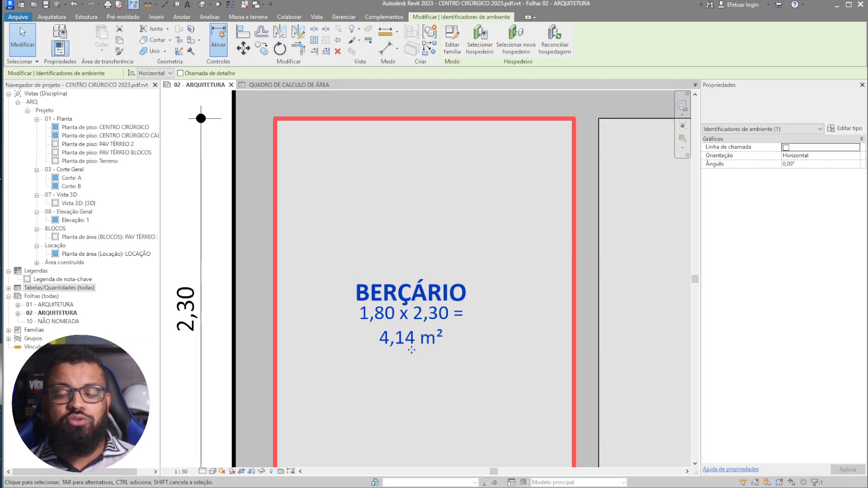
scroll(394, 253, down, 3)
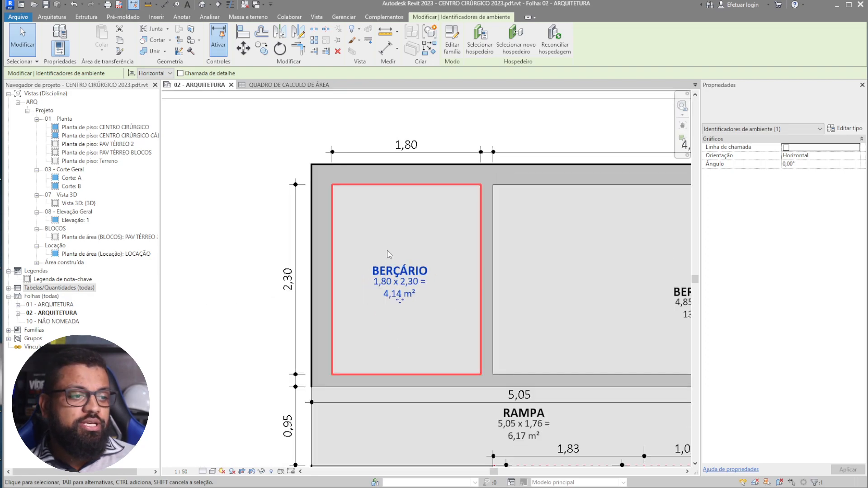
drag(867, 46, 488, 10)
scroll(448, 352, down, 3)
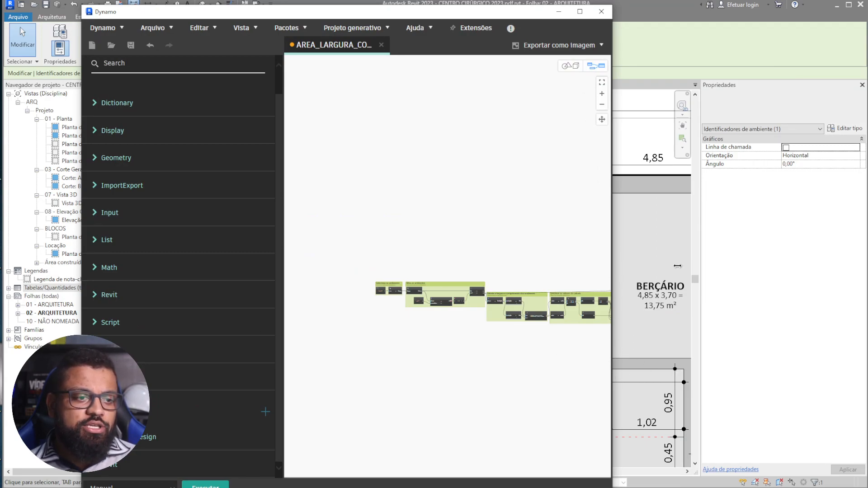
- Widen the Dynamo window and select, then deselect, the Aplica a formula na area nodes
drag(612, 35, 803, 35)
scroll(589, 271, up, 5)
scroll(578, 238, up, 6)
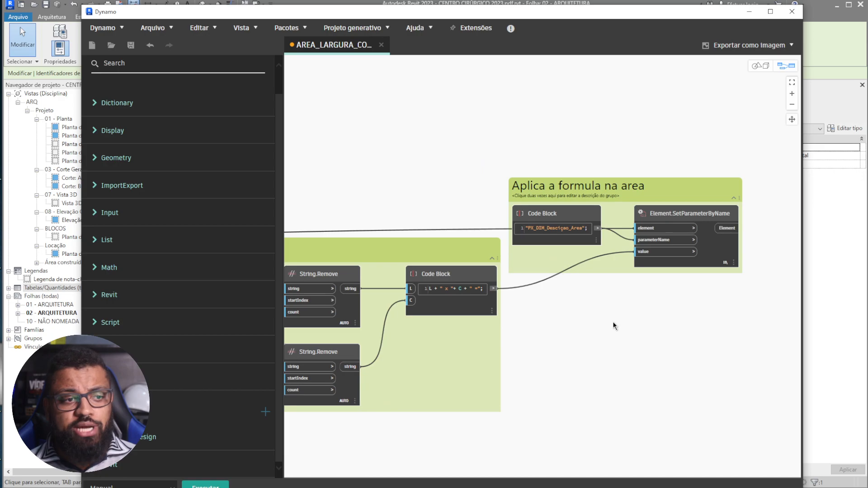
drag(764, 346, 558, 136)
click(645, 309)
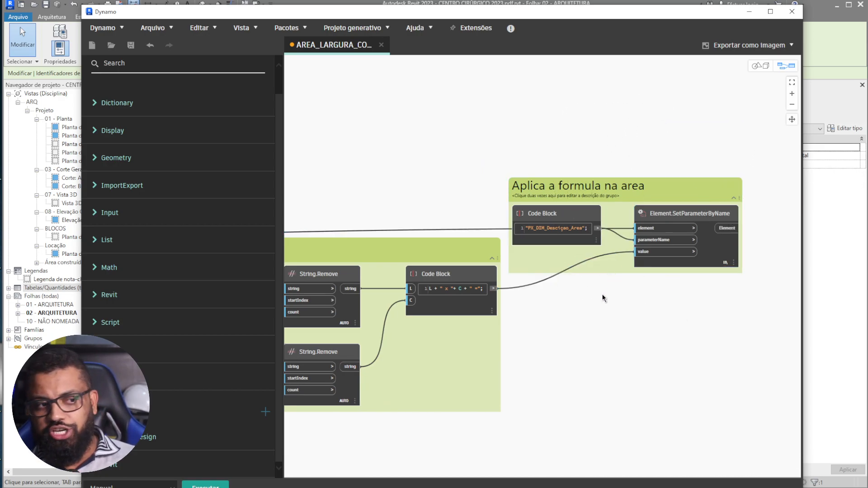
- Pan and zoom the canvas to the Seleciona os ambientes and Filtra os ambientes groups
scroll(643, 132, down, 5)
scroll(547, 376, up, 3)
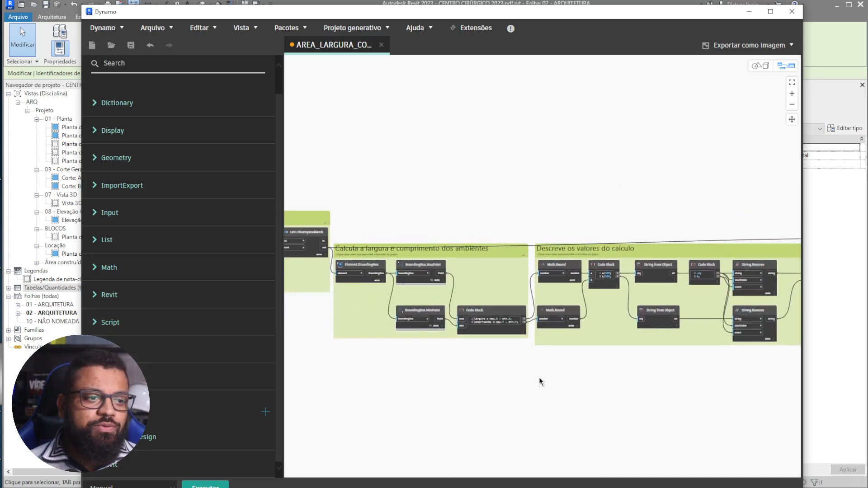
scroll(582, 237, up, 5)
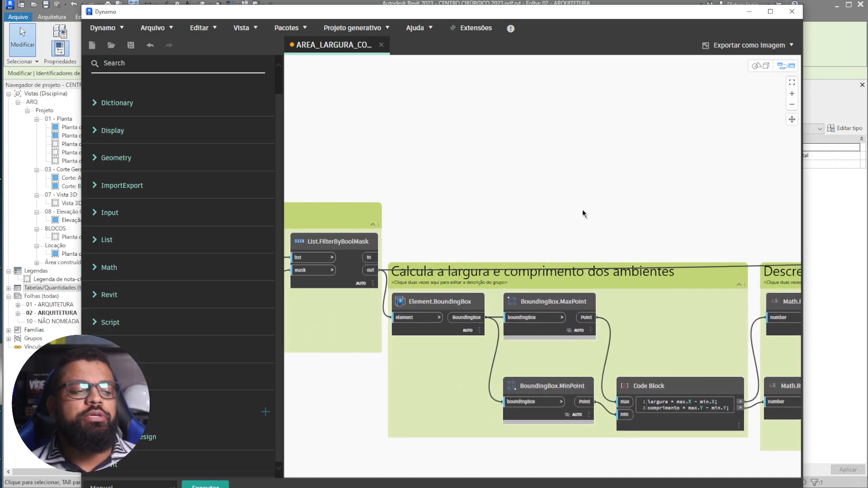
middle_drag(583, 210, 648, 217)
scroll(628, 213, up, 1)
scroll(627, 213, down, 1)
middle_drag(505, 186, 677, 129)
scroll(631, 138, down, 3)
middle_drag(574, 331, 673, 368)
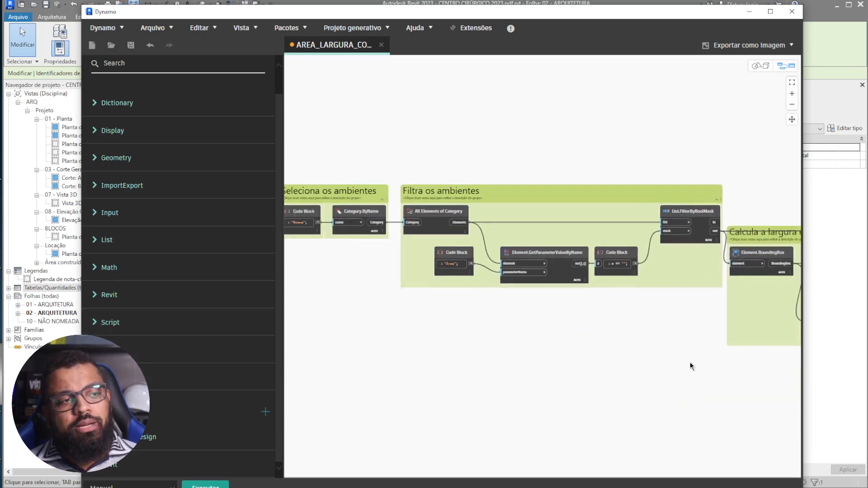
middle_drag(458, 389, 628, 372)
scroll(501, 138, up, 4)
scroll(501, 138, up, 1)
middle_drag(442, 149, 382, 138)
scroll(382, 138, down, 1)
middle_drag(576, 179, 595, 155)
- Colour the Seleciona os ambientes group blue
right_click(597, 183)
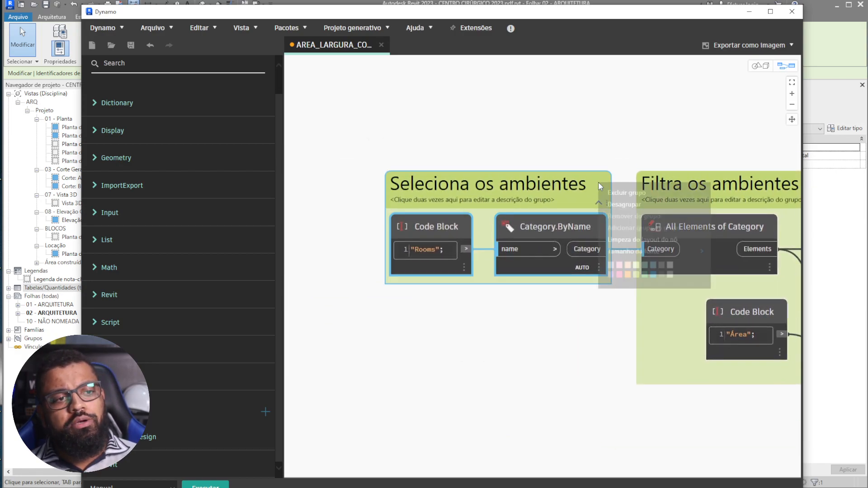
click(654, 274)
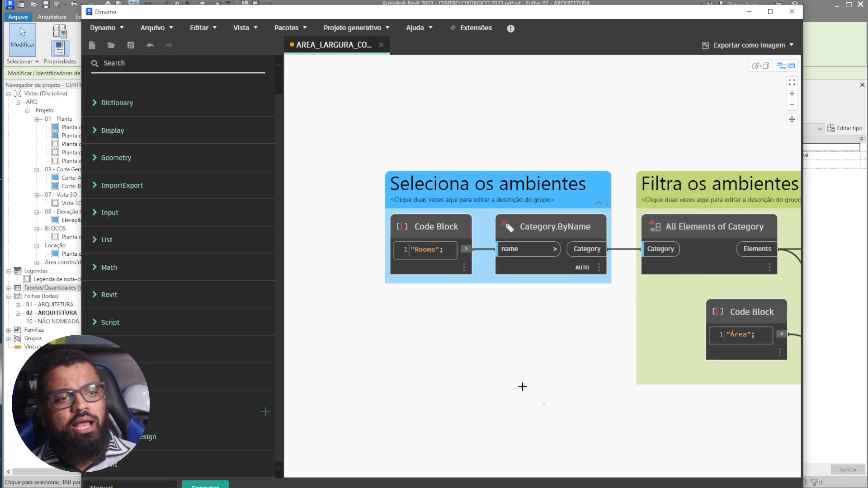
scroll(531, 395, down, 3)
middle_drag(536, 381, 432, 375)
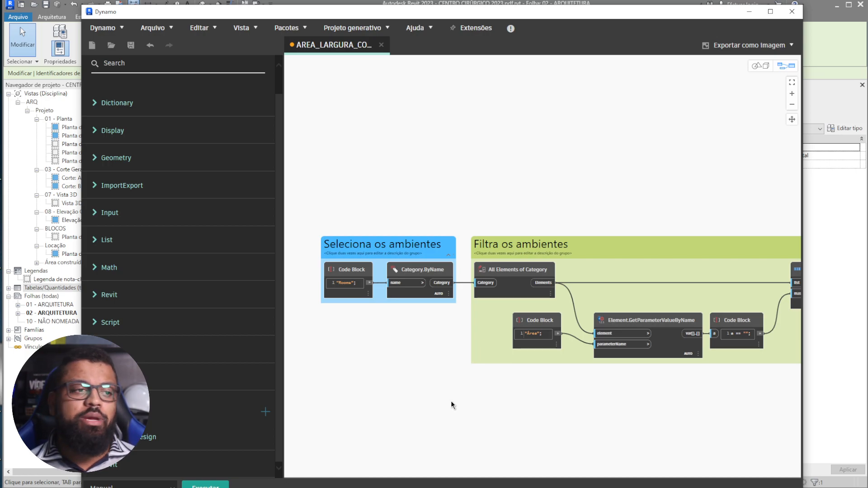
- Review the Calcula a largura e comprimento, Descreve os valores do calculo and Aplica a formula groups
middle_drag(459, 449, 383, 411)
scroll(389, 388, down, 2)
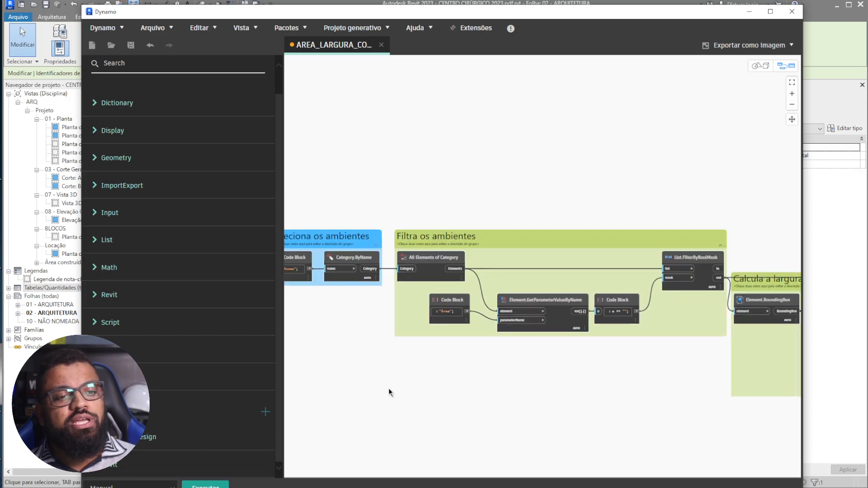
scroll(389, 392, down, 3)
middle_drag(589, 432, 495, 380)
scroll(539, 351, up, 3)
middle_drag(601, 347, 461, 335)
middle_drag(742, 314, 600, 350)
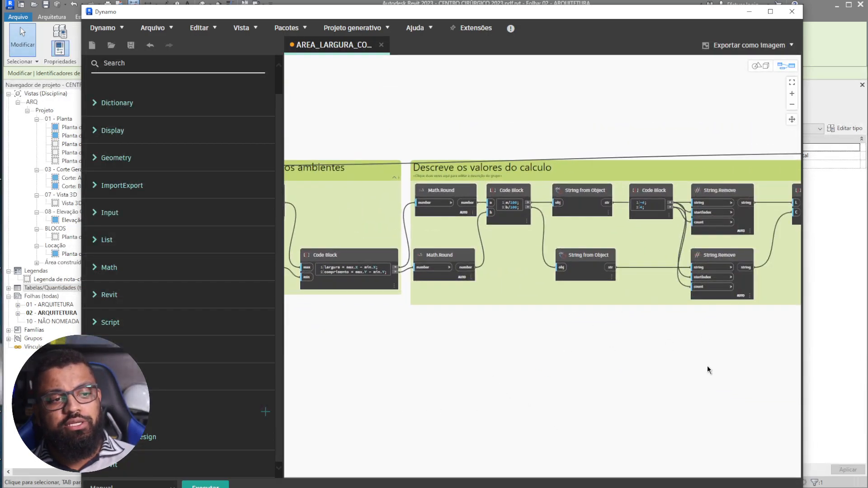
middle_drag(759, 362, 556, 373)
middle_drag(661, 358, 548, 372)
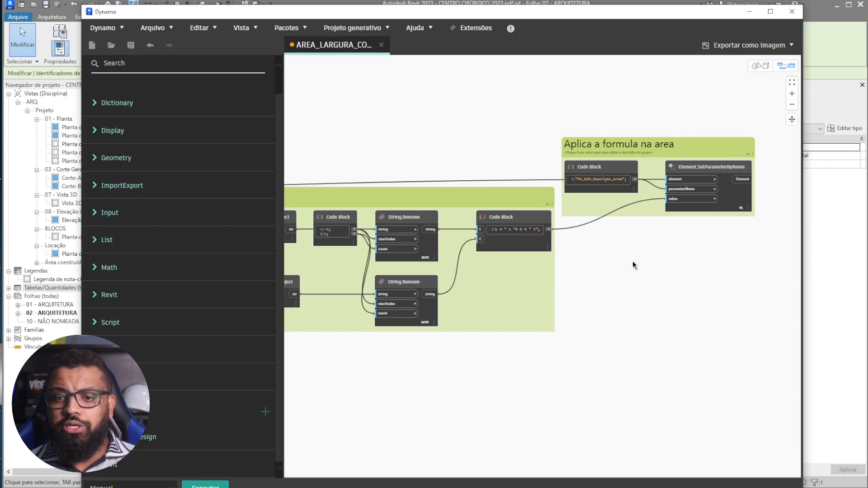
- Return the view to the Seleciona os ambientes group and zoom in on it
click(4, 166)
drag(4, 166, 1, 166)
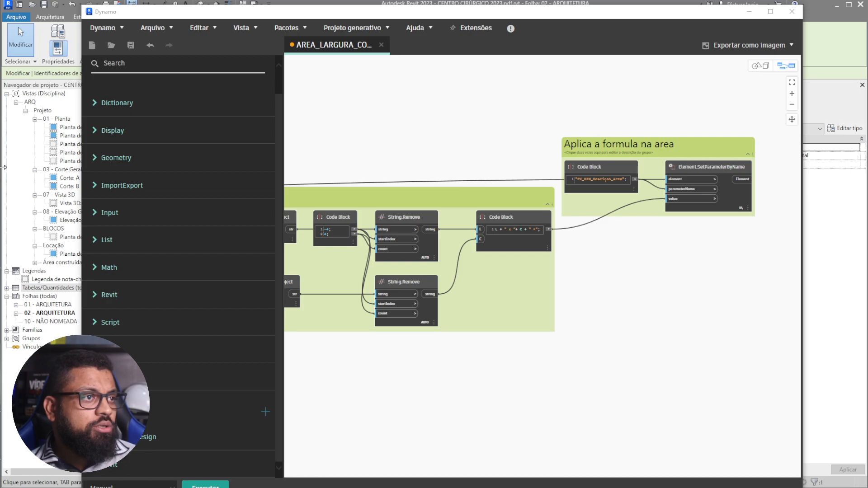
drag(2, 167, 2, 167)
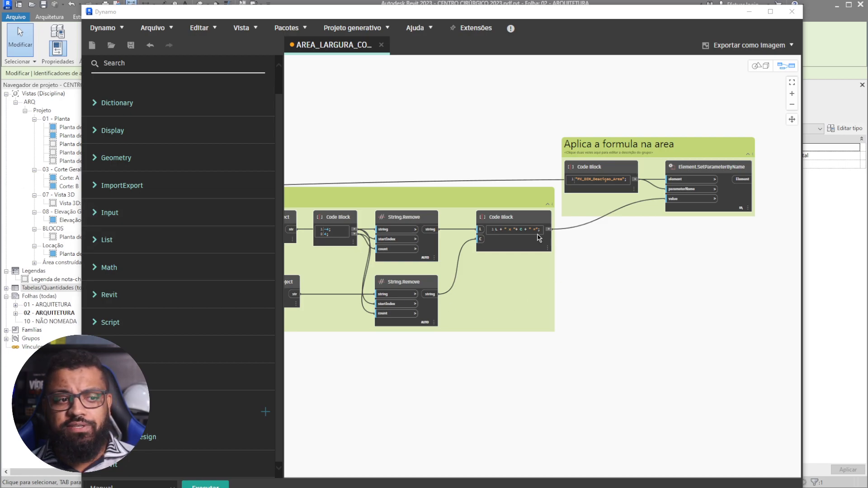
scroll(544, 331, down, 5)
scroll(510, 363, up, 3)
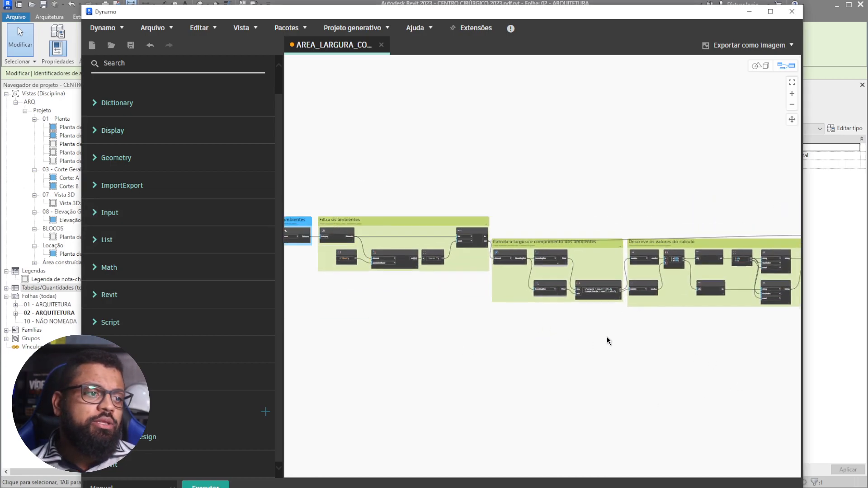
scroll(400, 227, up, 5)
middle_drag(398, 220, 387, 94)
scroll(412, 182, up, 5)
middle_drag(441, 210, 322, 125)
middle_drag(406, 361, 398, 360)
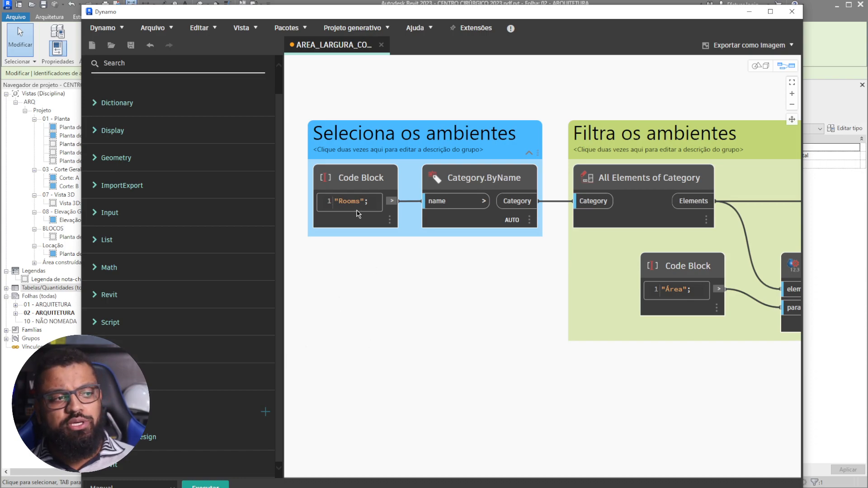
mouse_move(358, 203)
middle_drag(419, 328, 485, 339)
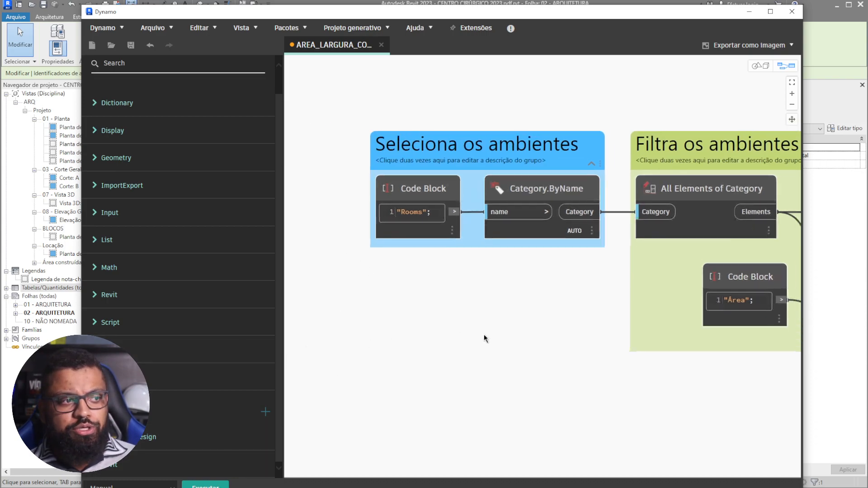
scroll(424, 188, up, 3)
scroll(424, 188, up, 1)
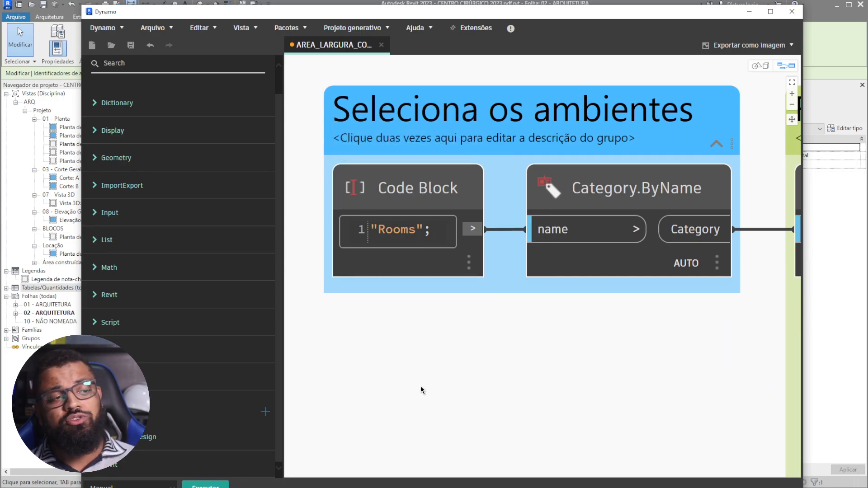
middle_drag(446, 343, 480, 382)
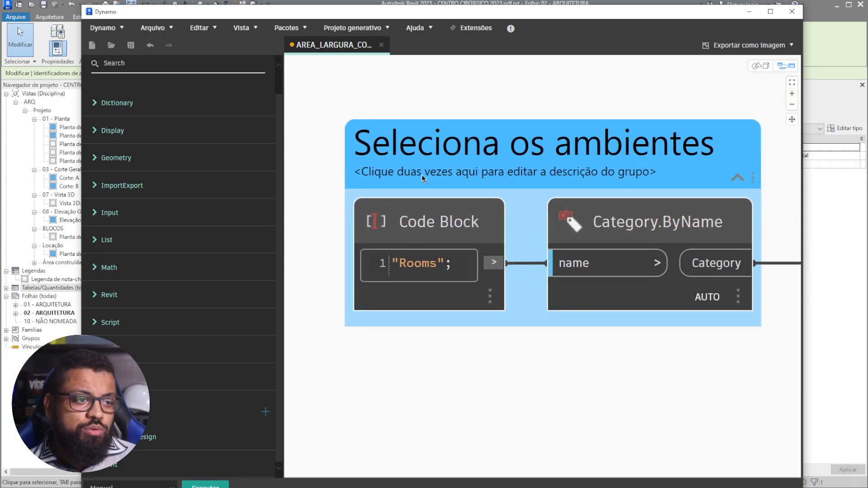
- Search the node library for 'sel' and place a Categories node below the Seleciona os ambientes group
middle_drag(500, 383, 501, 338)
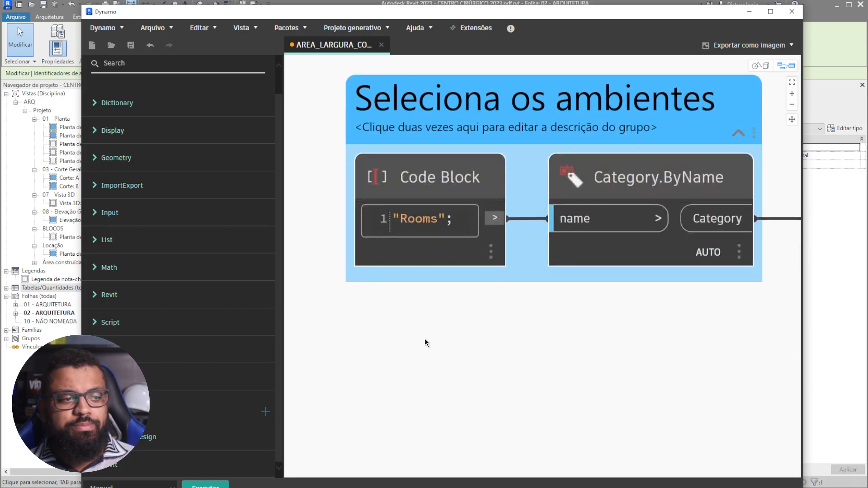
right_click(425, 337)
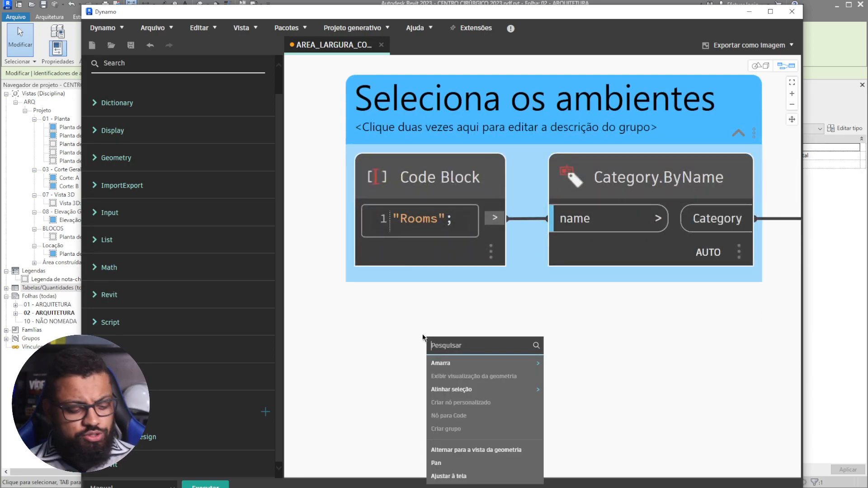
text(selec)
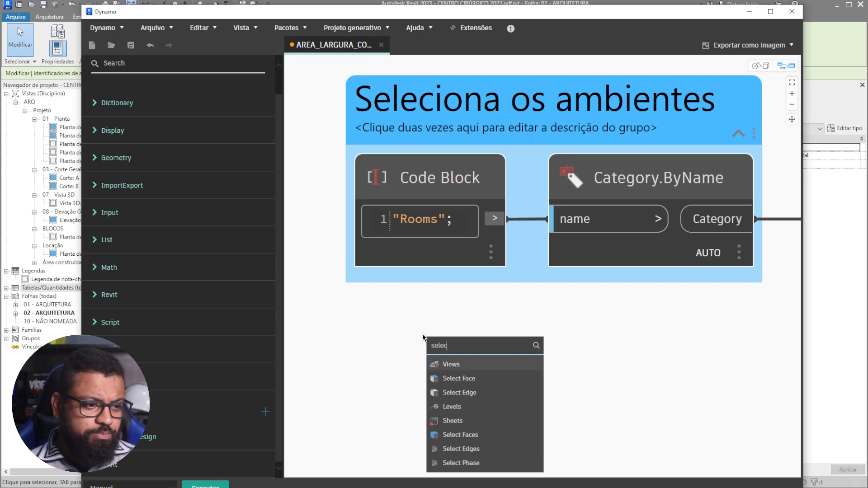
scroll(480, 421, down, 1)
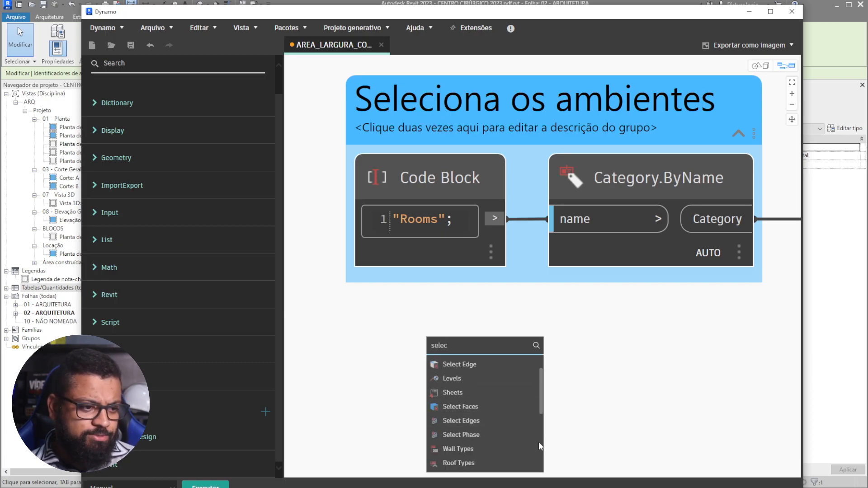
scroll(482, 443, down, 1)
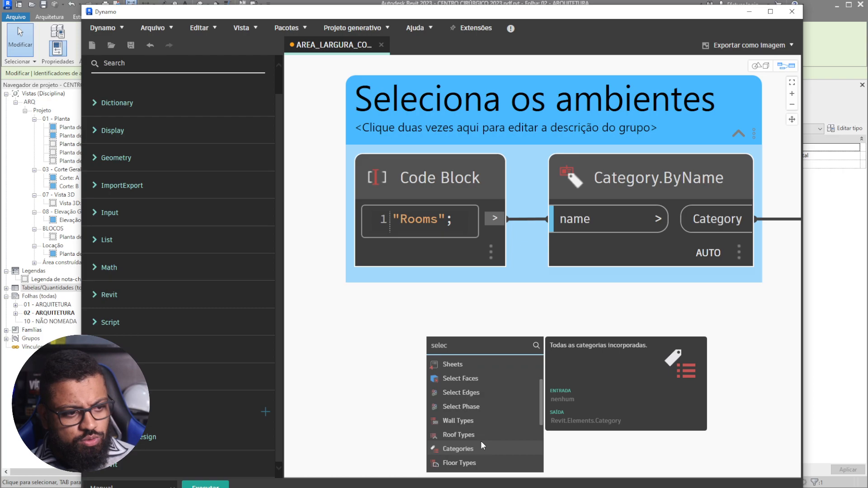
scroll(481, 441, down, 1)
scroll(481, 445, down, 2)
scroll(509, 445, down, 1)
scroll(507, 446, down, 2)
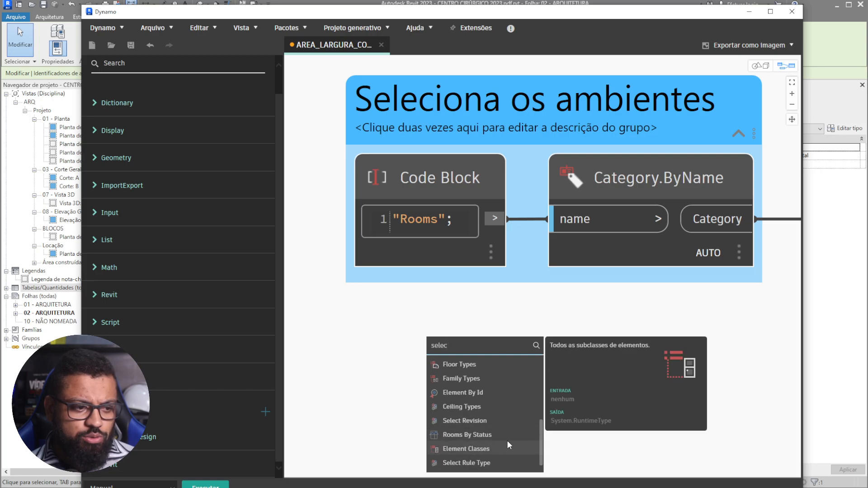
scroll(479, 433, down, 1)
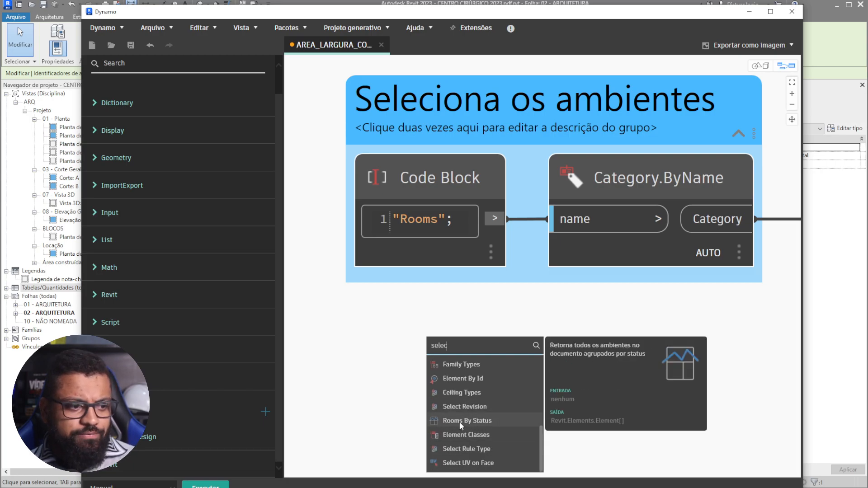
scroll(459, 422, up, 1)
scroll(468, 407, up, 1)
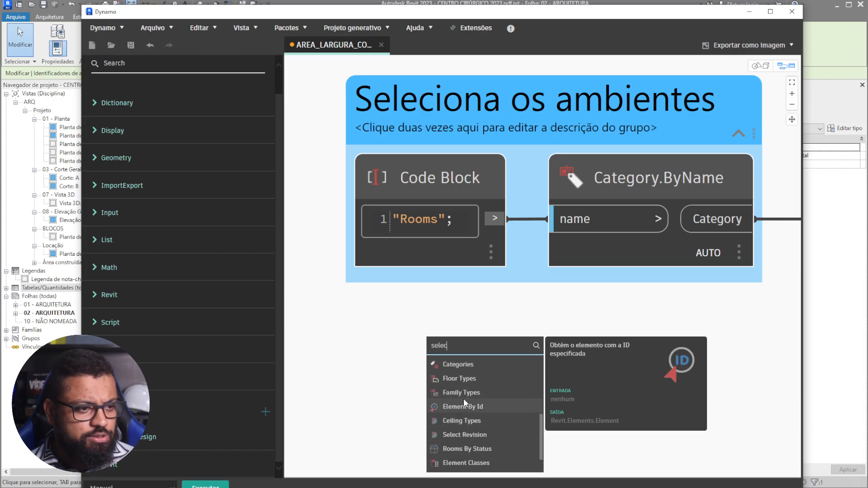
click(452, 365)
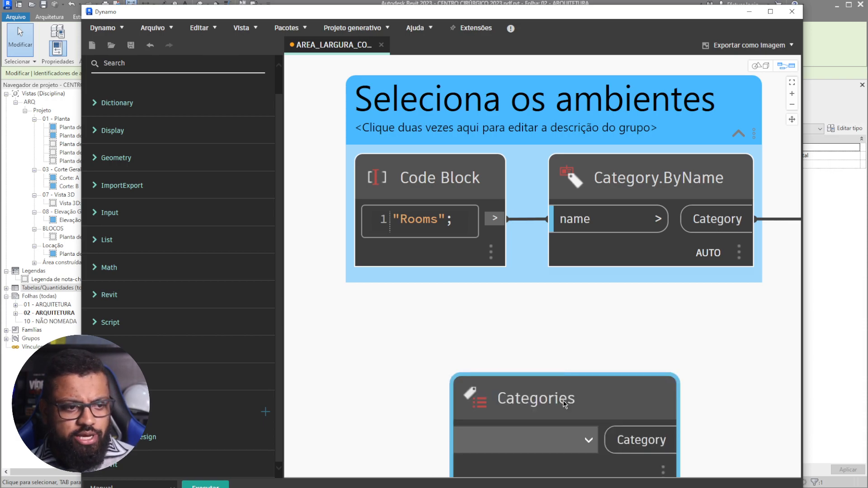
- Set the Categories node's dropdown to Ambiente and move it below the room-selection group
drag(564, 402, 466, 339)
scroll(466, 339, down, 1)
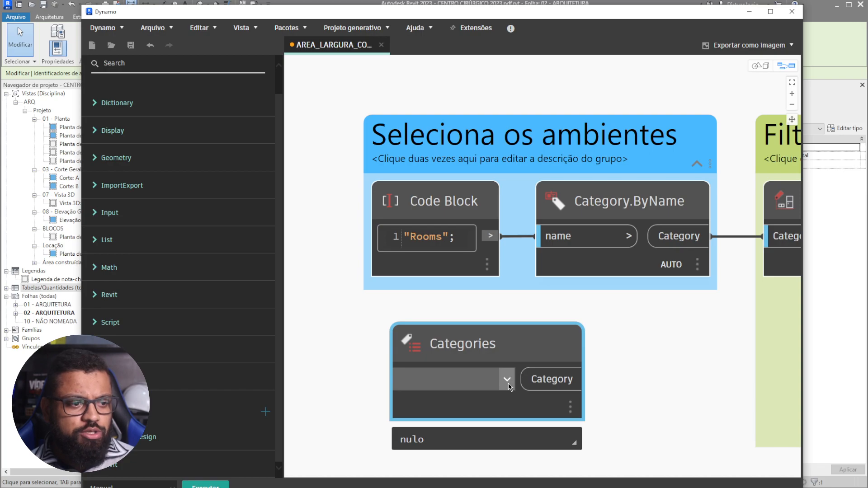
scroll(511, 317, down, 3)
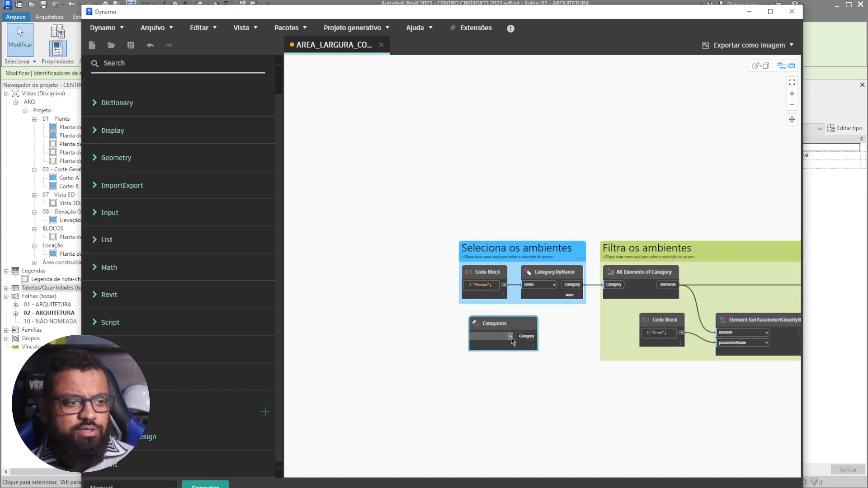
click(497, 336)
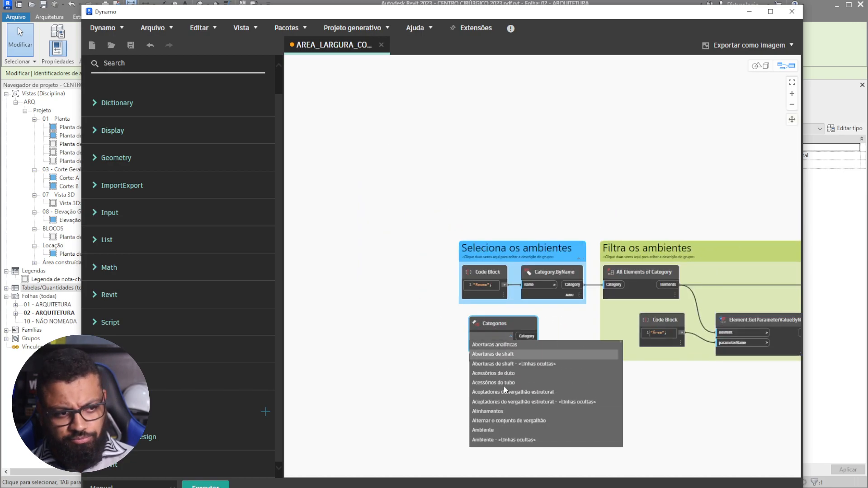
click(487, 430)
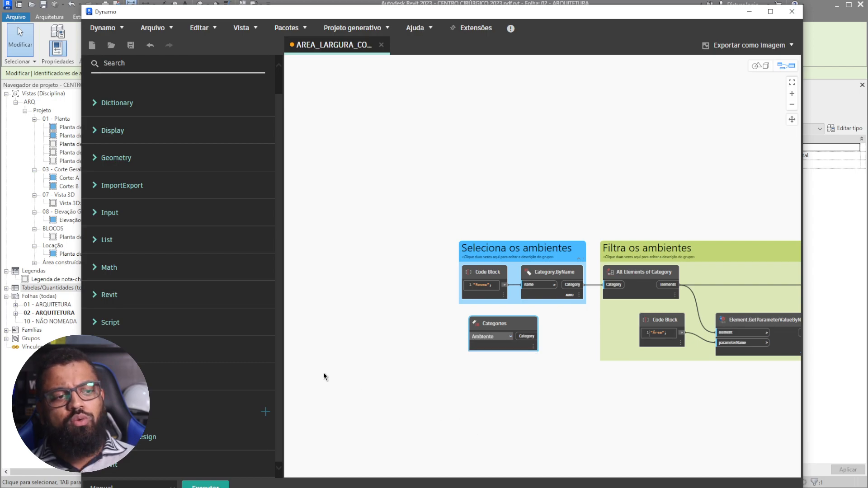
scroll(424, 324, up, 2)
drag(578, 327, 523, 332)
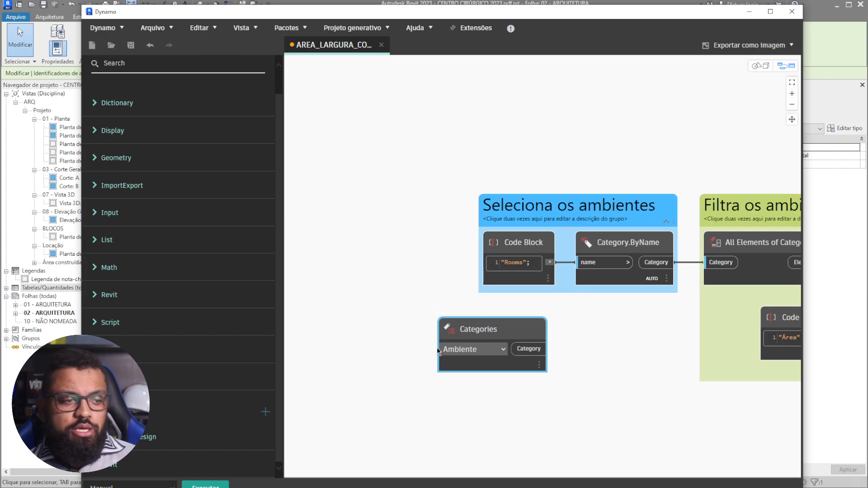
- Mark the Categories node as a graph input (É de entrada), then delete it
scroll(440, 346, up, 3)
middle_drag(448, 412, 443, 346)
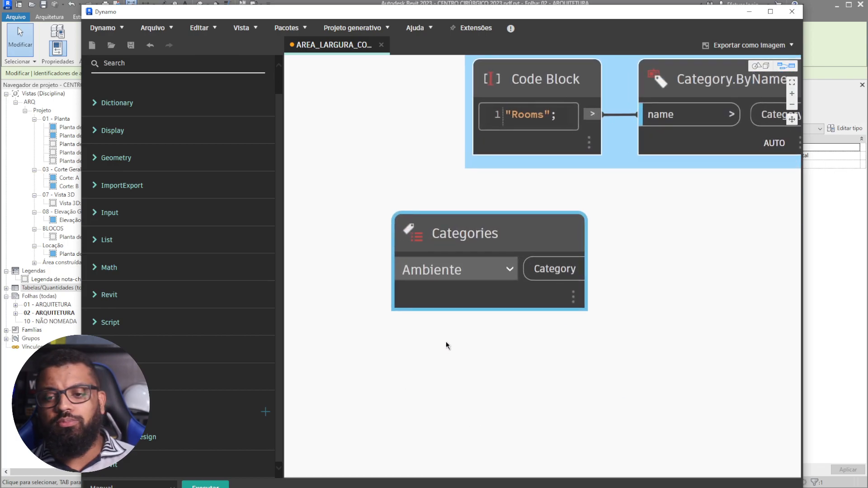
right_click(523, 240)
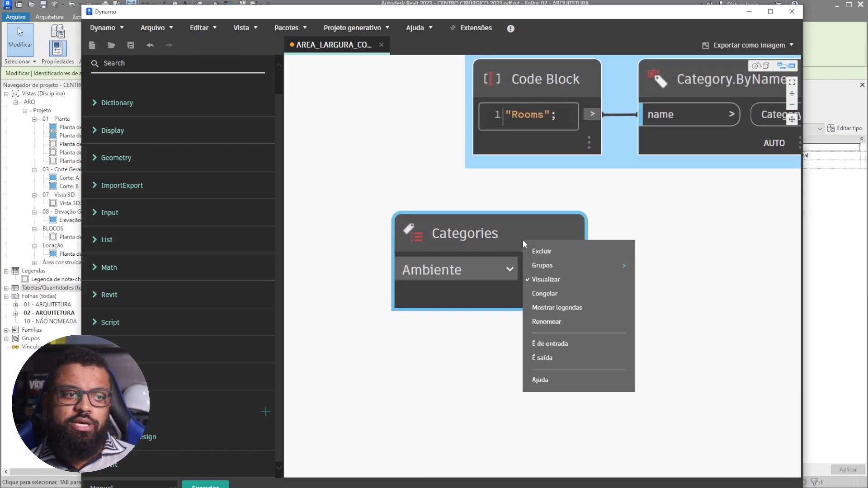
click(557, 344)
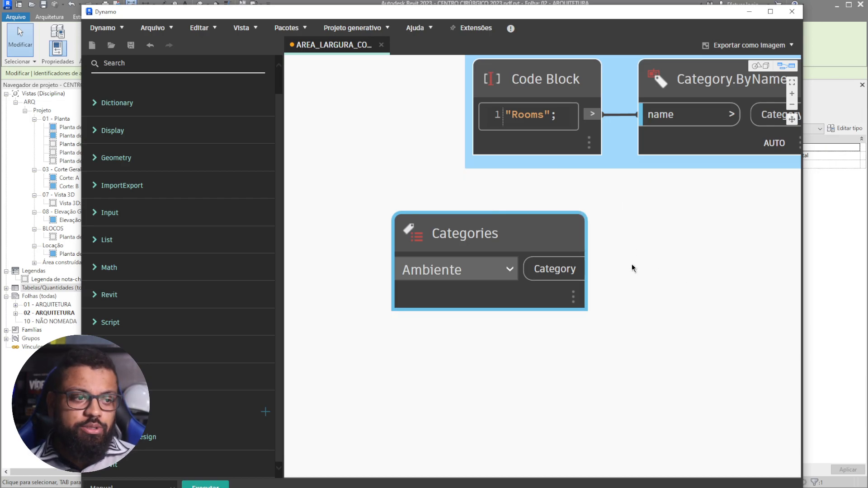
key(Delete)
- Lower the Dynamo window to reveal the Revit plan beneath it
scroll(631, 214, down, 3)
scroll(438, 290, up, 2)
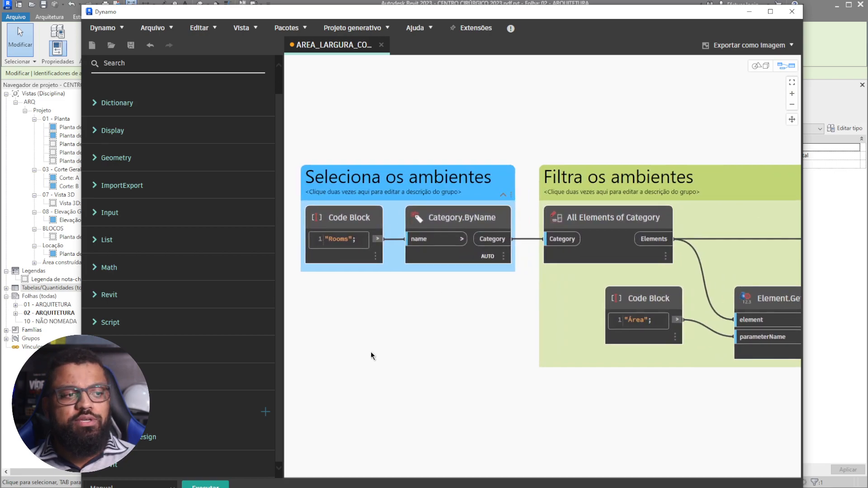
scroll(371, 352, down, 1)
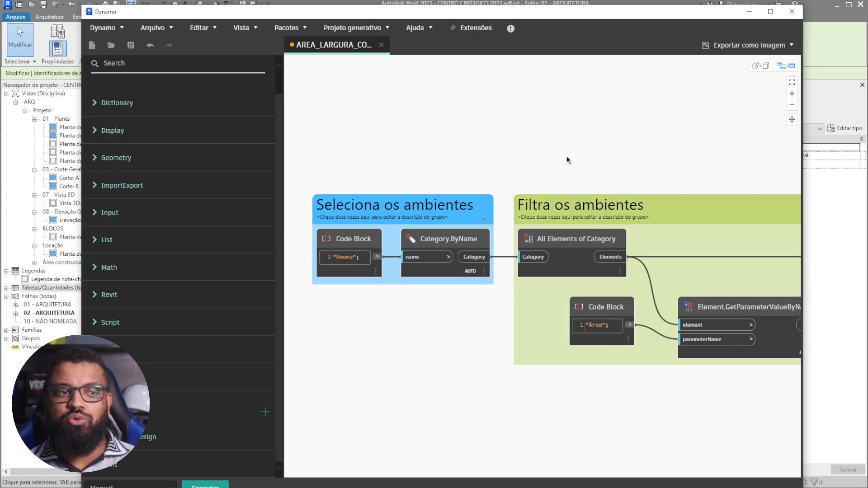
middle_drag(669, 186, 557, 186)
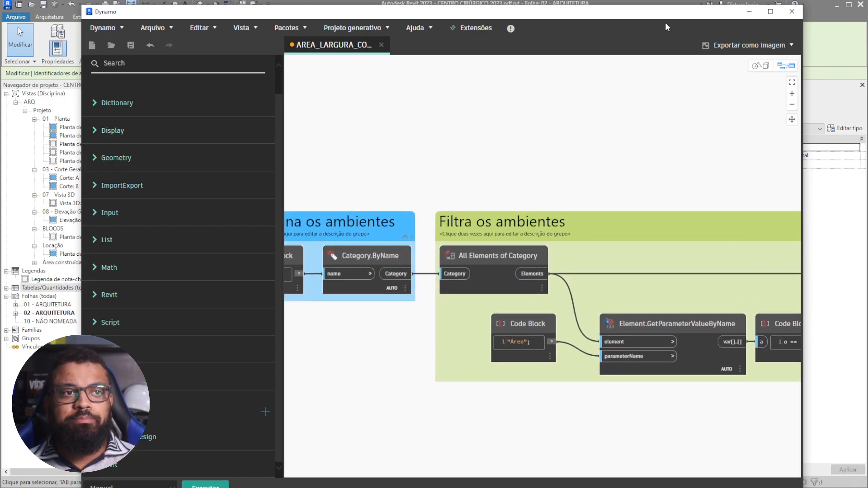
drag(661, 5, 658, 59)
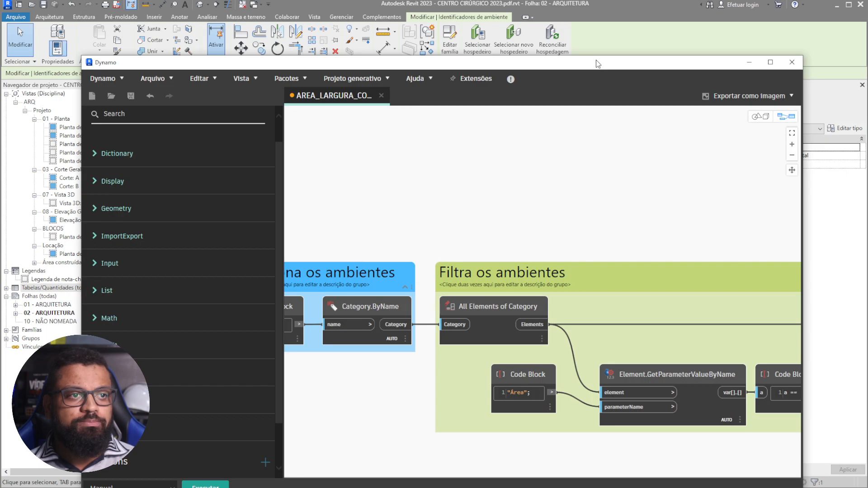
drag(604, 55, 602, 162)
click(341, 16)
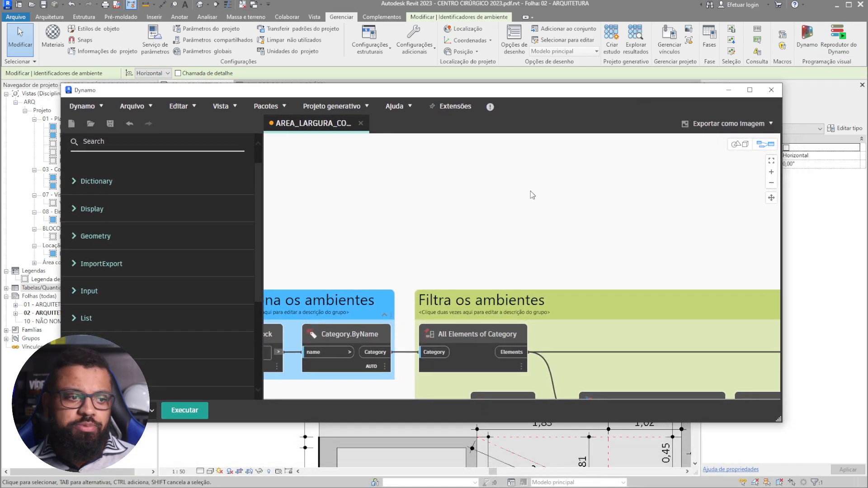
- Review the width/length calculation and Descreve os valores do cálculo groups, then close Dynamo
scroll(509, 230, down, 3)
scroll(508, 230, down, 2)
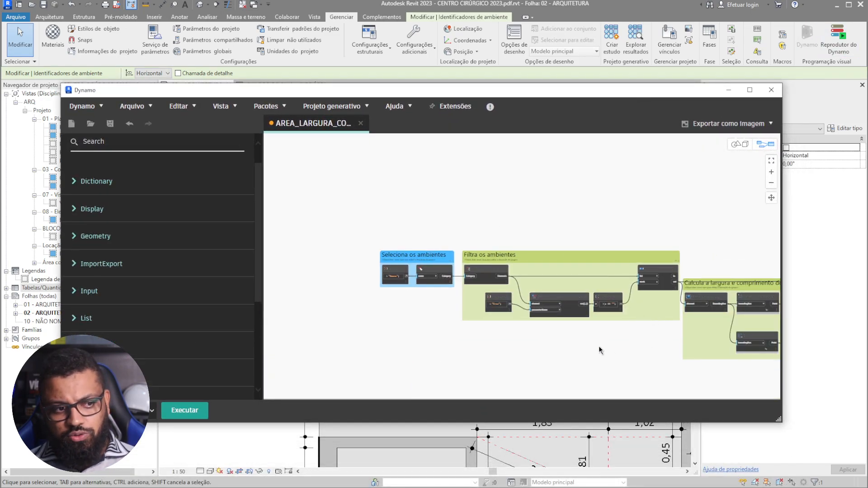
scroll(654, 378, down, 1)
middle_drag(654, 377, 499, 313)
middle_drag(696, 353, 608, 344)
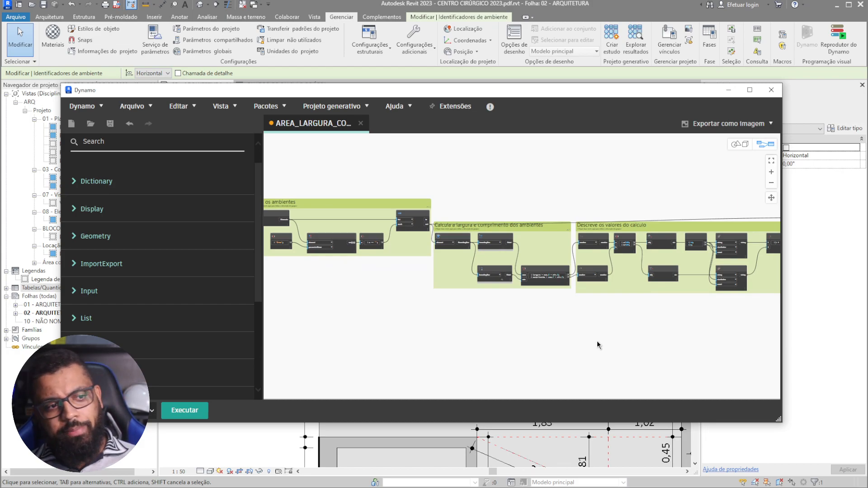
middle_drag(659, 368, 621, 372)
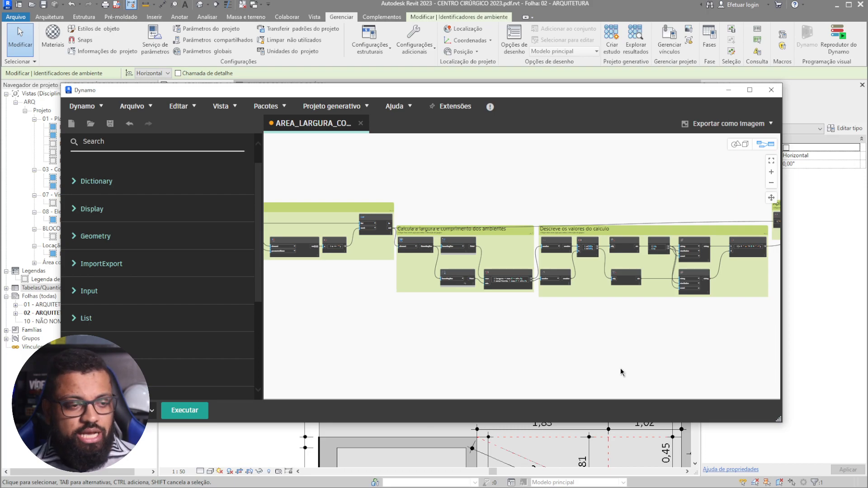
click(779, 92)
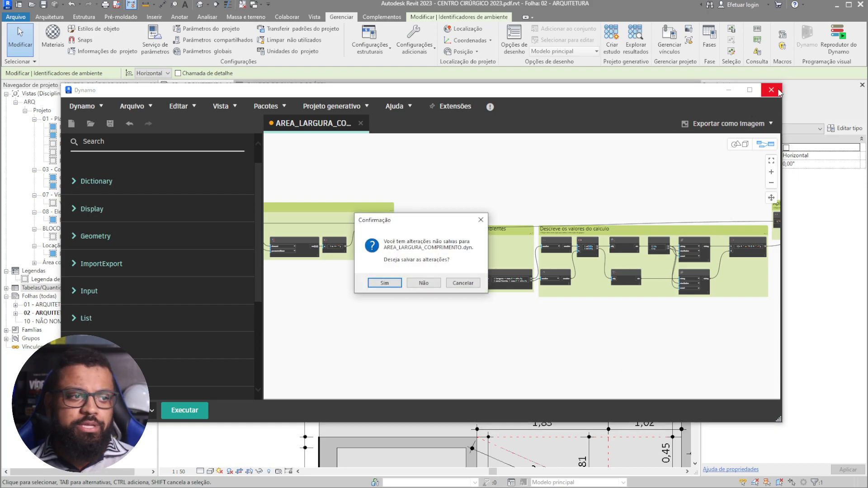
- Discard the graph changes, then select the small Berçário room and open its context menu
click(428, 284)
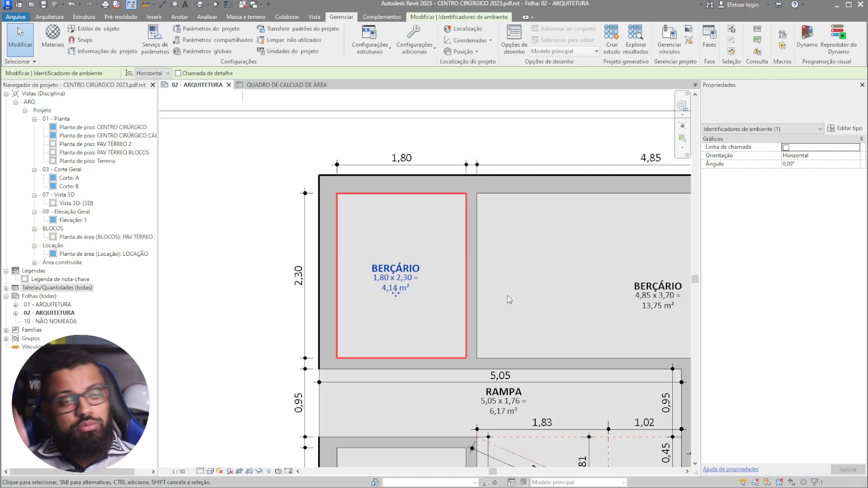
scroll(410, 323, up, 1)
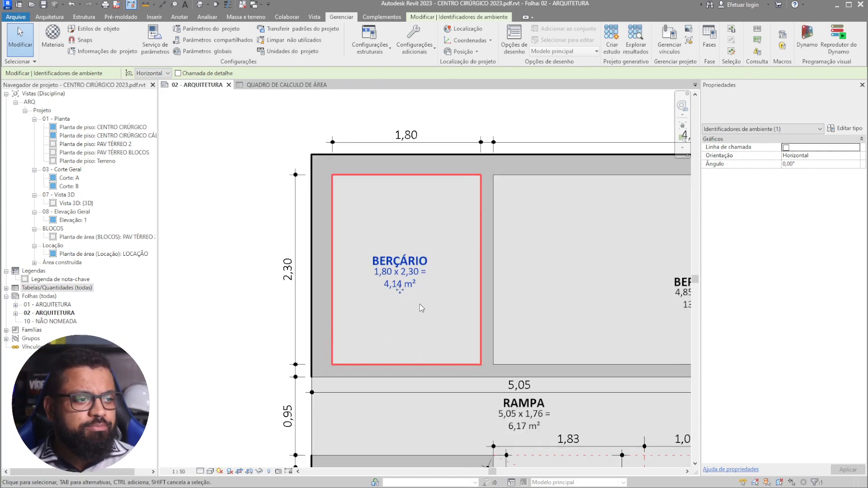
click(450, 280)
scroll(401, 247, down, 3)
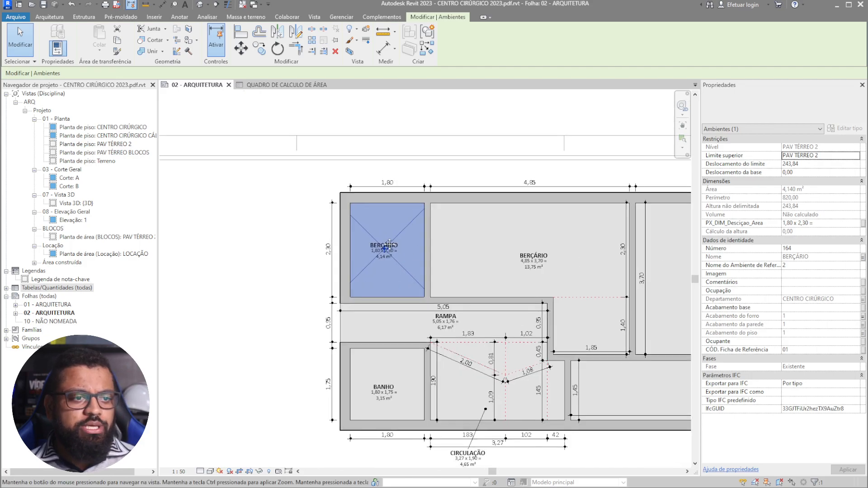
scroll(401, 247, down, 2)
scroll(333, 263, down, 4)
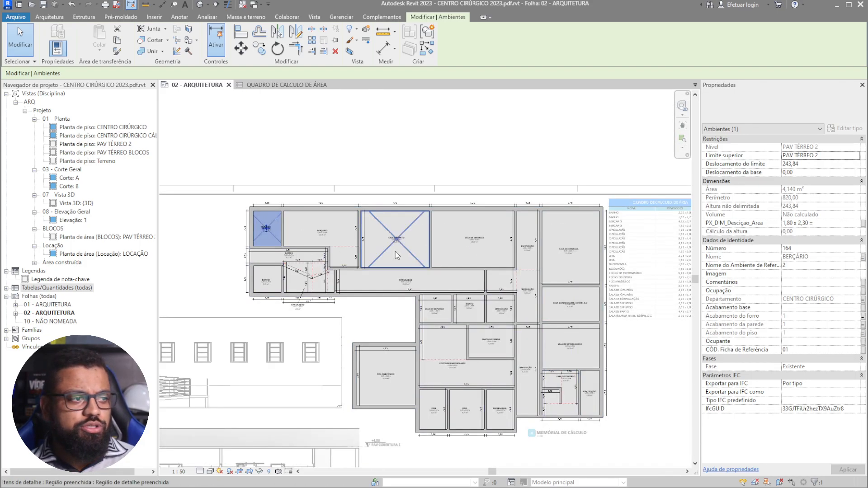
scroll(391, 150, up, 7)
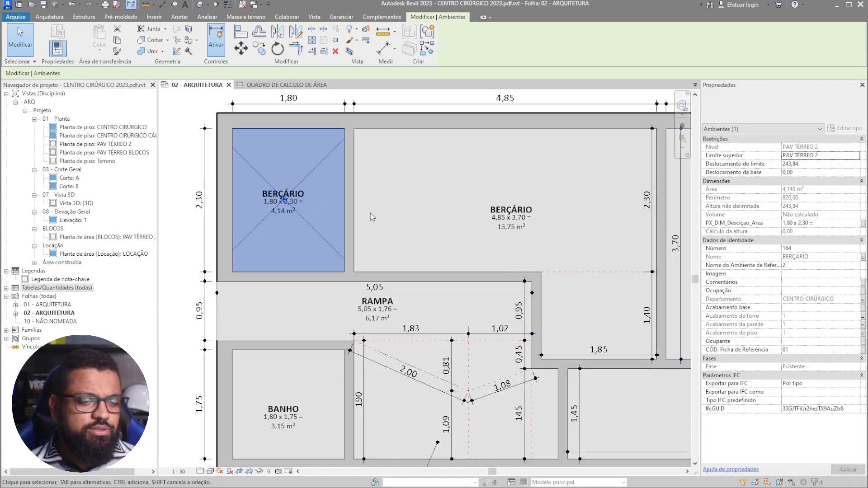
right_click(321, 239)
- Select all rooms visible in the view and set their PX_DIM_Desciçao_Area to a test name
mouse_move(428, 353)
click(486, 357)
scroll(452, 316, down, 3)
scroll(388, 288, up, 2)
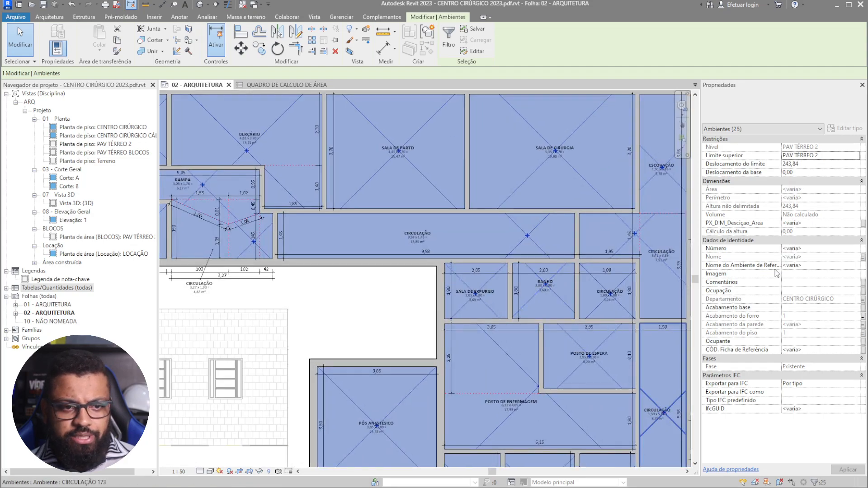
click(806, 223)
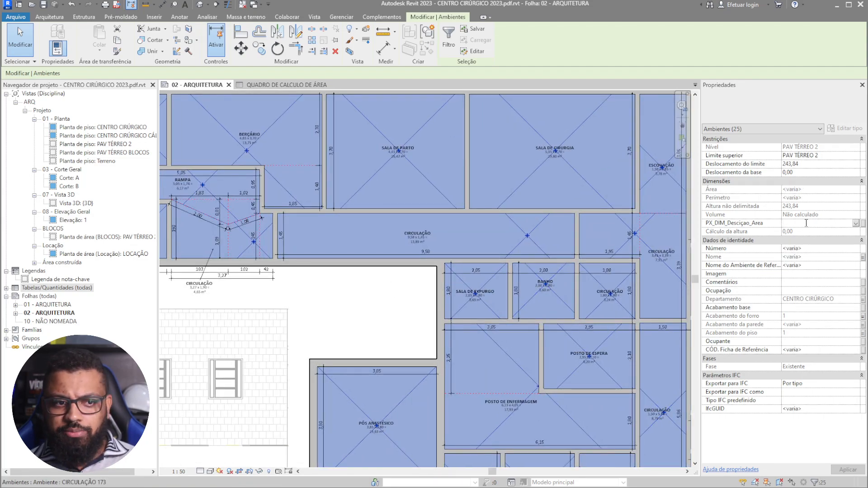
text(S)
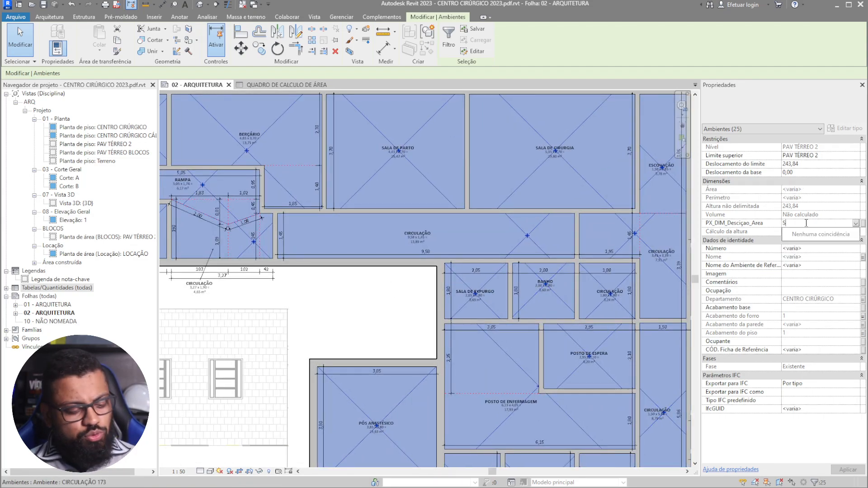
text(AMUEL)
click(389, 293)
middle_drag(357, 169, 456, 250)
- Check the room tags and area table showing the test name, then expand the project's schedules list
scroll(245, 237, up, 6)
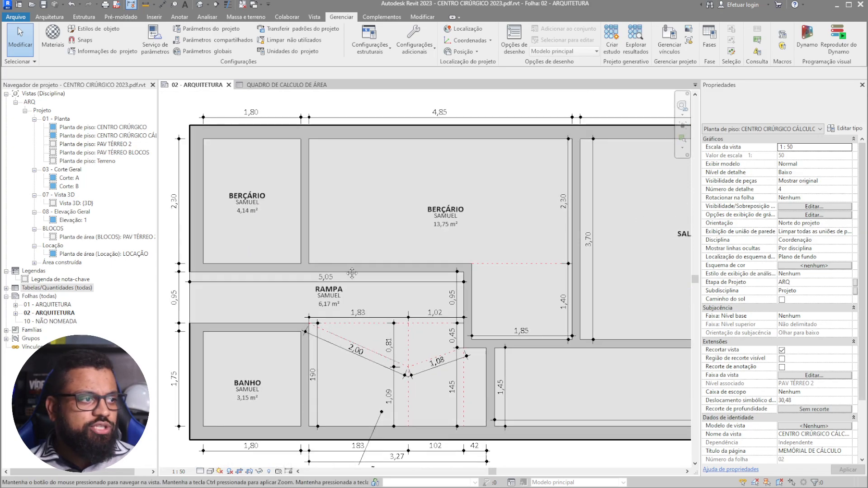
middle_drag(487, 261, 347, 252)
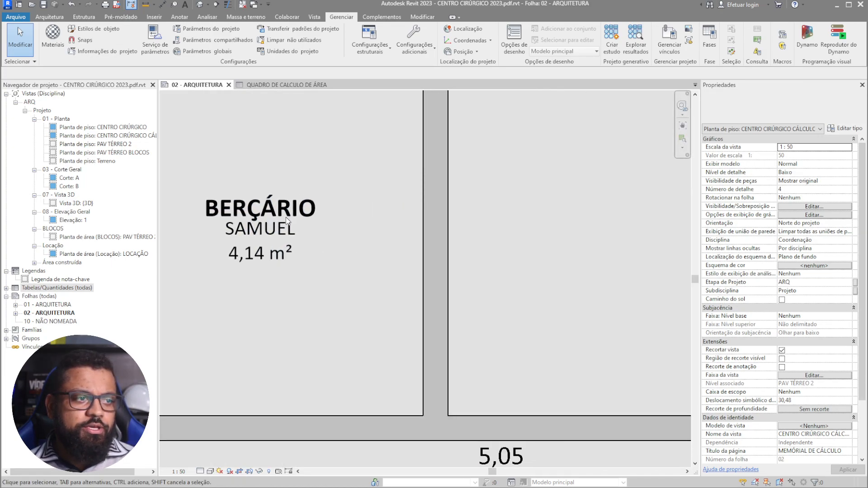
scroll(269, 209, down, 5)
middle_drag(572, 239, 524, 142)
scroll(352, 225, down, 1)
scroll(351, 225, down, 2)
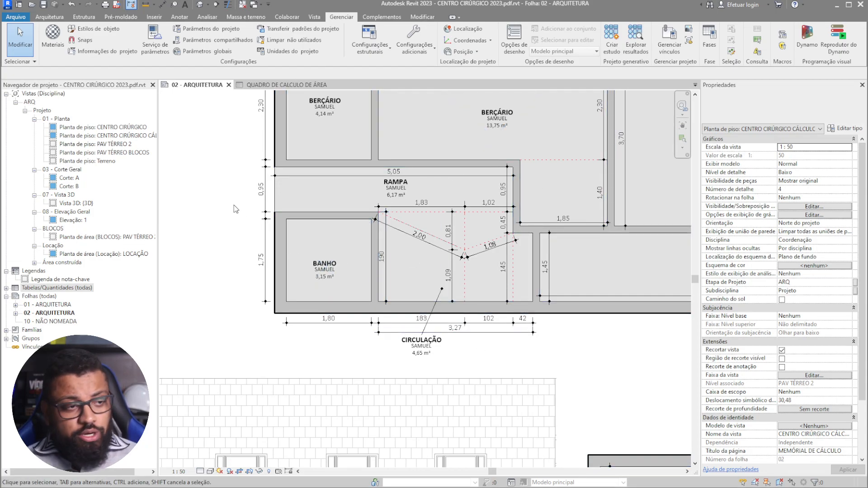
scroll(338, 288, down, 5)
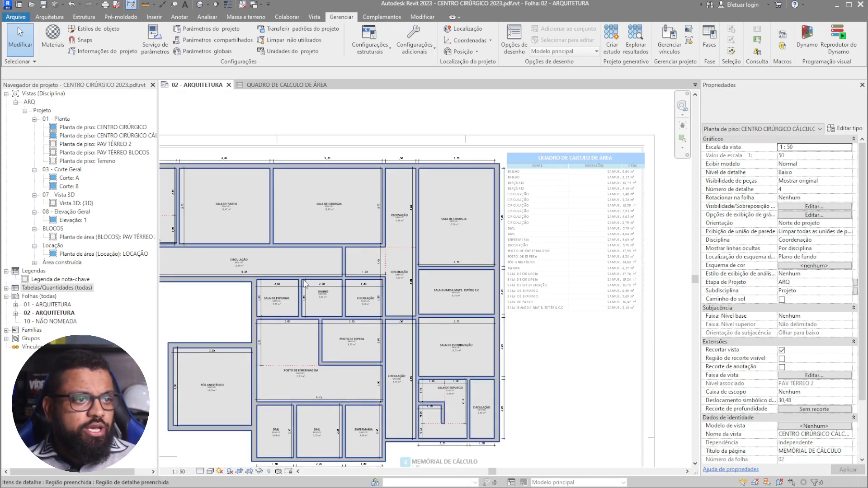
scroll(609, 263, up, 3)
middle_drag(601, 192, 481, 292)
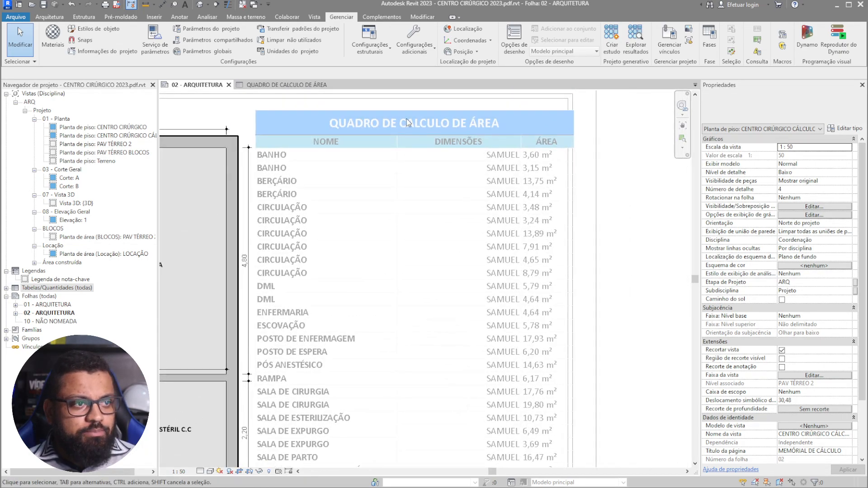
scroll(507, 151, down, 2)
middle_drag(580, 198, 798, 214)
middle_drag(408, 166, 615, 144)
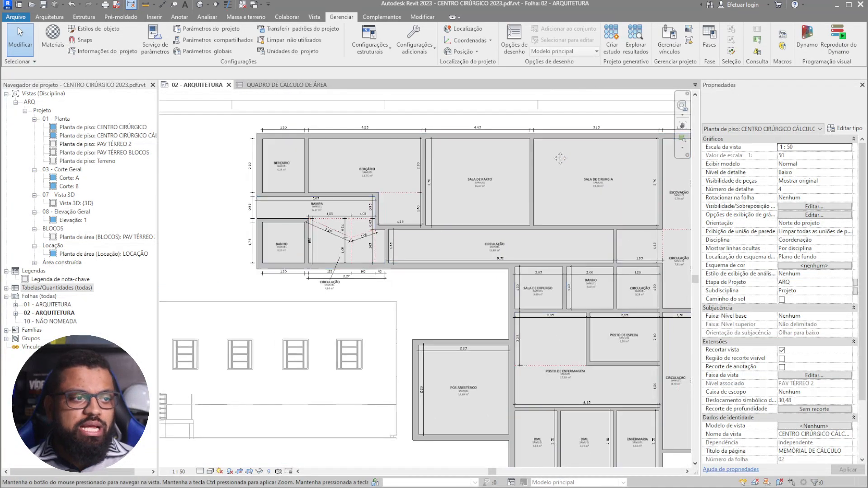
scroll(289, 143, up, 3)
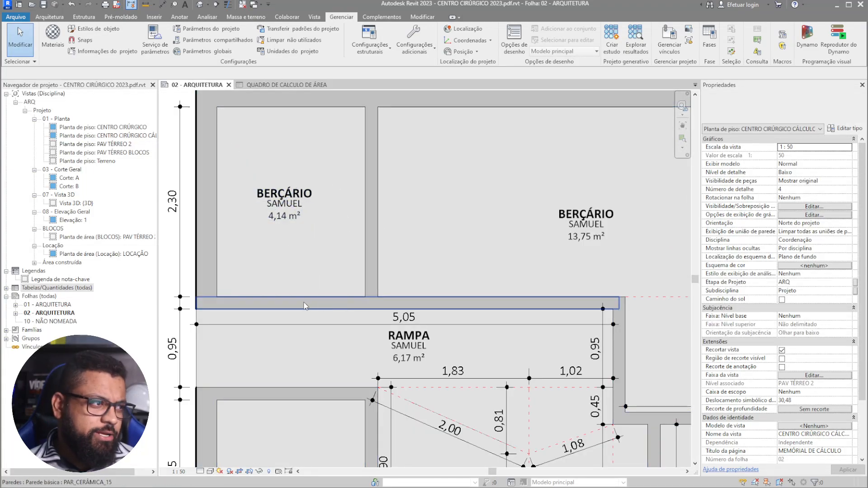
click(7, 289)
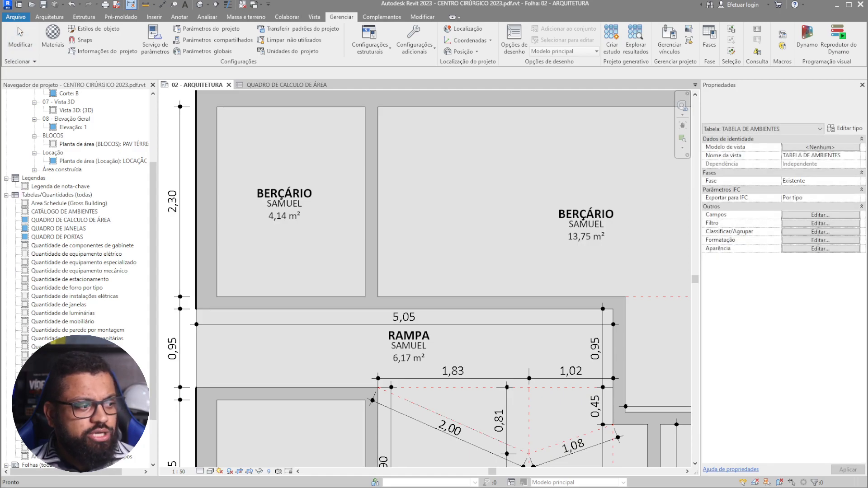
- Open TABELA DE AMBIENTES and duplicate it as TABELA DE AMBIENTES Copiar 1
double_click(59, 440)
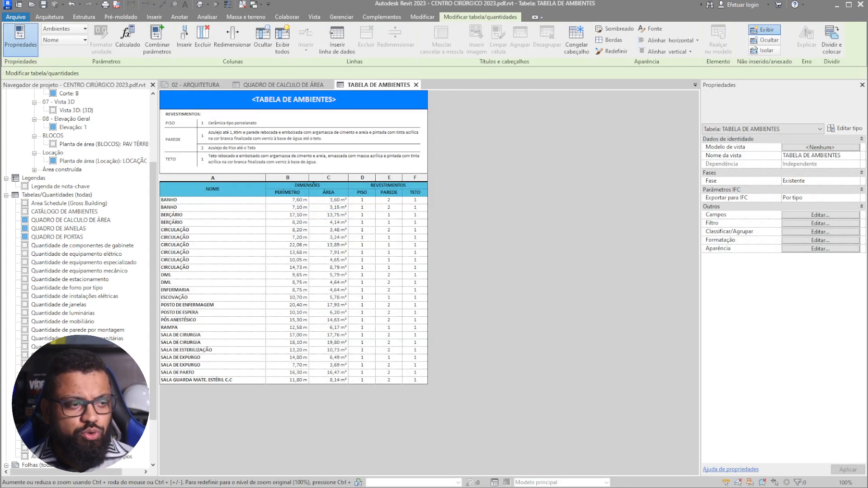
right_click(80, 409)
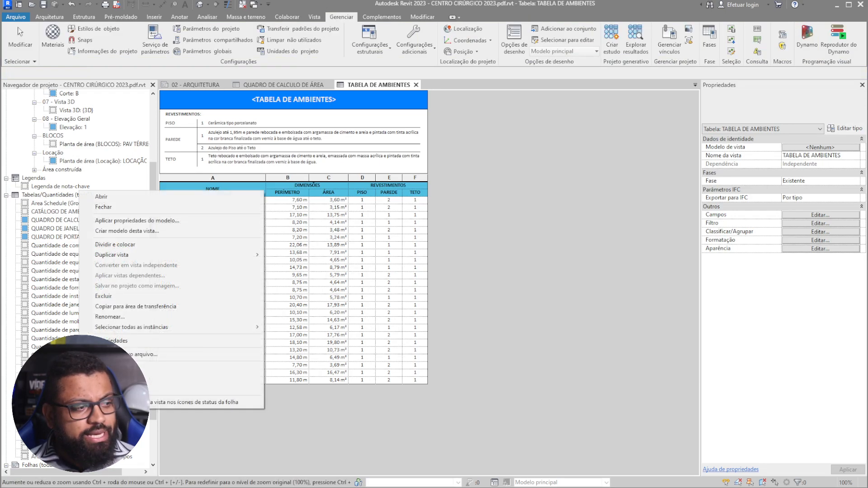
mouse_move(197, 254)
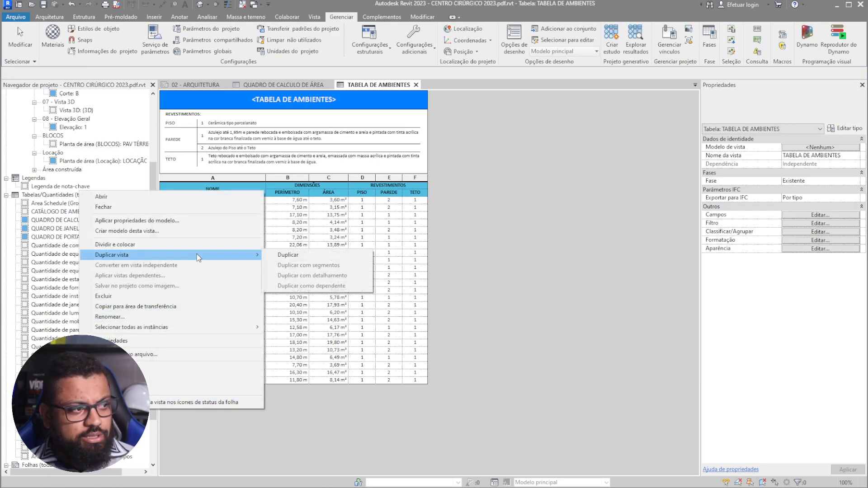
click(289, 255)
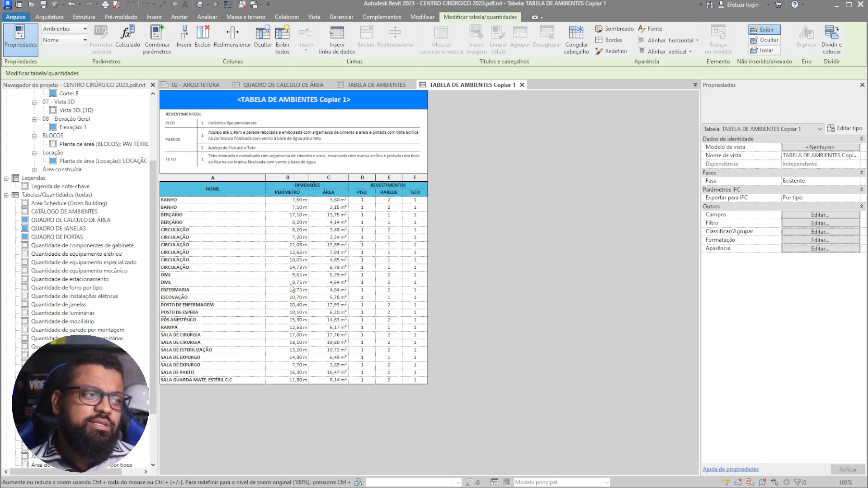
- Delete the REVESTIMENTOS columns D to F from the copied schedule
mouse_move(415, 179)
mouse_down()
mouse_move(367, 179)
mouse_move(415, 179)
mouse_up()
click(367, 182)
click(203, 46)
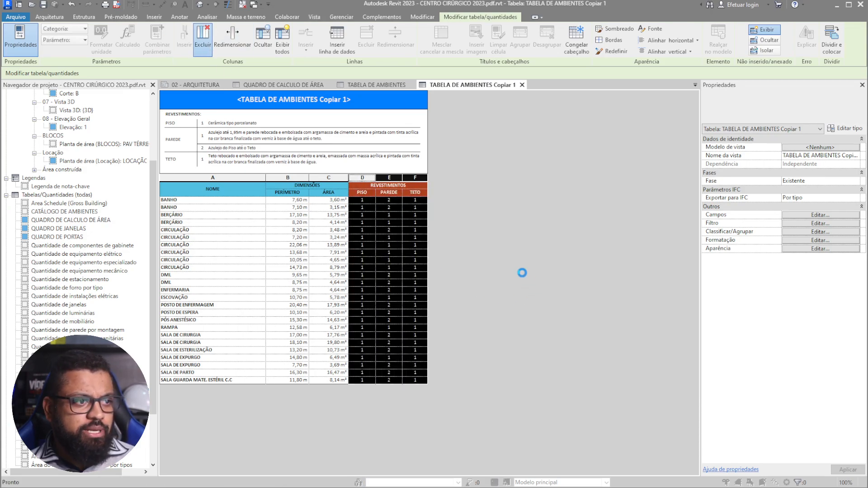
click(491, 212)
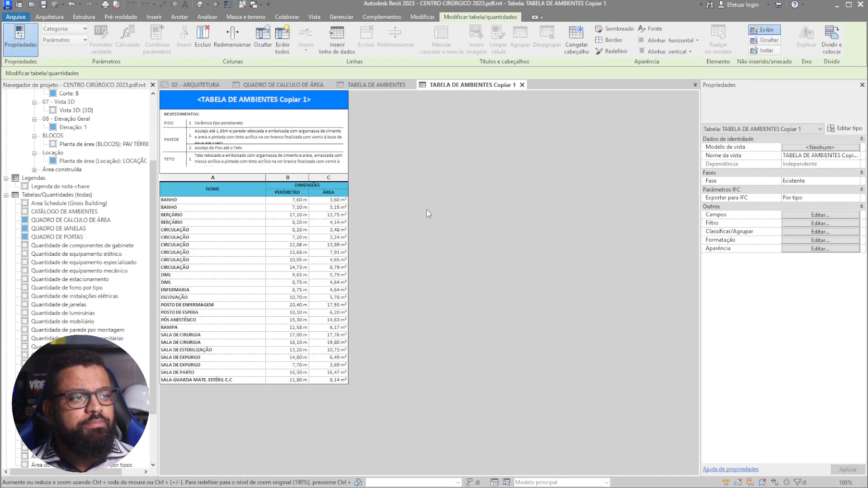
- Delete the REVESTIMENTOS header note rows at the top of the schedule
click(346, 170)
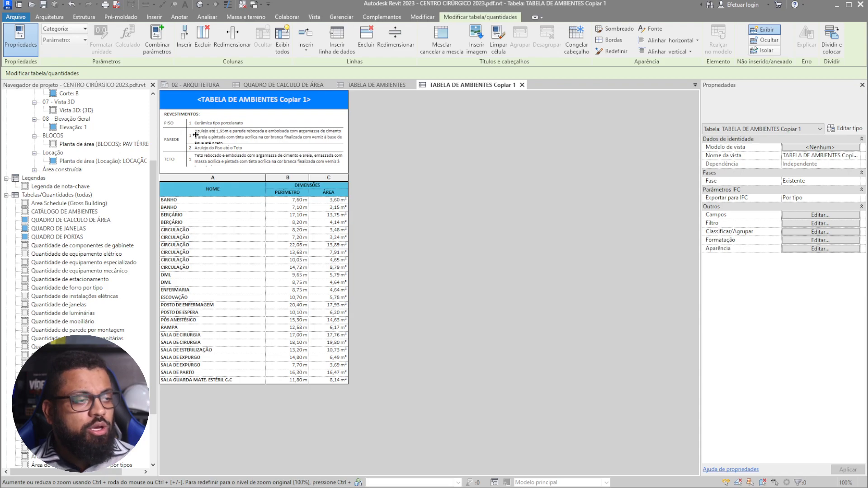
ctrl+scroll(174, 128, up, 3)
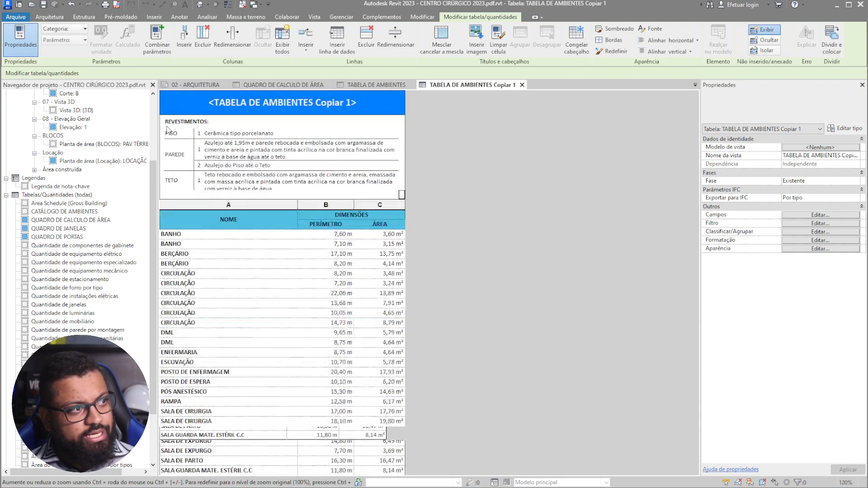
ctrl+scroll(190, 134, up, 1)
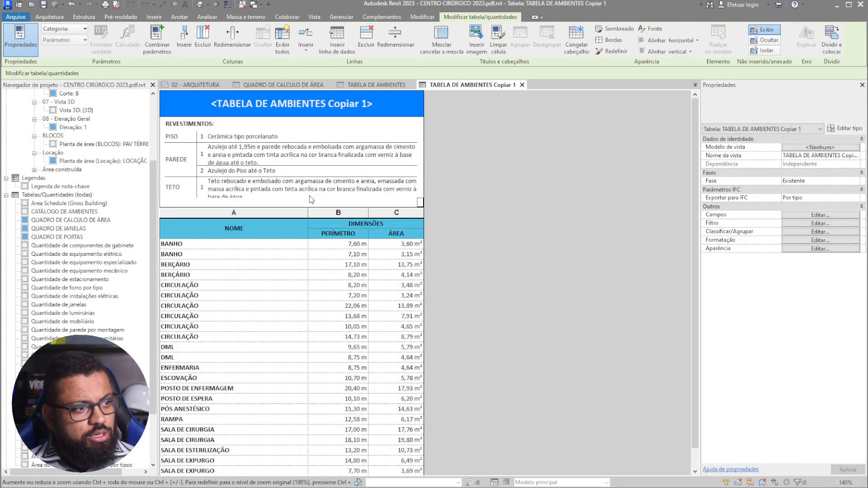
click(163, 124)
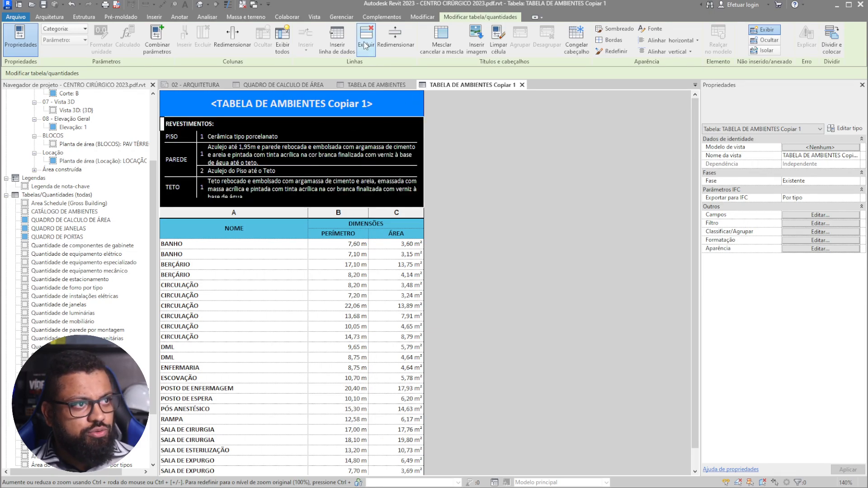
click(365, 46)
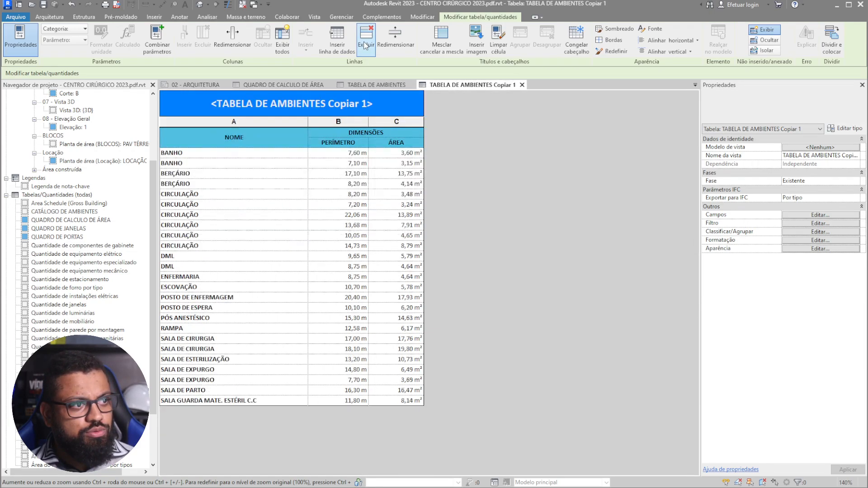
- Delete the PERÍMETRO column and bring up the schedule's Fields settings
click(332, 144)
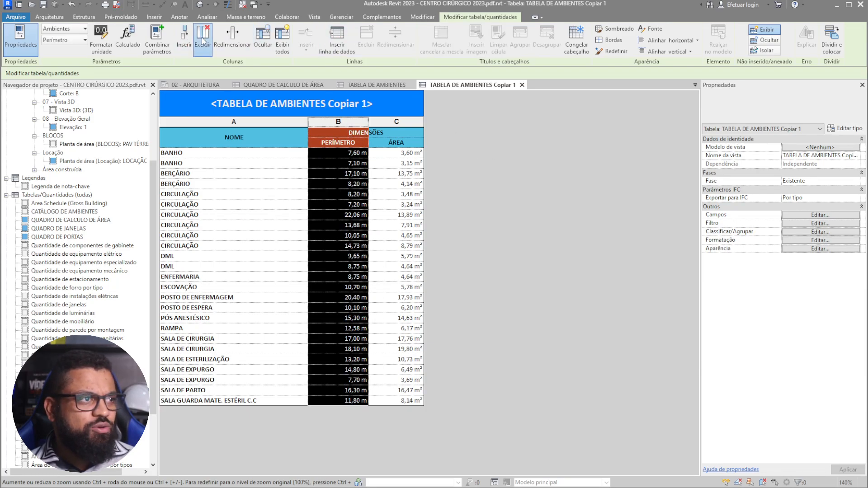
click(202, 41)
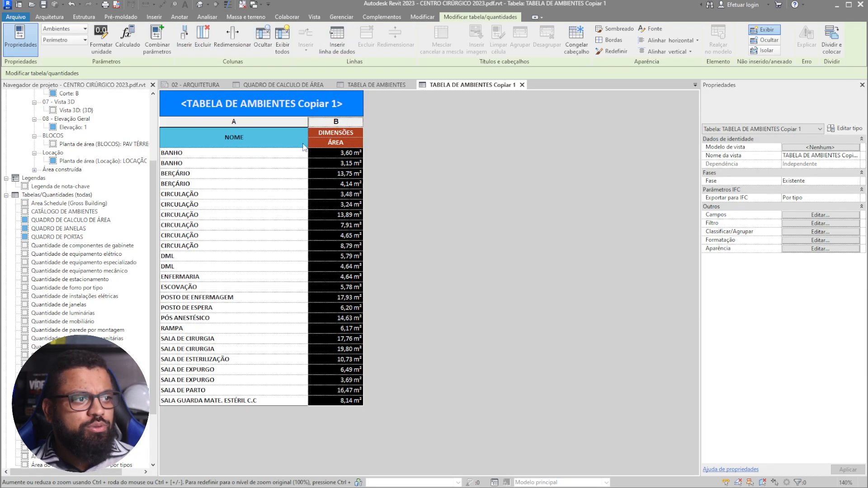
click(807, 216)
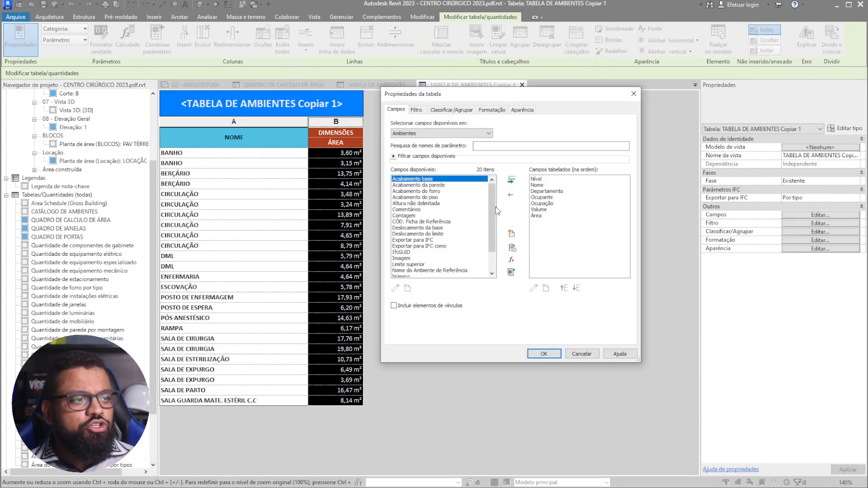
- Add the PX_DIM_Descicao_Area field, place it just above Área, and apply
scroll(491, 217, down, 3)
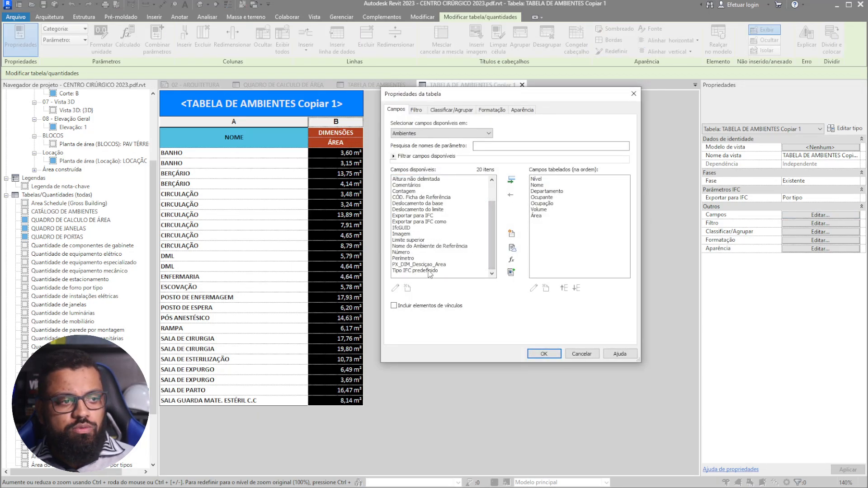
click(403, 265)
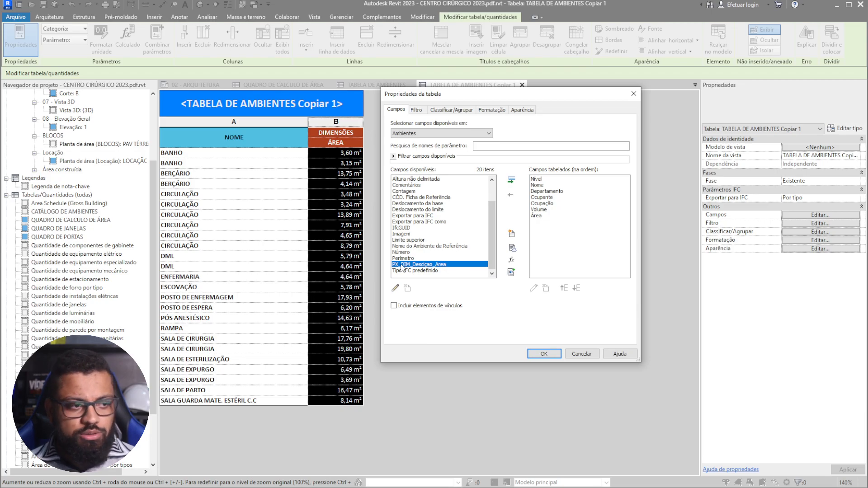
click(512, 180)
click(564, 288)
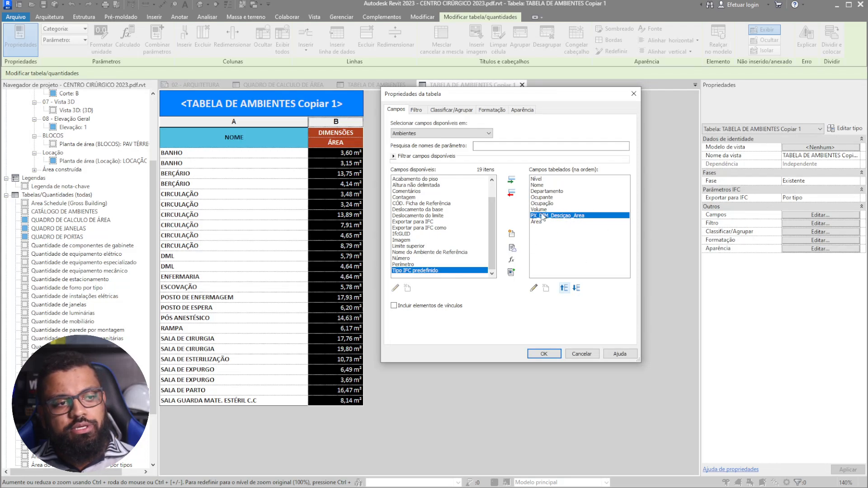
click(544, 354)
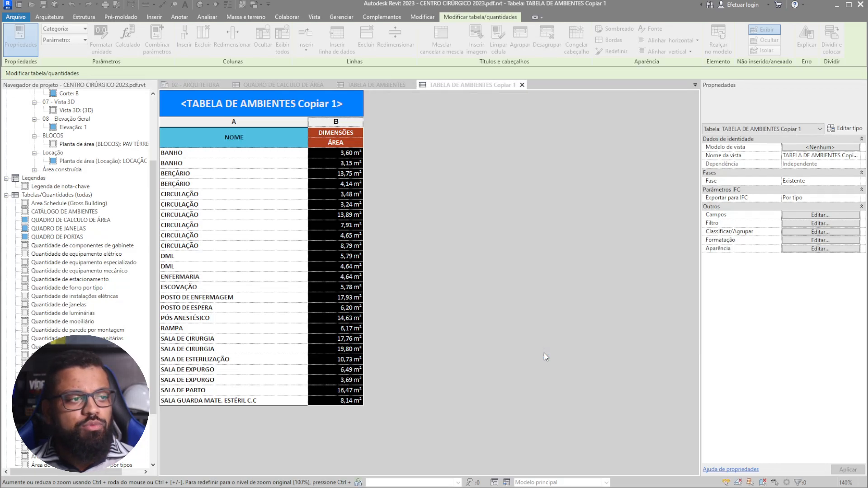
click(336, 157)
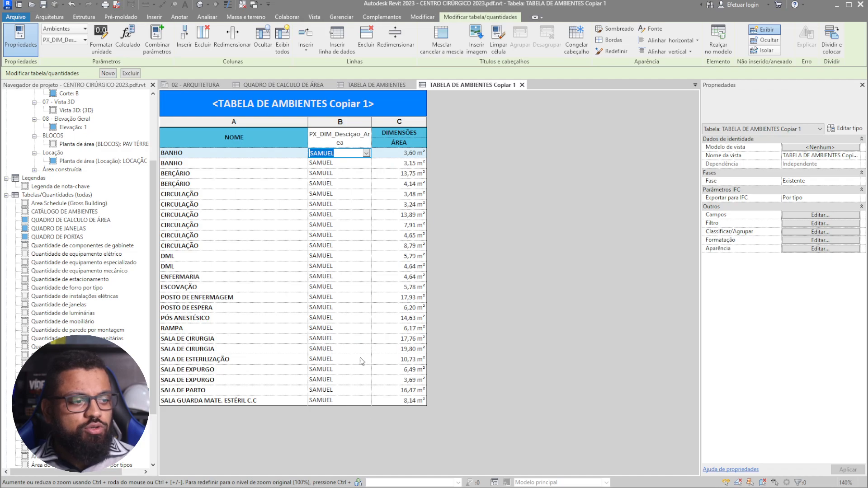
- Right-align column B's values, centre its header, and rename the header to DESCRIÇÃO
click(343, 122)
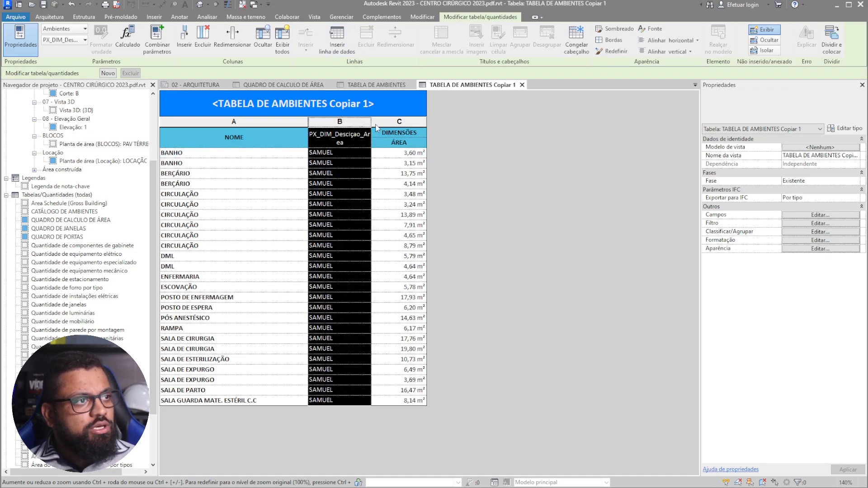
click(693, 44)
click(658, 93)
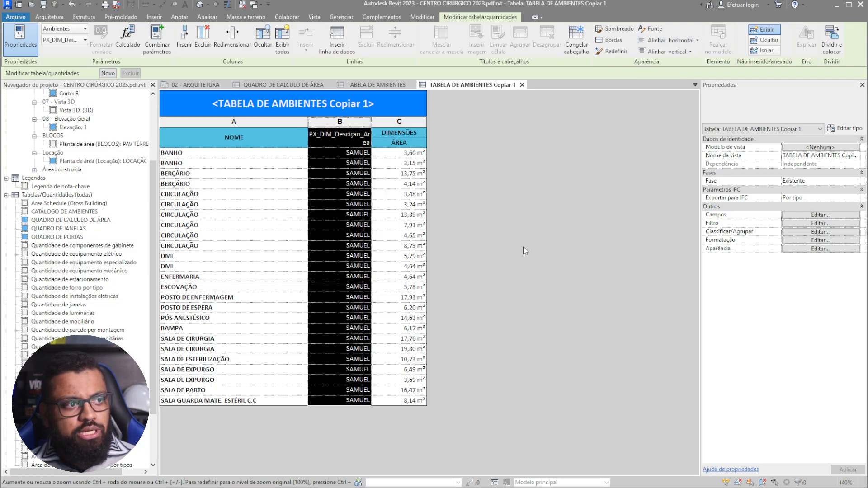
double_click(364, 141)
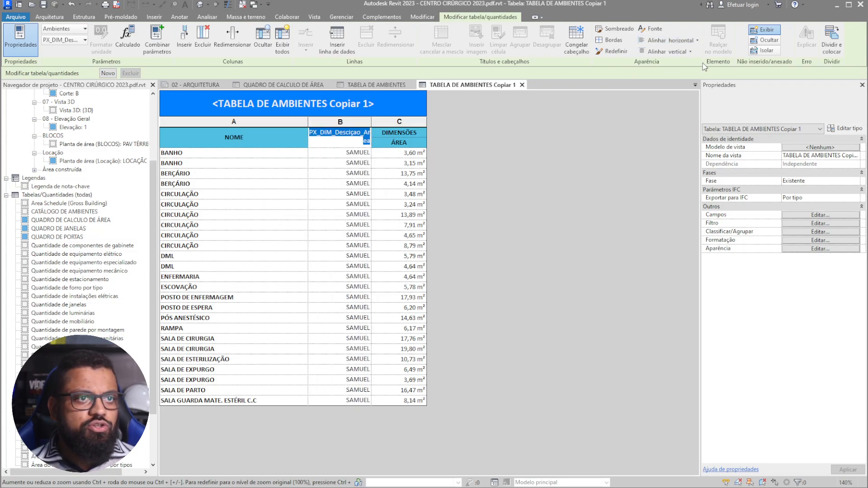
click(697, 40)
click(659, 77)
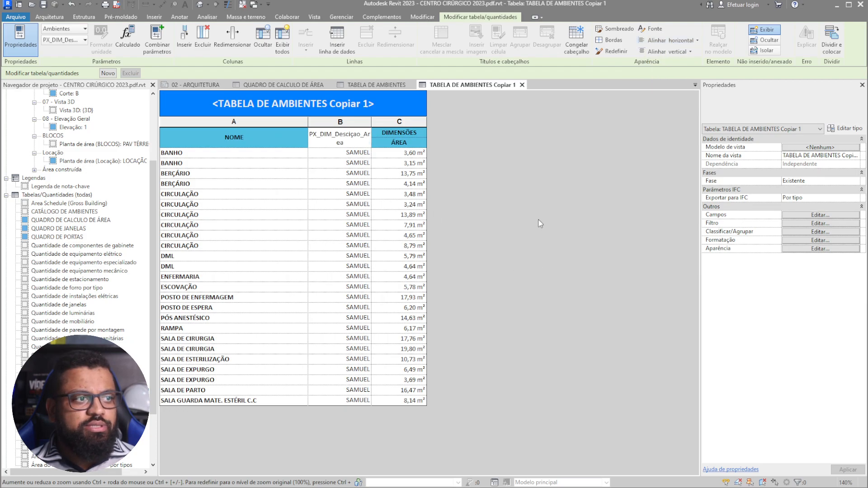
double_click(360, 143)
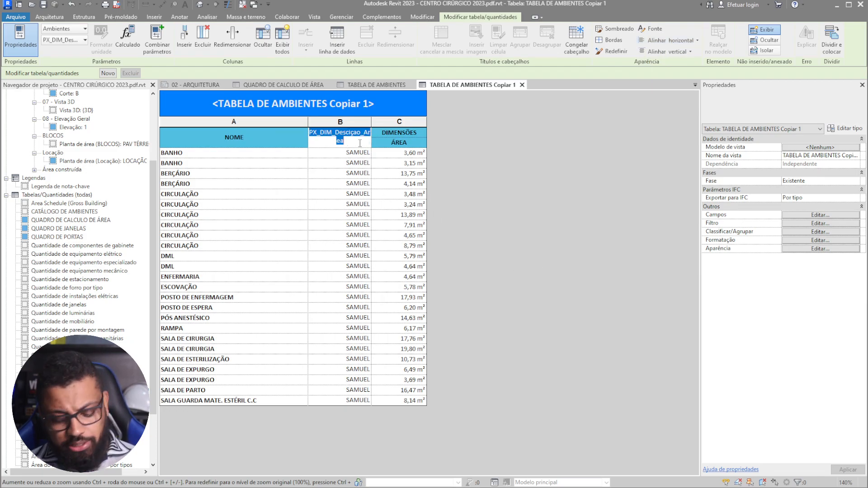
text(DESCRIÇÃO)
key(Return)
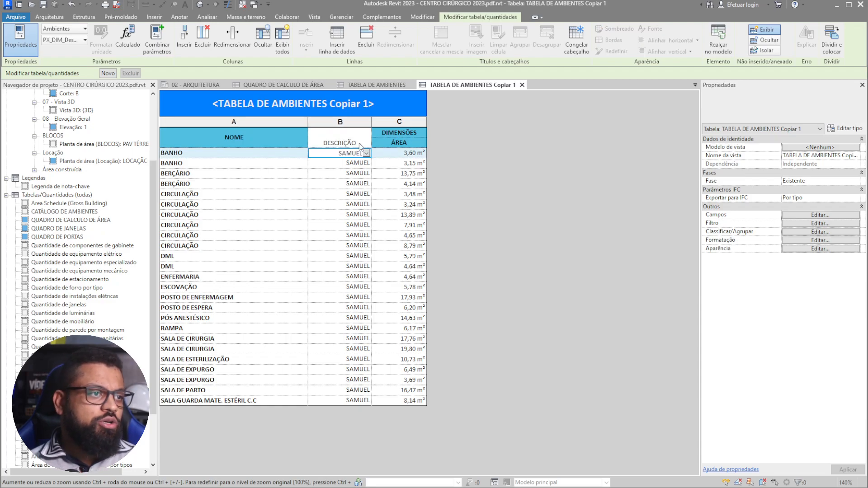
click(340, 140)
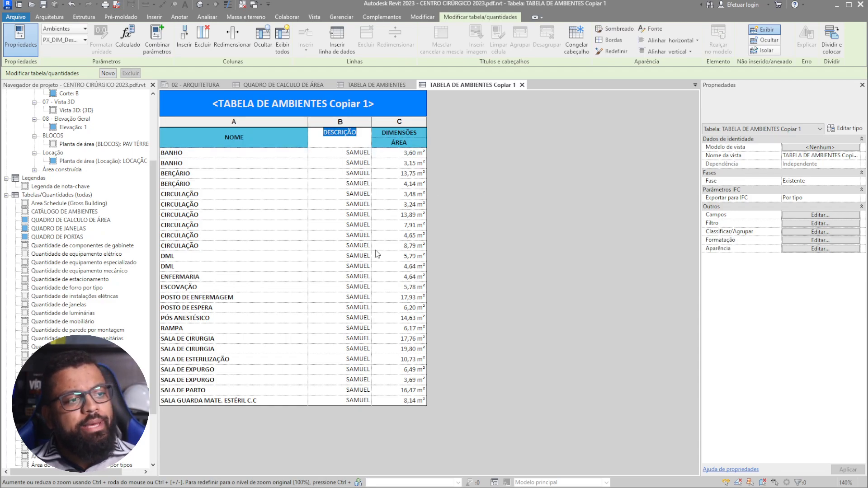
- Left-align the whole area column, including its heading
click(407, 154)
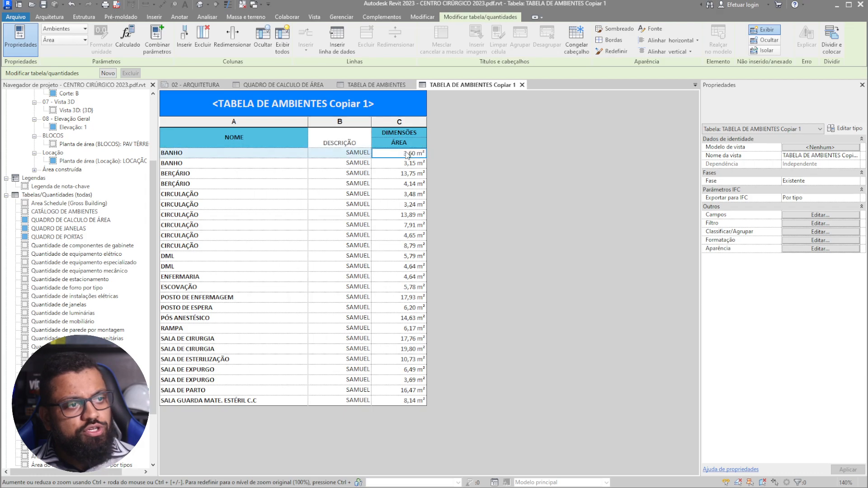
shift+click(404, 401)
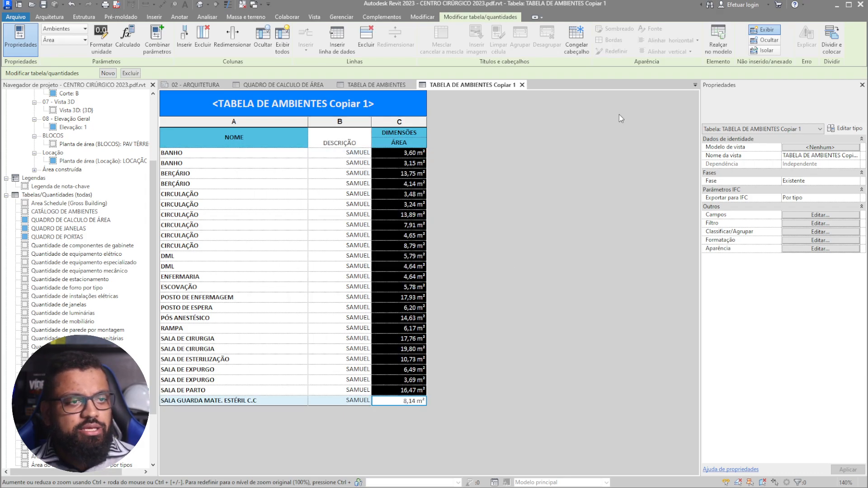
click(399, 122)
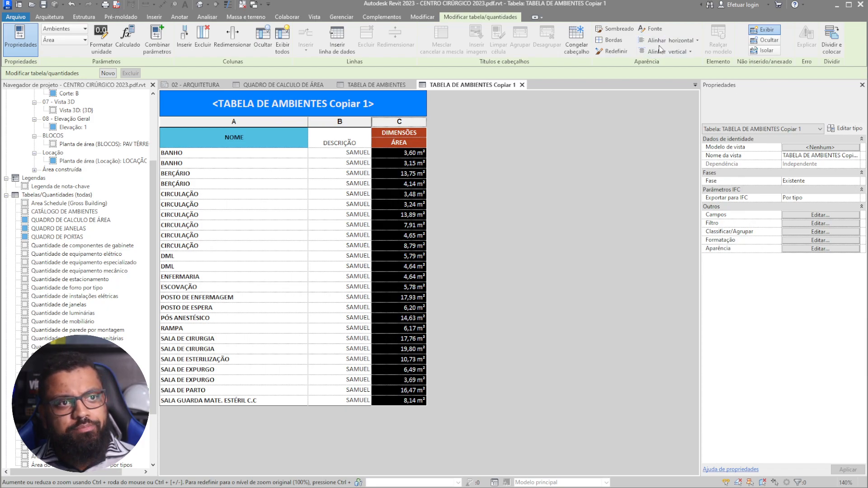
click(676, 40)
click(665, 54)
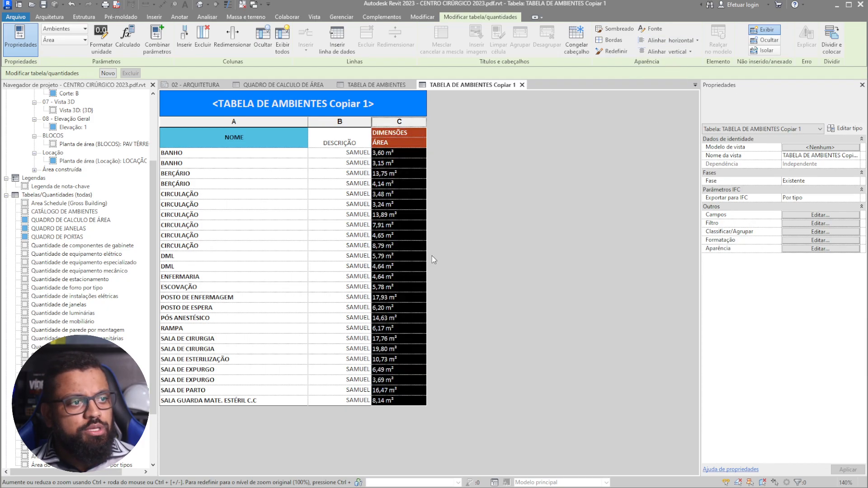
- Replace BANHO's description text with '1 X2 ='
click(349, 154)
drag(342, 154, 389, 155)
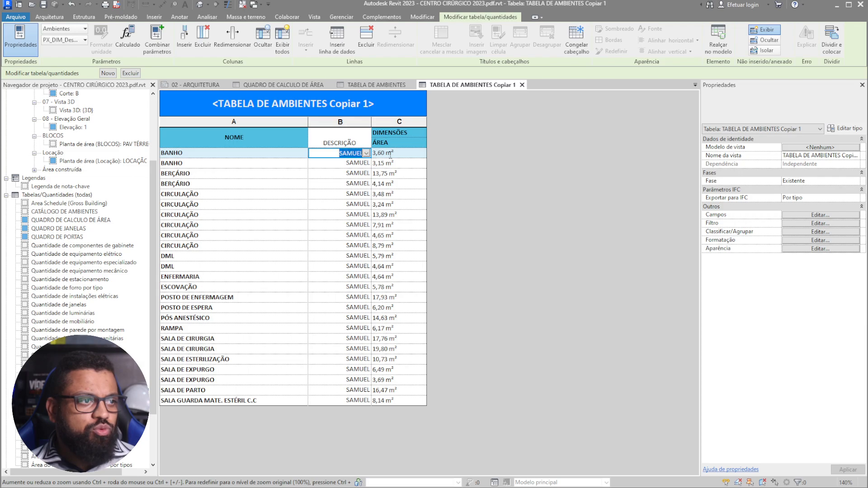
text(1 X2 =)
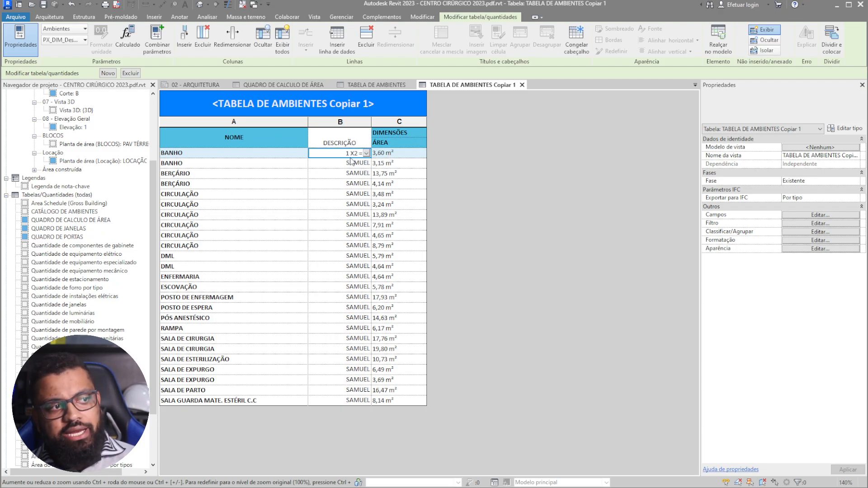
click(353, 175)
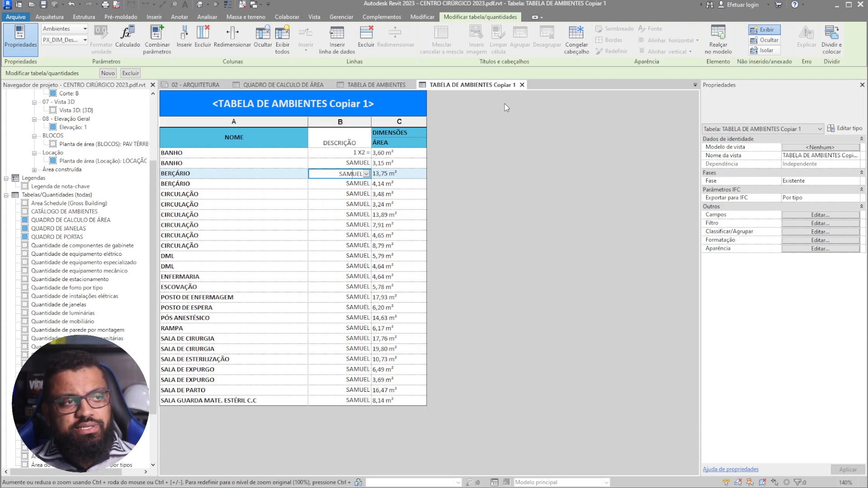
click(400, 154)
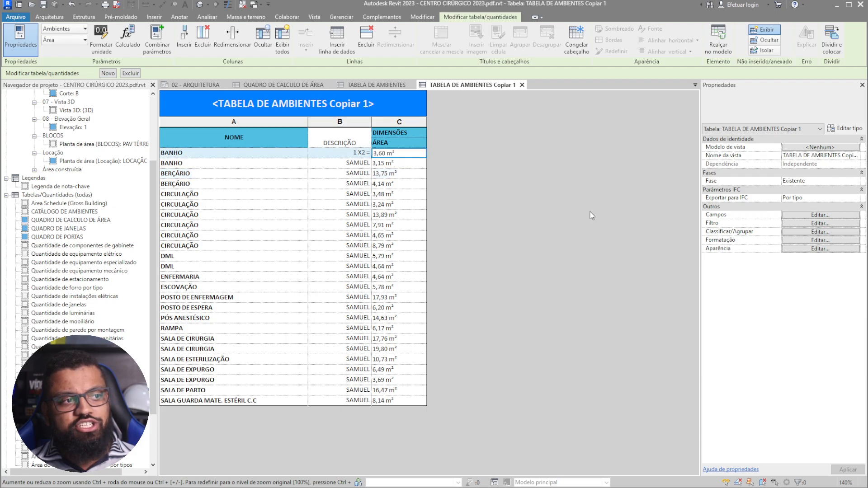
- Delete the TABELA DE AMBIENTES Copiar 1 schedule and close the remaining schedule views
click(522, 86)
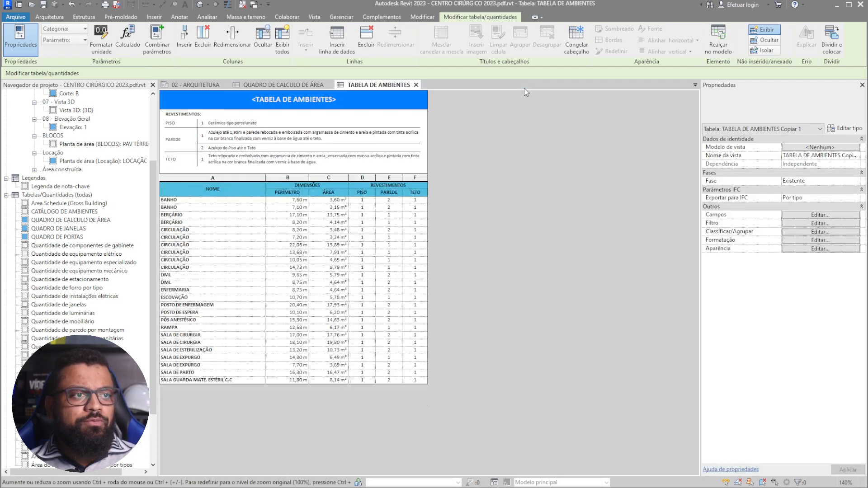
click(70, 440)
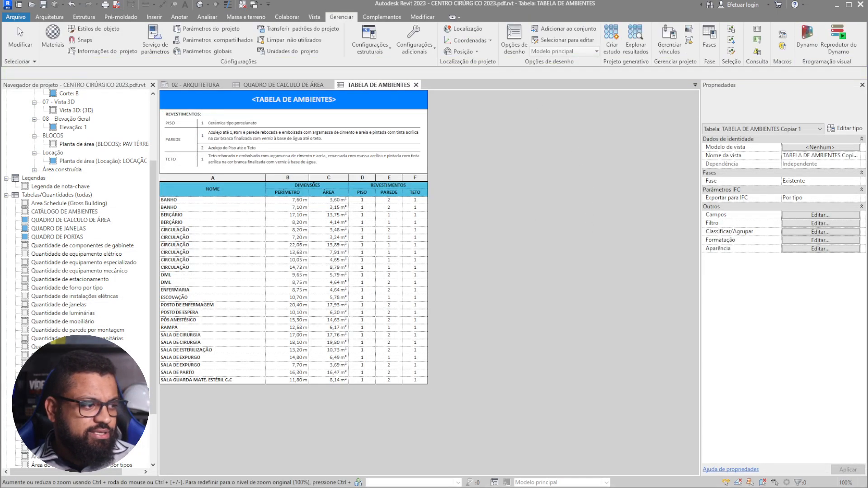
key(Delete)
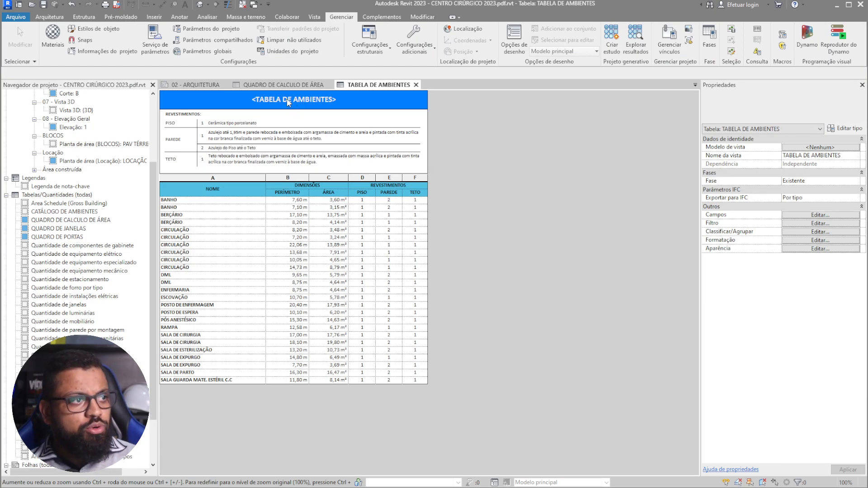
click(416, 84)
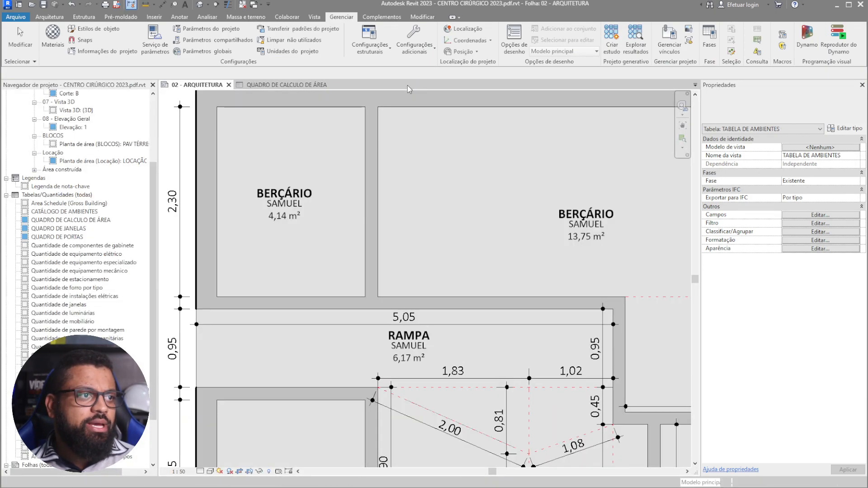
click(339, 84)
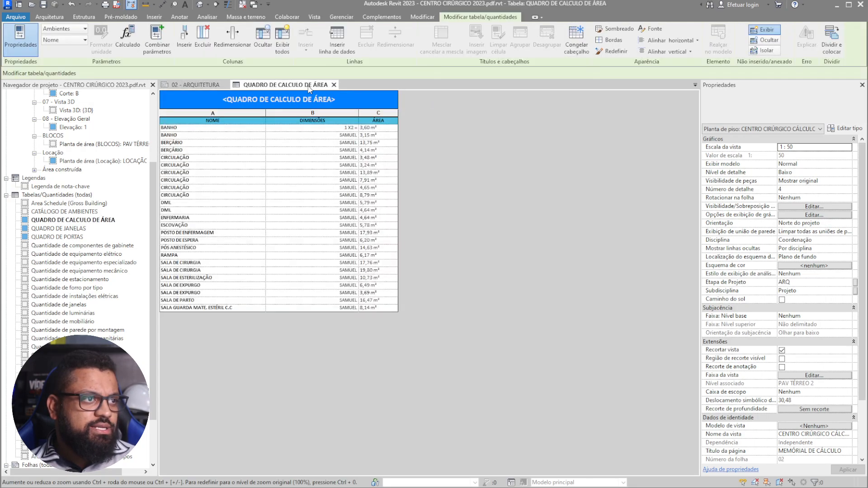
click(334, 84)
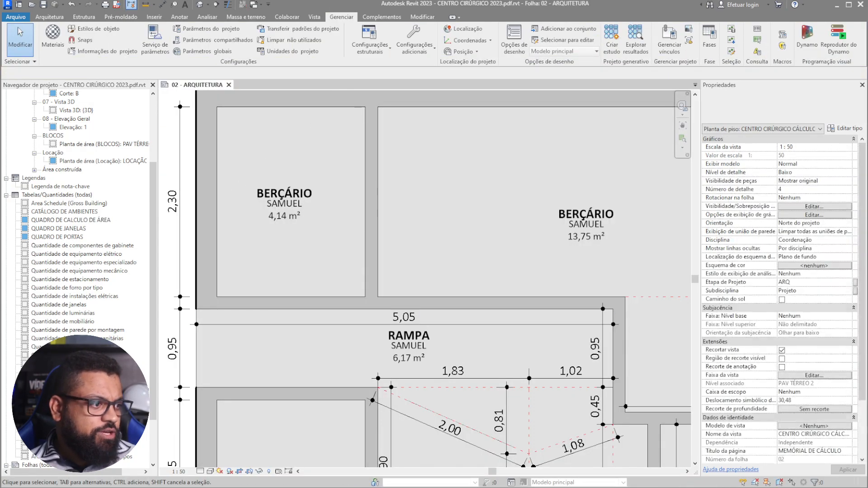
- Review sheet 02 - ARQUITETURA, panning the plan toward the BERÇÁRIO room tags
scroll(335, 213, down, 4)
middle_drag(455, 256, 208, 269)
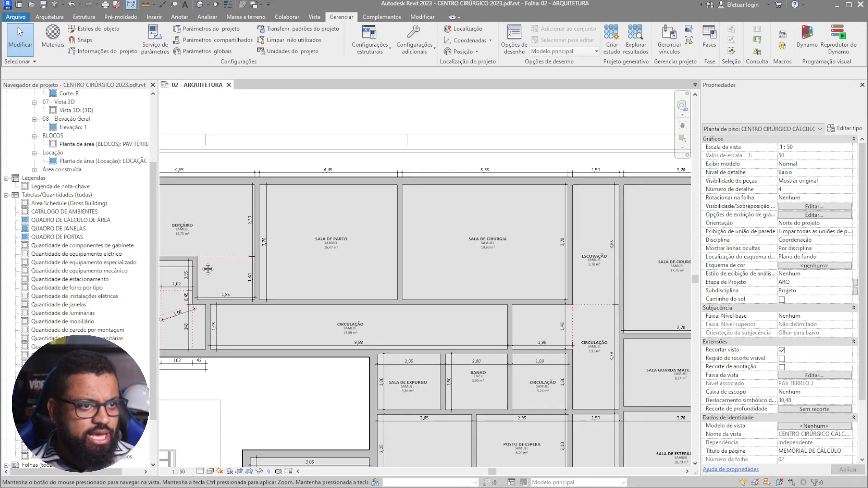
scroll(423, 227, down, 4)
double_click(497, 131)
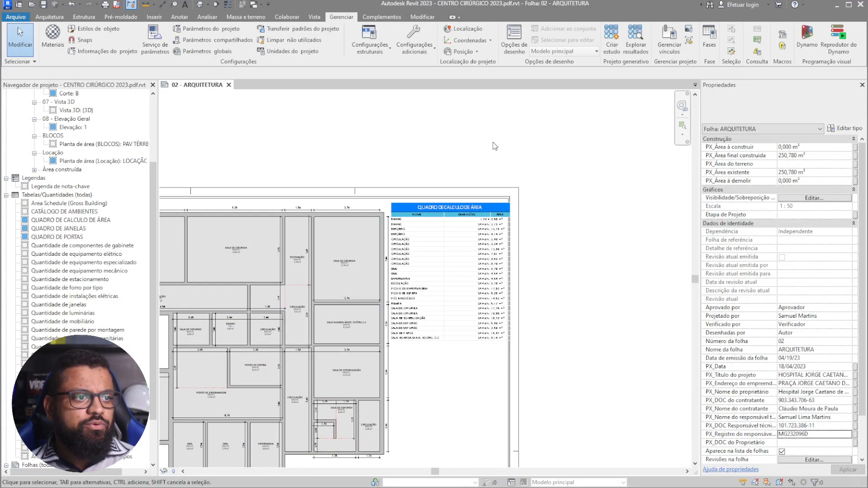
scroll(471, 260, up, 3)
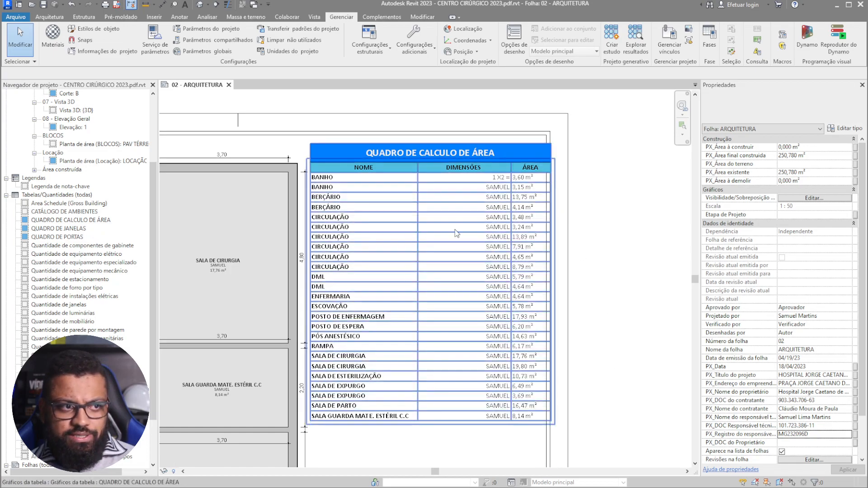
scroll(489, 166, up, 2)
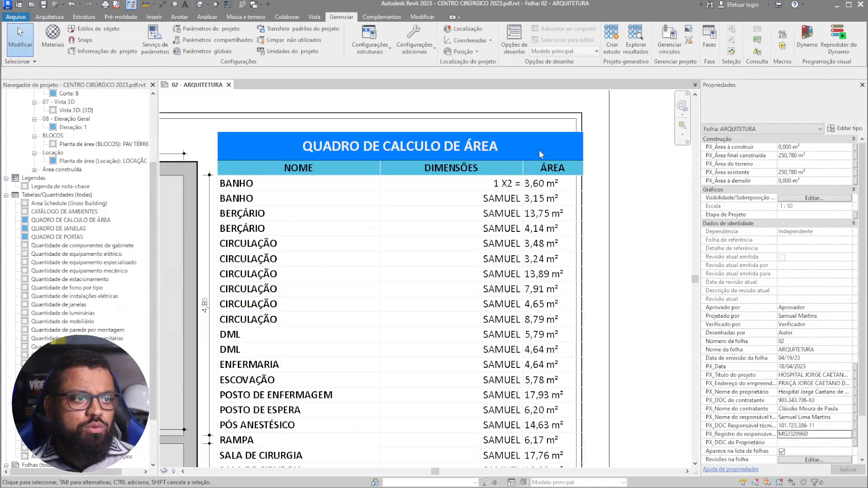
scroll(541, 154, down, 6)
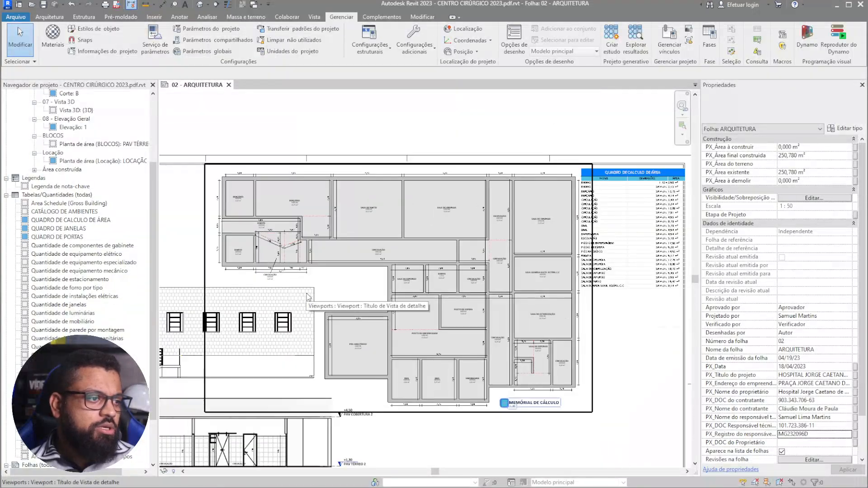
scroll(254, 213, up, 2)
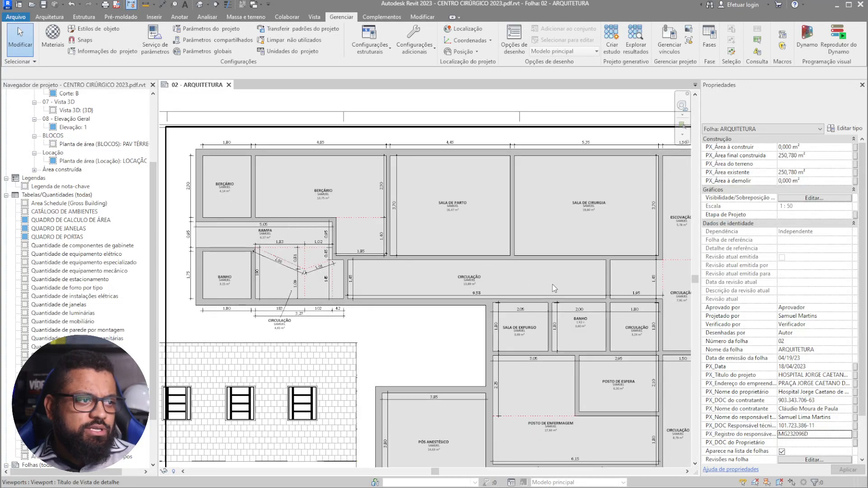
scroll(542, 281, down, 2)
scroll(529, 216, up, 5)
scroll(530, 217, down, 4)
scroll(650, 176, up, 2)
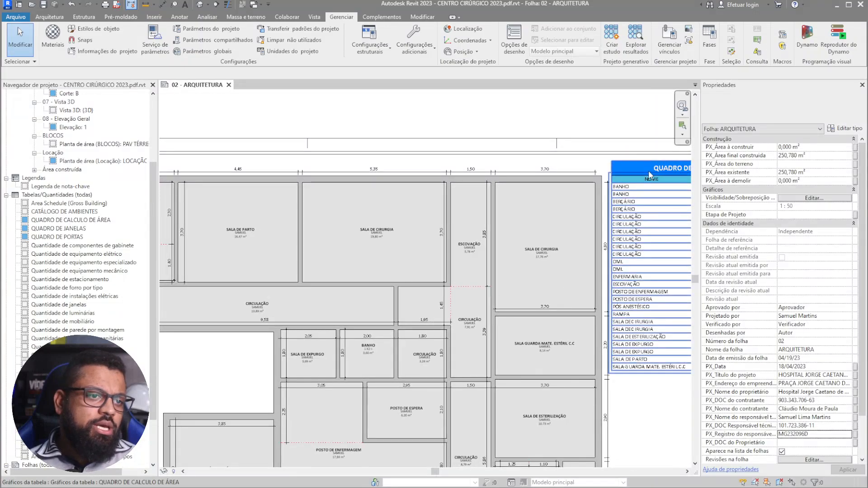
scroll(650, 175, up, 4)
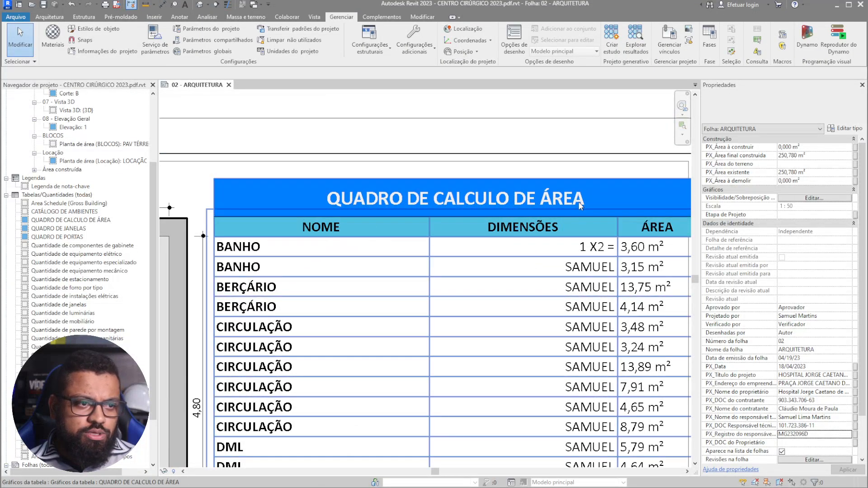
scroll(581, 206, down, 4)
scroll(413, 246, up, 3)
double_click(357, 267)
middle_drag(281, 267, 578, 209)
scroll(406, 177, up, 4)
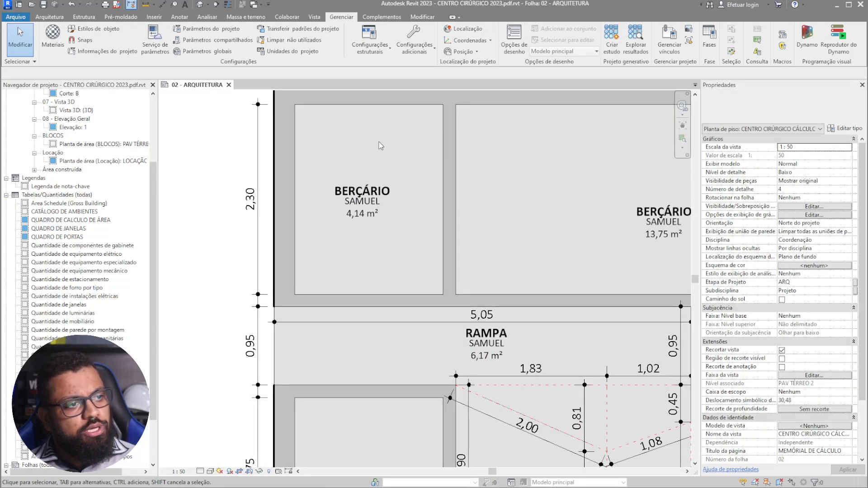
- Add the shared parameter PX_DIM_Desciçao_Area from the DIM - Dimensões (Geral) group to the project
click(201, 29)
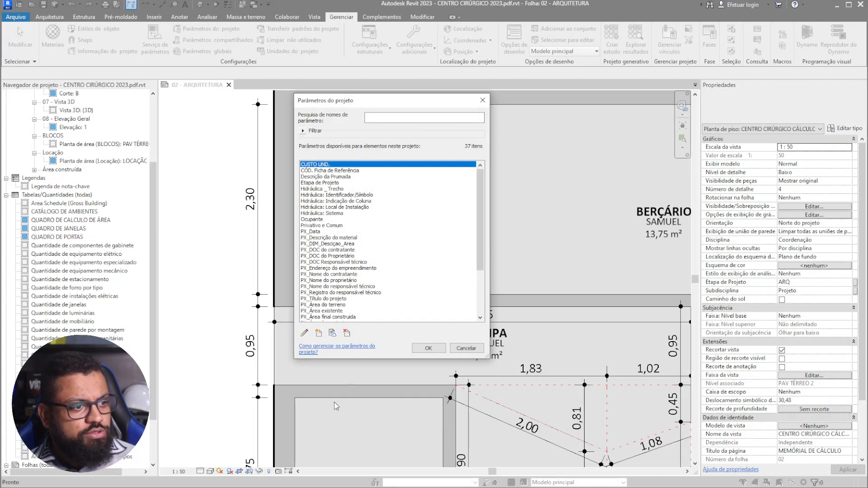
click(319, 333)
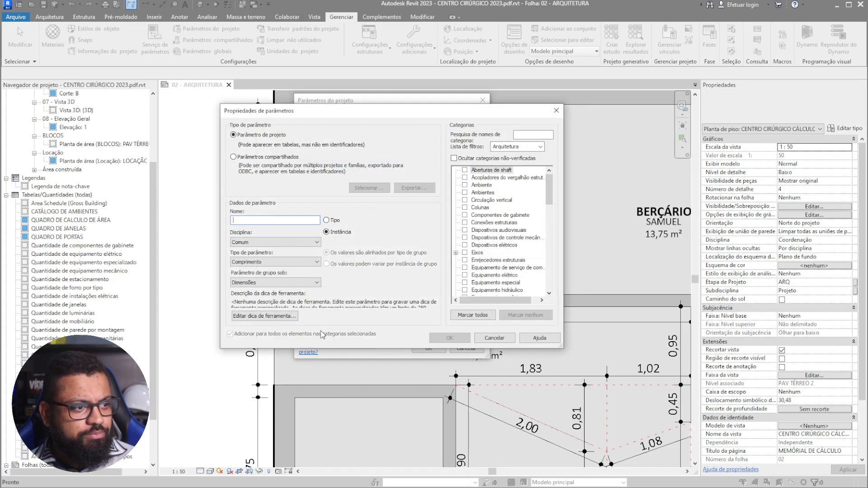
click(257, 158)
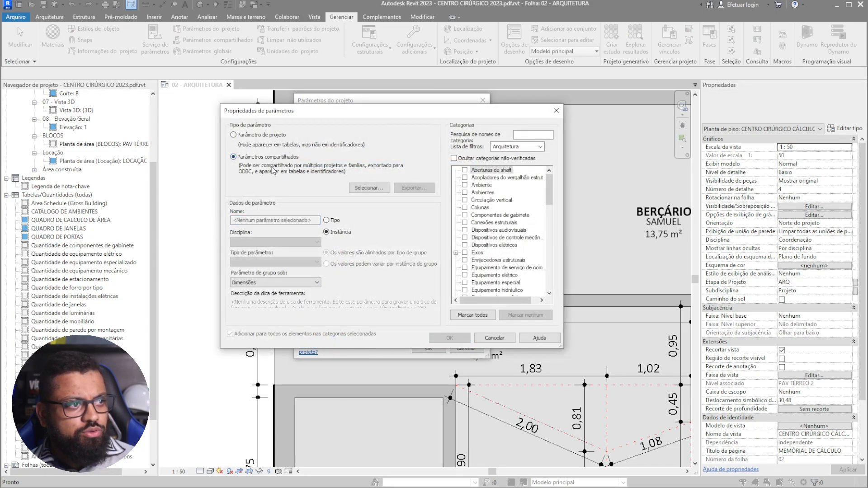
click(370, 188)
click(362, 180)
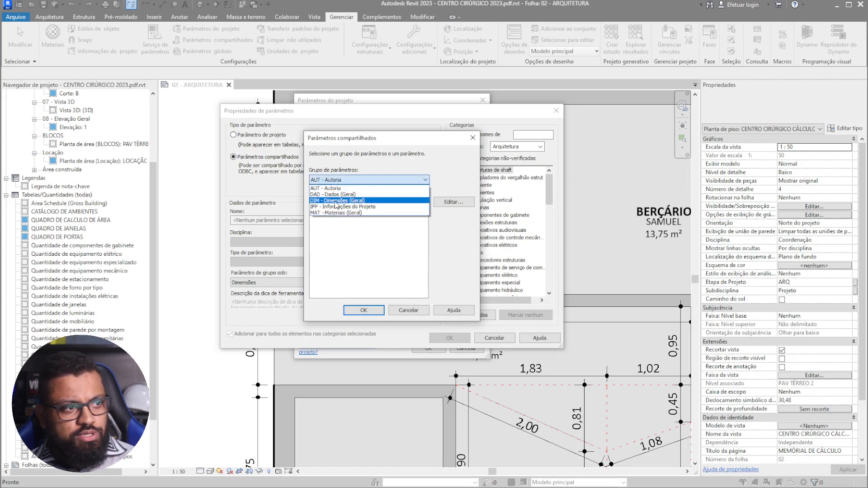
click(336, 201)
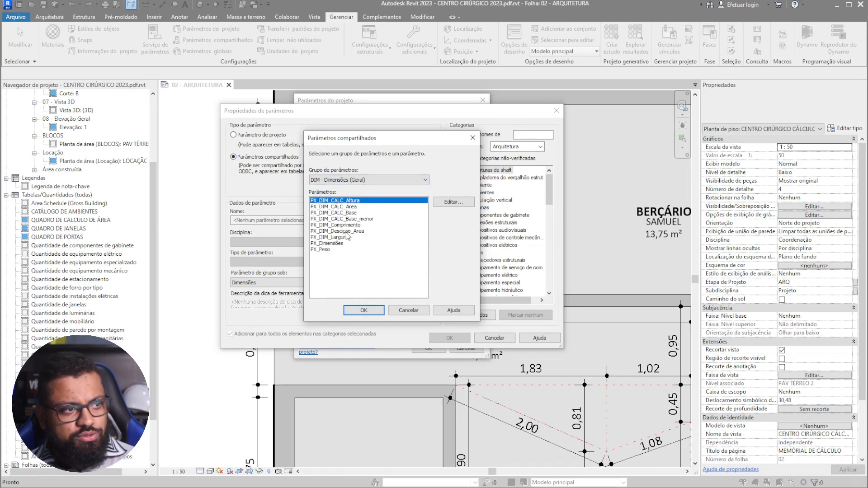
click(333, 231)
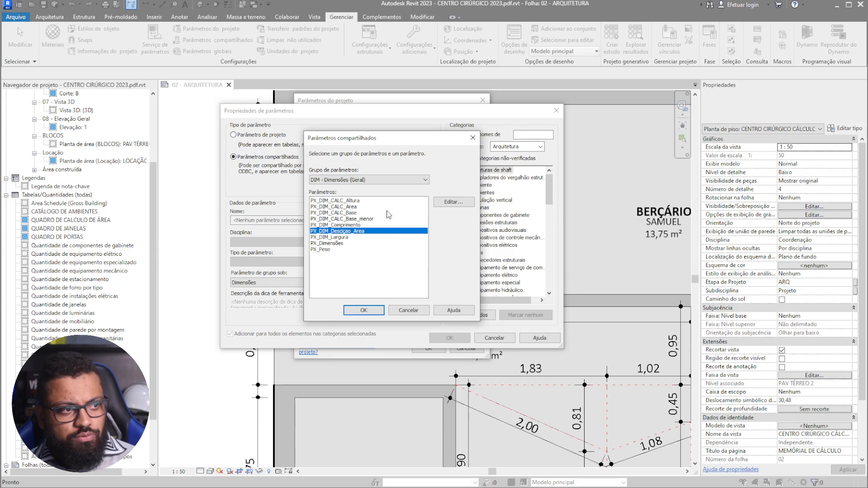
click(363, 310)
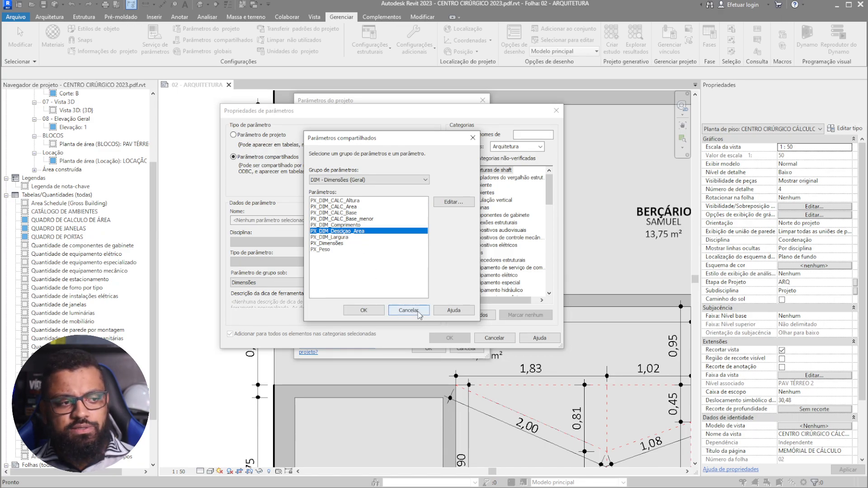
click(449, 338)
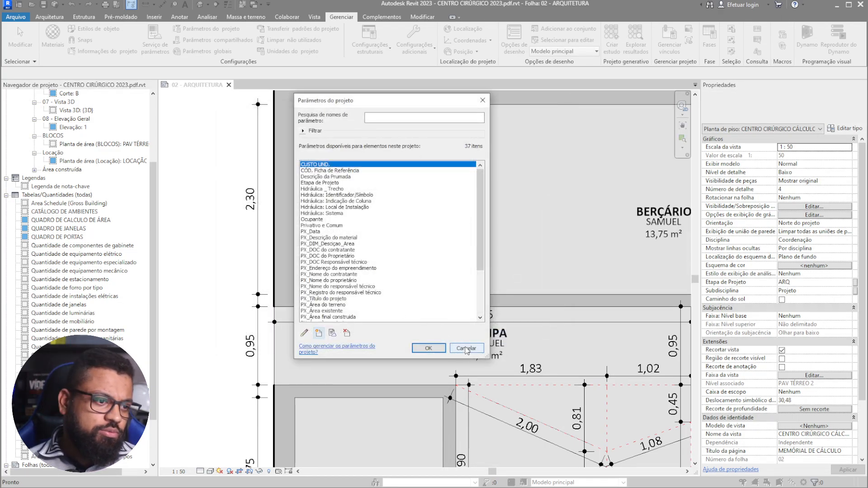
click(466, 348)
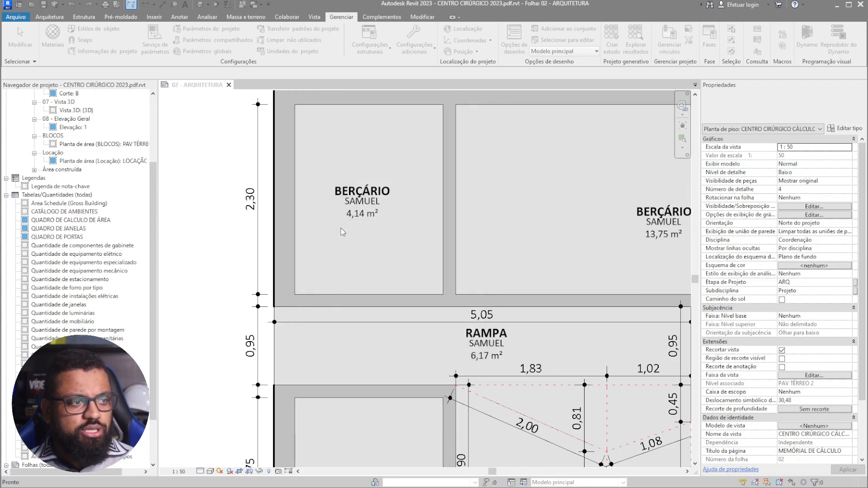
click(397, 243)
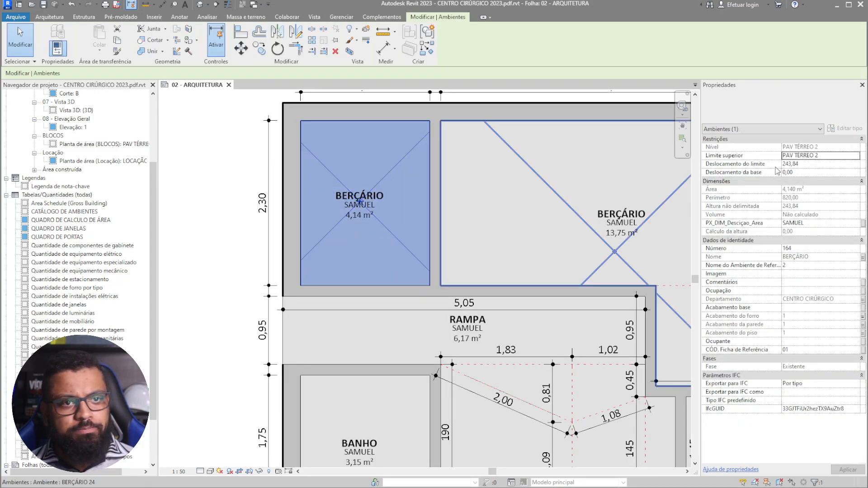
click(782, 223)
scroll(355, 193, down, 3)
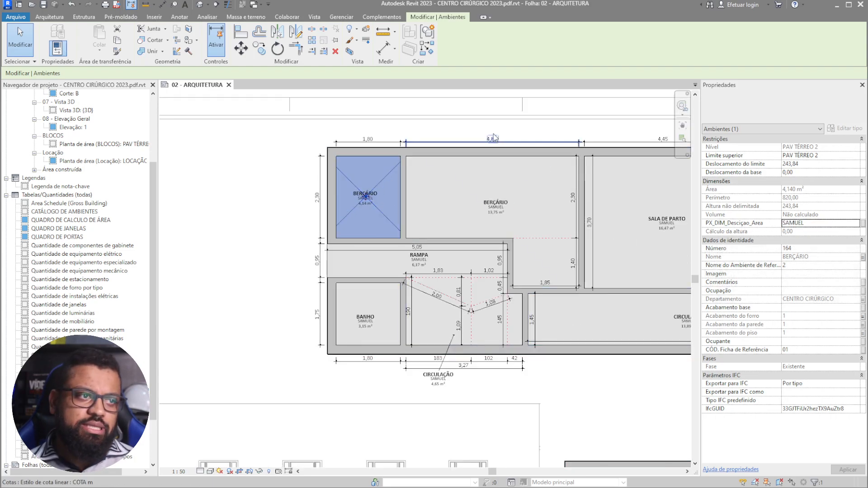
key(Escape)
middle_drag(476, 181, 443, 182)
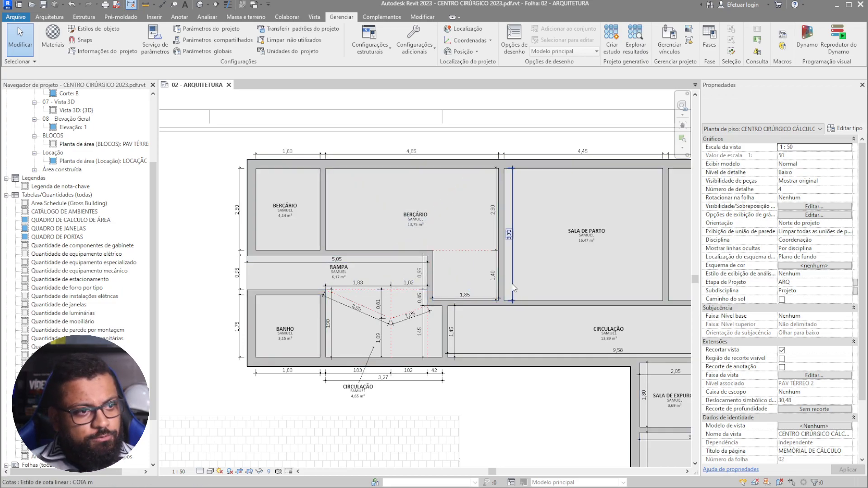
middle_drag(588, 236, 523, 231)
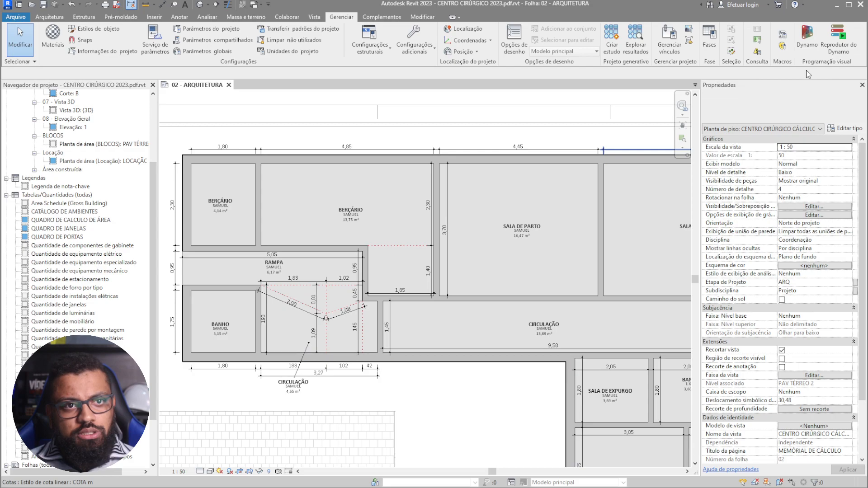
- Launch Dynamo Player on the 2202_DYNAMO folder and locate the AREA_LARGURA_COMPRIMENTO script
click(839, 47)
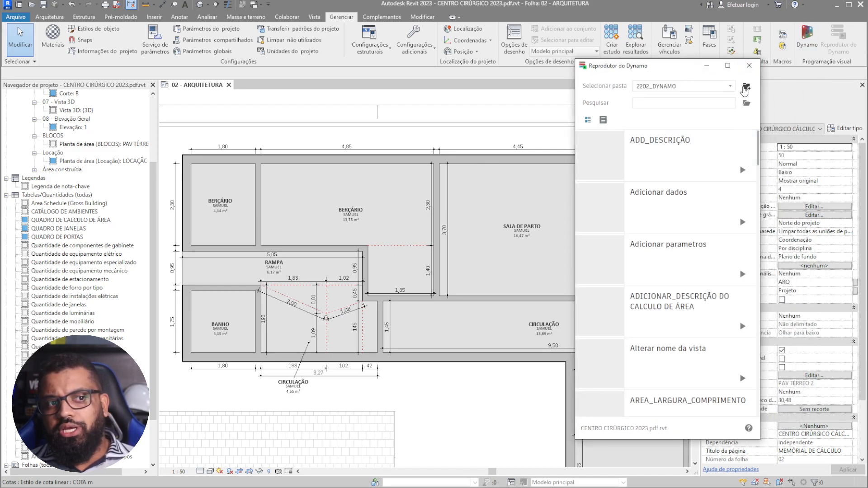
click(731, 86)
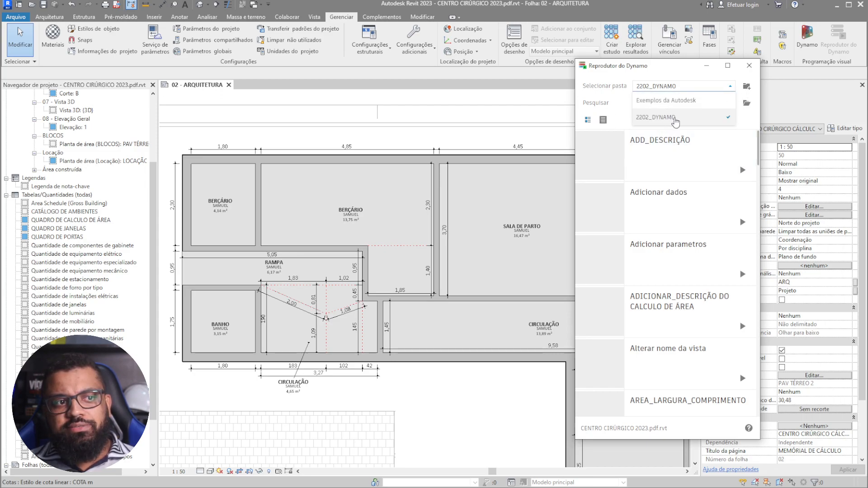
click(675, 118)
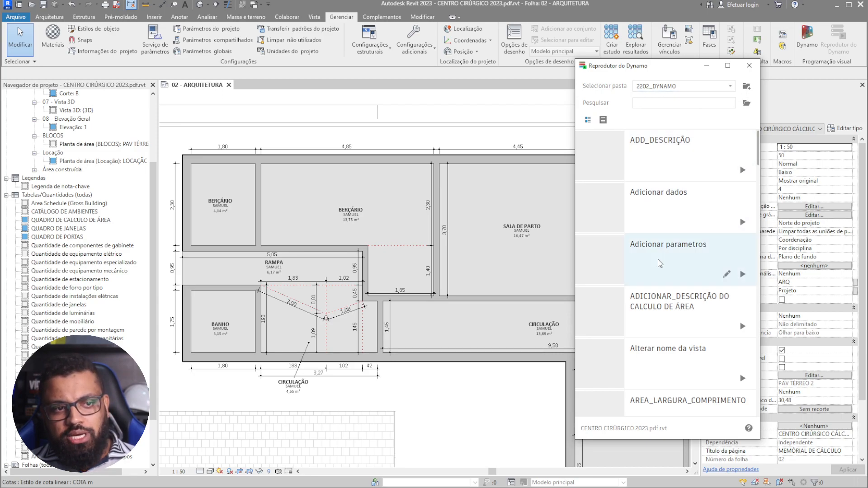
scroll(666, 270, down, 15)
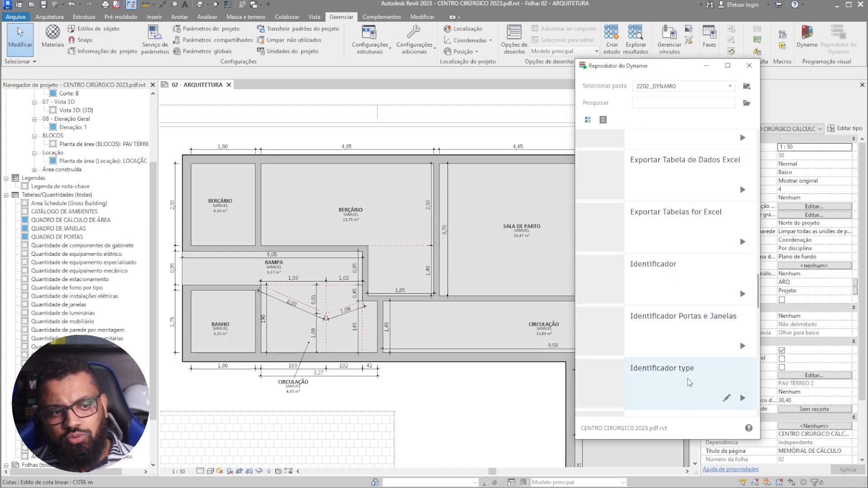
scroll(688, 253, up, 3)
scroll(695, 223, down, 3)
scroll(695, 223, down, 9)
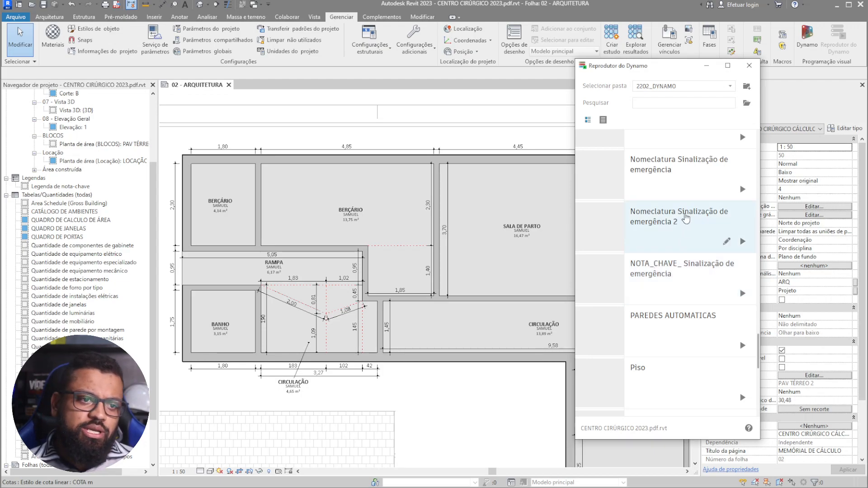
scroll(686, 218, down, 4)
scroll(709, 293, up, 10)
scroll(708, 293, up, 10)
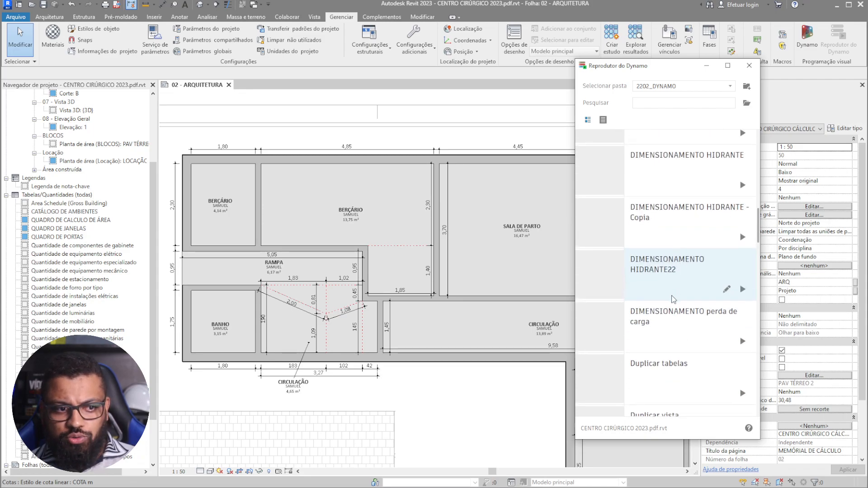
scroll(705, 325, up, 4)
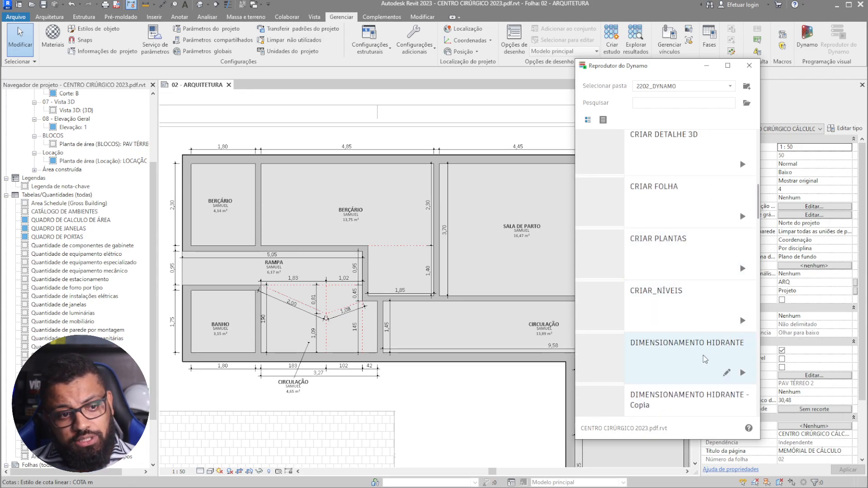
scroll(663, 301, up, 3)
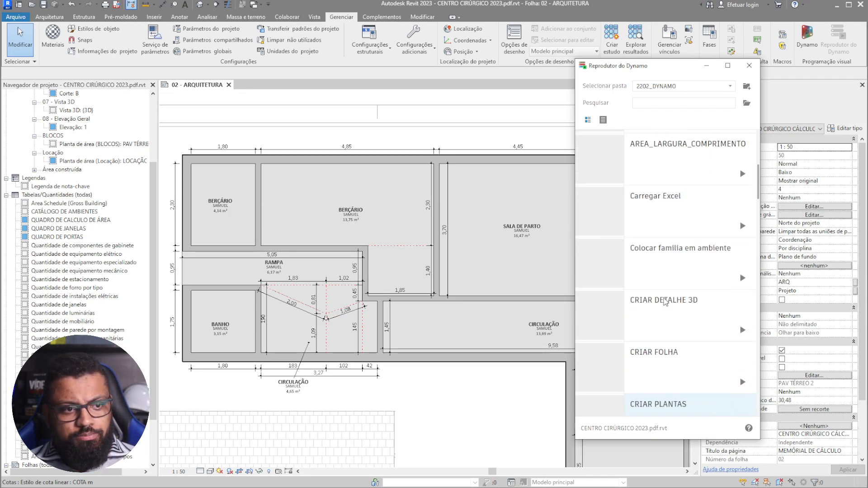
scroll(666, 302, up, 1)
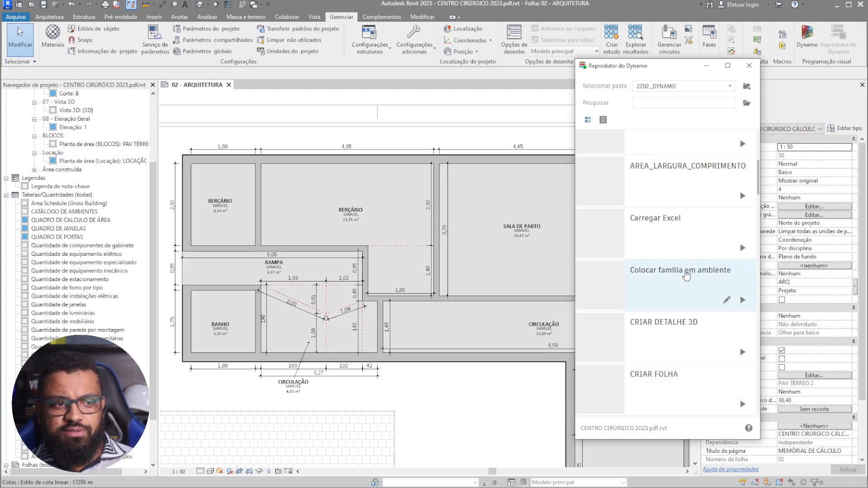
scroll(687, 276, up, 4)
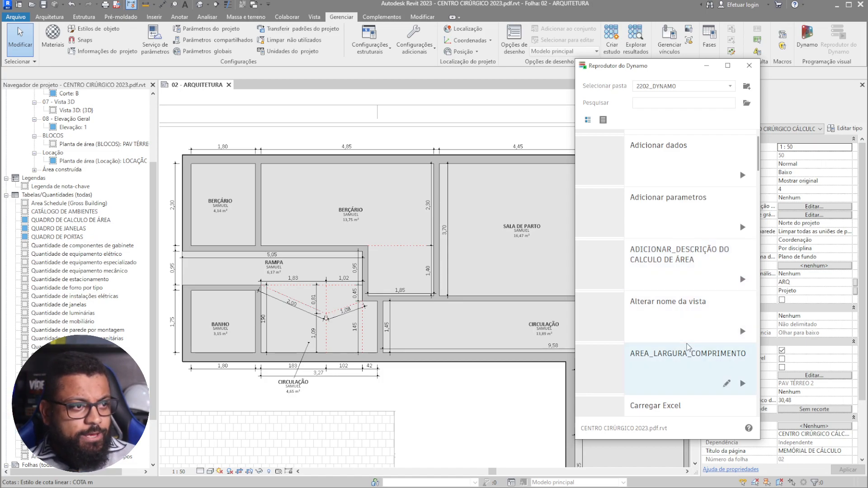
scroll(688, 348, down, 3)
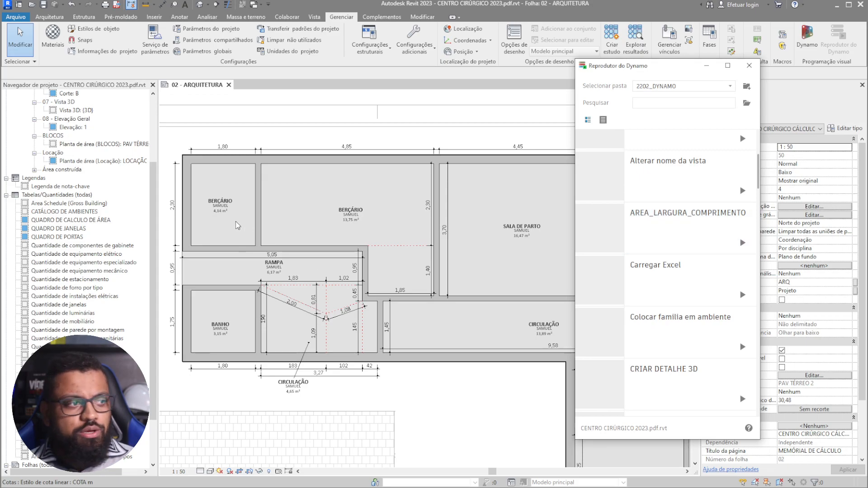
scroll(214, 195, up, 2)
middle_drag(285, 245, 414, 279)
scroll(352, 253, up, 2)
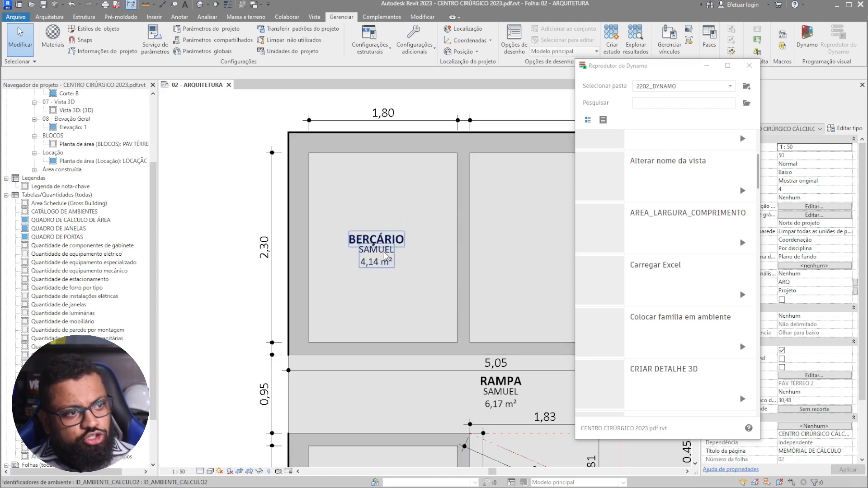
scroll(387, 257, up, 1)
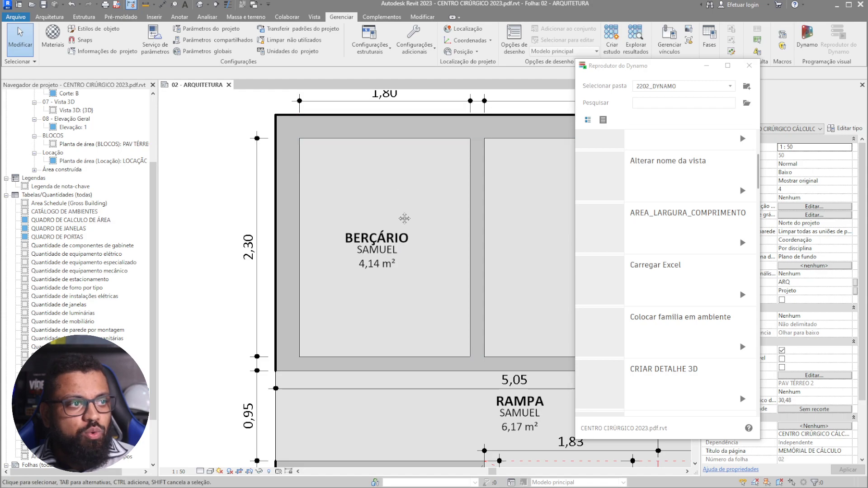
middle_drag(400, 209, 375, 252)
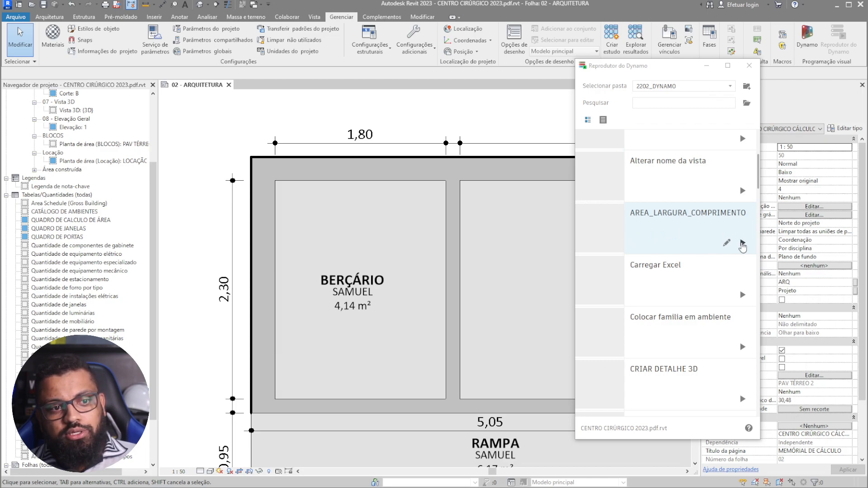
- Run AREA_LARGURA_COMPRIMENTO and check tags like SALA DE PARTO read 4,45 x 3,70 = 16,47 m²
click(743, 245)
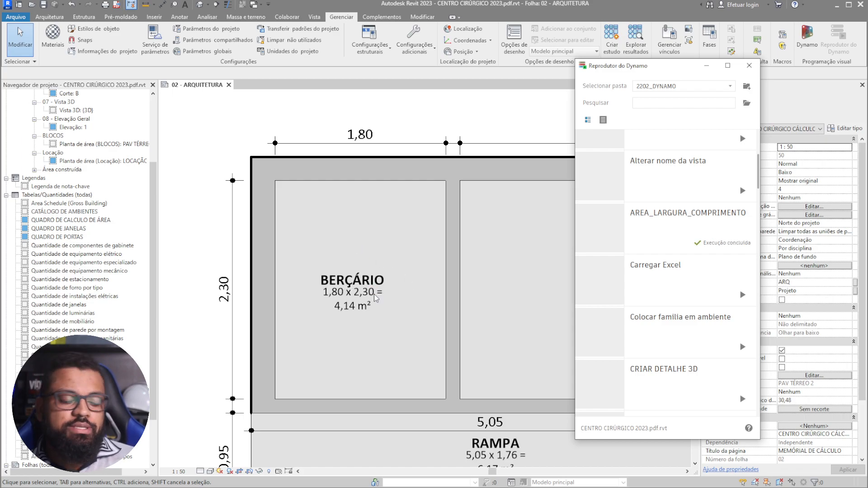
scroll(343, 267, down, 5)
mouse_move(402, 265)
middle_down()
mouse_move(314, 234)
mouse_move(266, 207)
middle_up()
middle_drag(422, 361, 494, 220)
scroll(344, 240, up, 3)
scroll(382, 315, up, 3)
middle_drag(262, 186, 510, 361)
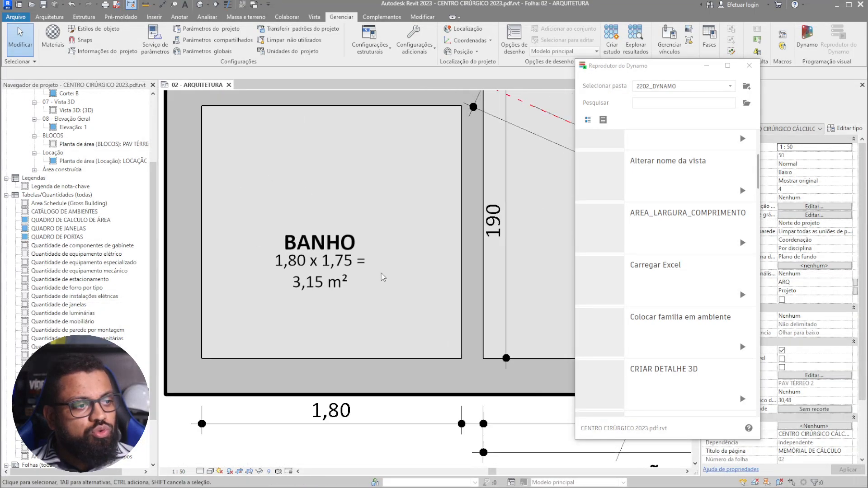
middle_drag(322, 335, 277, 470)
middle_drag(465, 185, 453, 447)
middle_drag(341, 255, 208, 398)
middle_drag(323, 247, 110, 277)
scroll(372, 215, down, 2)
middle_drag(452, 265, 308, 250)
middle_drag(471, 295, 274, 296)
scroll(274, 296, down, 1)
scroll(377, 230, down, 3)
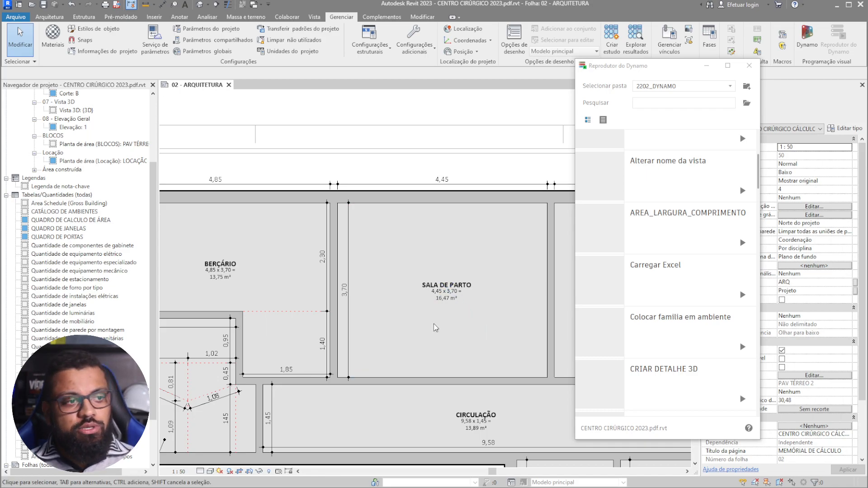
- Place a text note reading '4,45 X 3,70' inside SALA DE PARTO
scroll(377, 288, up, 5)
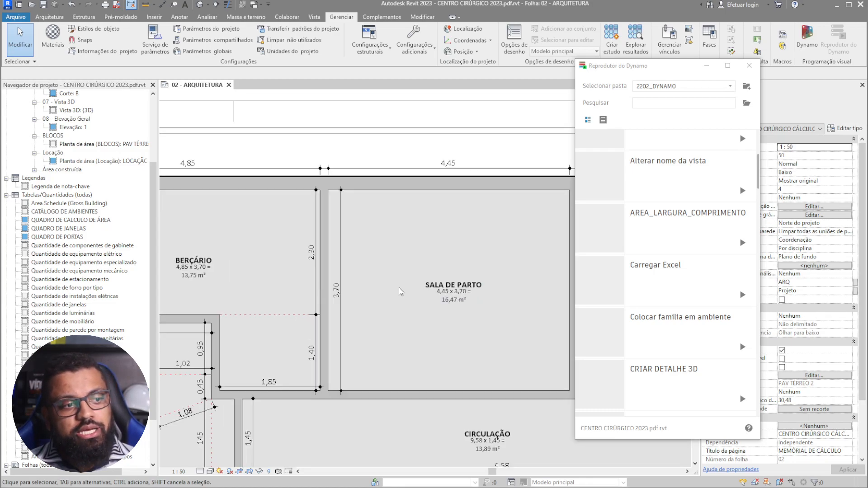
scroll(398, 447, down, 3)
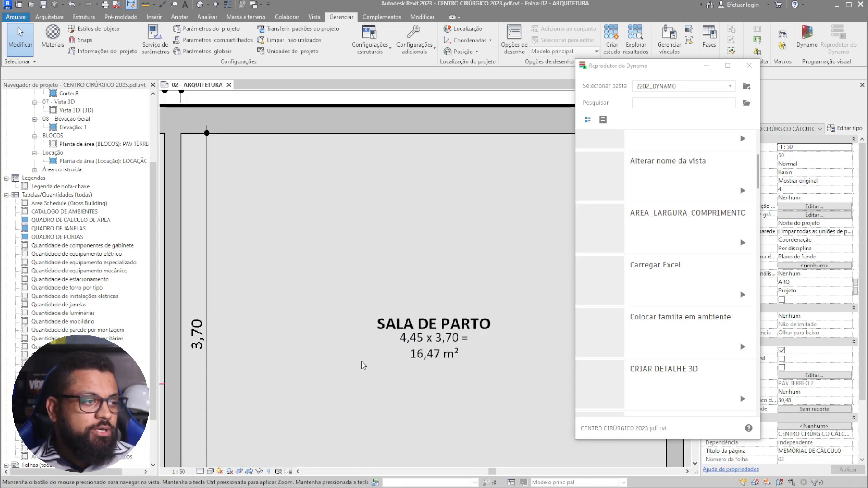
click(183, 17)
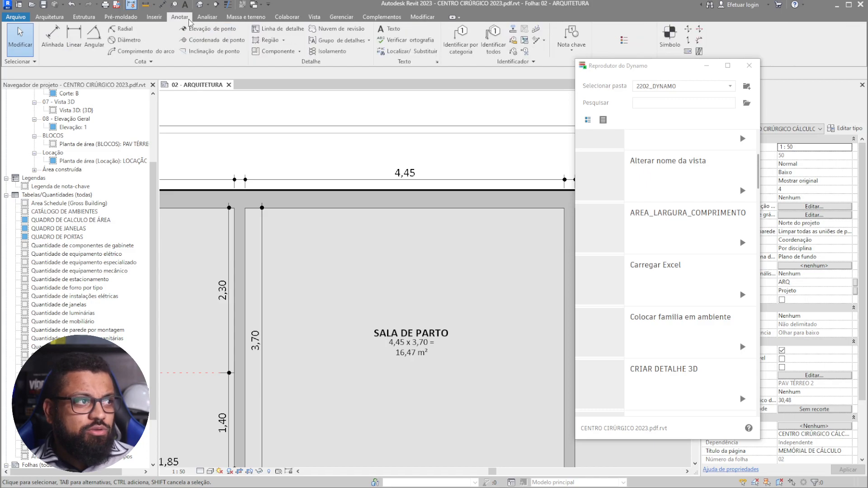
click(393, 29)
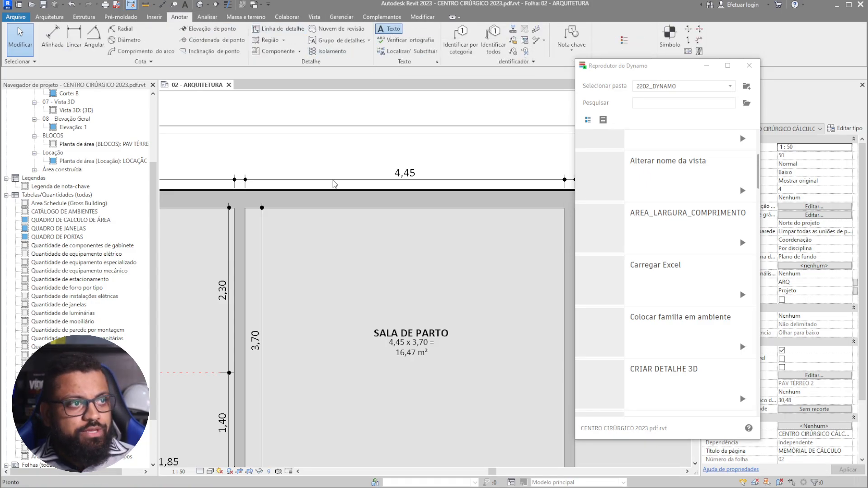
click(394, 273)
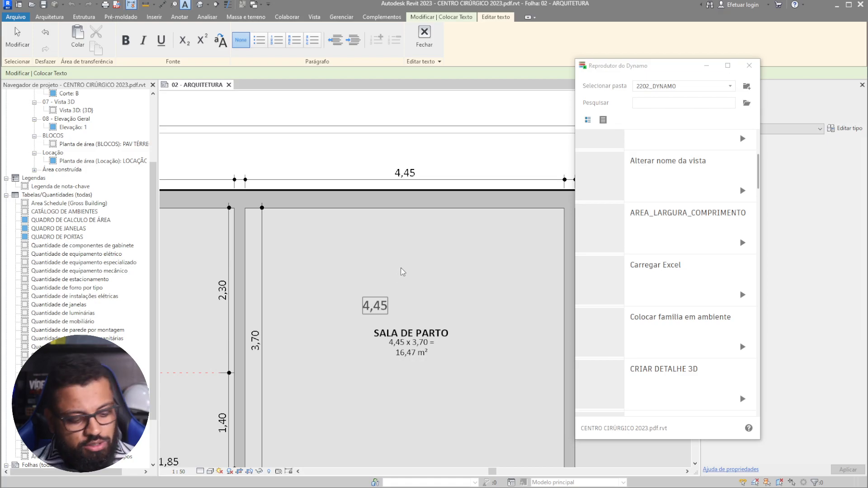
text(4,45 X 3,)
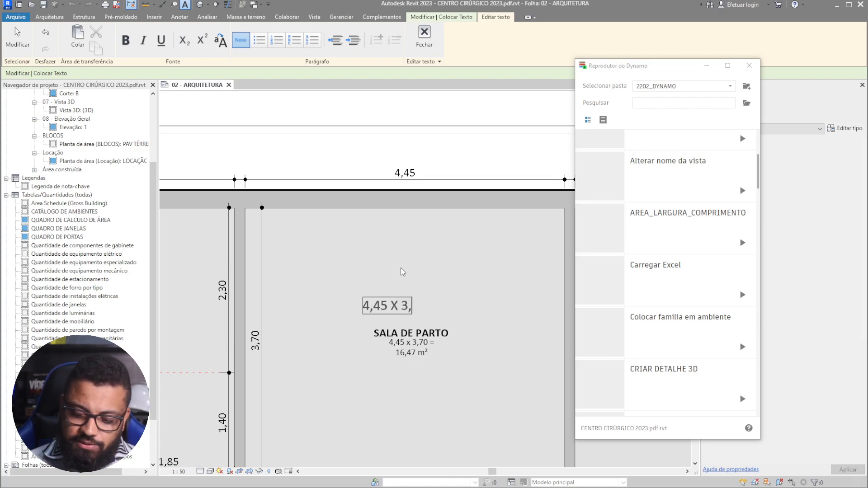
text(70)
click(450, 313)
- Exit text placement and delete the temporary '4,45 X 3,70' note
scroll(425, 344, up, 4)
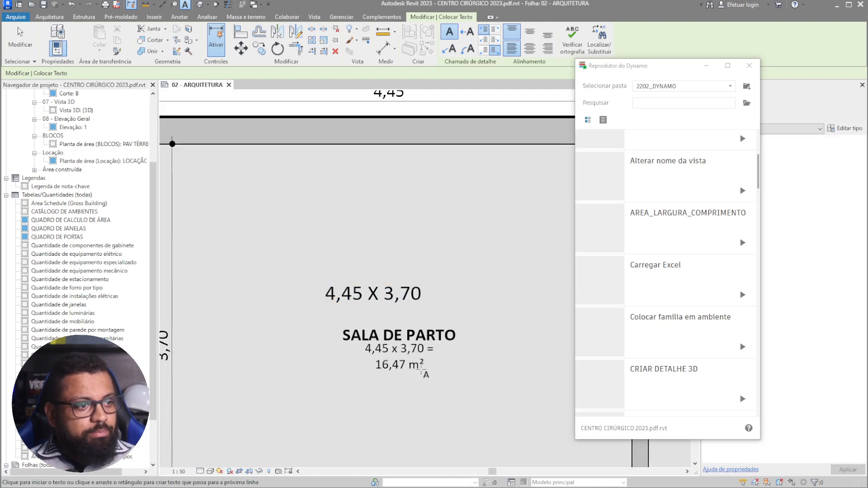
key(Escape)
scroll(422, 383, down, 3)
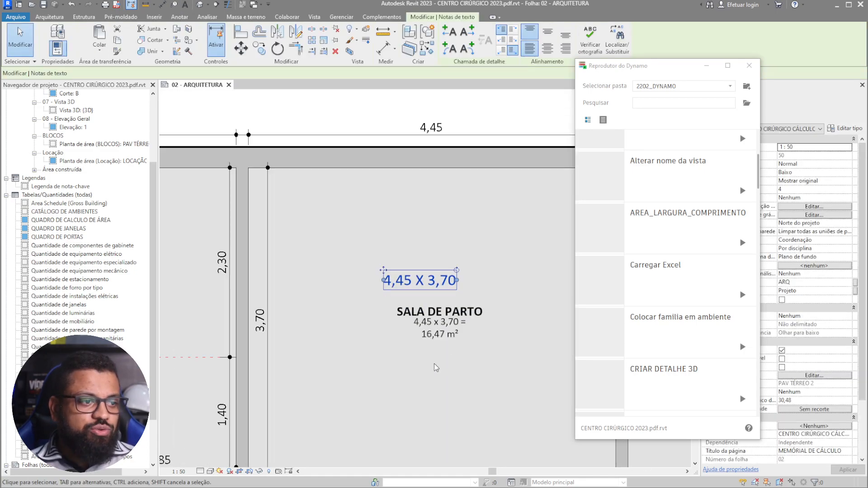
key(Delete)
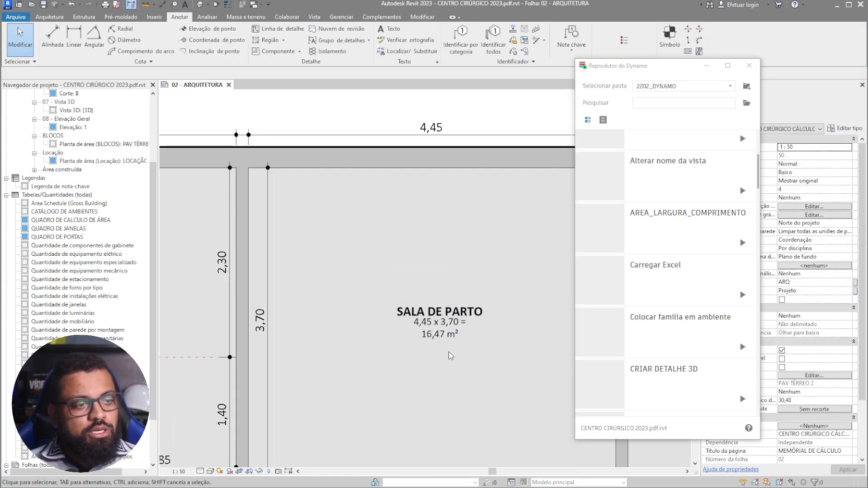
- Zoom and pan to inspect the SALA DE PARTO and BERÇÁRIO room tags
scroll(450, 355, up, 1)
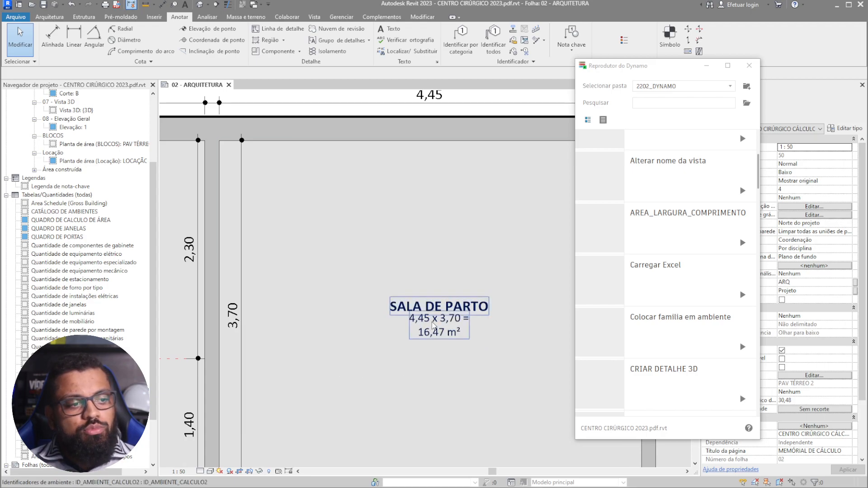
scroll(434, 325, up, 2)
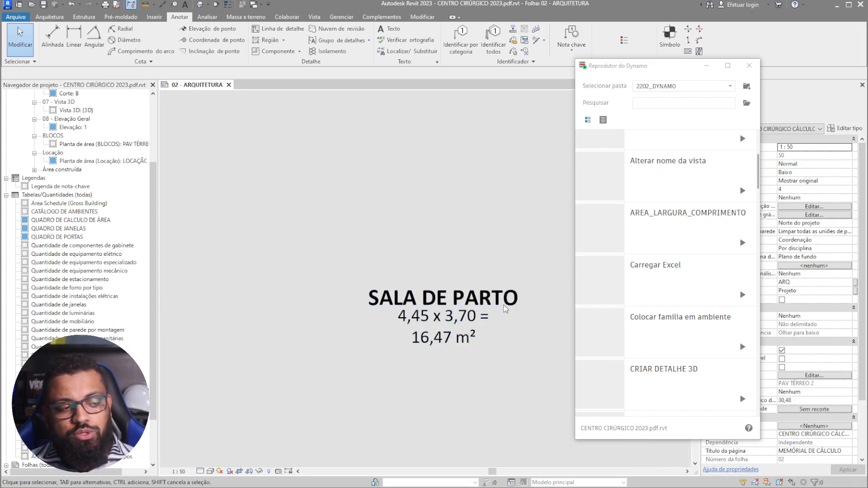
scroll(482, 353, up, 2)
middle_drag(436, 341, 423, 340)
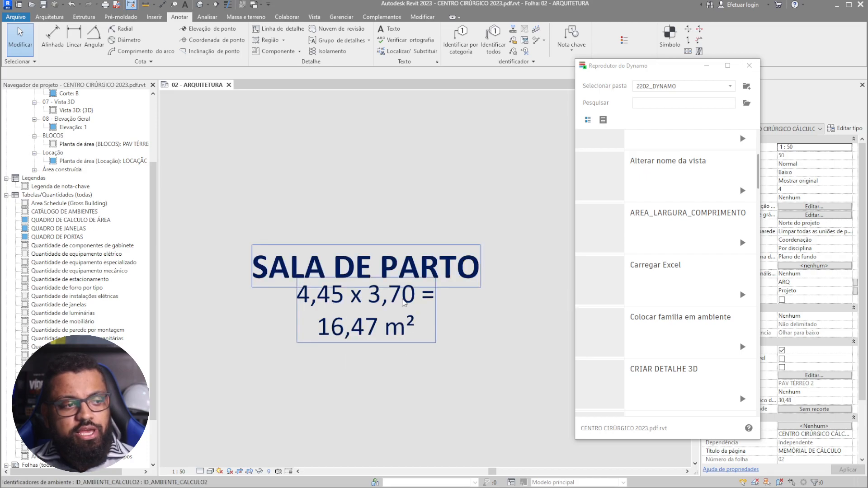
scroll(359, 282, down, 2)
scroll(372, 284, down, 2)
scroll(392, 256, up, 4)
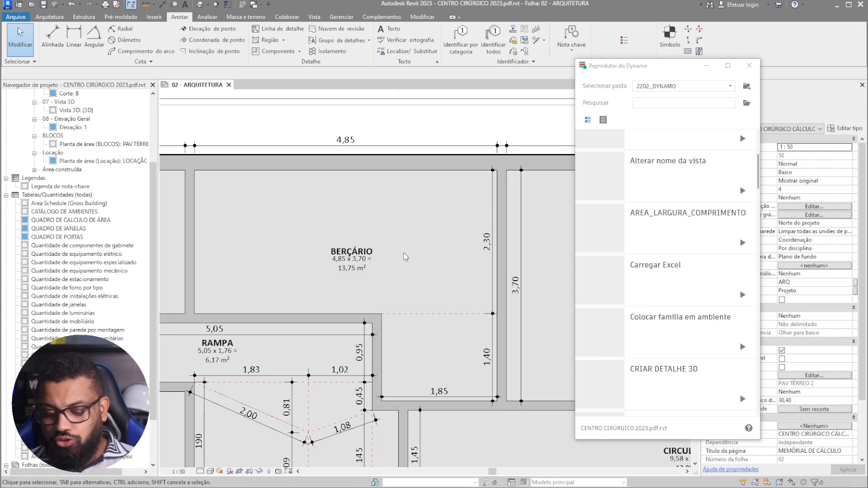
scroll(325, 256, up, 2)
scroll(447, 312, down, 3)
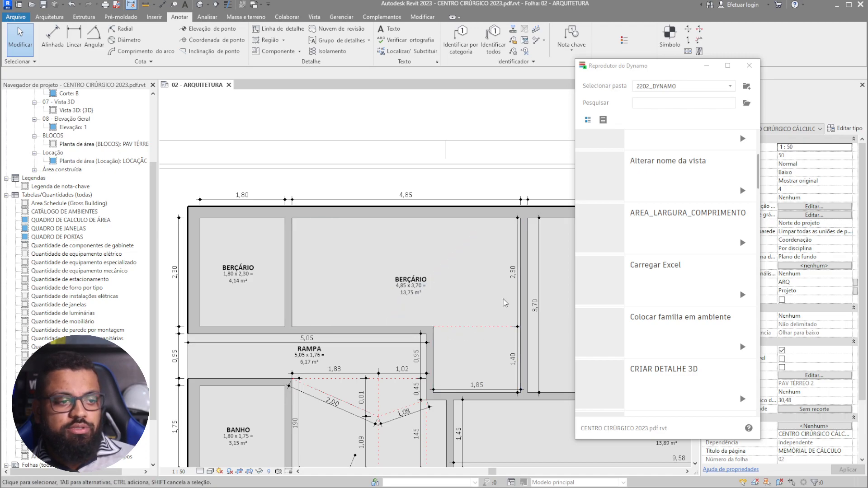
scroll(417, 298, up, 2)
scroll(389, 281, up, 2)
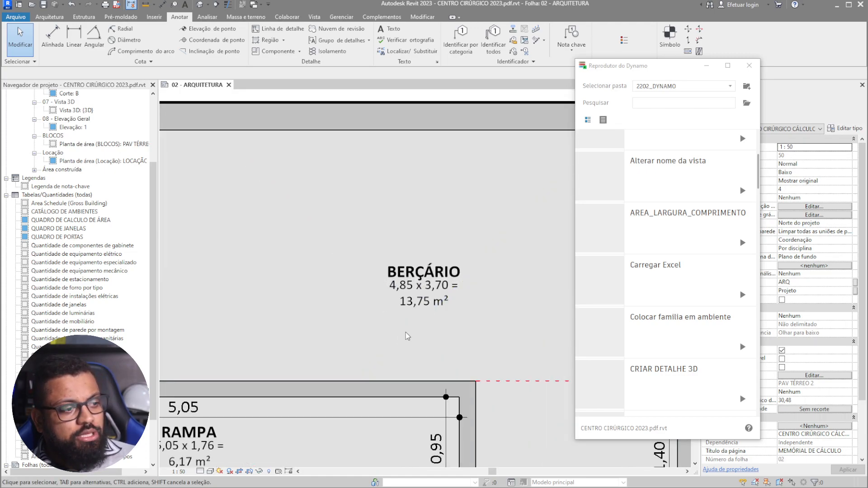
middle_drag(407, 311, 331, 298)
scroll(362, 271, down, 2)
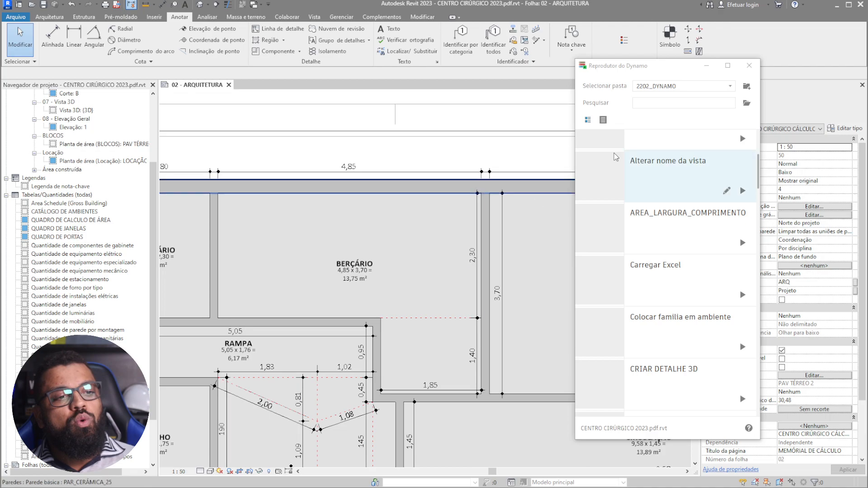
- Close the Dynamo Player window, leaving the plan unobstructed
click(746, 69)
scroll(386, 252, down, 5)
scroll(386, 252, up, 3)
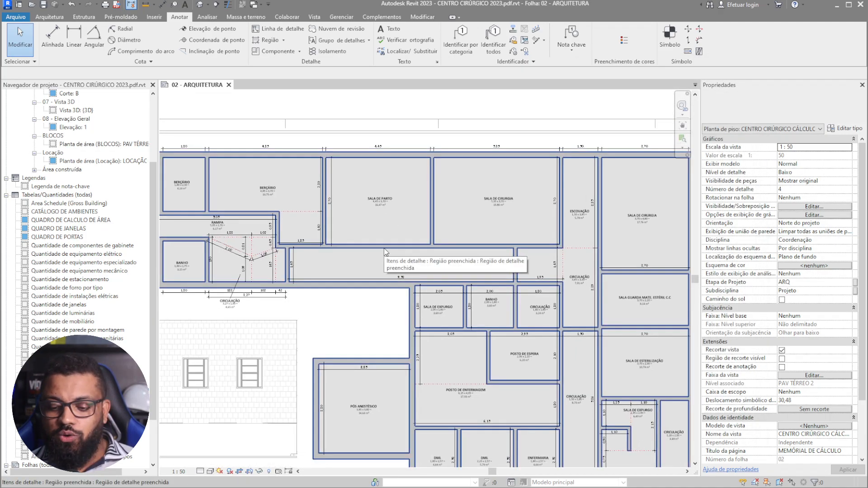
scroll(228, 244, up, 3)
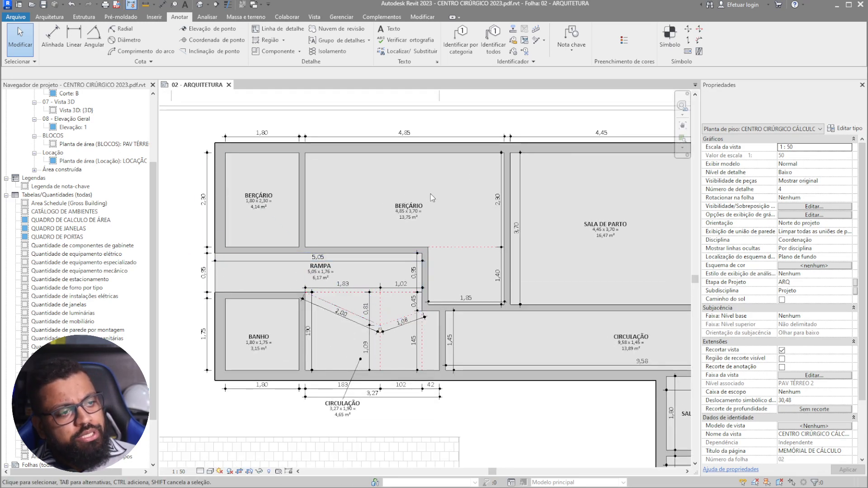
click(358, 187)
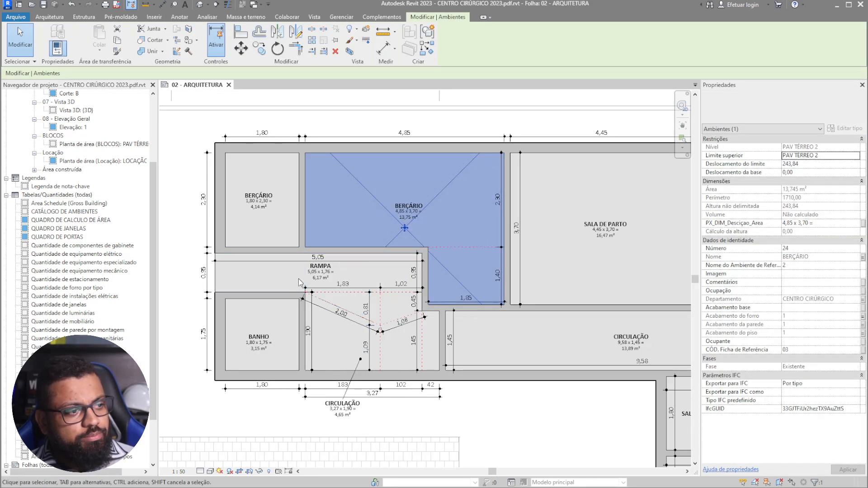
scroll(520, 174, up, 2)
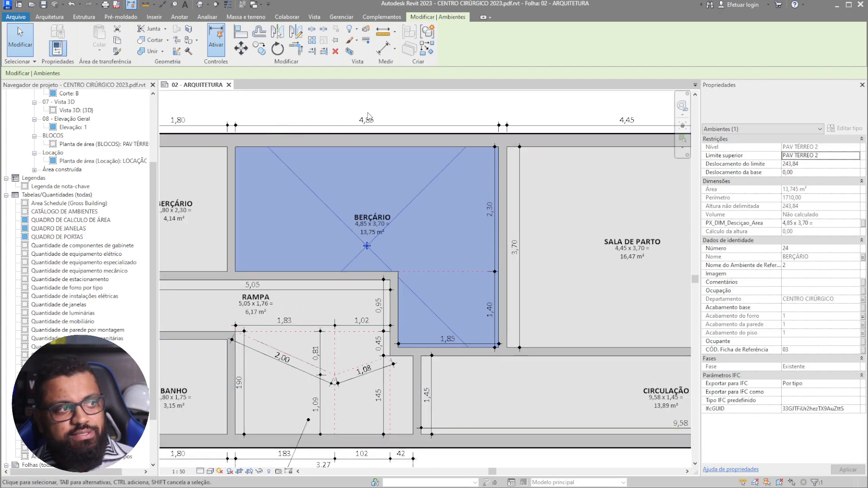
middle_drag(528, 298, 615, 290)
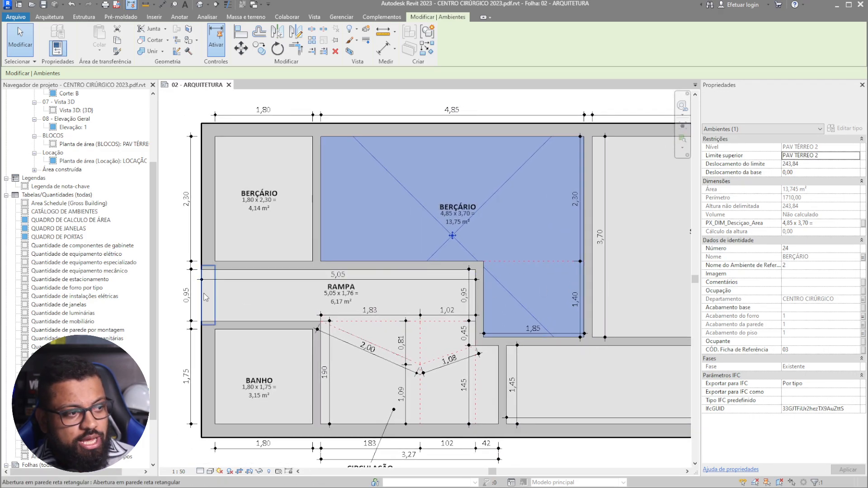
ctrl+click(340, 301)
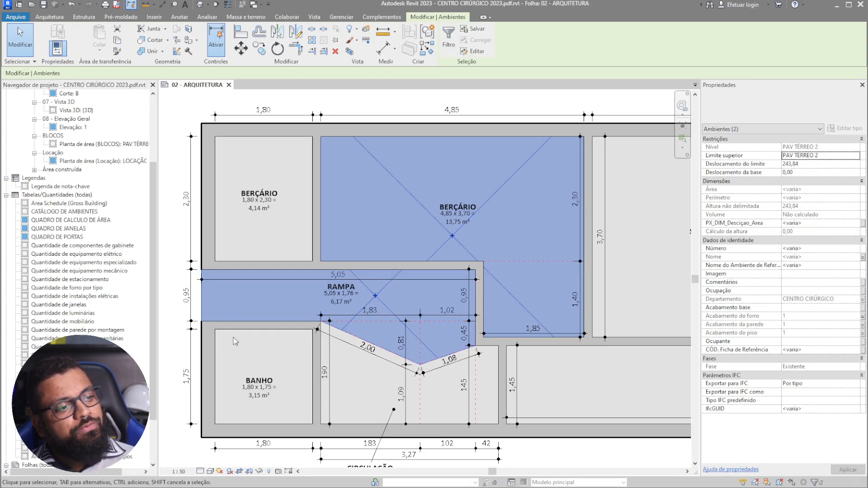
scroll(298, 287, up, 1)
scroll(436, 390, up, 2)
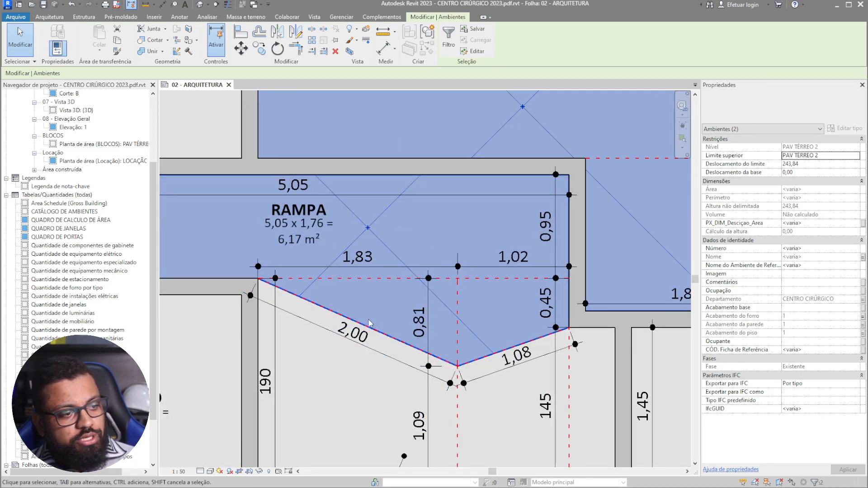
middle_drag(513, 334, 422, 220)
scroll(456, 290, down, 2)
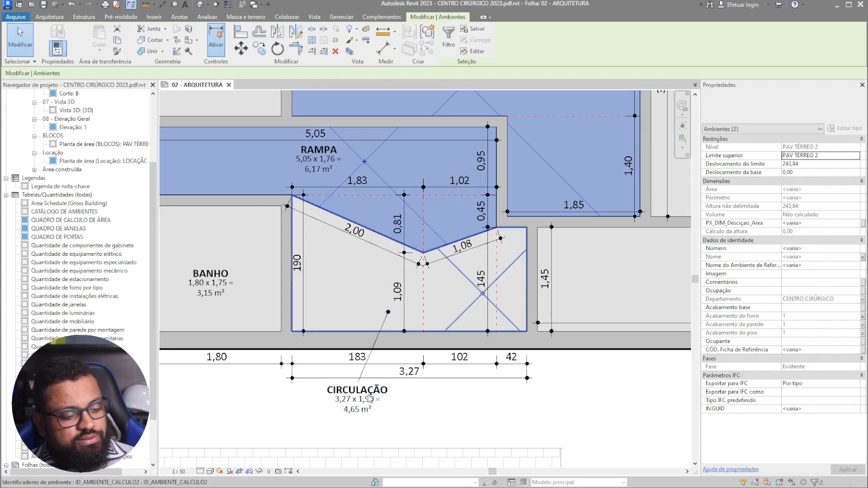
click(370, 302)
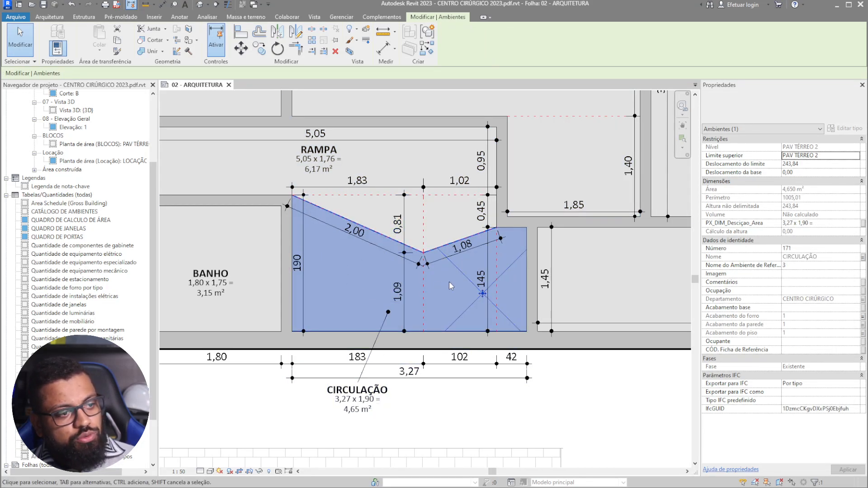
middle_drag(524, 270, 421, 291)
scroll(422, 292, down, 2)
middle_drag(408, 340, 387, 345)
middle_drag(406, 281, 244, 300)
scroll(289, 303, down, 4)
scroll(451, 326, up, 3)
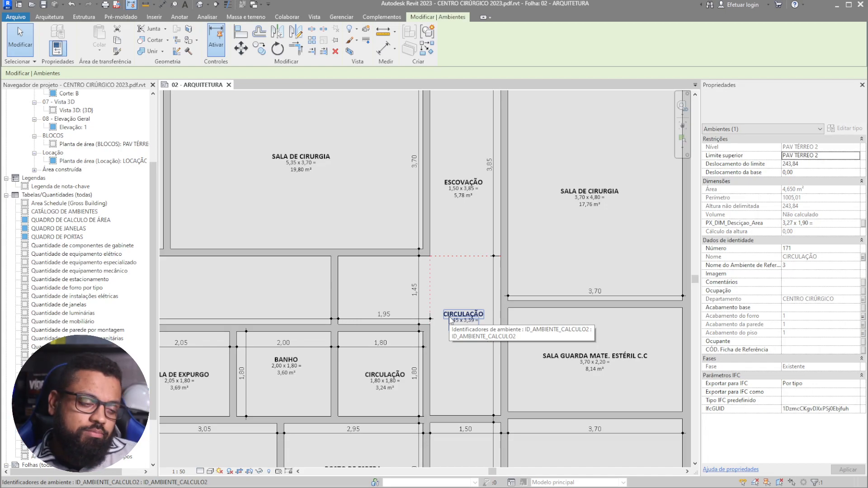
middle_drag(437, 301, 450, 316)
middle_drag(470, 243, 491, 268)
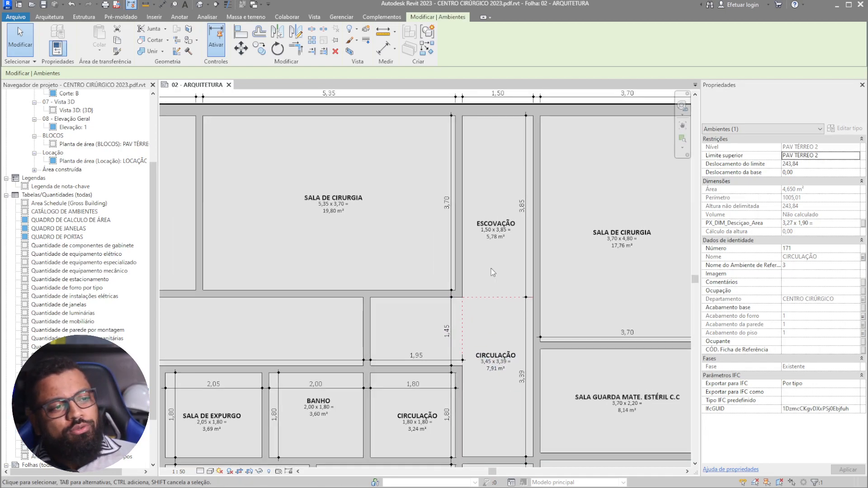
key(Escape)
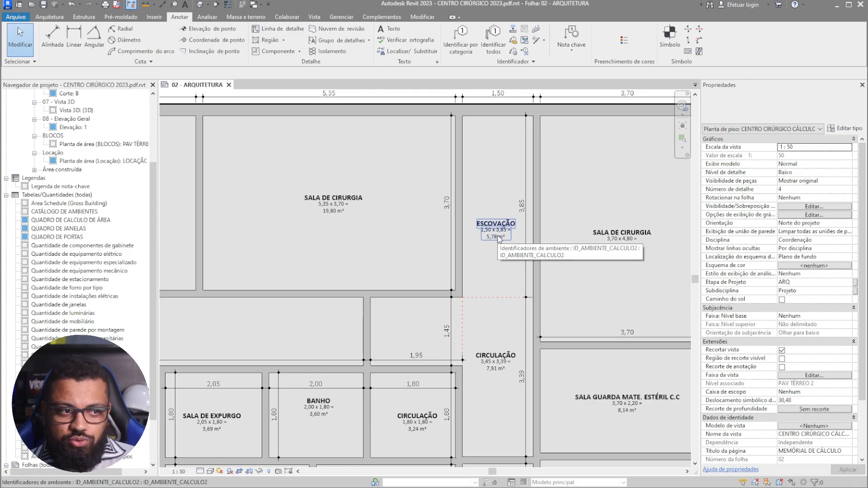
scroll(495, 233, up, 1)
middle_drag(479, 321, 493, 258)
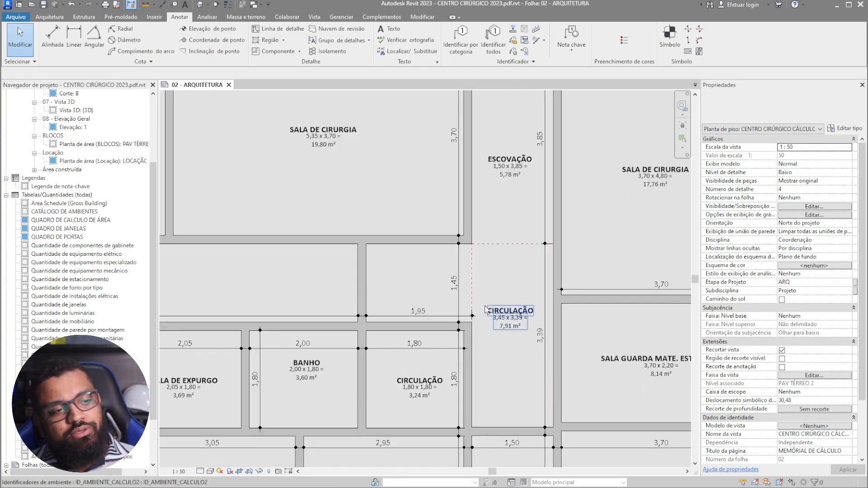
click(444, 278)
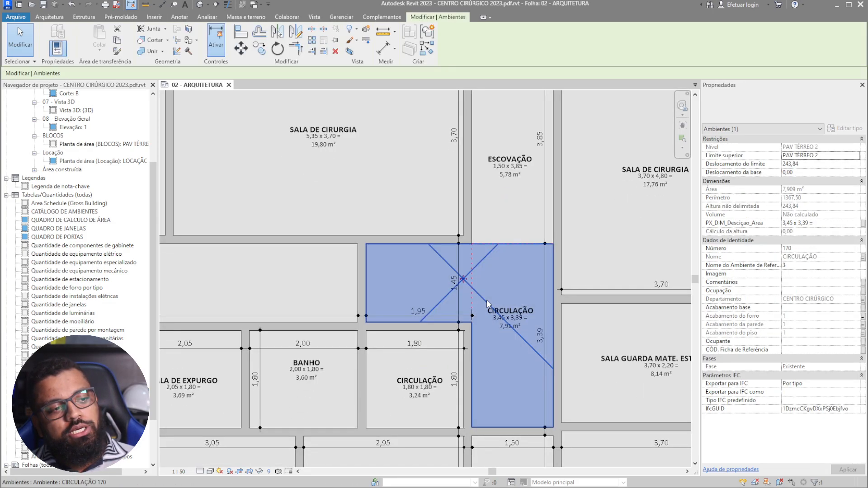
key(Escape)
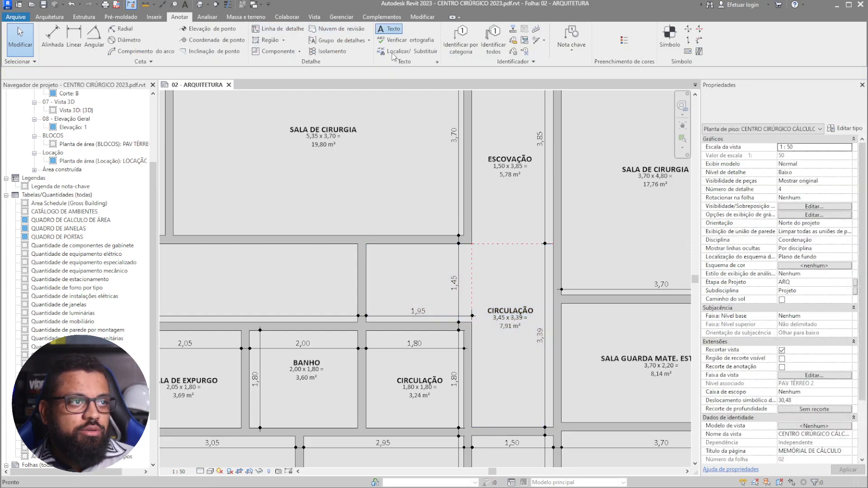
click(394, 34)
scroll(419, 299, up, 3)
click(396, 278)
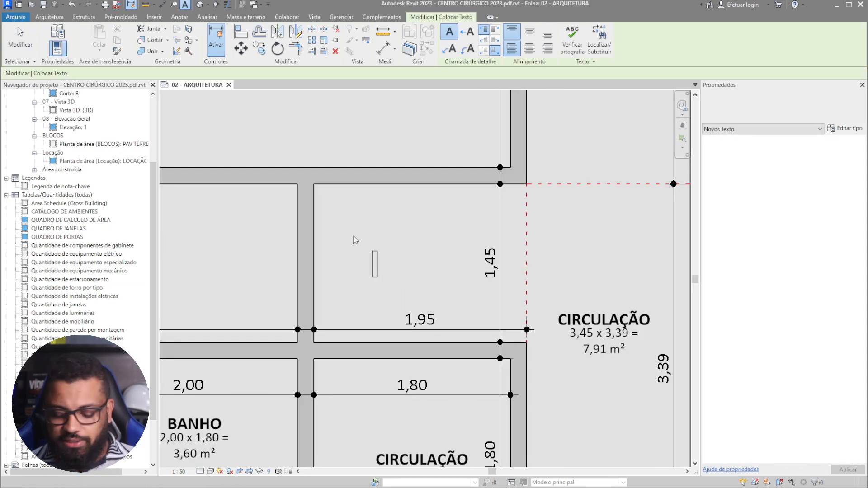
text(1,95)
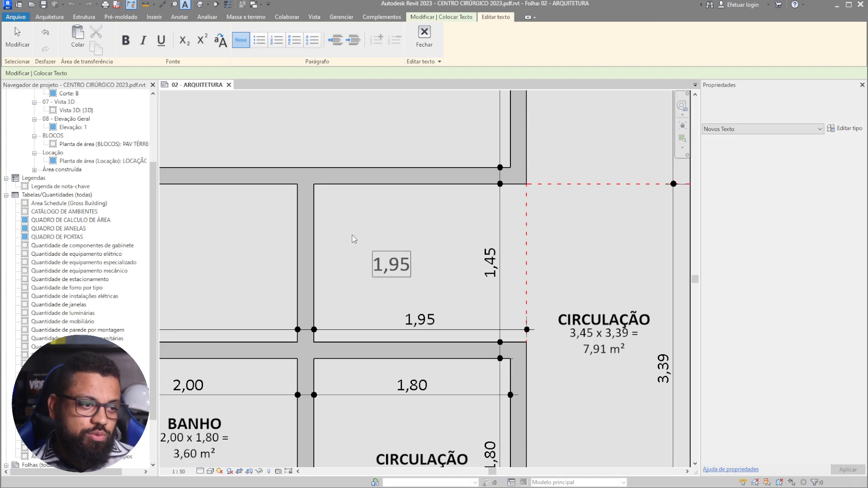
text(X1,45)
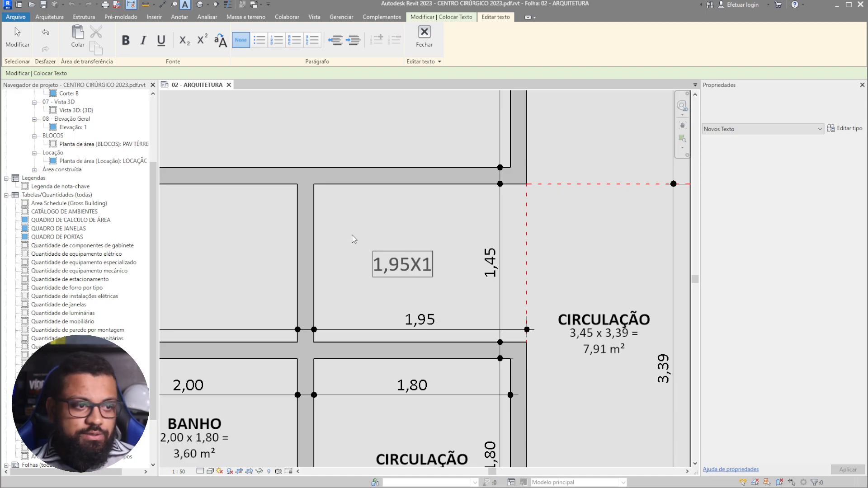
click(440, 307)
click(433, 270)
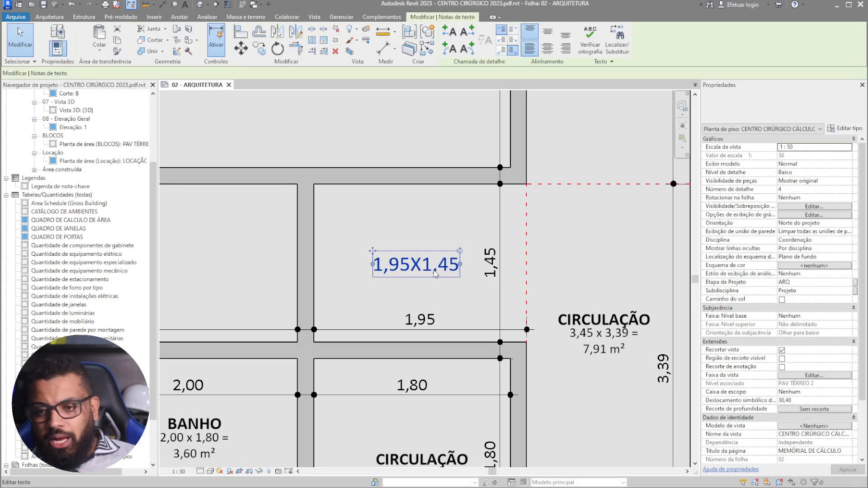
scroll(402, 188, down, 3)
key(Delete)
middle_drag(533, 333, 464, 245)
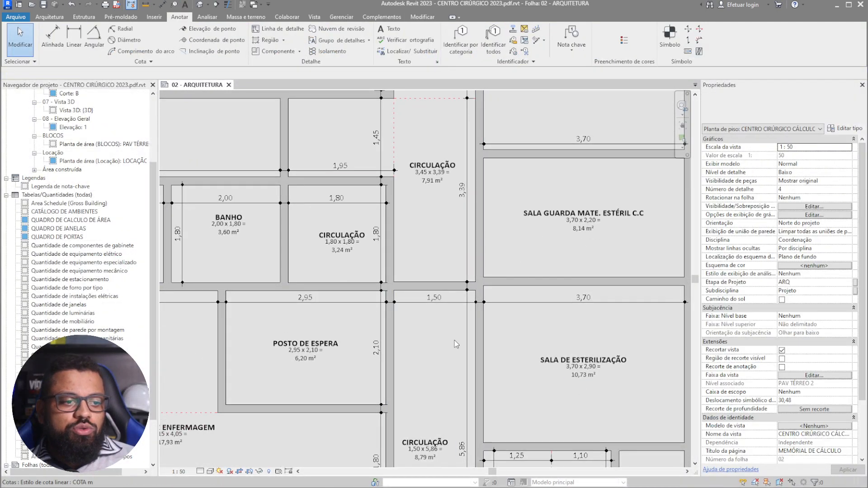
scroll(459, 362, down, 2)
middle_drag(459, 361, 468, 232)
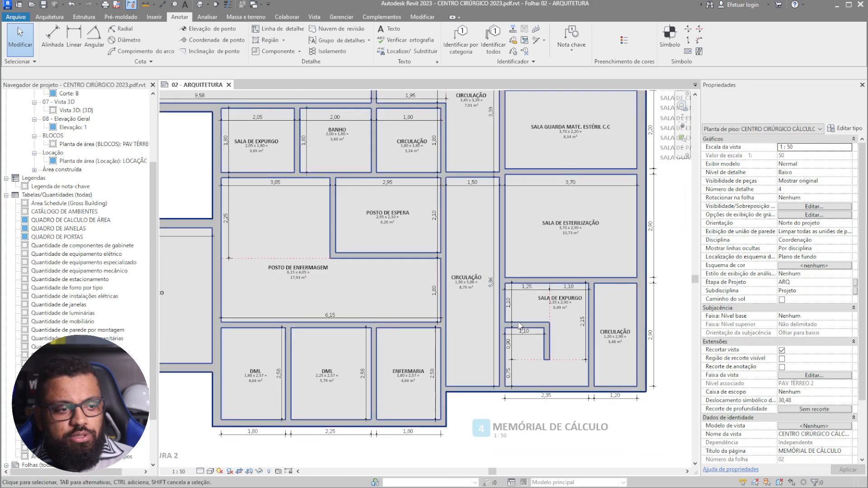
click(561, 329)
scroll(570, 295, up, 3)
scroll(520, 375, up, 2)
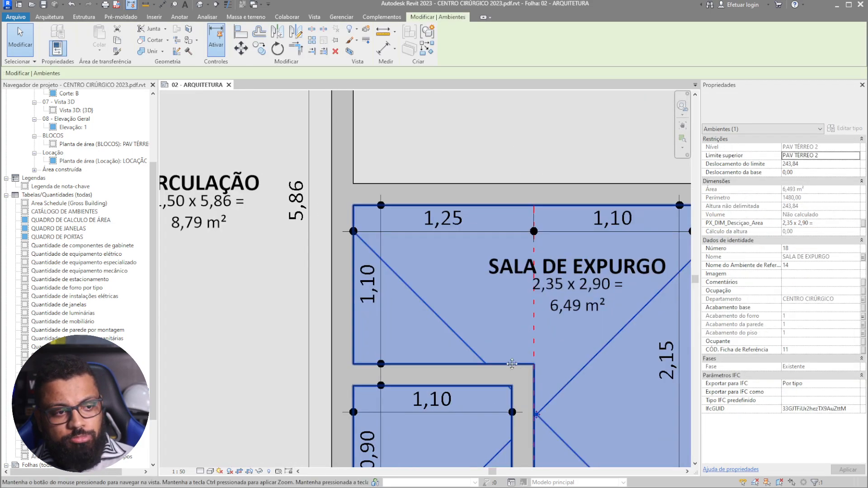
scroll(488, 272, down, 6)
key(Escape)
scroll(456, 267, down, 5)
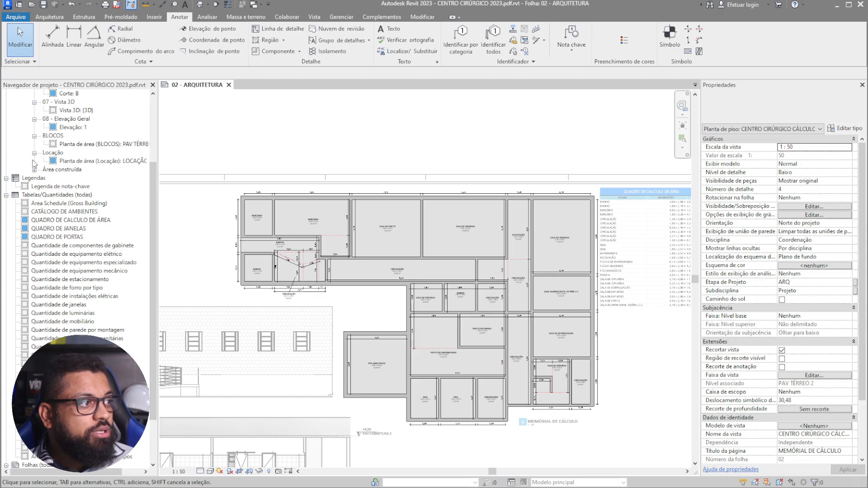
scroll(263, 288, up, 5)
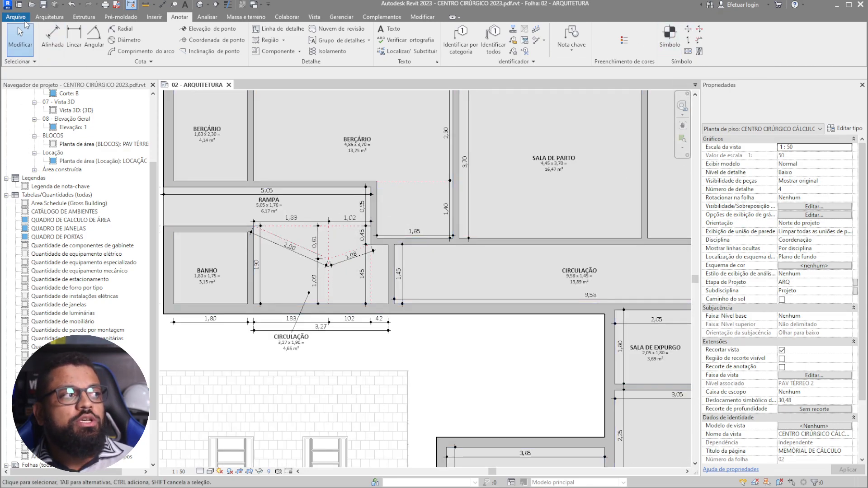
- Create a new family from the Anotações folder's Anotação genérica métrica.rft template
click(6, 195)
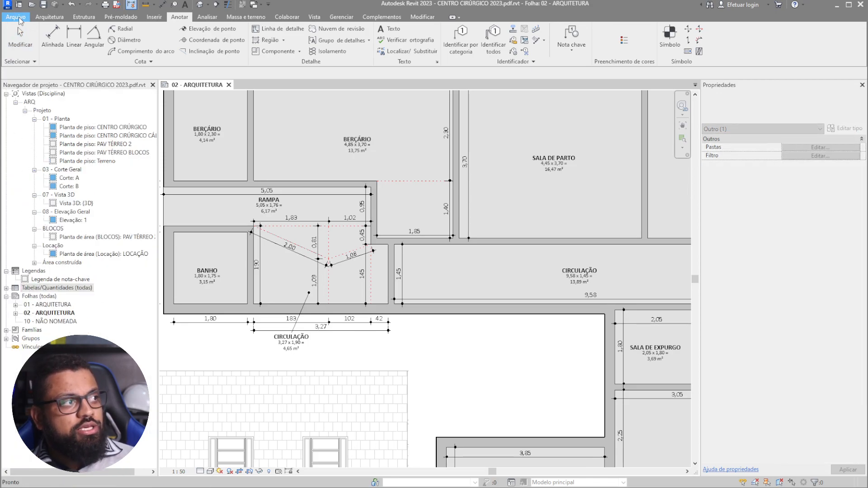
click(17, 20)
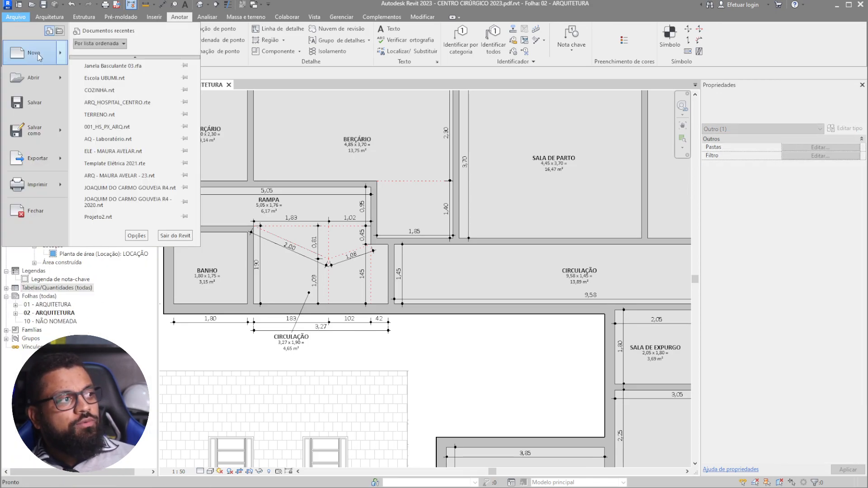
mouse_move(39, 57)
click(108, 83)
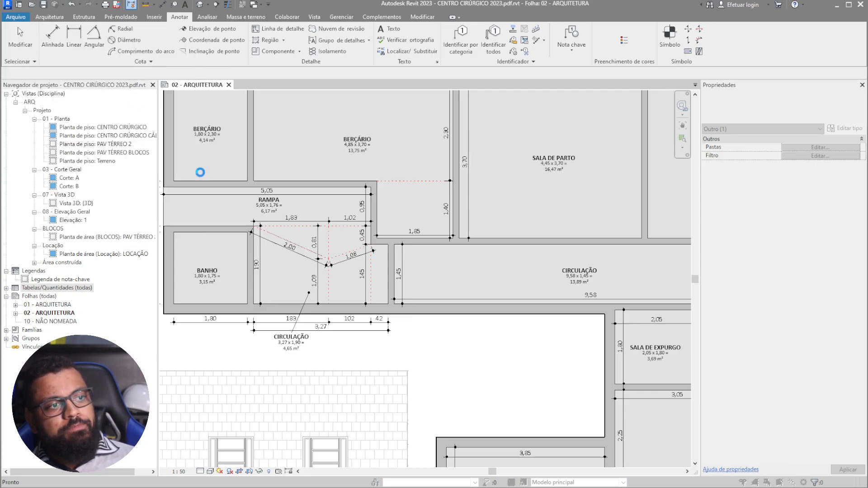
double_click(369, 166)
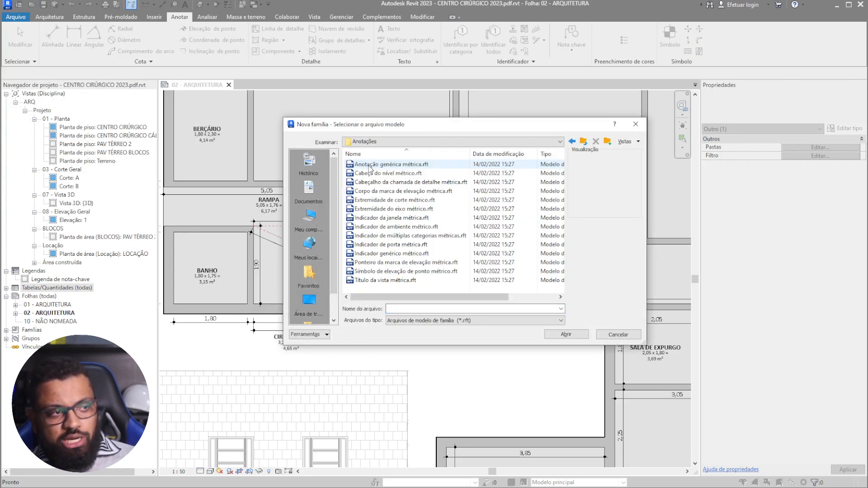
click(374, 165)
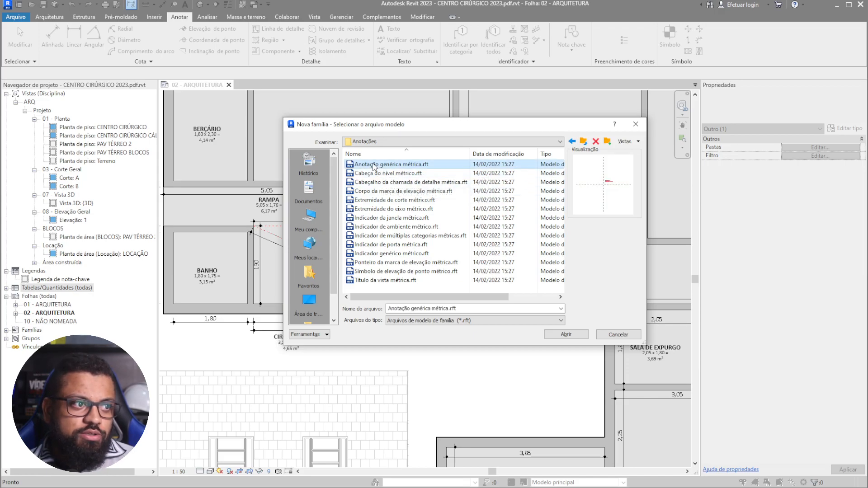
click(570, 333)
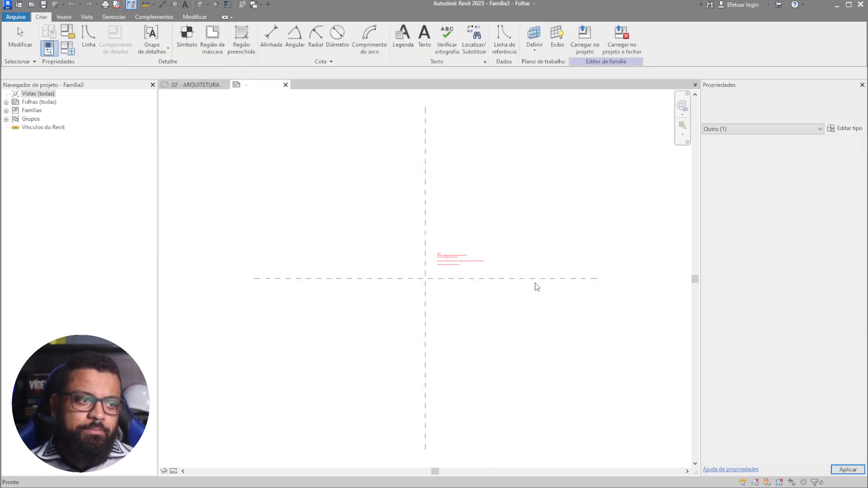
- Delete the red default template note from the Família3 annotation family
click(448, 266)
key(Delete)
scroll(447, 267, up, 3)
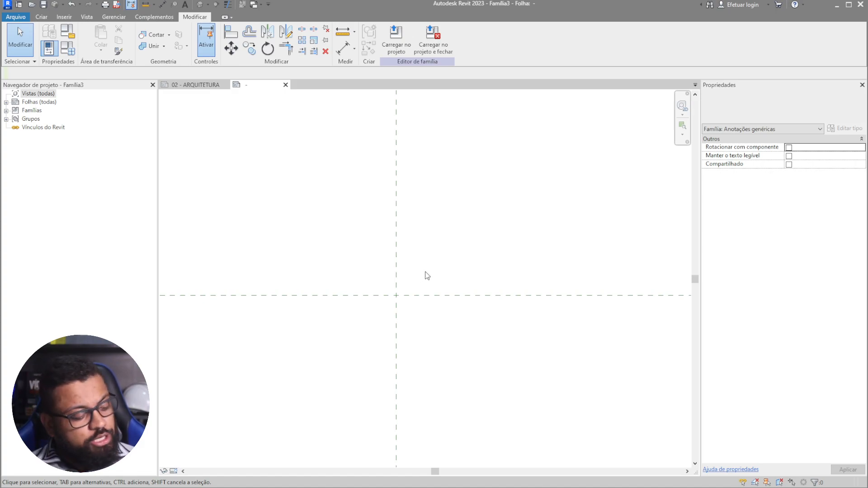
scroll(445, 291, up, 1)
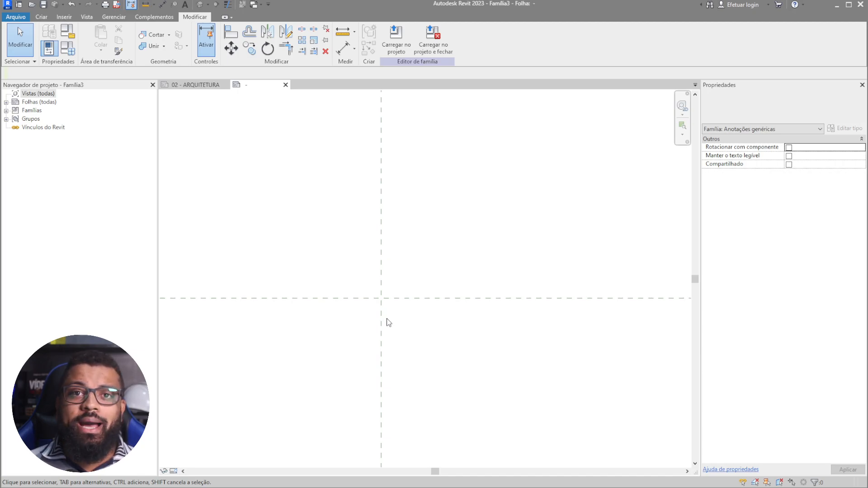
- Glance at the 02 - ARQUITETURA sheet, then return to the Família3 family's creation tools
click(196, 84)
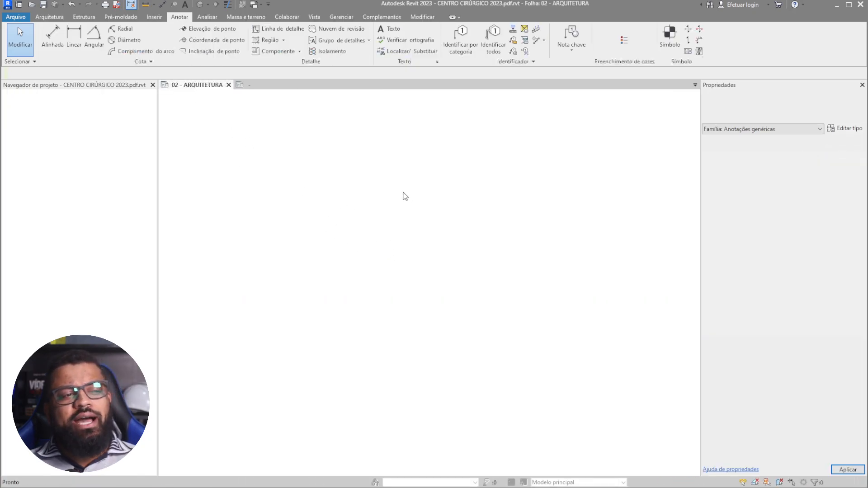
scroll(431, 289, up, 4)
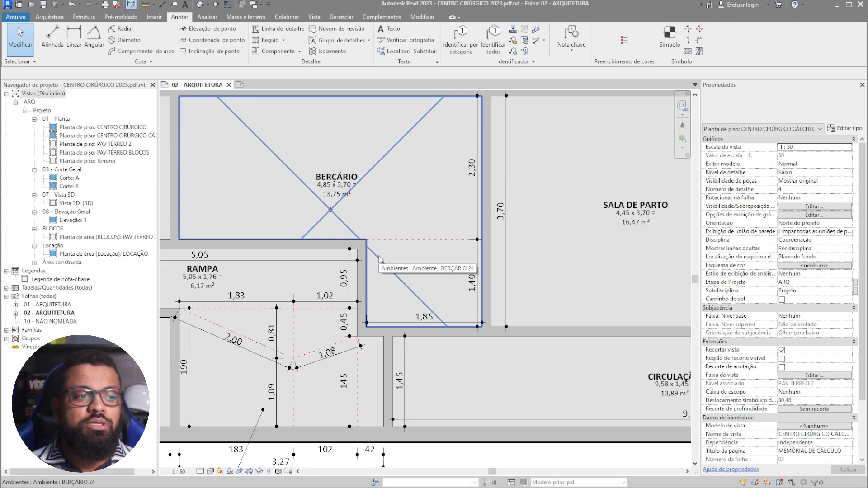
click(246, 84)
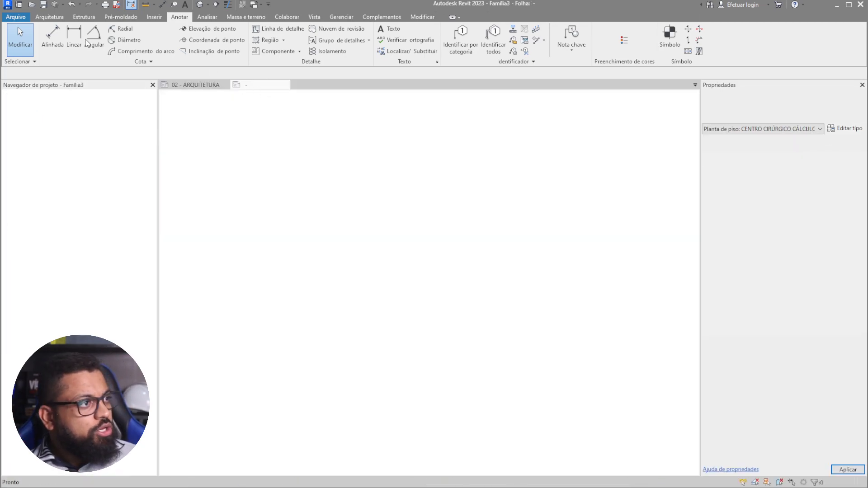
click(41, 18)
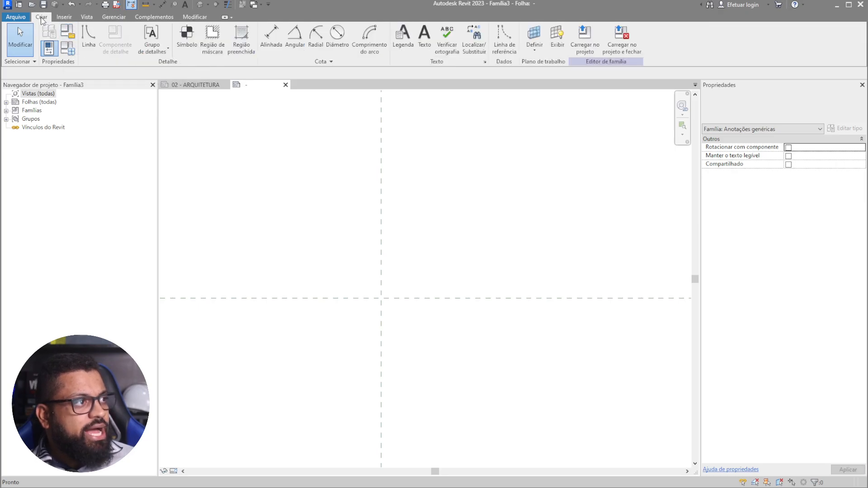
- Place a new label at the reference planes' crossing, bringing up the Edit Label dialog
click(403, 39)
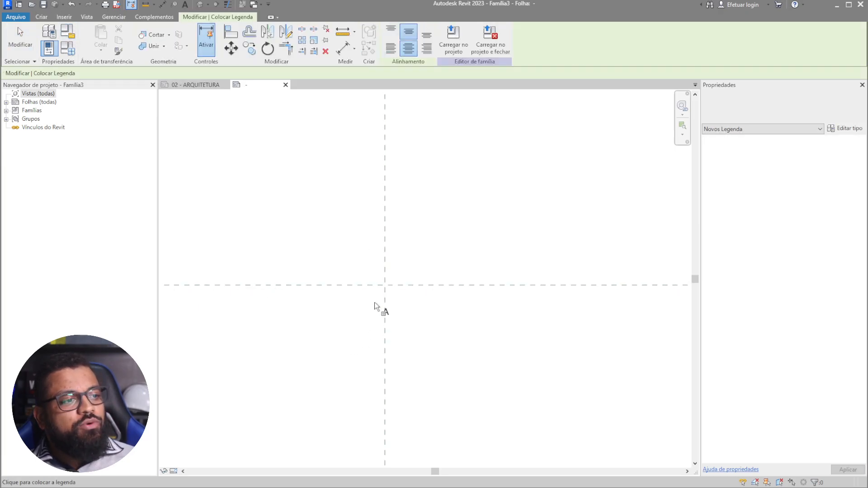
click(358, 277)
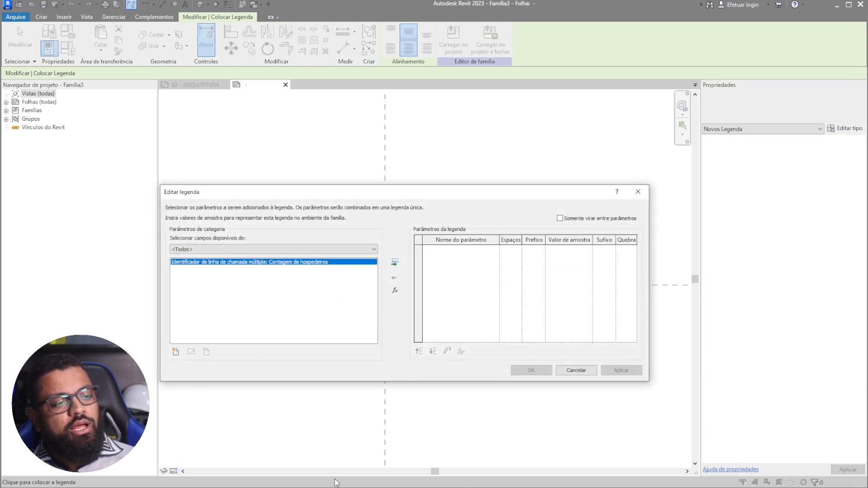
drag(500, 193, 546, 139)
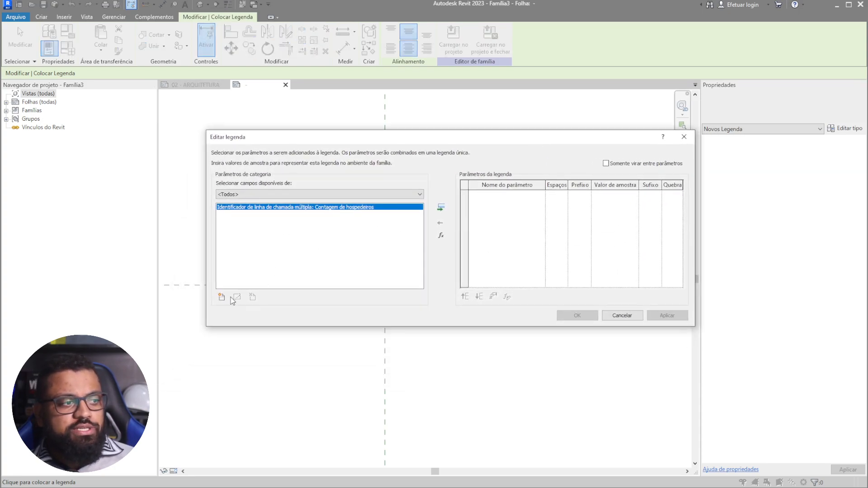
- Start a new shared label parameter and pick PX_DIM_CALC_Base from the DIM - Dimensões (Geral) group
click(221, 298)
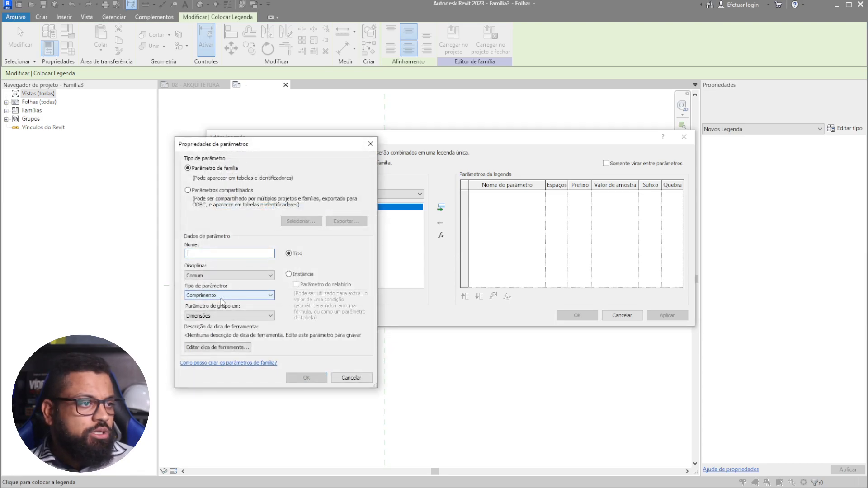
click(192, 192)
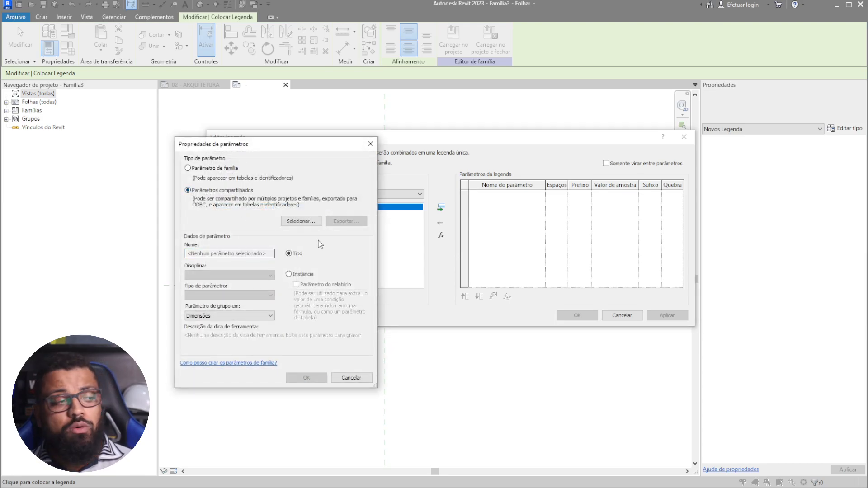
click(299, 222)
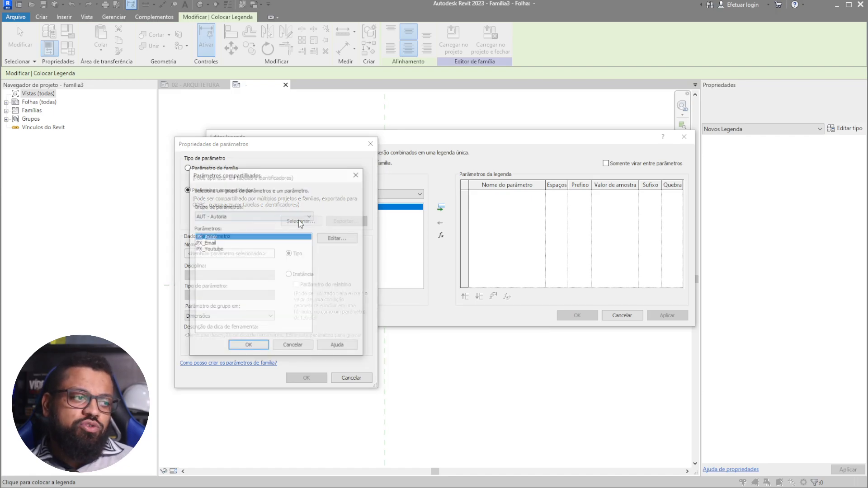
click(235, 217)
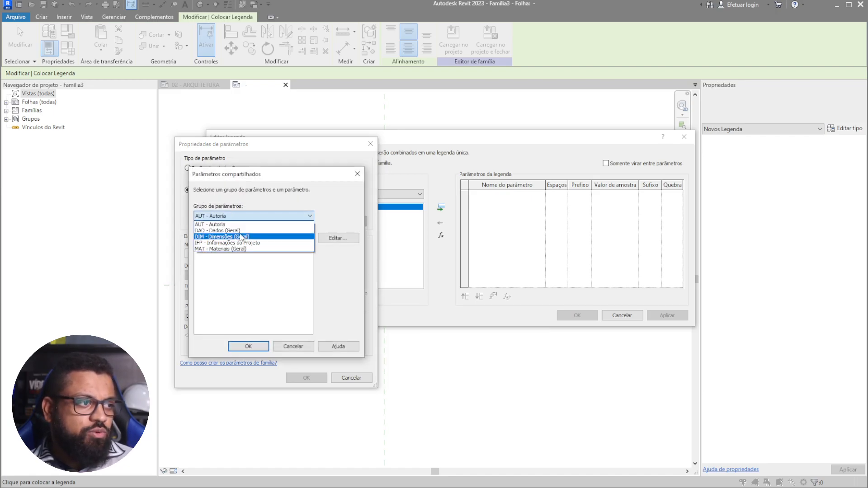
click(243, 237)
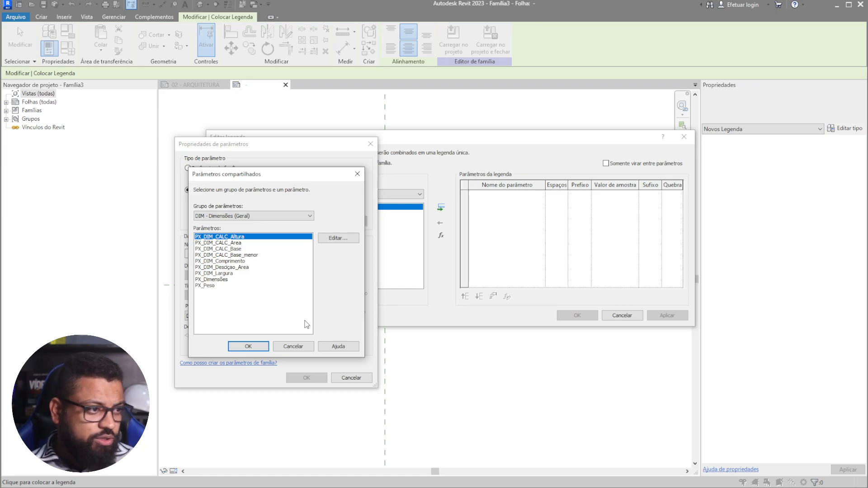
click(239, 244)
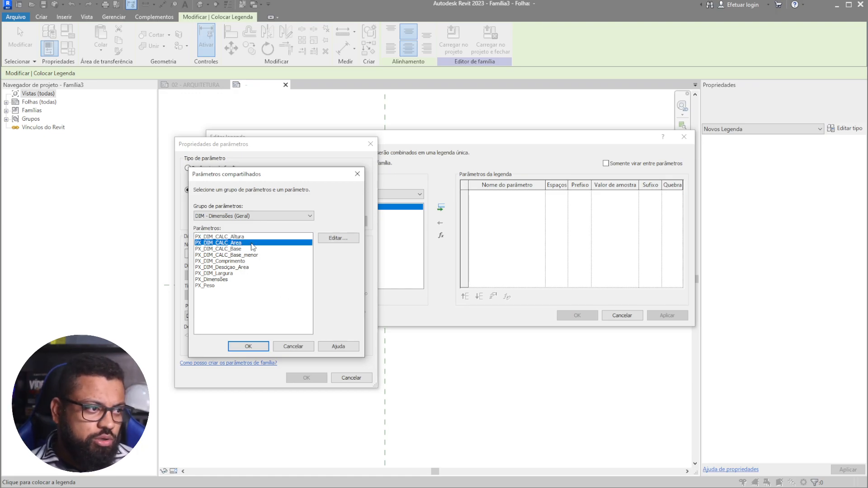
click(236, 250)
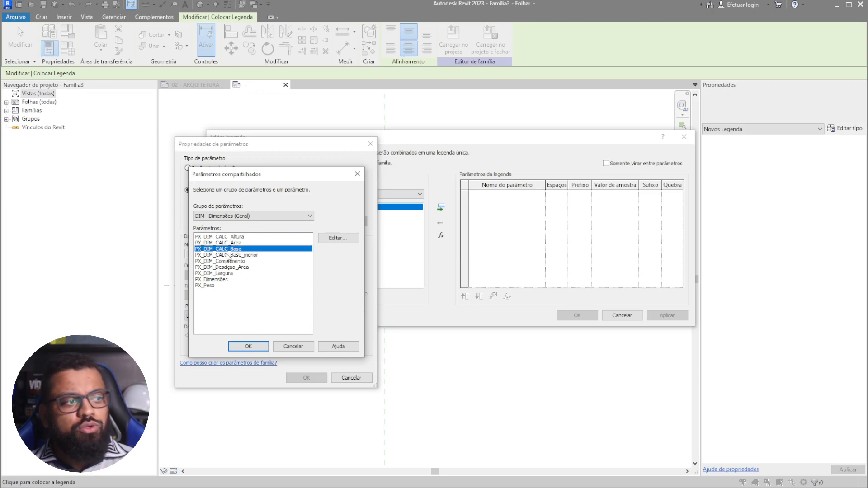
- Check the DIM group in the shared parameters file, then add PX_DIM_CALC_Base to the label as an instance parameter
click(344, 240)
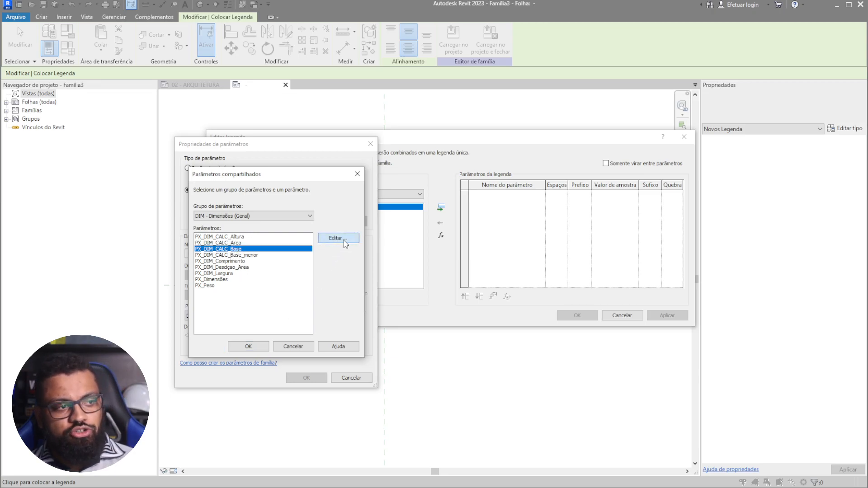
click(246, 217)
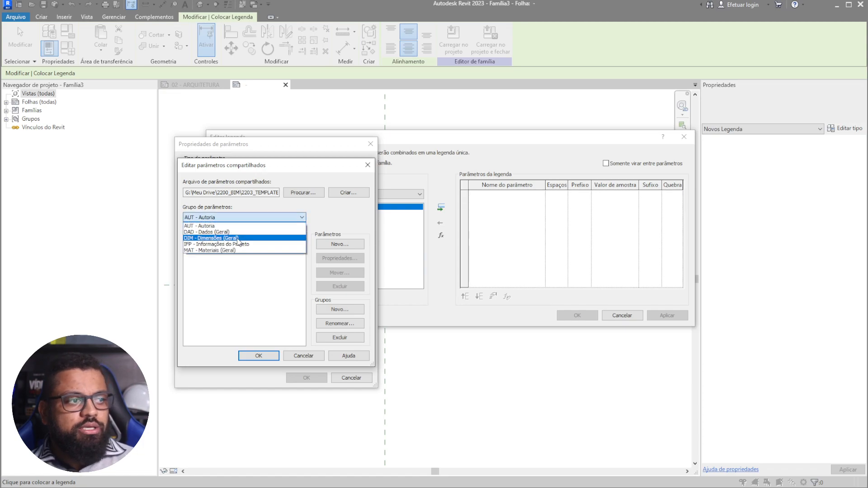
click(240, 240)
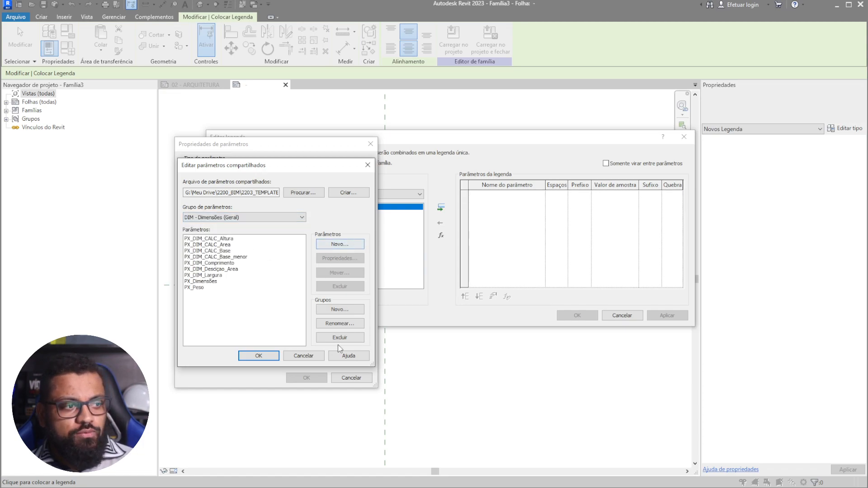
click(303, 356)
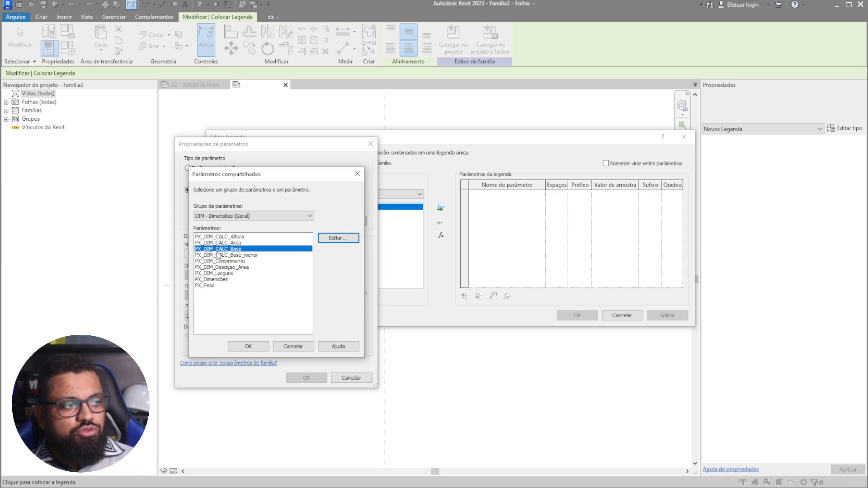
click(252, 347)
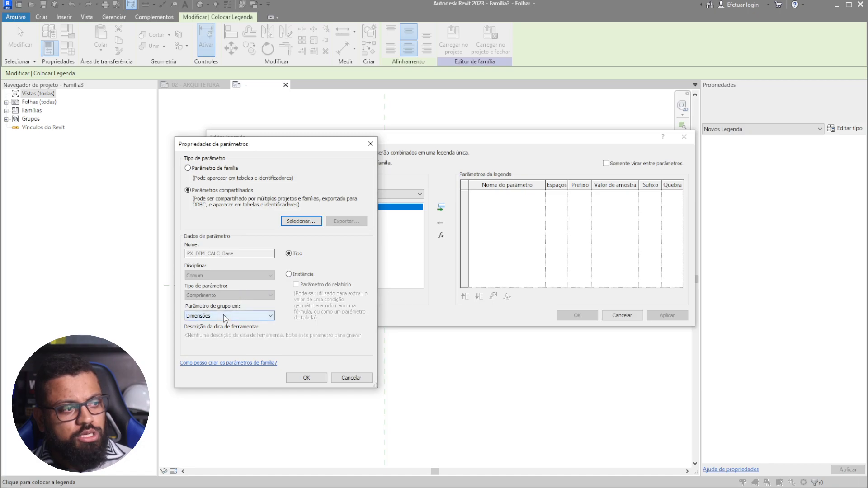
click(298, 275)
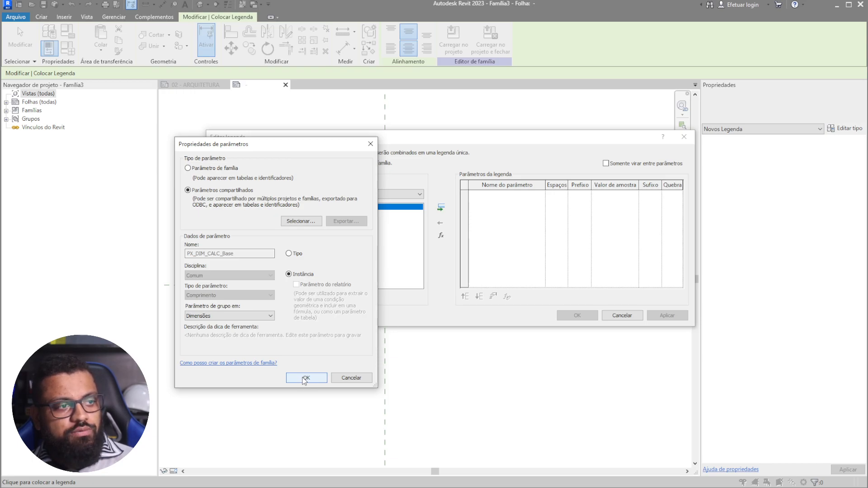
click(305, 378)
click(441, 208)
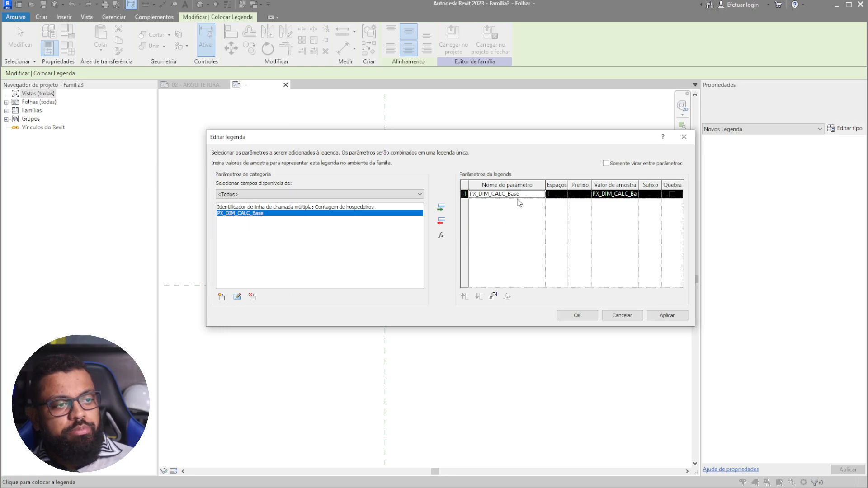
- Add the shared instance parameter PX_DIM_CALC_Altura from the DIM group as the label's second row
click(221, 296)
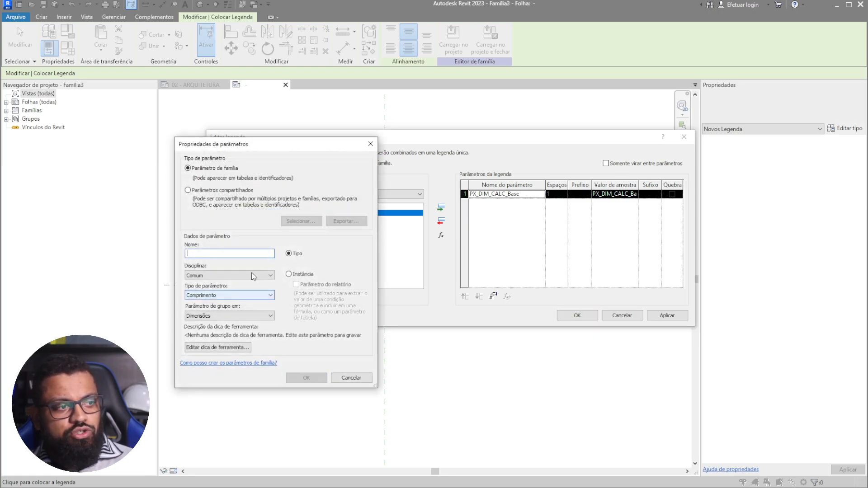
click(231, 190)
click(301, 221)
click(222, 216)
click(244, 239)
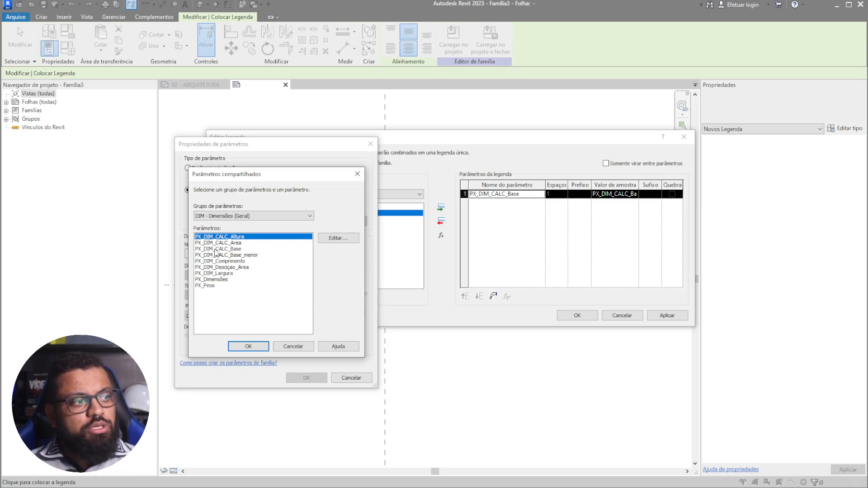
click(253, 348)
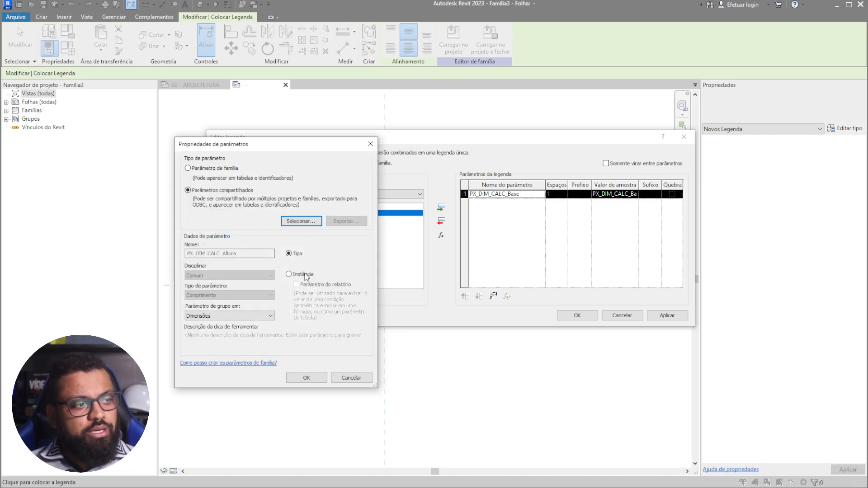
click(305, 276)
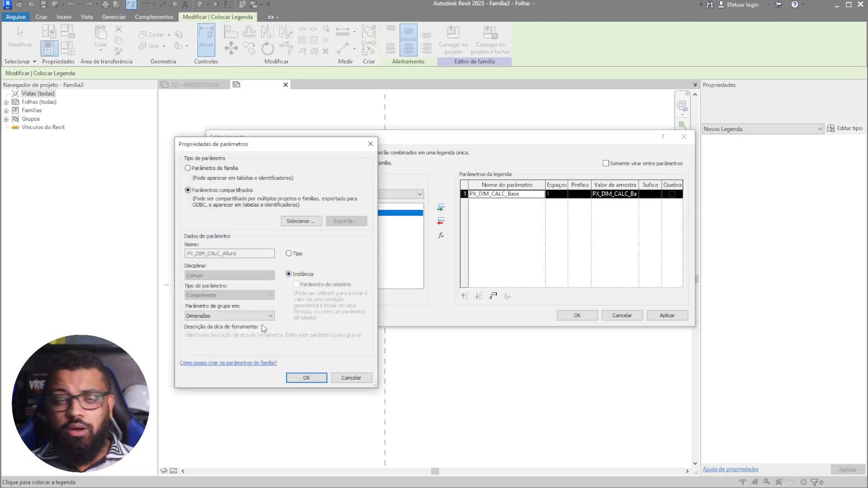
click(306, 378)
click(438, 209)
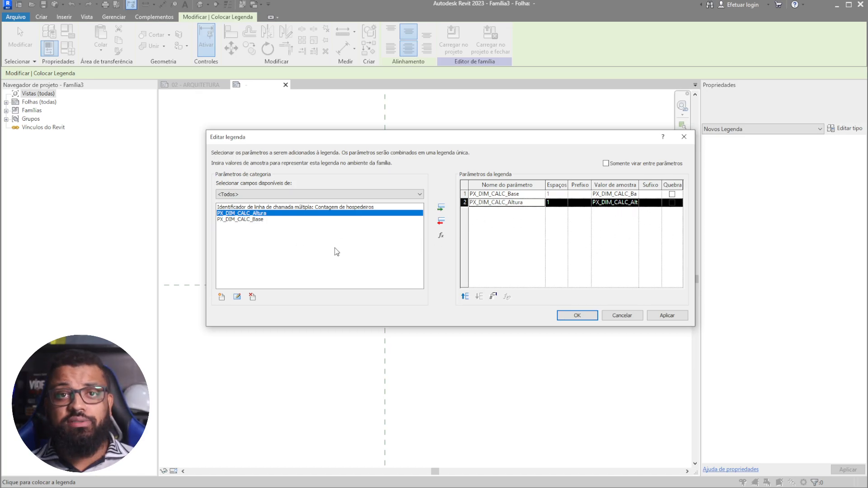
- Set both rows' sample values to XX and the Altura row's spaces to 0
click(603, 194)
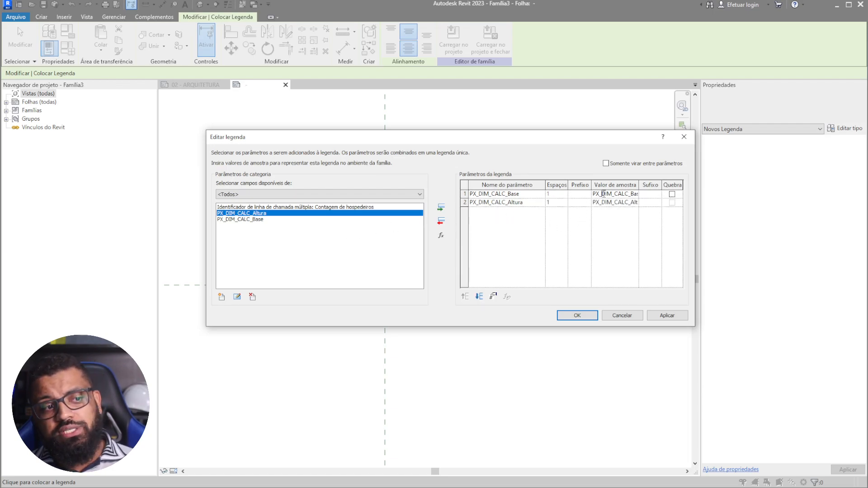
double_click(608, 190)
text(x)
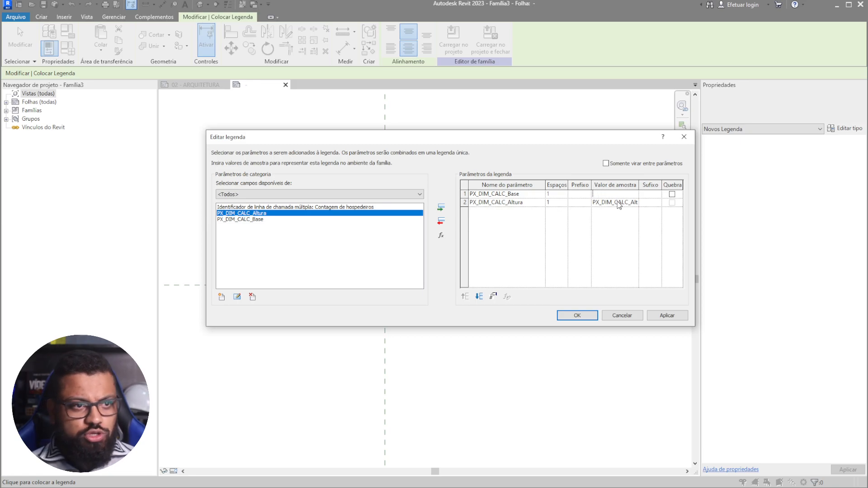
click(618, 202)
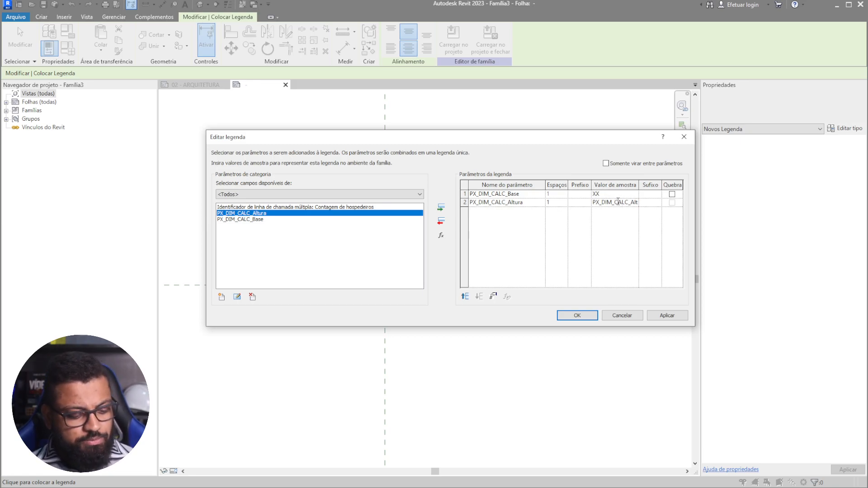
double_click(618, 202)
text(XXX)
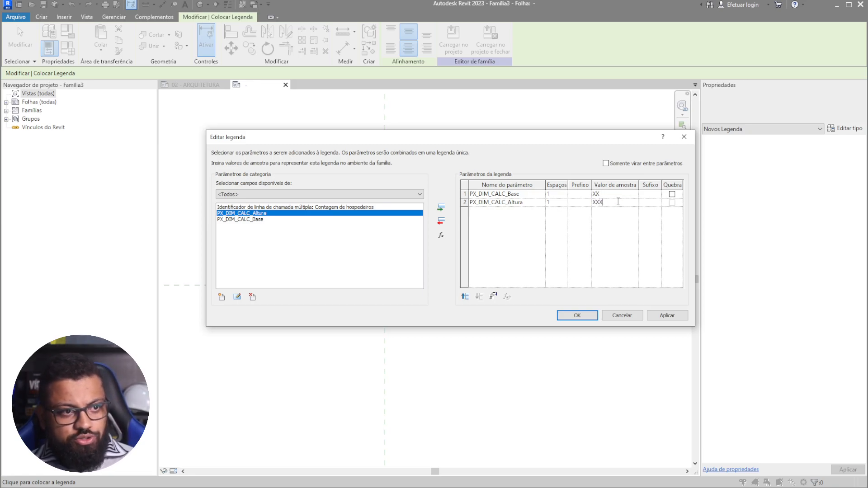
click(557, 203)
click(564, 204)
double_click(605, 194)
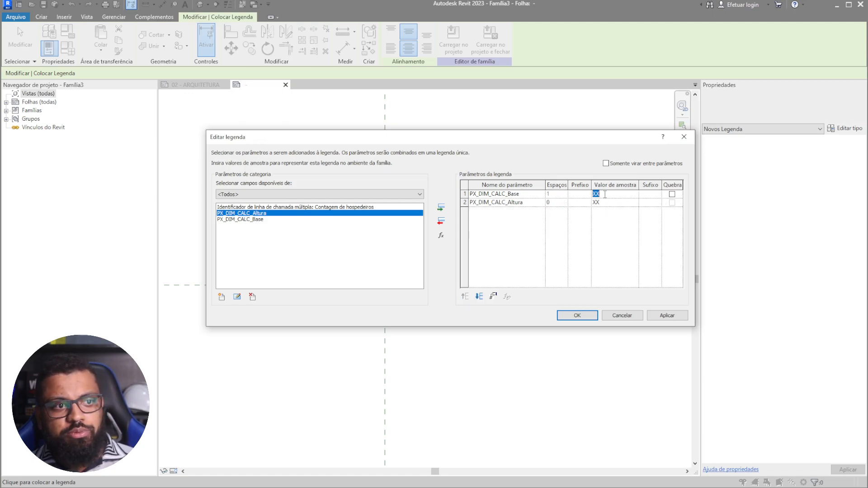
click(619, 197)
click(556, 203)
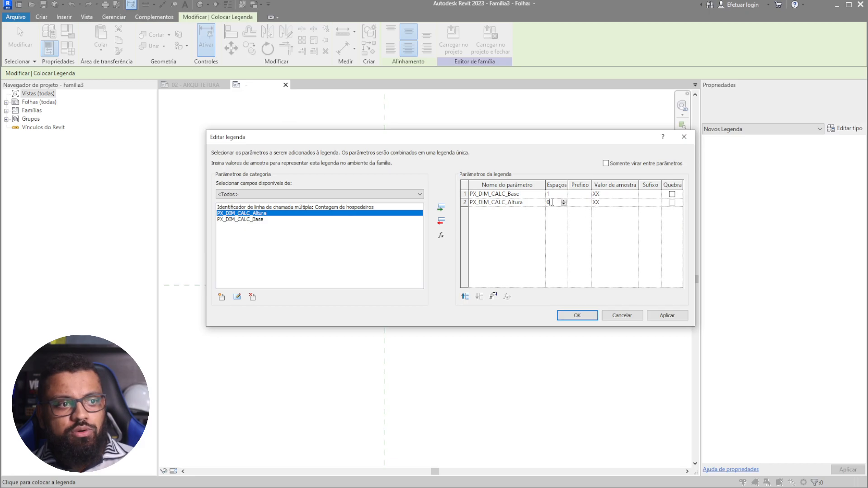
- Give Base the suffix x and Altura the suffix =, then place the XXxXX= label
click(646, 195)
text(X)
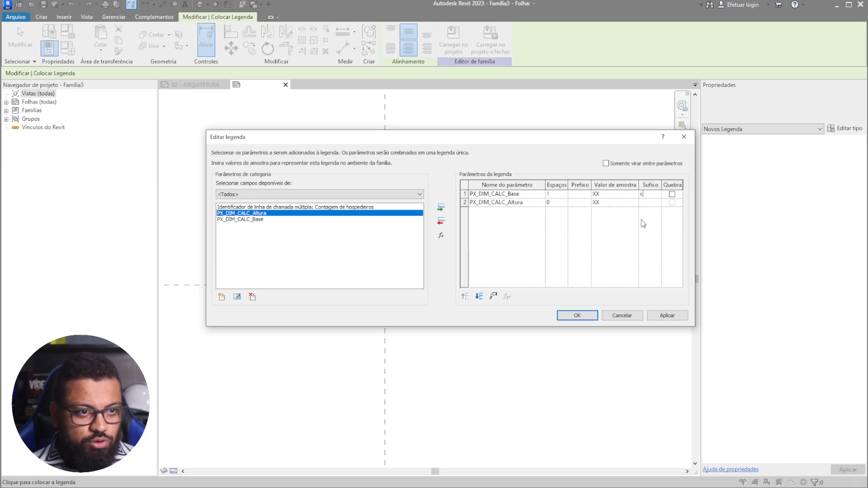
click(648, 206)
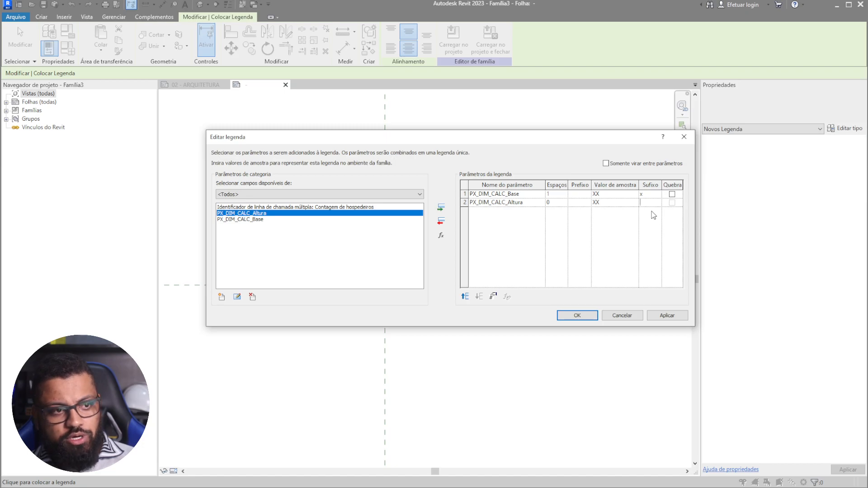
click(578, 316)
scroll(380, 321, up, 2)
scroll(287, 253, down, 2)
key(Escape)
key(Escape)
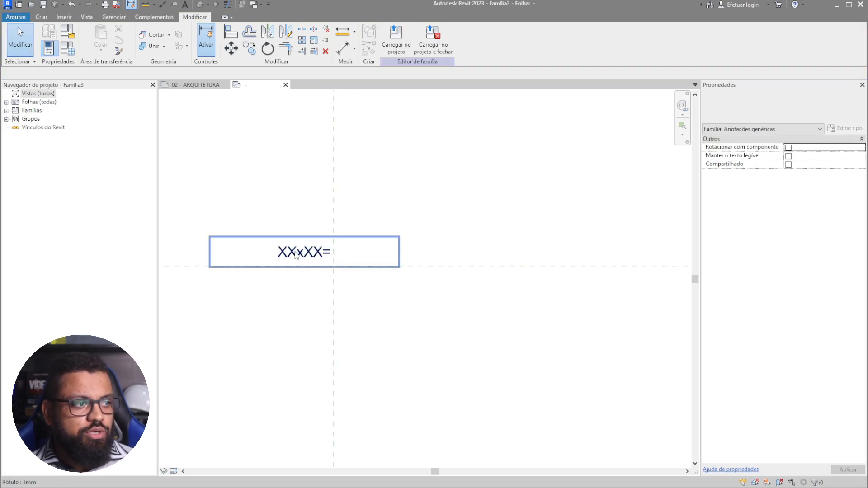
- Centre the XXxXX= label on the vertical reference line, copy it below, and open the copy's label settings
click(290, 251)
drag(290, 251, 319, 252)
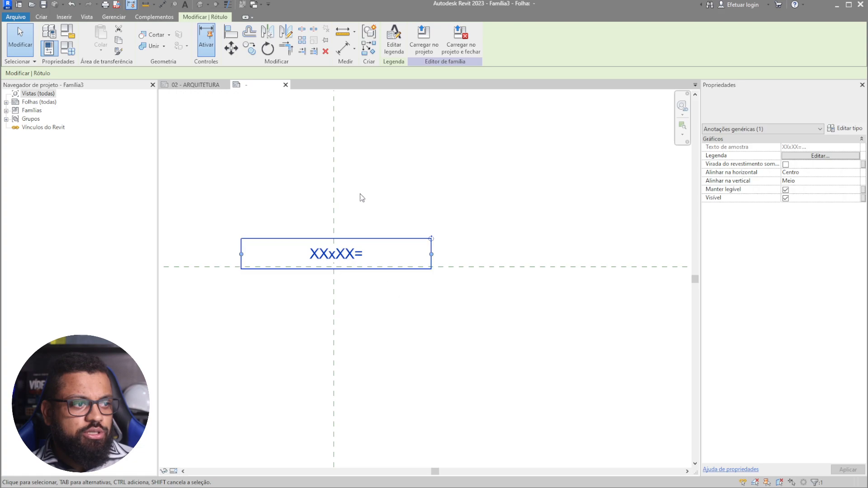
click(250, 48)
click(511, 222)
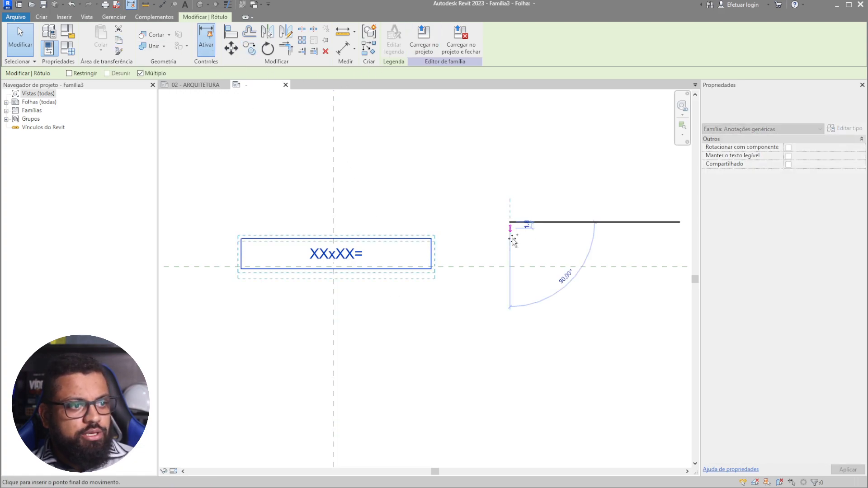
click(514, 267)
key(Escape)
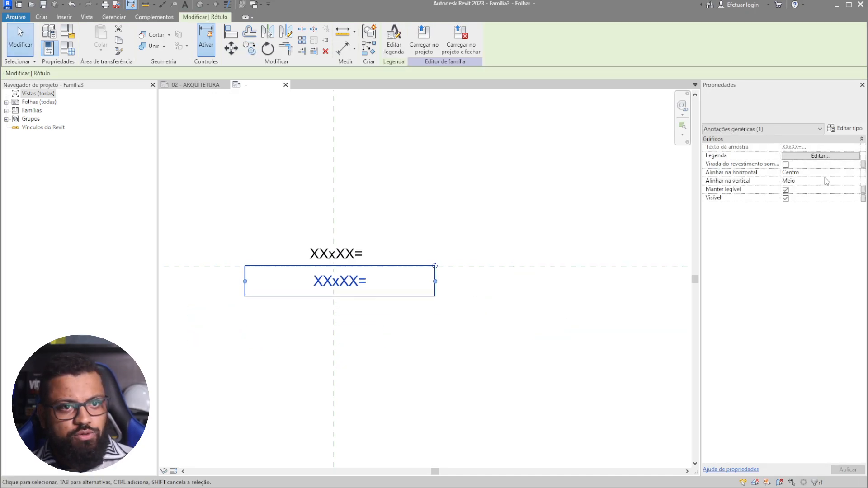
click(820, 156)
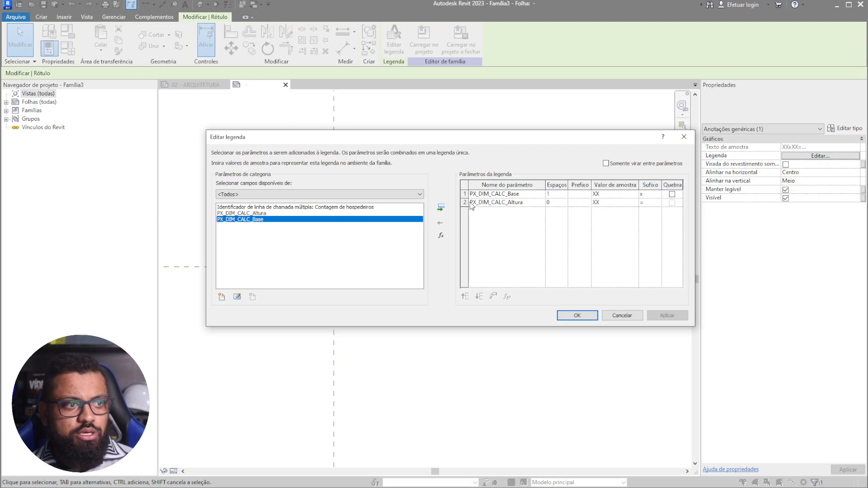
- Remove PX_DIM_CALC_Altura from the copied label and choose shared parameter PX_DIM_CALC_Area from the DIM group
click(468, 202)
click(440, 222)
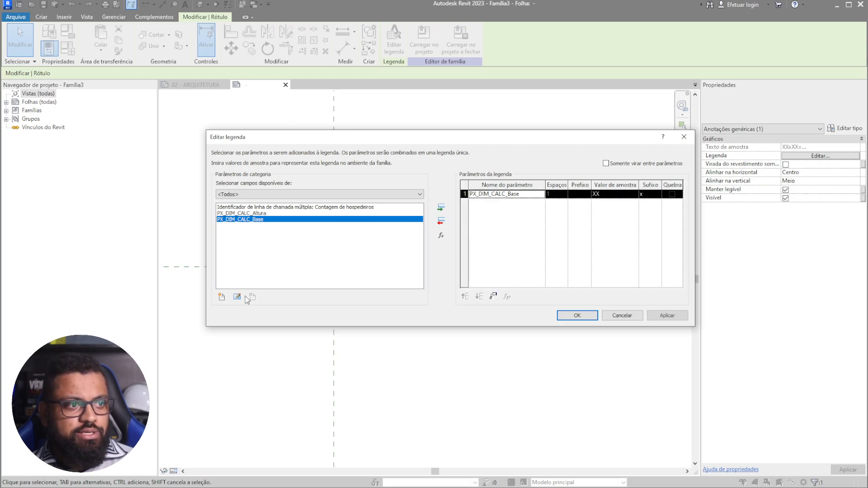
click(222, 297)
click(210, 190)
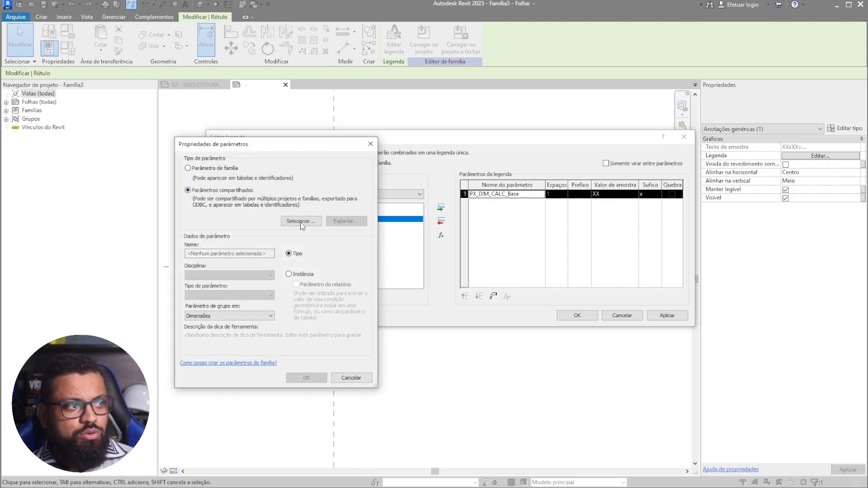
click(299, 221)
click(231, 217)
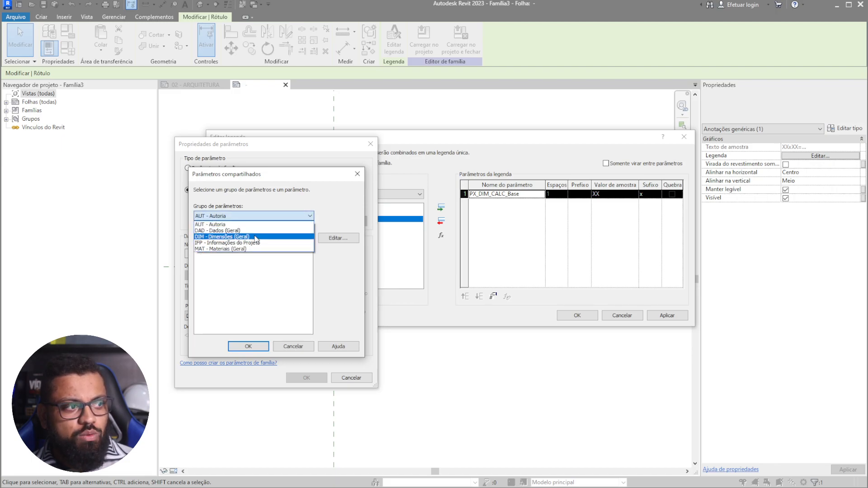
click(240, 237)
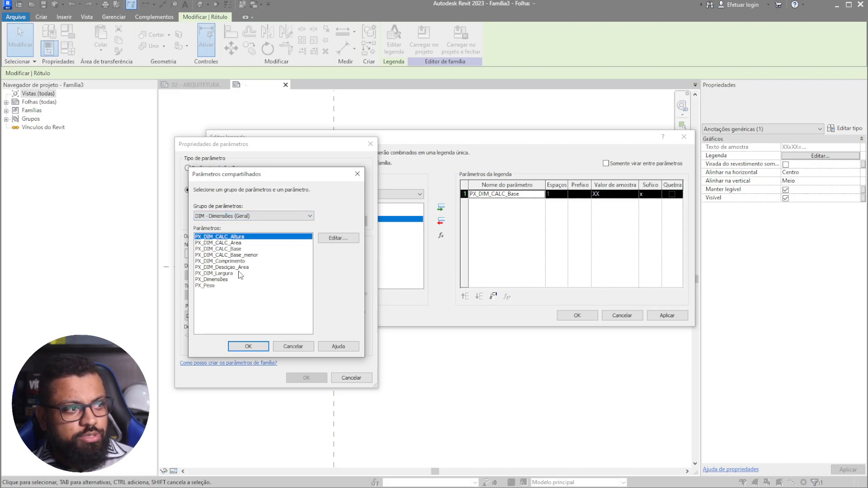
click(237, 248)
click(227, 243)
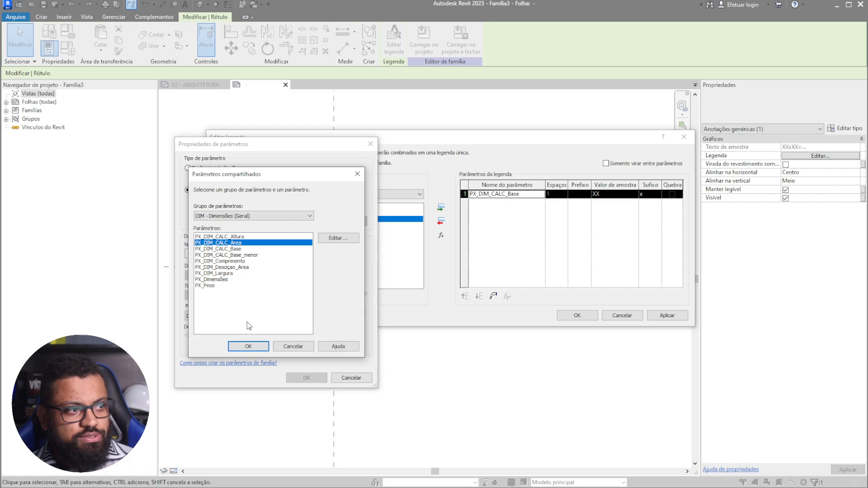
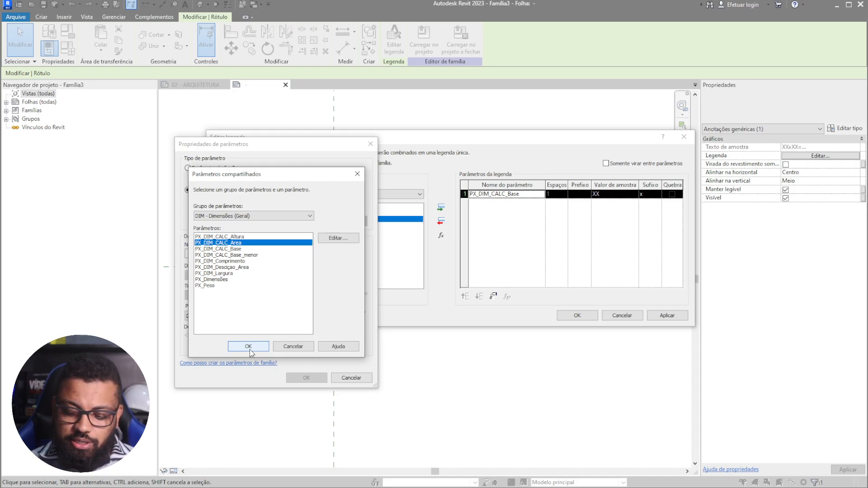
- Confirm shared parameter PX_DIM_CALC_Area, group it under Dimensões, and add it to the label
click(249, 347)
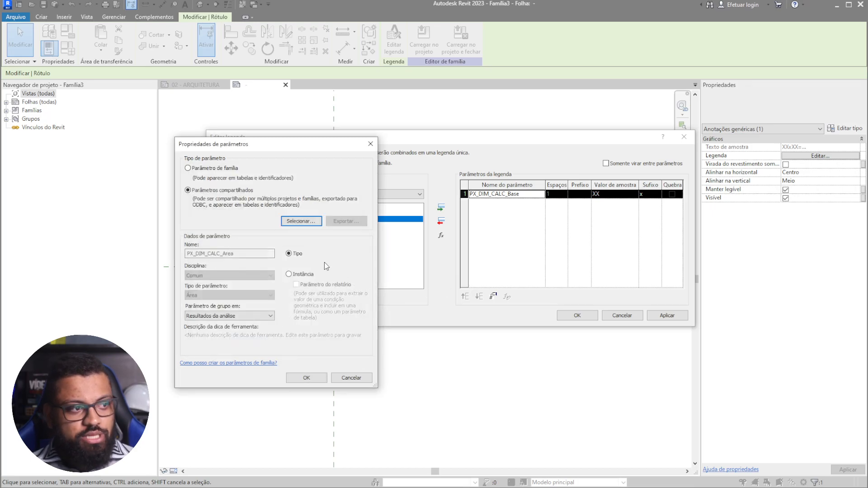
click(248, 316)
scroll(213, 186, up, 5)
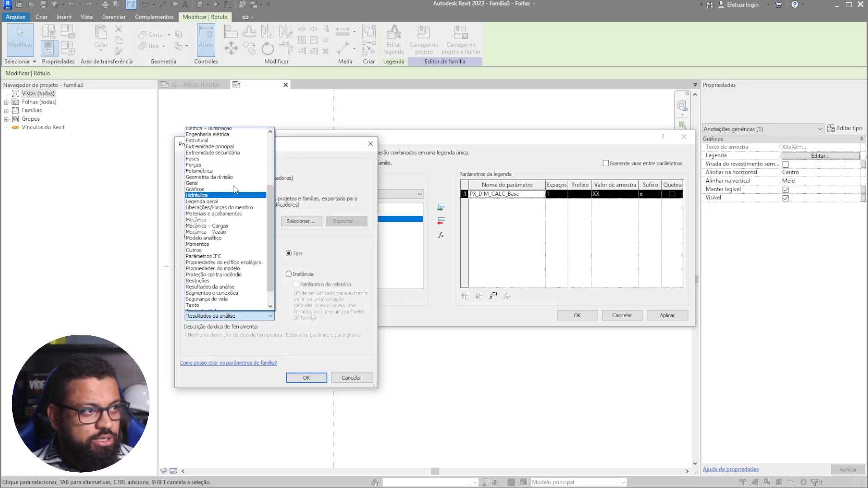
click(197, 173)
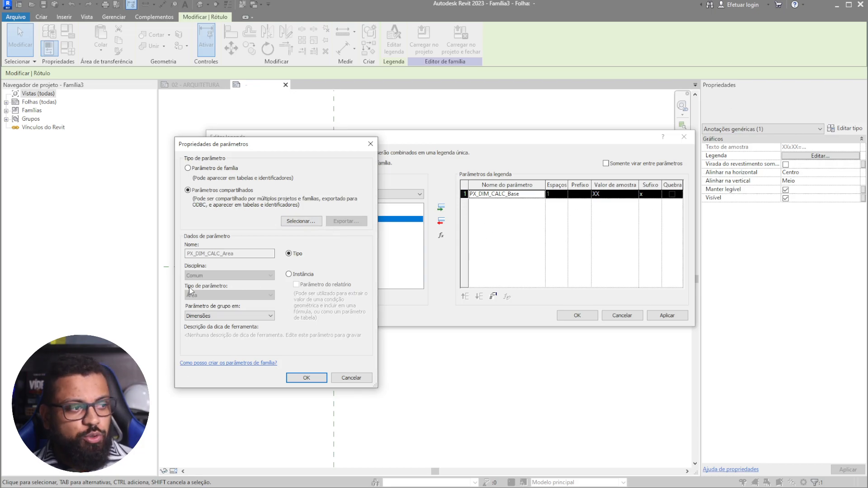
click(307, 378)
- Inspect the PX_DIM_CALC_Area parameter's properties, then delete the parameter
click(248, 220)
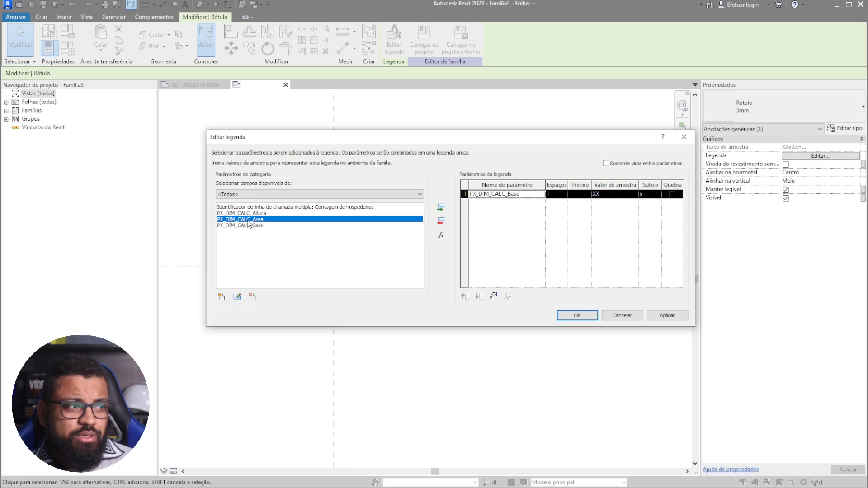
click(236, 296)
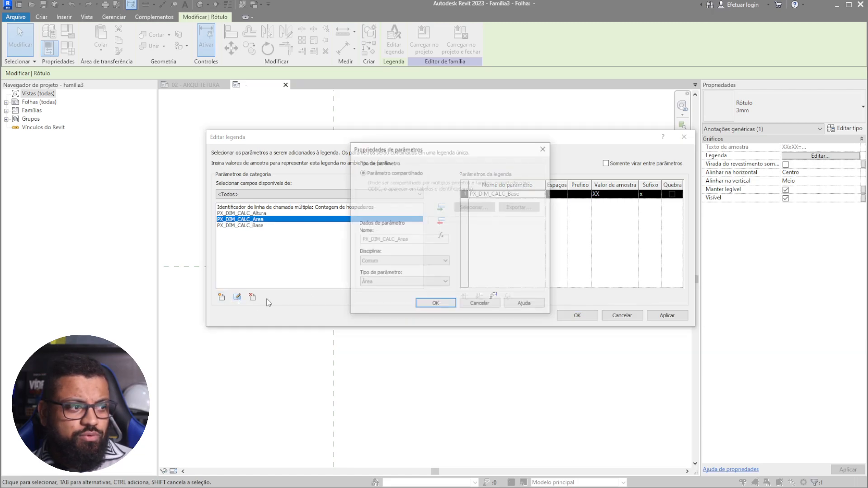
click(494, 306)
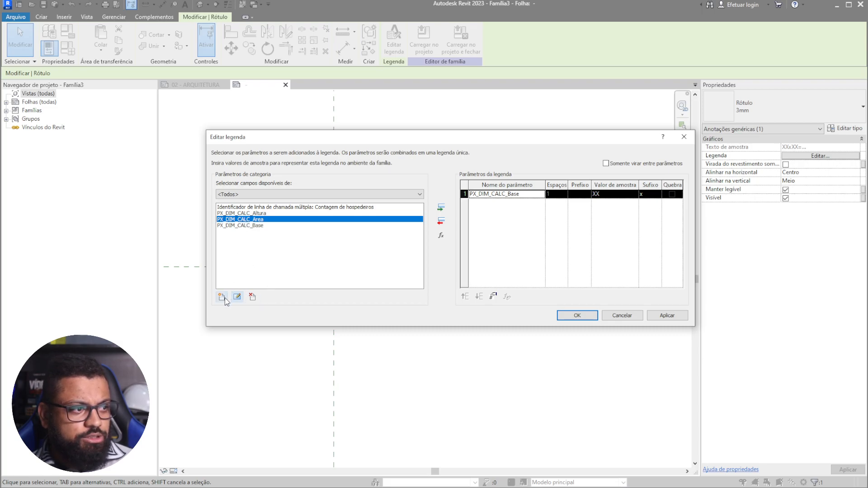
click(238, 297)
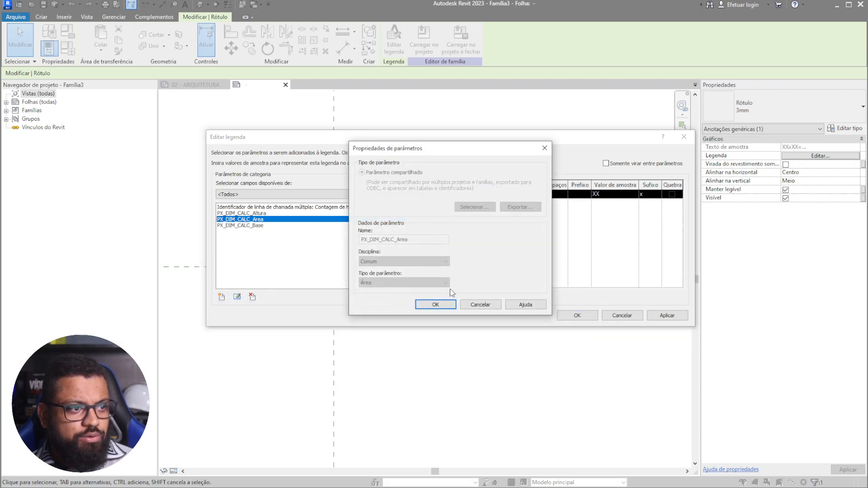
click(482, 304)
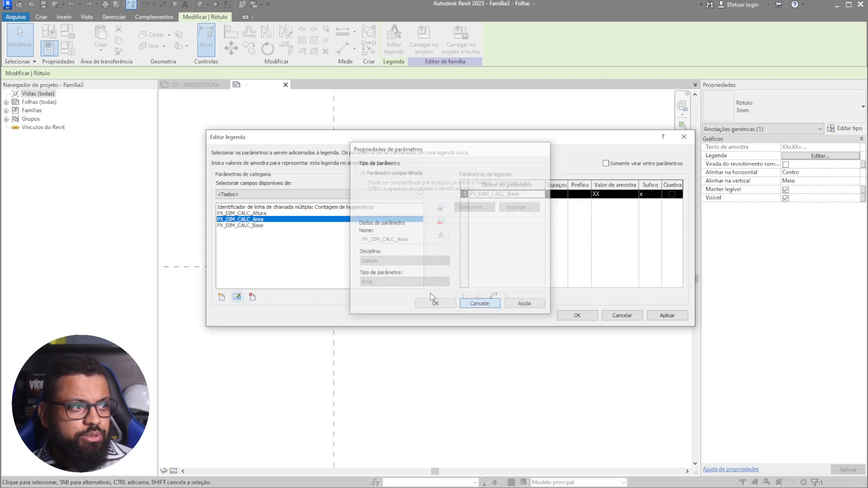
click(252, 297)
click(441, 250)
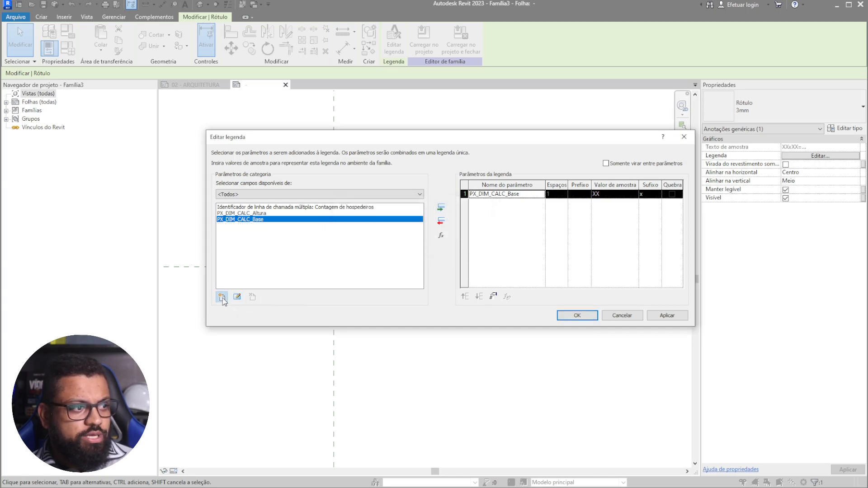
- Re-add PX_DIM_CALC_Area from the DIM - Dimensões (Geral) group as an instance parameter under Dimensões
click(222, 298)
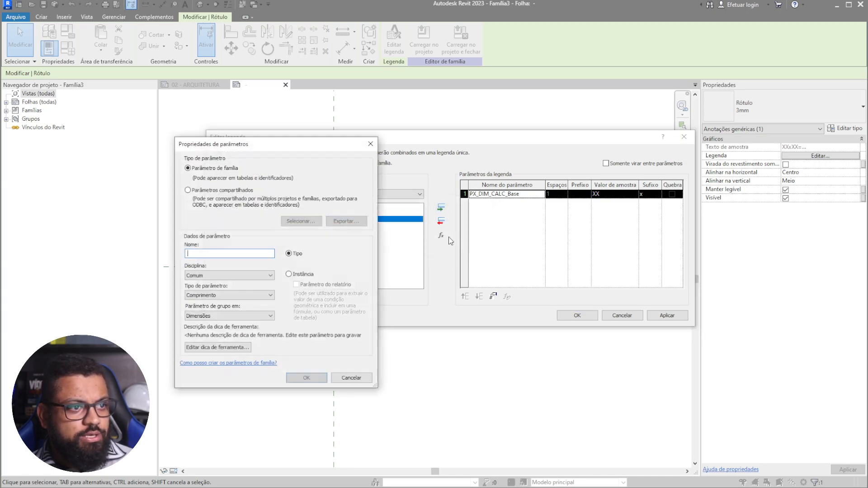
click(238, 190)
click(300, 221)
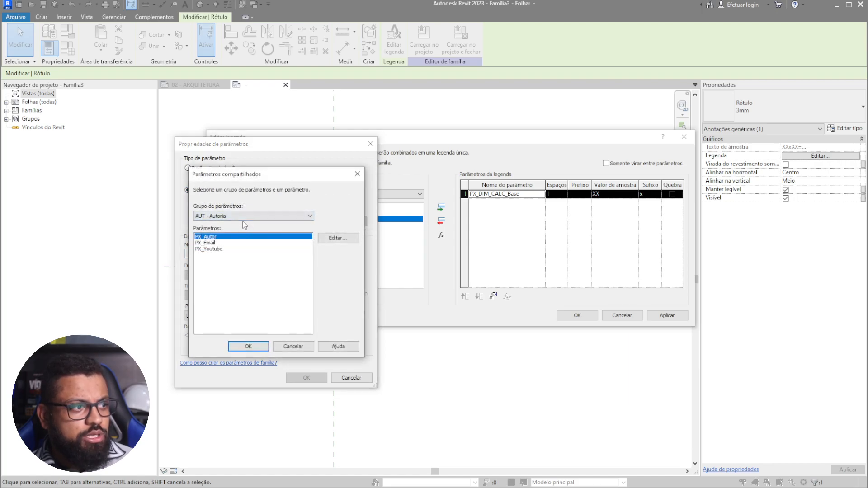
click(245, 217)
click(244, 236)
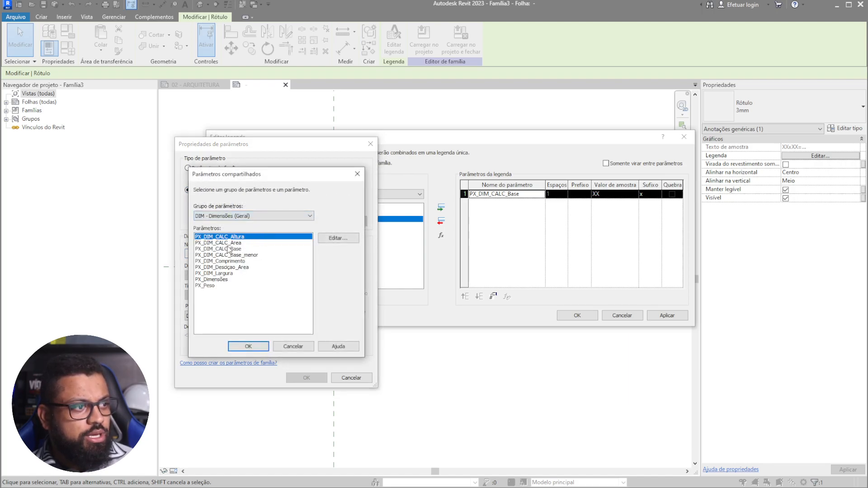
click(227, 244)
click(249, 346)
drag(319, 147, 537, 129)
click(506, 257)
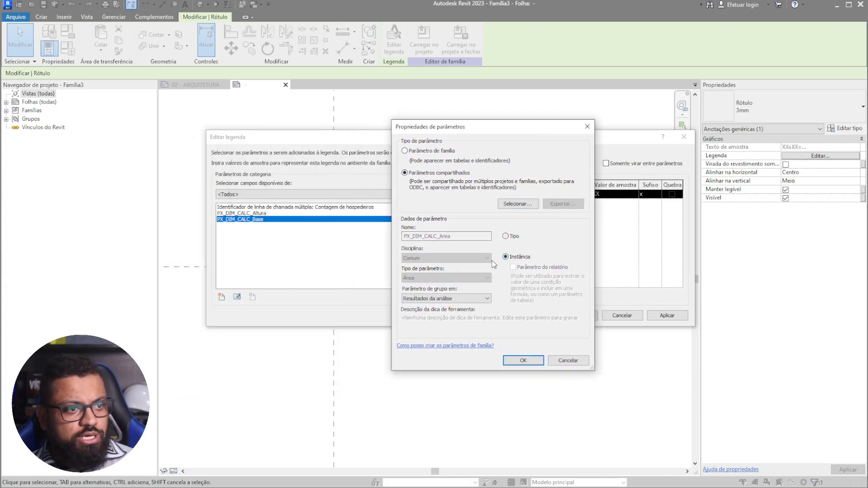
click(453, 299)
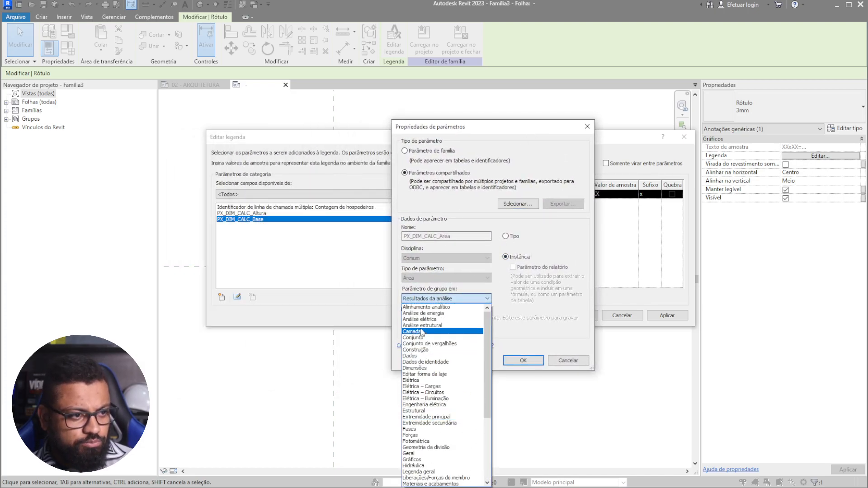
click(420, 368)
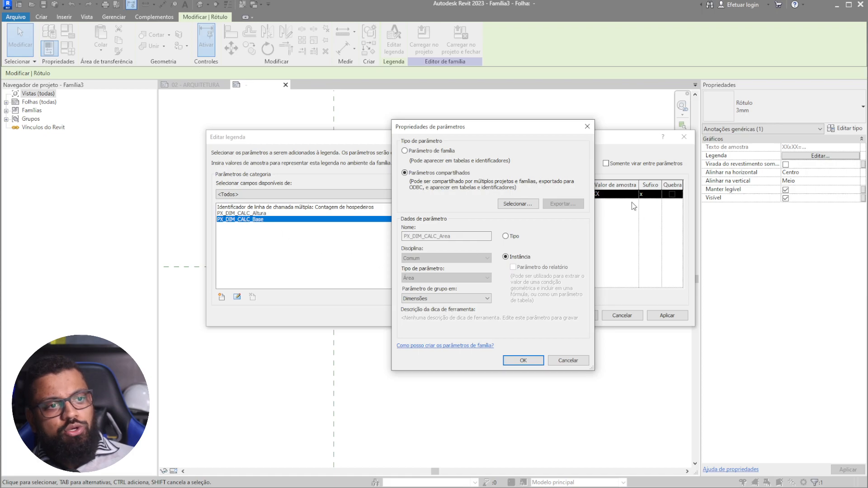
drag(537, 119, 413, 115)
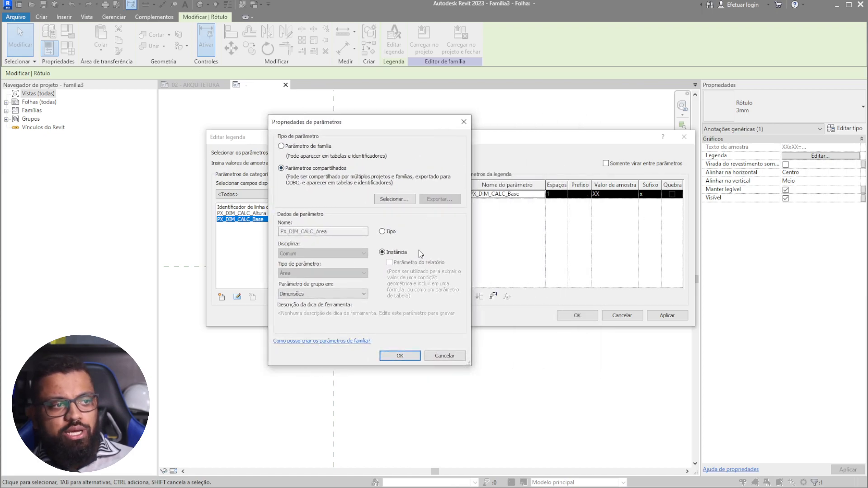
- Put PX_DIM_CALC_Area in the label in place of PX_DIM_CALC_Base, with sample value XX
click(399, 355)
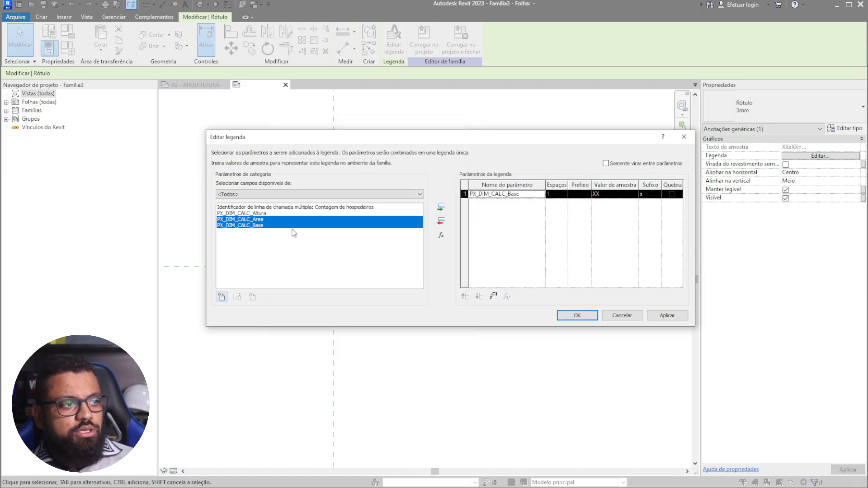
click(283, 241)
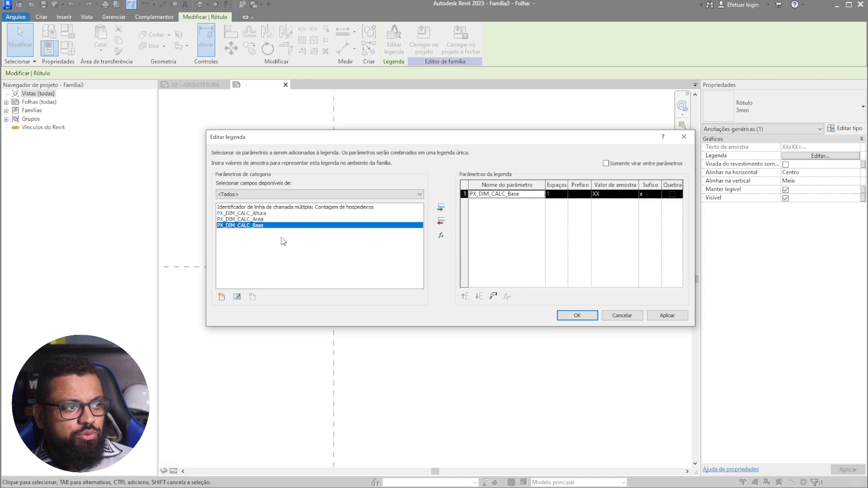
click(259, 221)
click(441, 207)
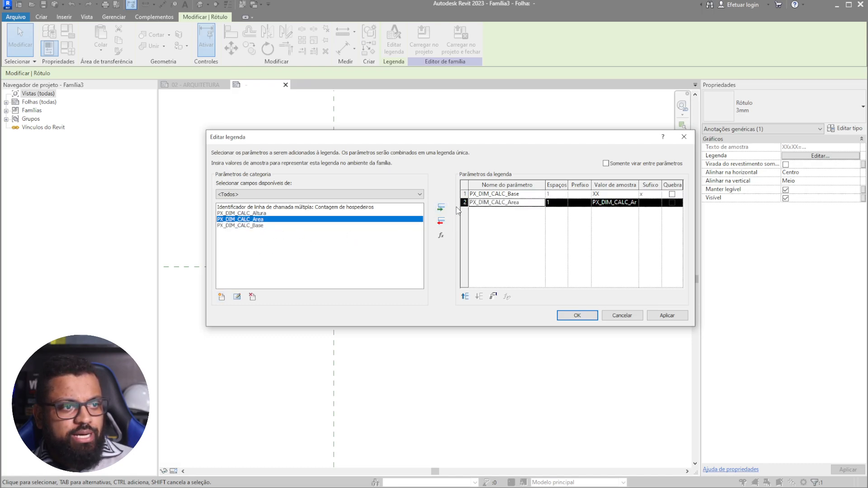
click(441, 221)
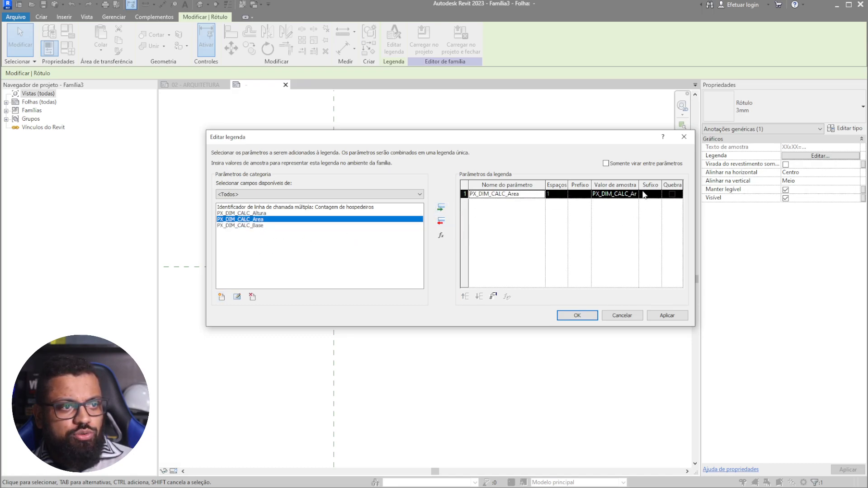
click(608, 196)
double_click(609, 195)
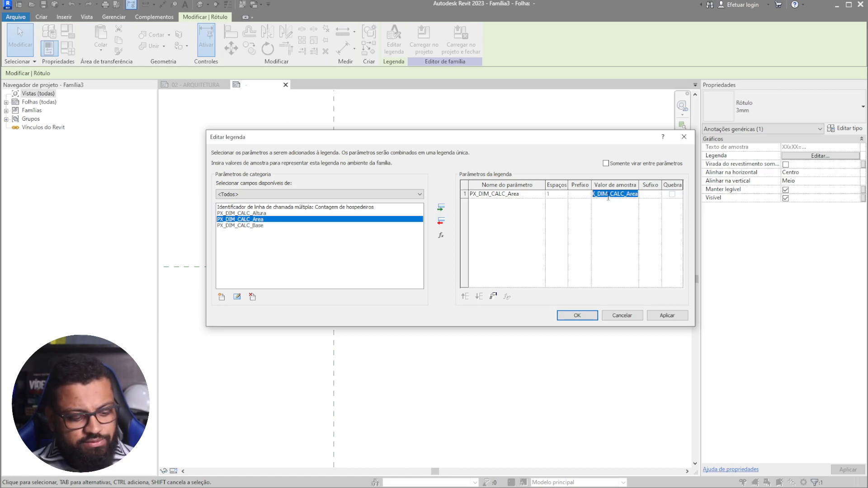
text(xx)
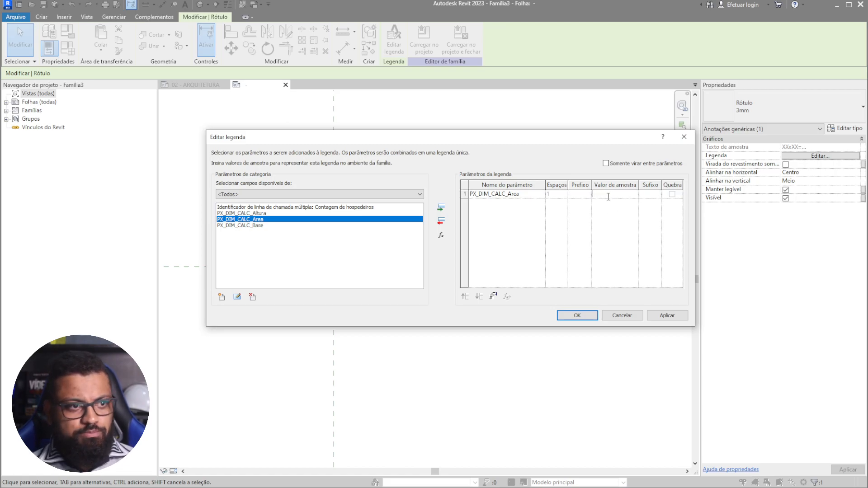
click(517, 197)
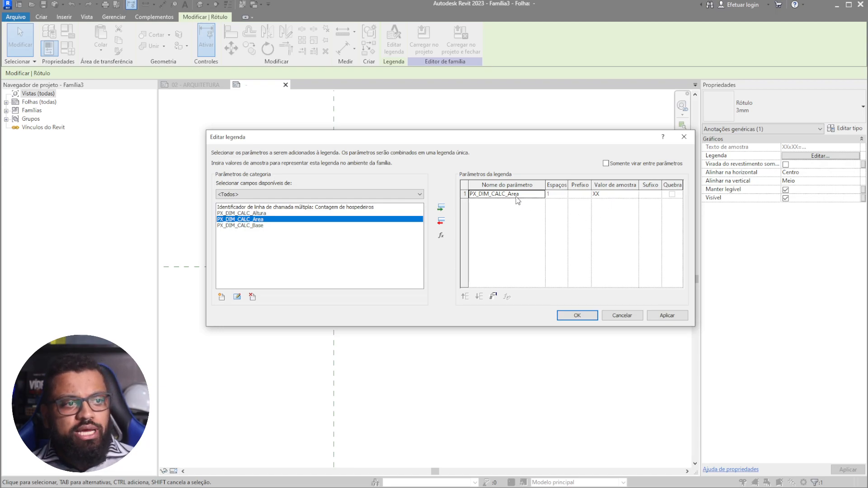
- Format the area value with the m² unit symbol instead of project unit settings
click(493, 298)
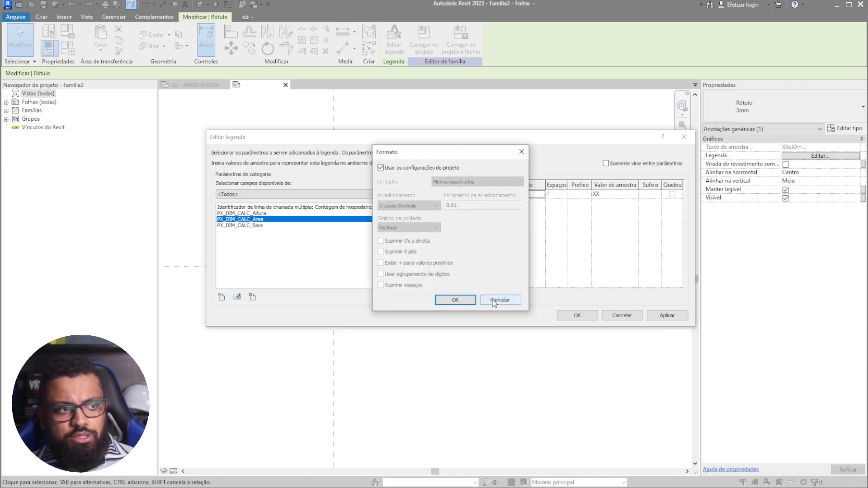
click(415, 168)
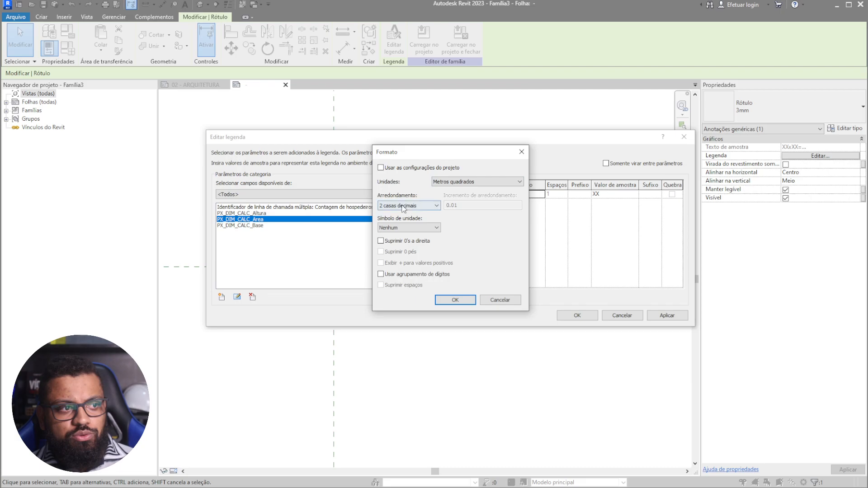
click(415, 230)
click(383, 243)
click(461, 300)
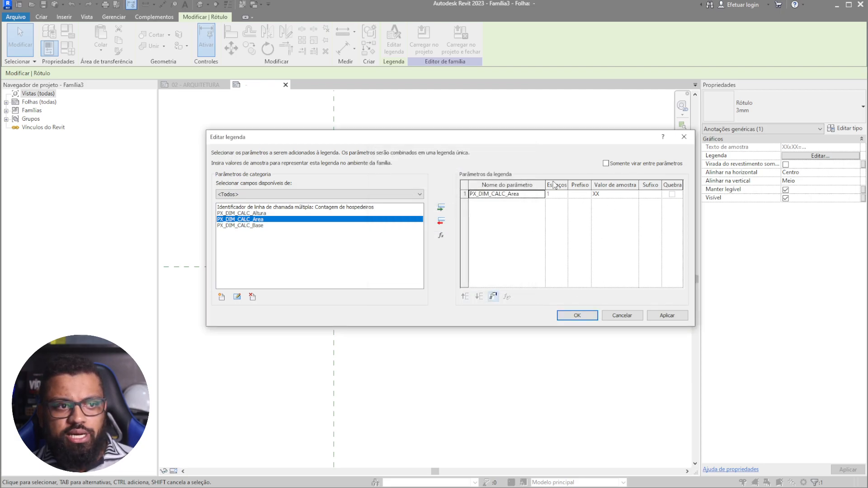
- Apply the label changes and nudge the XX label into place centred beneath XXxXX=
click(578, 316)
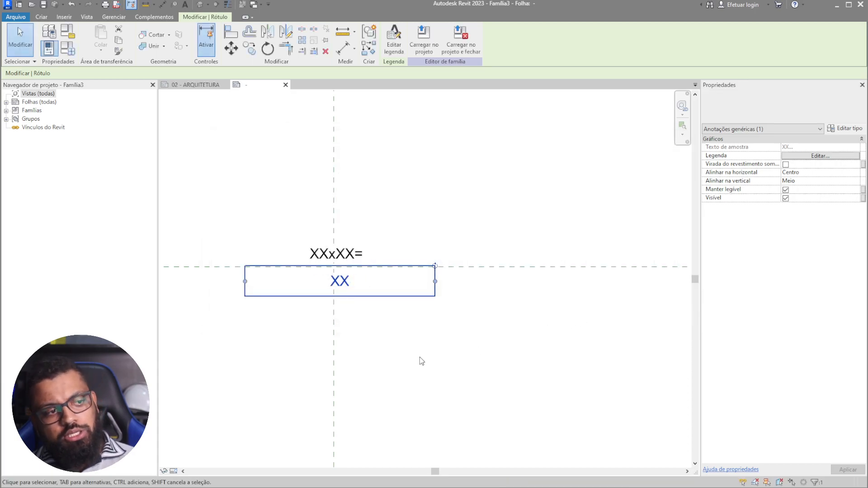
key(Escape)
scroll(327, 275, up, 2)
click(379, 293)
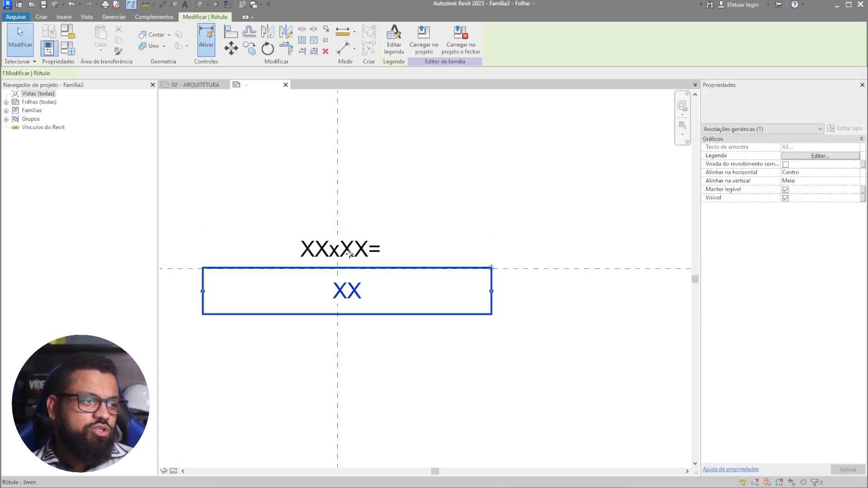
key(Left)
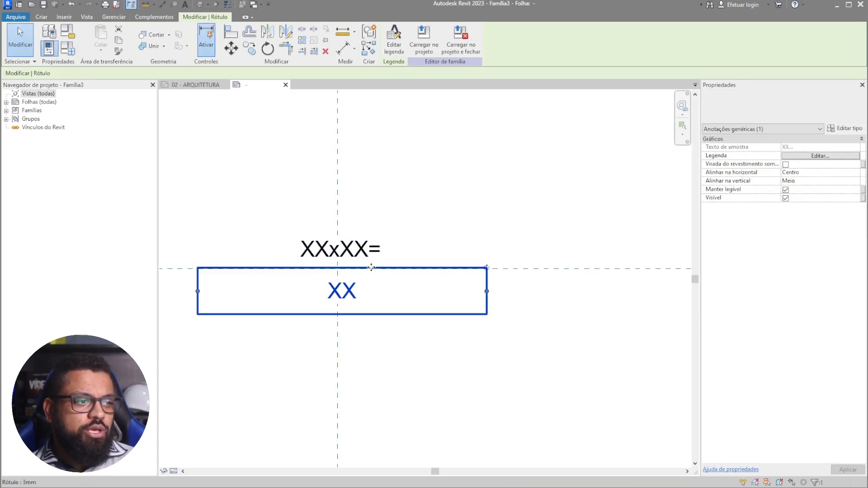
key(Left)
key(Left)
key(Up)
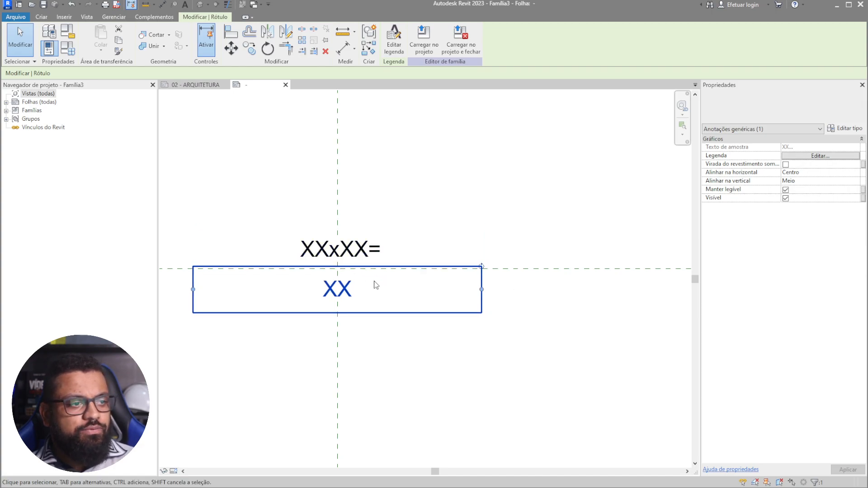
click(355, 256)
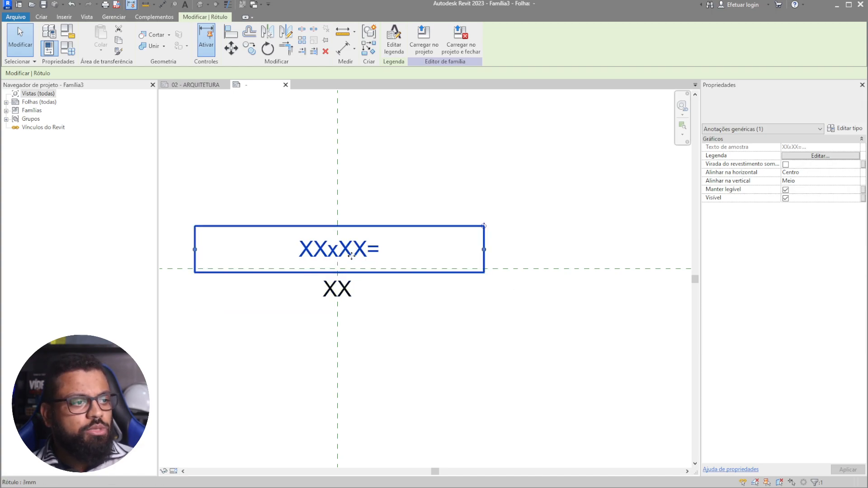
key(Down)
click(396, 384)
middle_drag(232, 127, 253, 139)
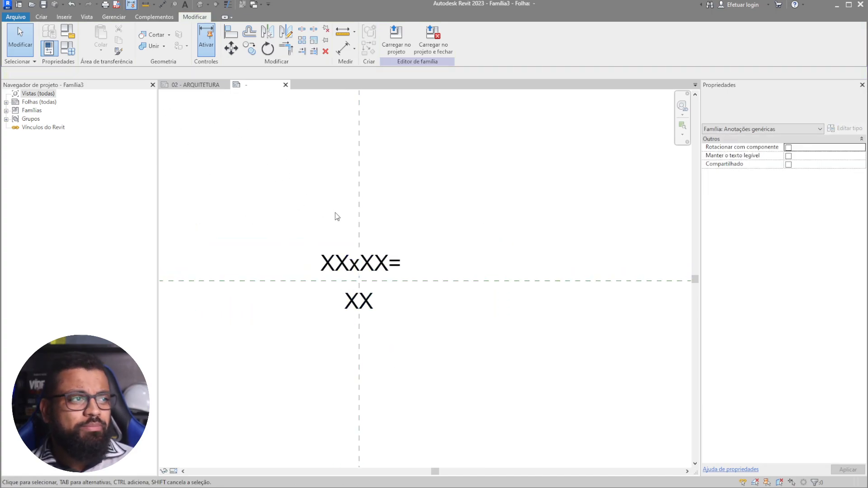
click(195, 84)
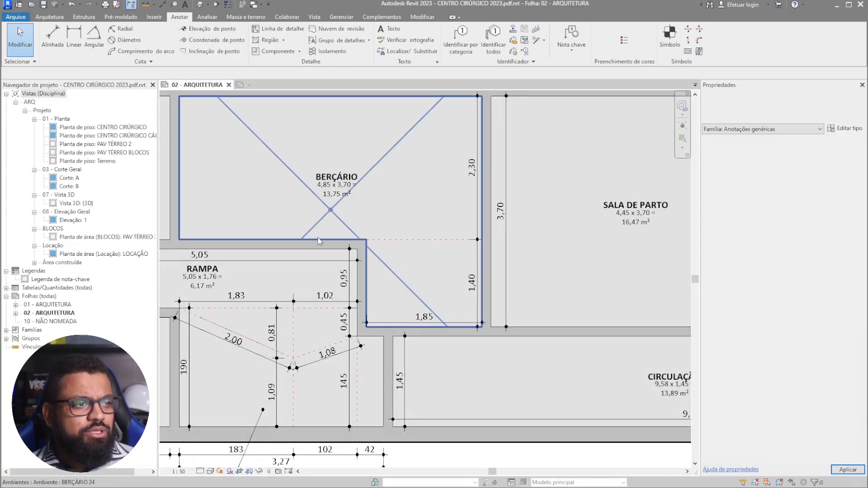
middle_drag(293, 306, 381, 393)
scroll(393, 303, up, 1)
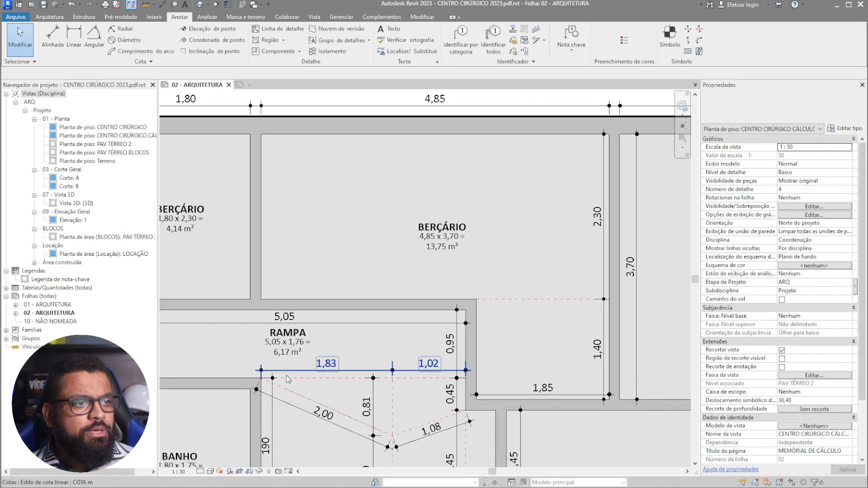
scroll(287, 379, down, 1)
click(390, 29)
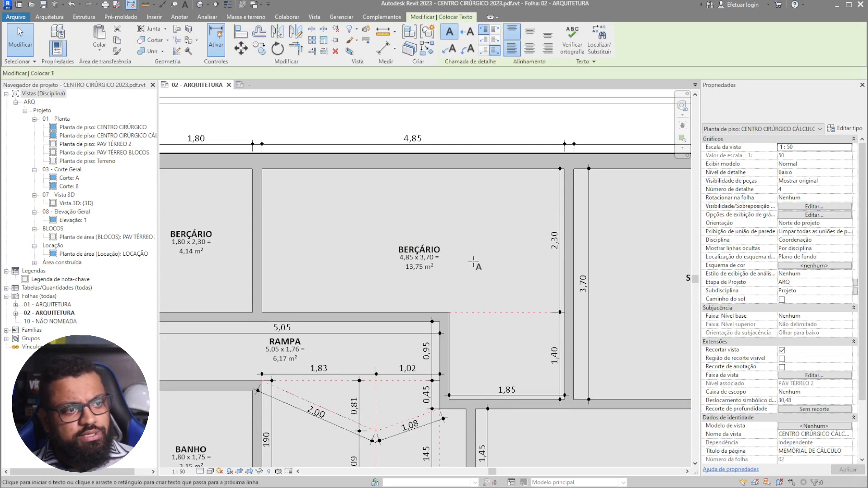
click(474, 262)
text(a1)
click(542, 316)
click(505, 343)
text(a2)
click(511, 363)
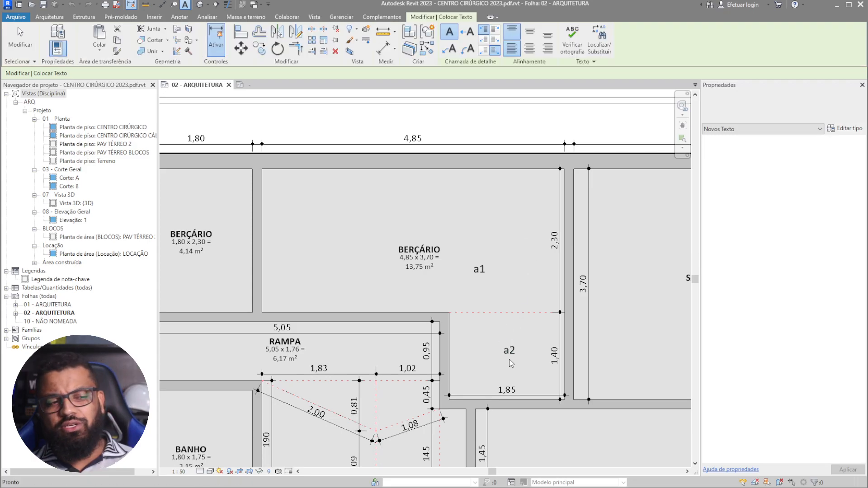
key(Escape)
key(ctrl+z)
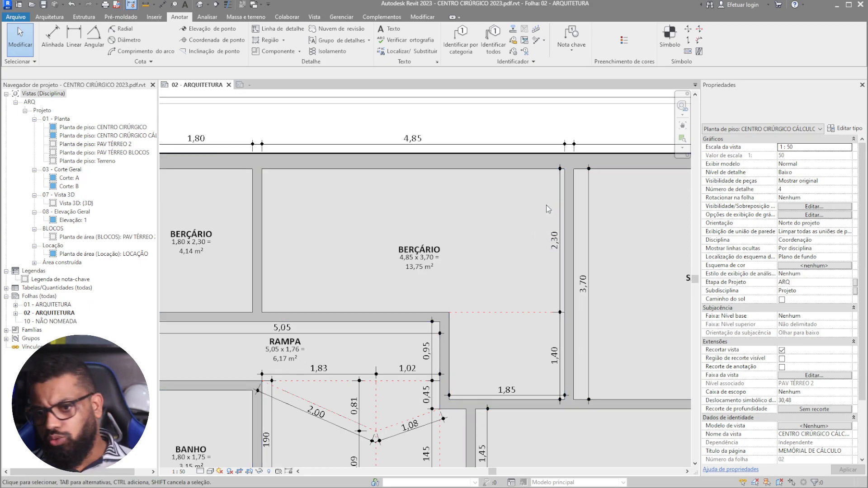
click(247, 86)
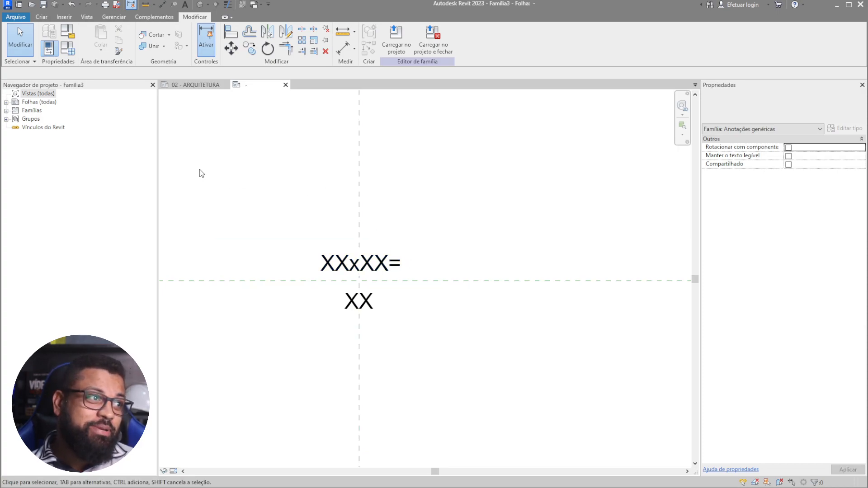
- Copy the XX label to sit above XXxXX= and nudge the copy down slightly
click(398, 245)
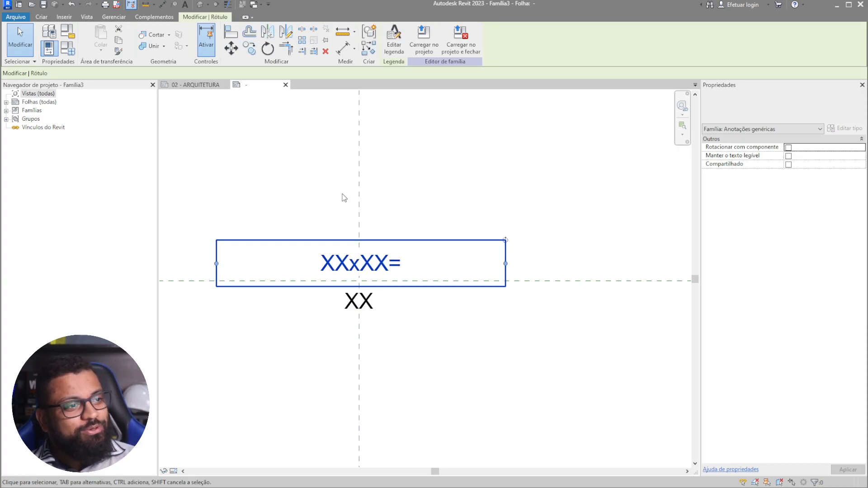
click(378, 317)
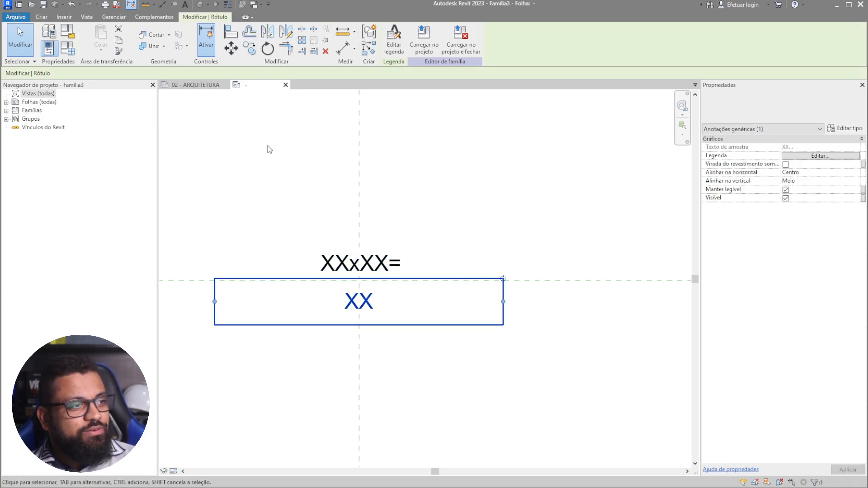
click(255, 54)
click(539, 315)
click(540, 242)
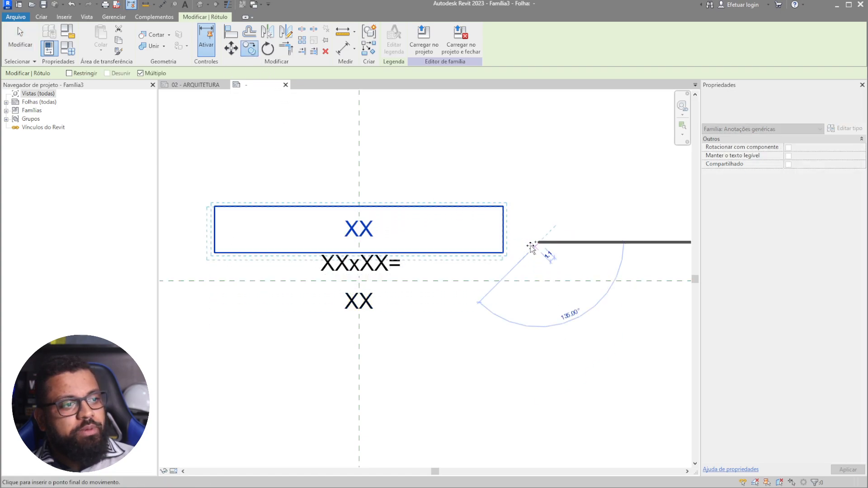
key(Escape)
key(Escape)
click(362, 229)
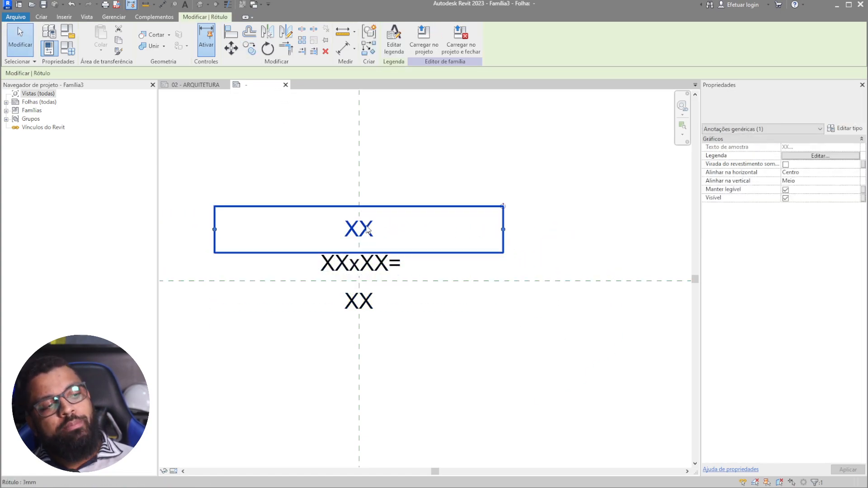
key(Down)
key(Down)
key(Down)
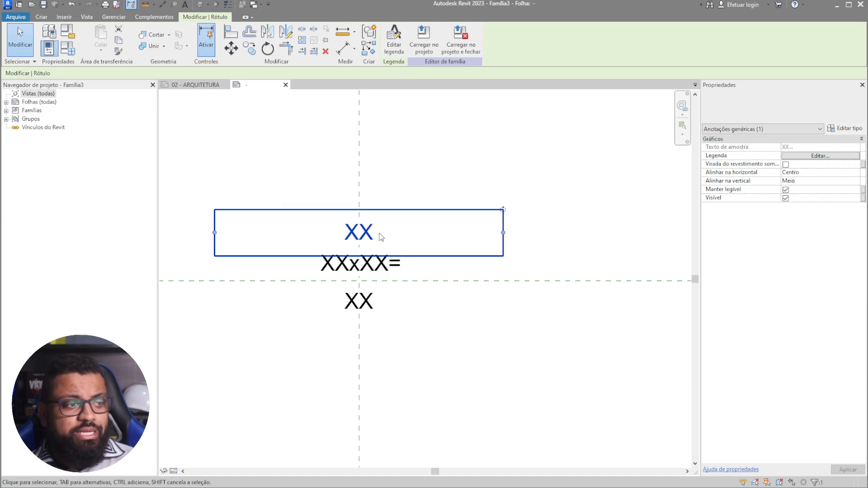
- Create shared parameter PX_Marca_Area from the DAD - Dados (Geral) group, grouped under Geral
click(822, 157)
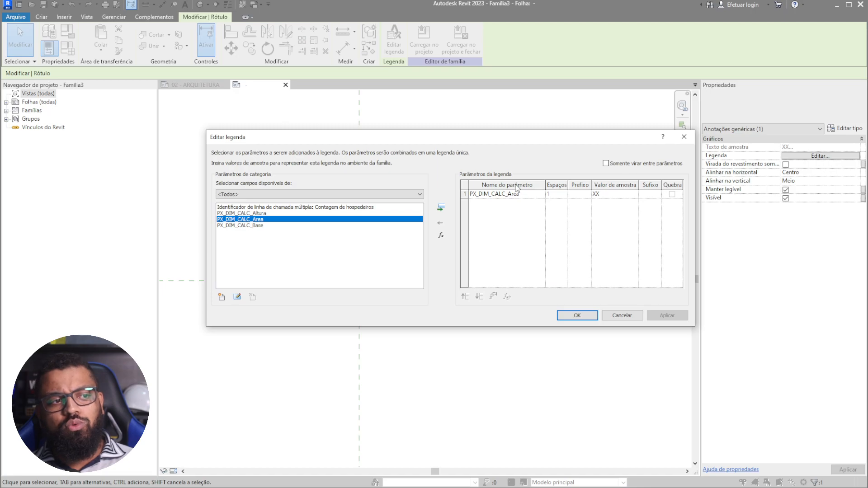
click(466, 194)
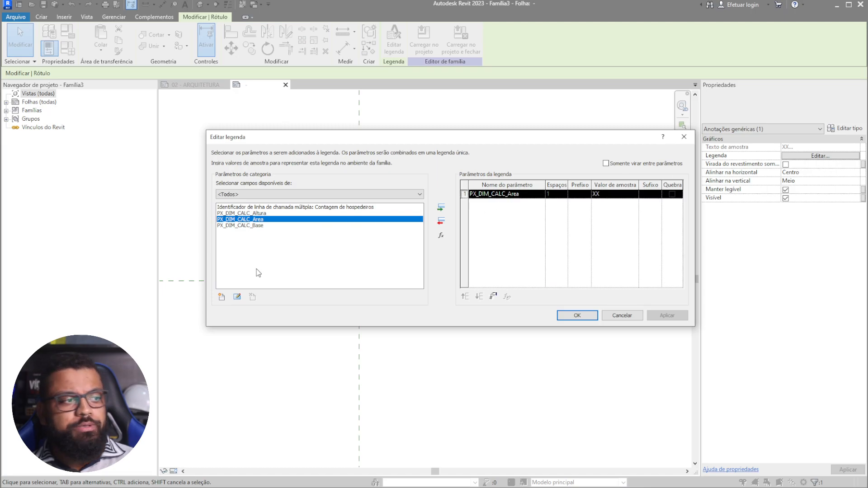
click(222, 297)
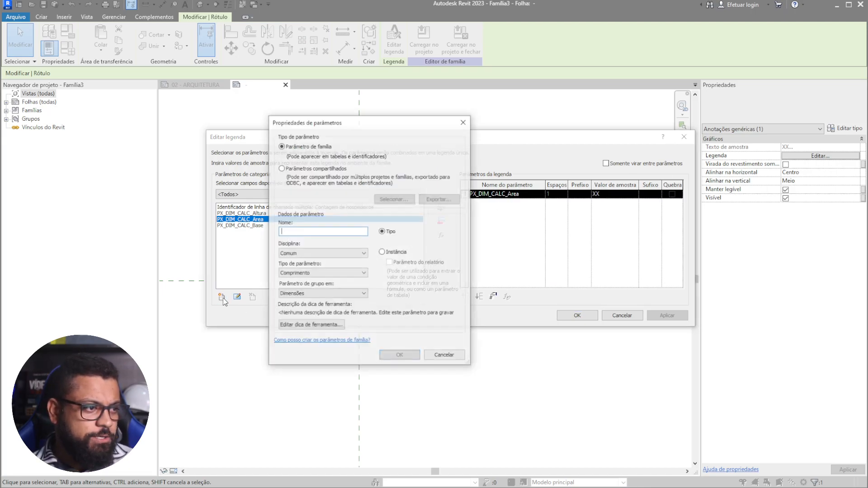
click(319, 169)
click(397, 203)
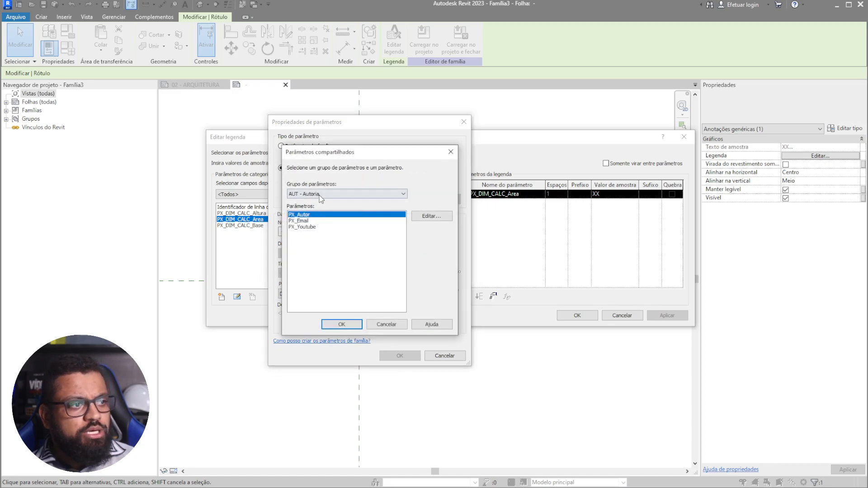
click(322, 195)
click(329, 210)
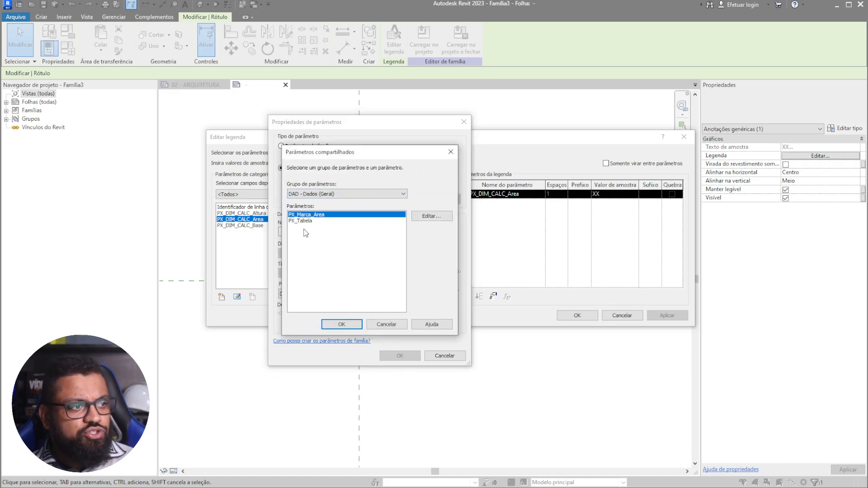
click(351, 326)
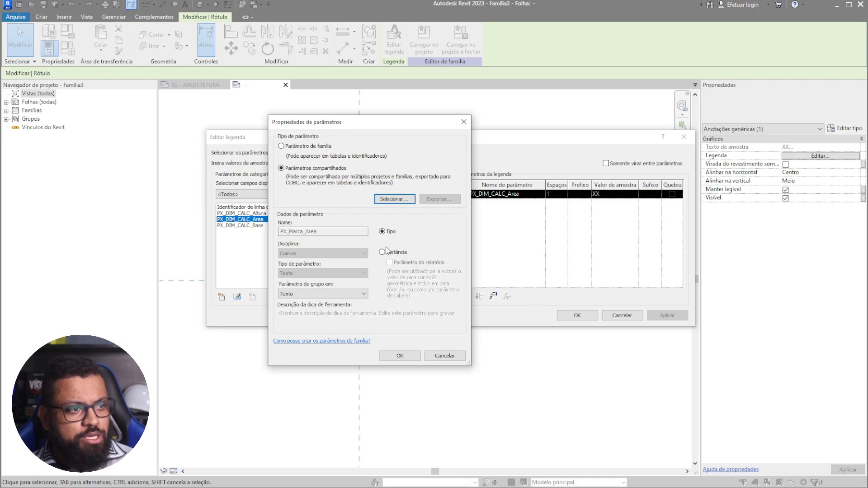
click(333, 294)
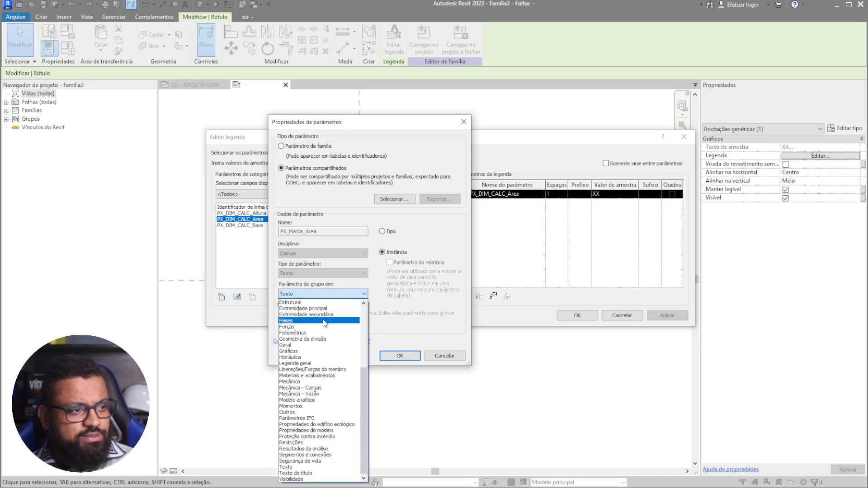
click(305, 345)
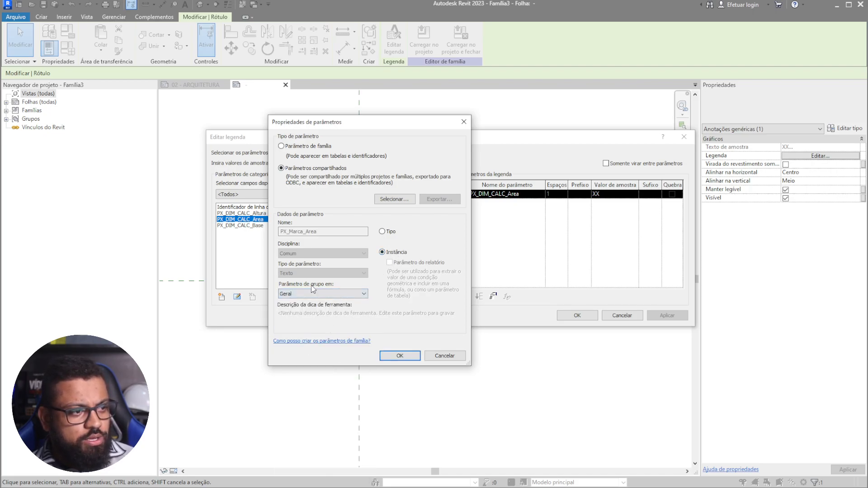
click(402, 356)
- Replace PX_DIM_CALC_Area with PX_Marca_Area in the top label, sample value AX, and apply
click(323, 251)
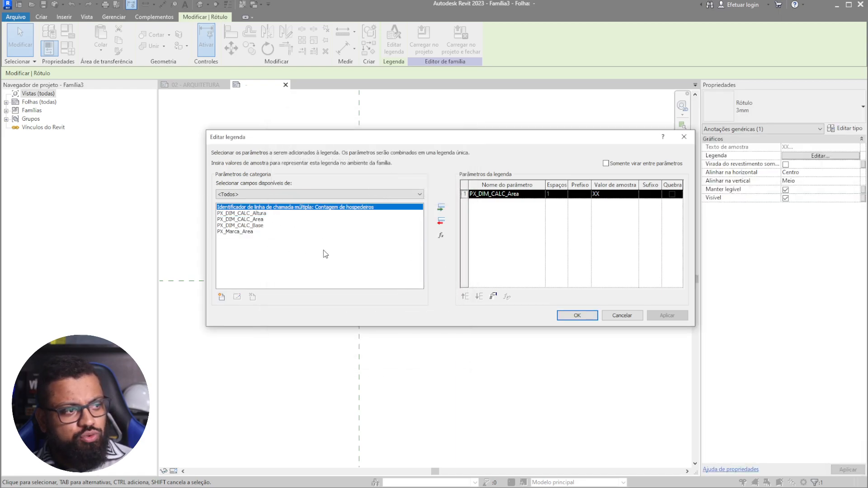
click(255, 232)
click(441, 208)
click(441, 221)
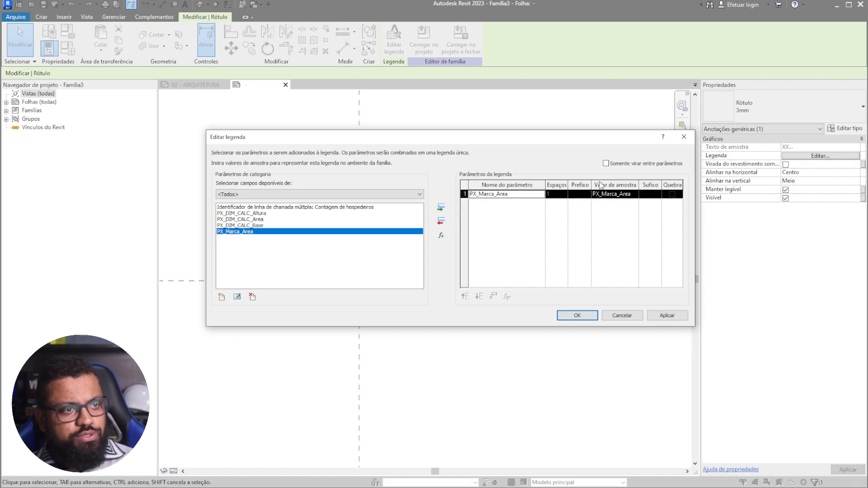
click(634, 195)
drag(636, 194, 555, 178)
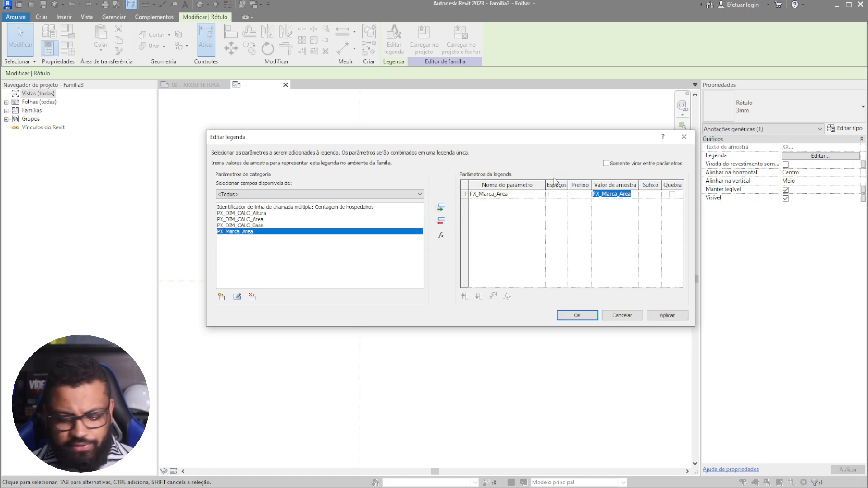
text(AX)
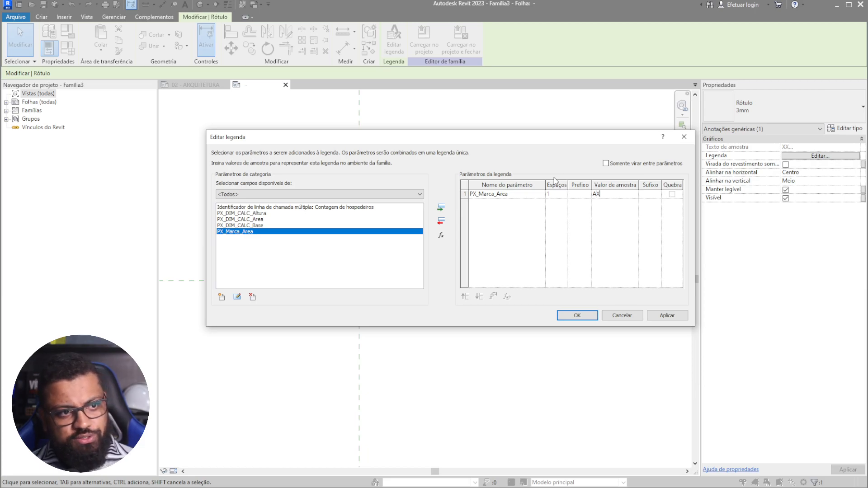
click(578, 316)
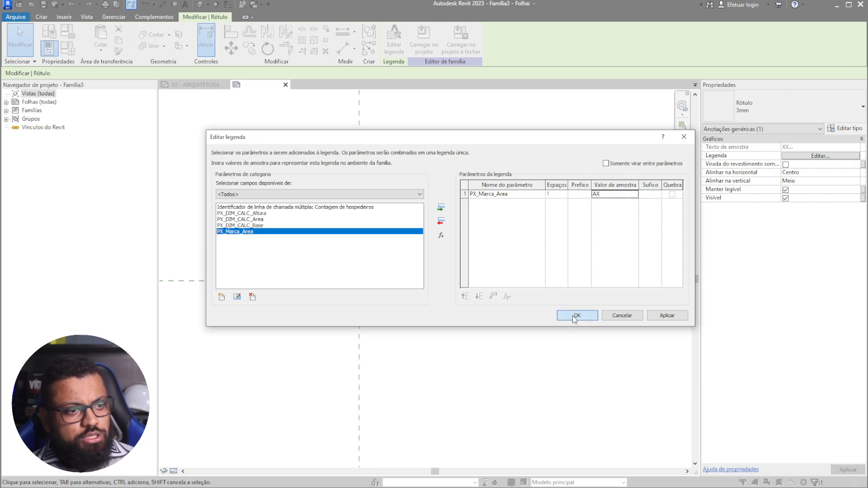
click(554, 390)
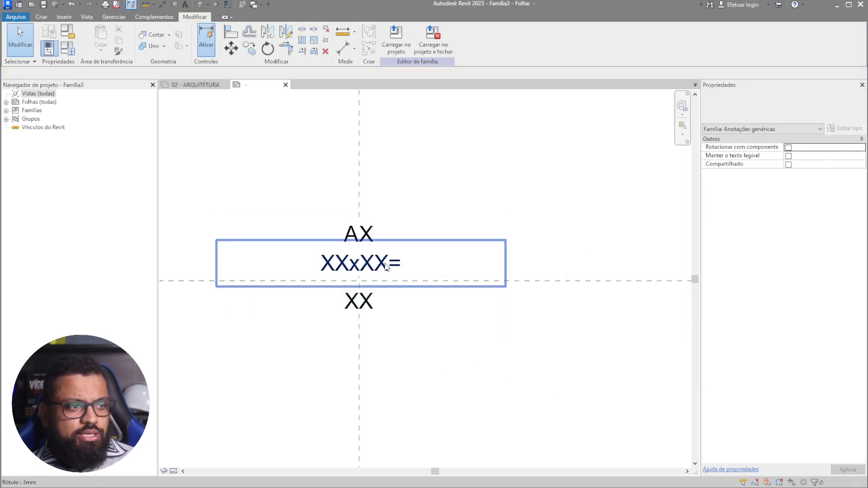
click(382, 264)
- Format PX_DIM_CALC_Base in Metros rounded to 2 decimal places
click(850, 157)
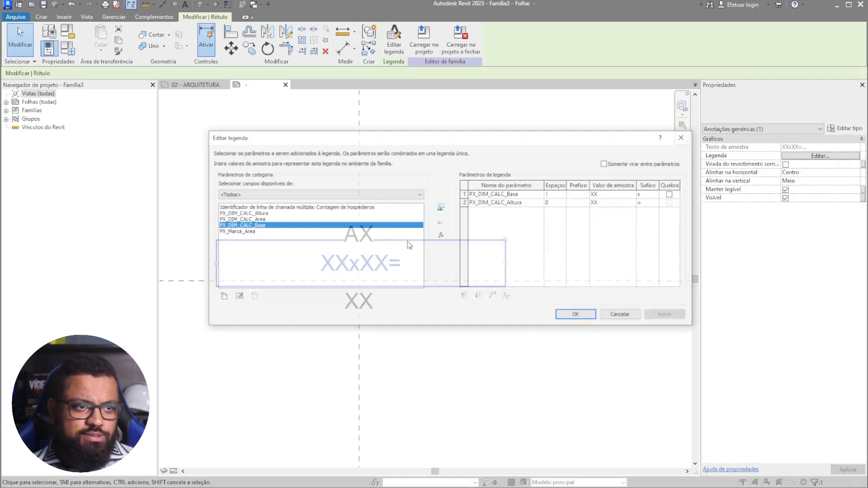
click(522, 193)
click(493, 296)
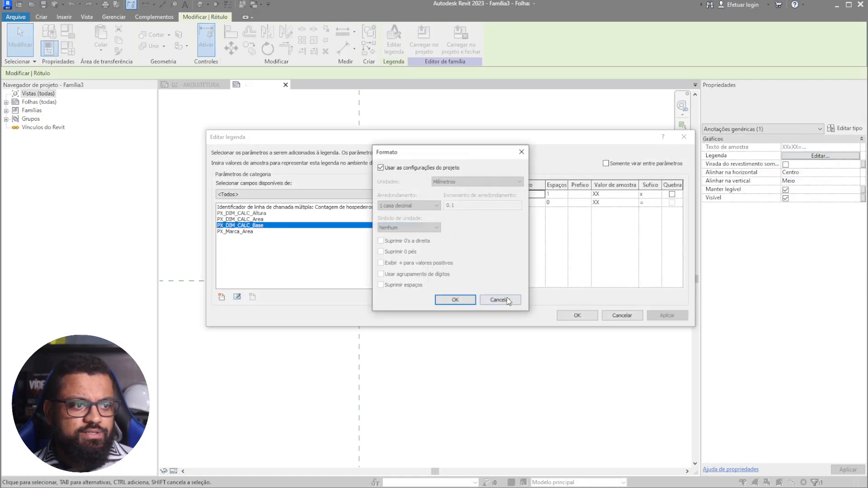
click(416, 170)
click(478, 182)
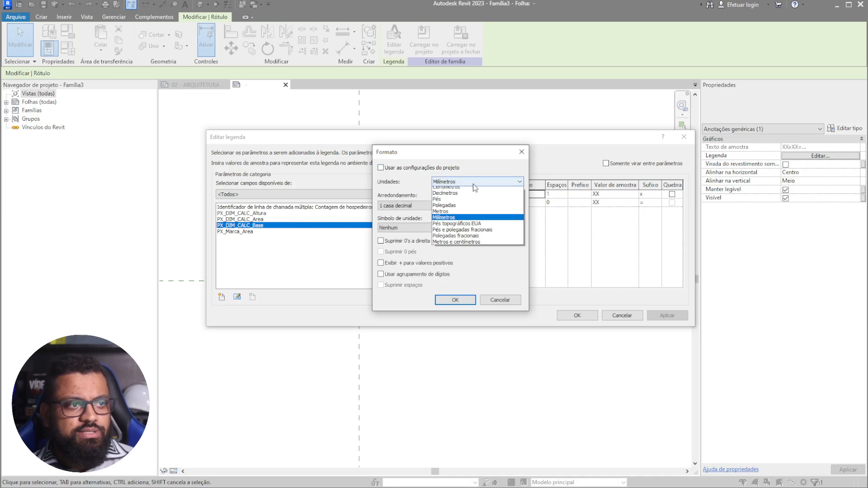
click(433, 218)
click(427, 206)
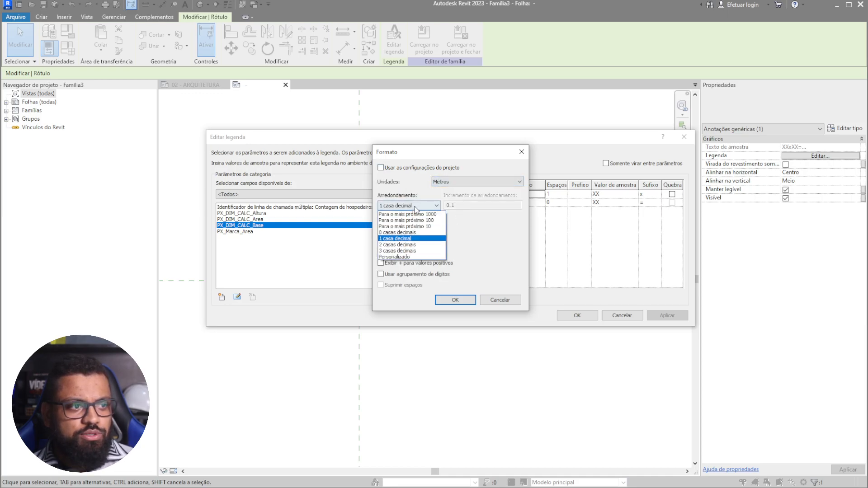
click(408, 243)
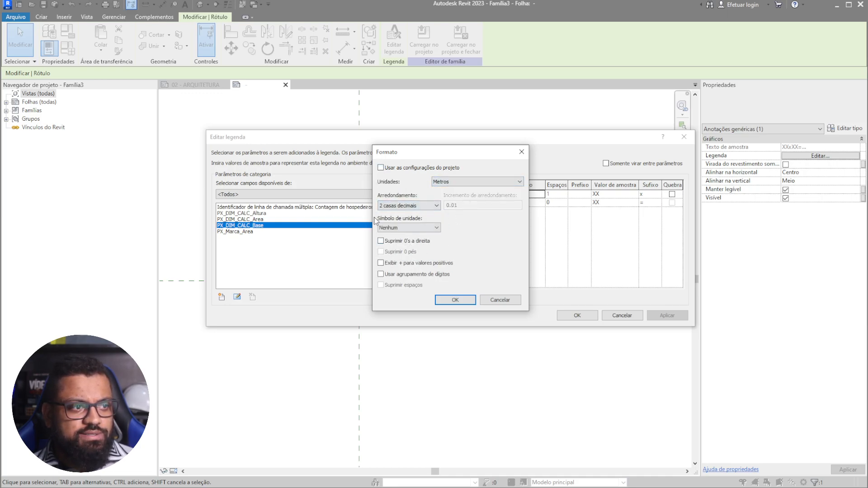
click(455, 300)
- Format PX_DIM_CALC_Altura in metres, 2 decimal places, no unit symbol, and confirm the label
click(516, 203)
click(494, 296)
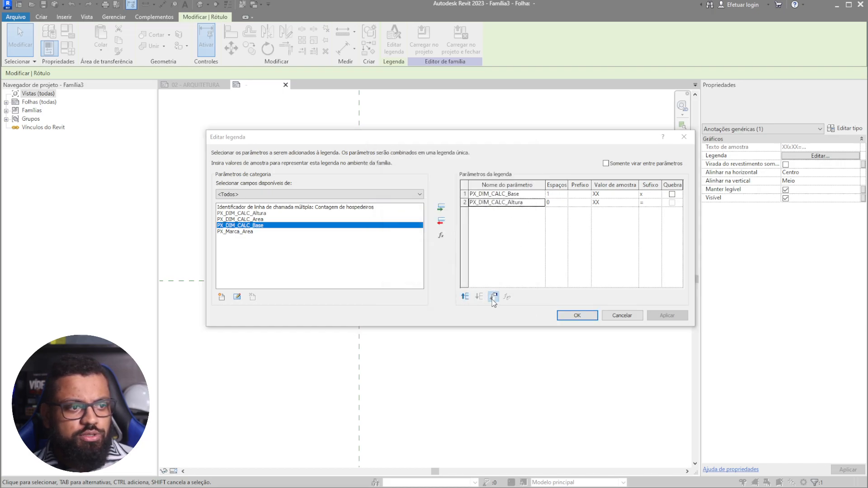
click(417, 169)
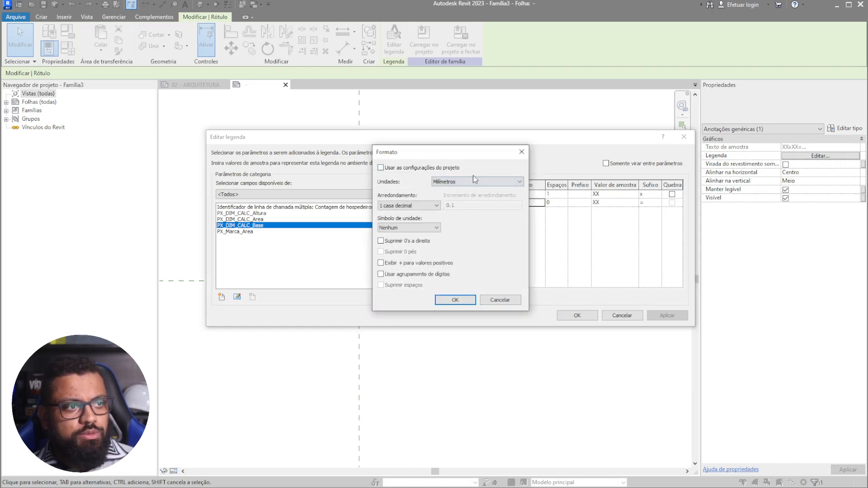
click(473, 181)
click(465, 215)
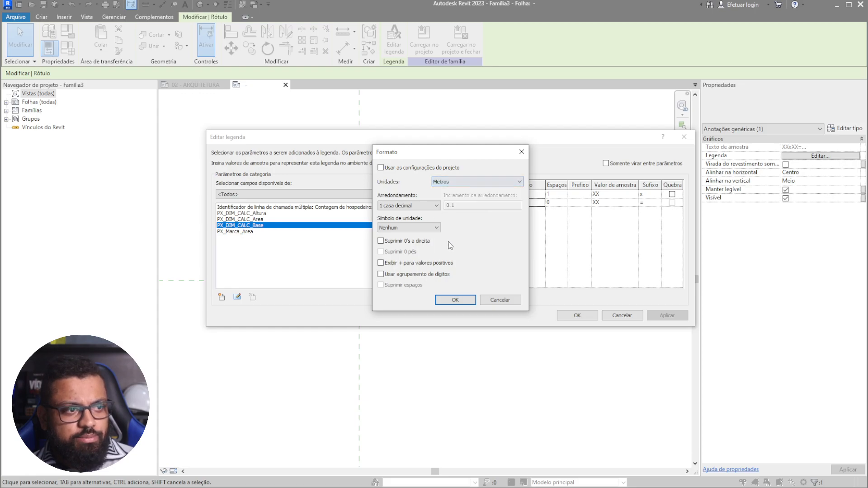
click(402, 228)
click(396, 242)
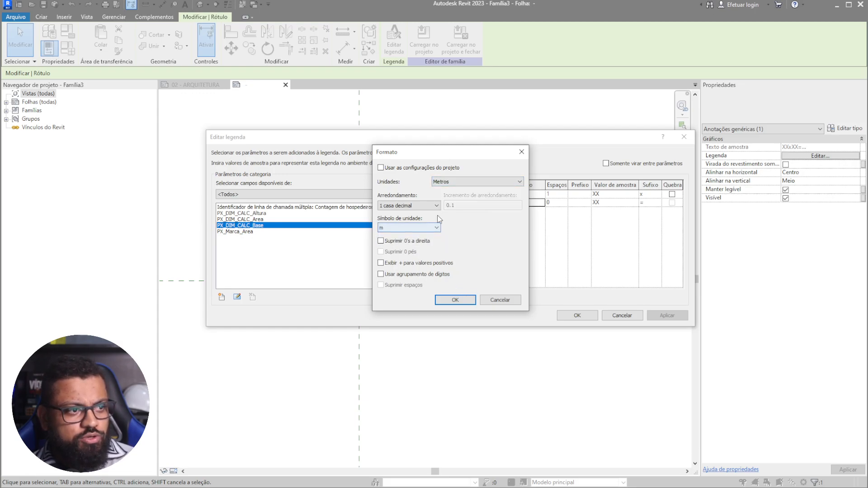
click(412, 206)
click(398, 244)
click(409, 227)
click(386, 237)
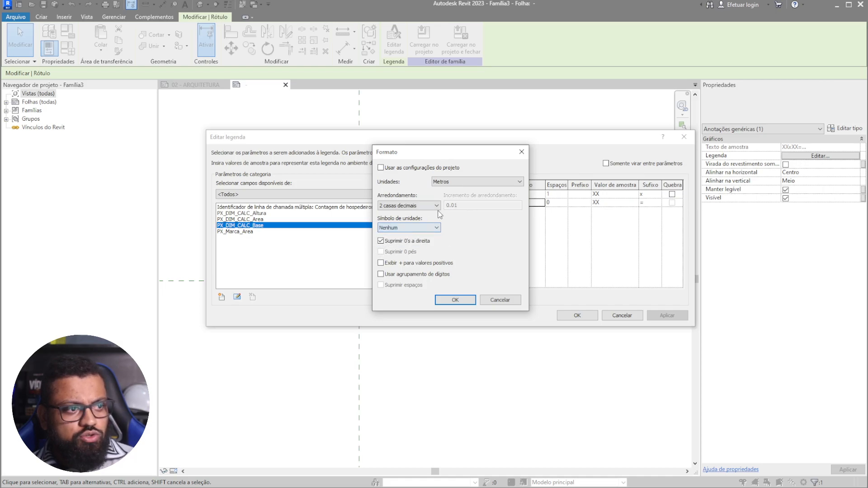
click(455, 300)
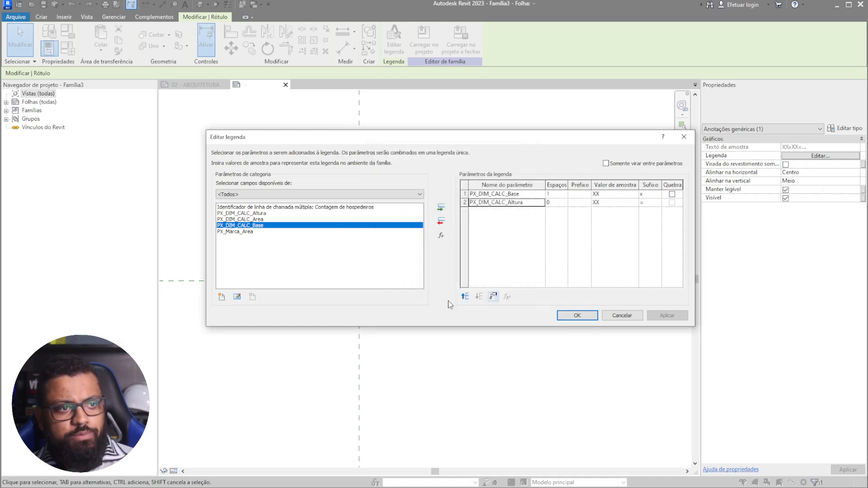
click(577, 316)
- Check the AX, XXxXX= and XX labels, then bring up Family Types
click(363, 333)
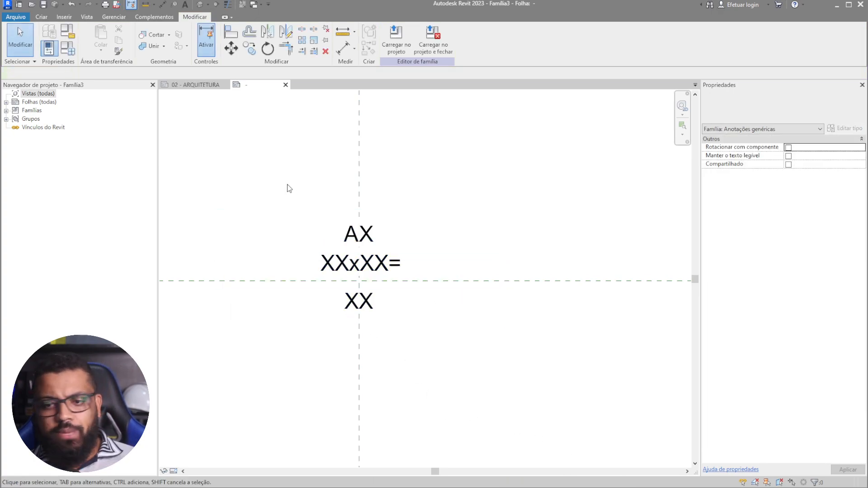
click(371, 262)
ctrl+click(377, 232)
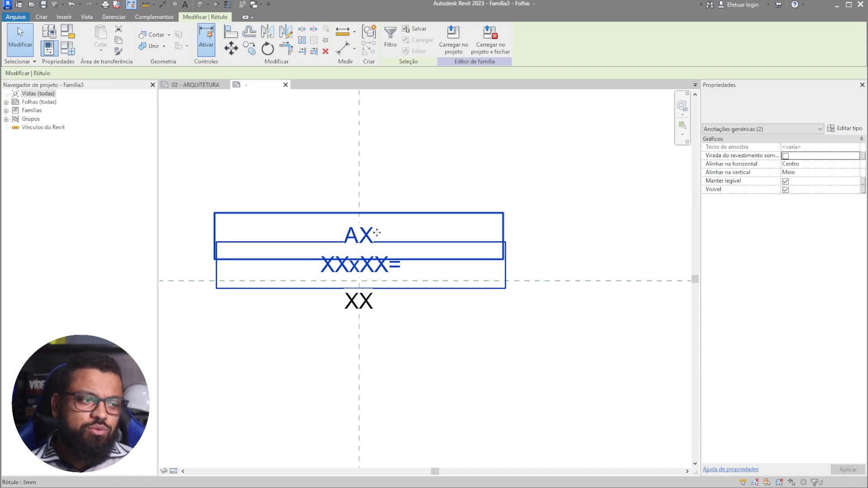
click(396, 376)
click(371, 300)
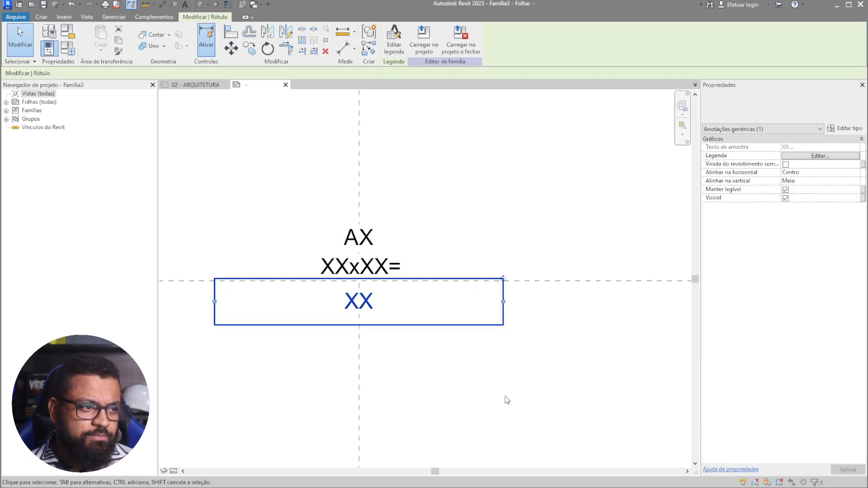
click(360, 327)
scroll(360, 342, up, 2)
scroll(359, 340, up, 1)
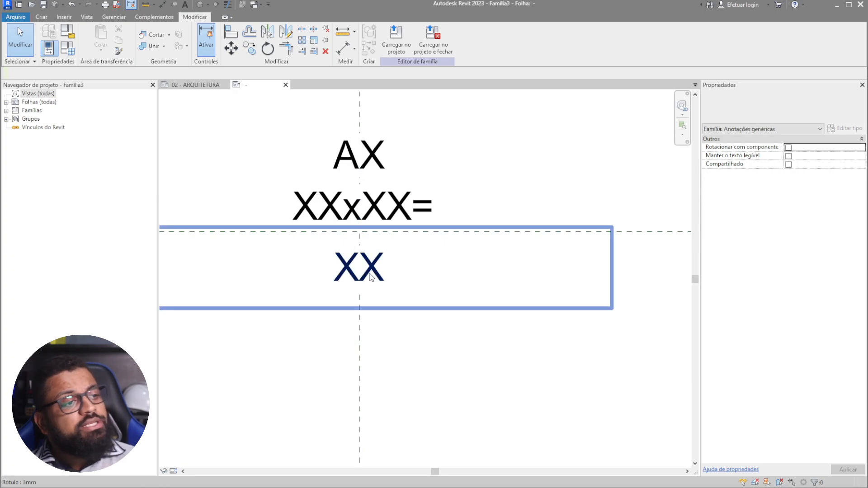
click(69, 51)
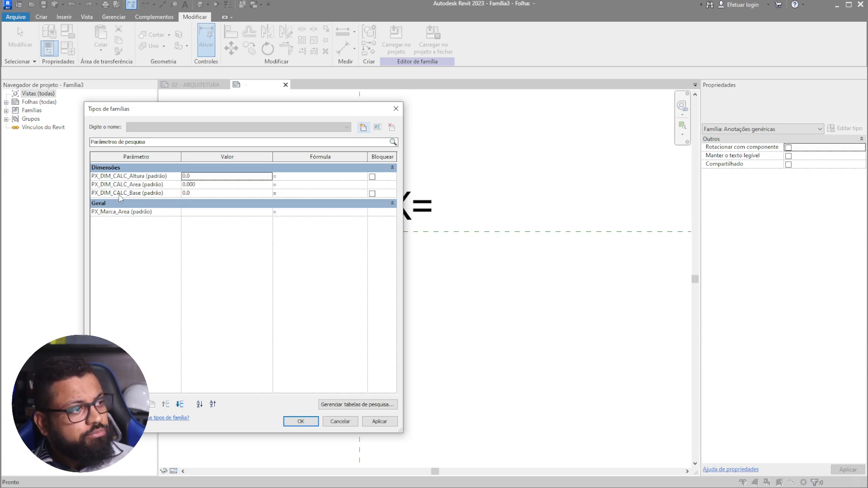
- Move PX_DIM_CALC_Area below PX_DIM_CALC_Base in the Family Types parameter list
click(149, 187)
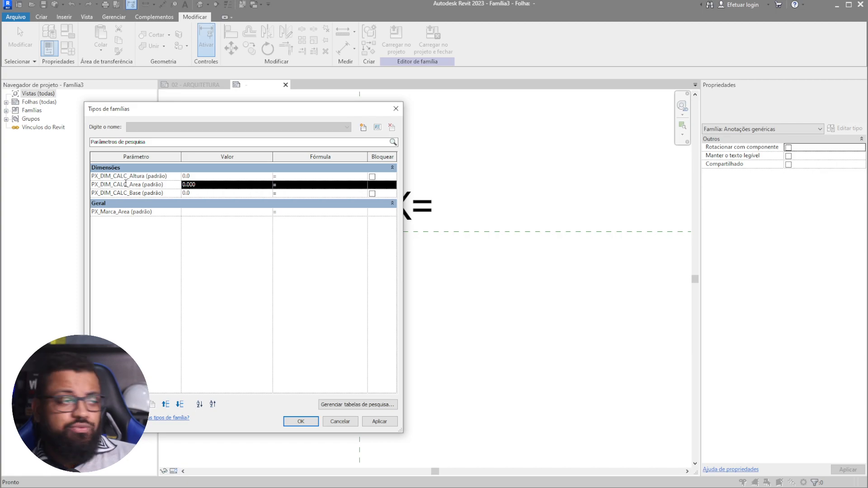
click(179, 405)
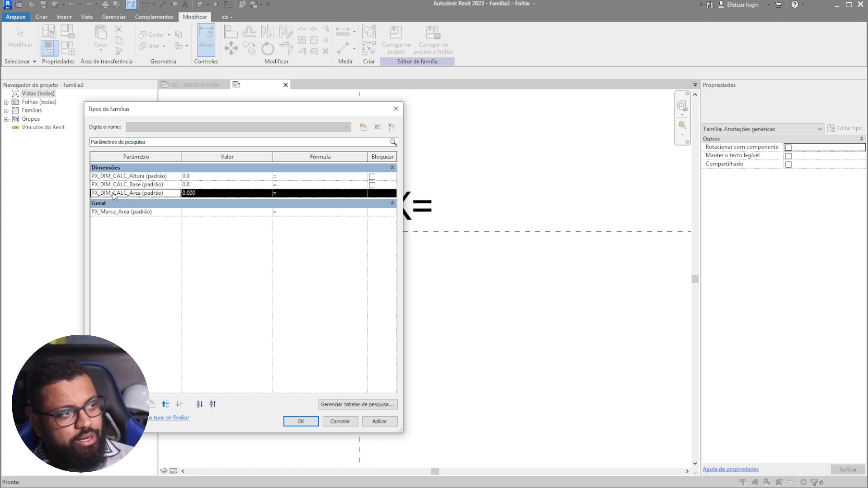
click(149, 176)
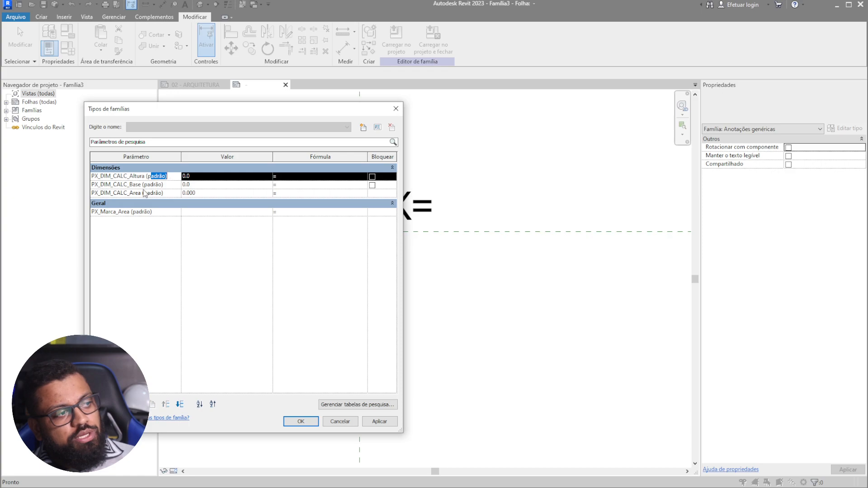
click(145, 185)
click(150, 194)
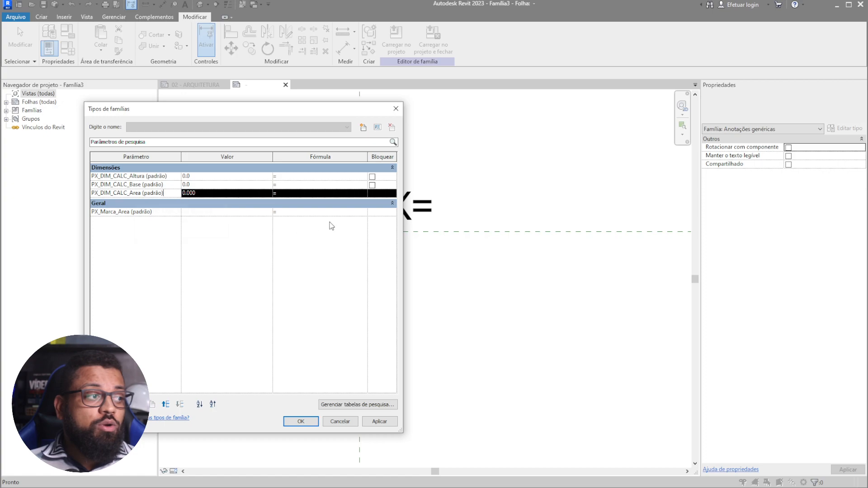
click(306, 203)
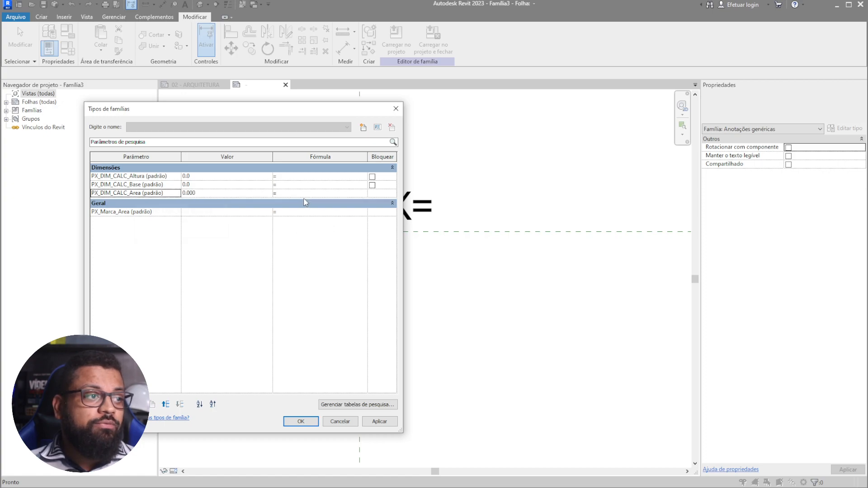
- Start the PX_DIM_CALC_Area formula with PX_DIM_CALC_Altura, working through the invalid-parameter errors
click(148, 177)
drag(138, 176, 94, 187)
key(ctrl+c)
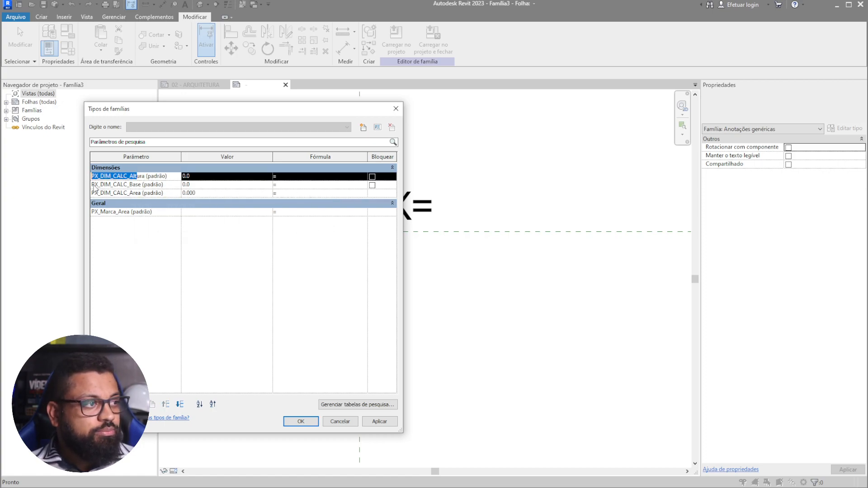
click(289, 194)
key(ctrl+v)
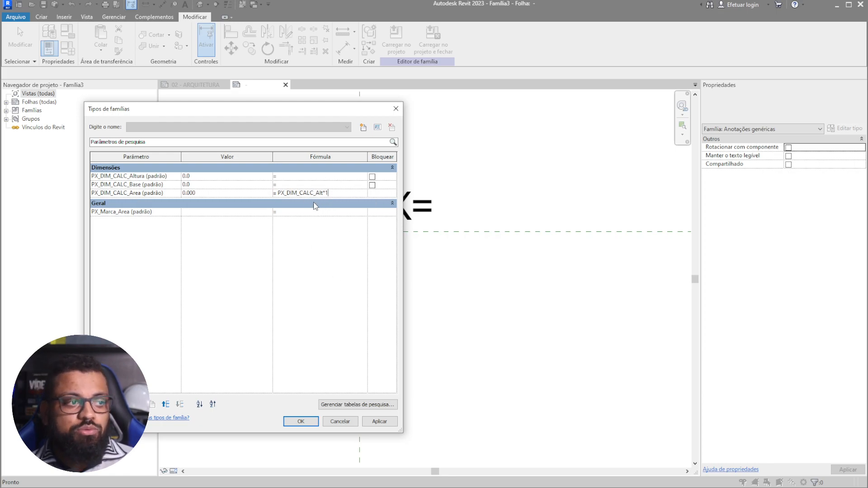
click(311, 242)
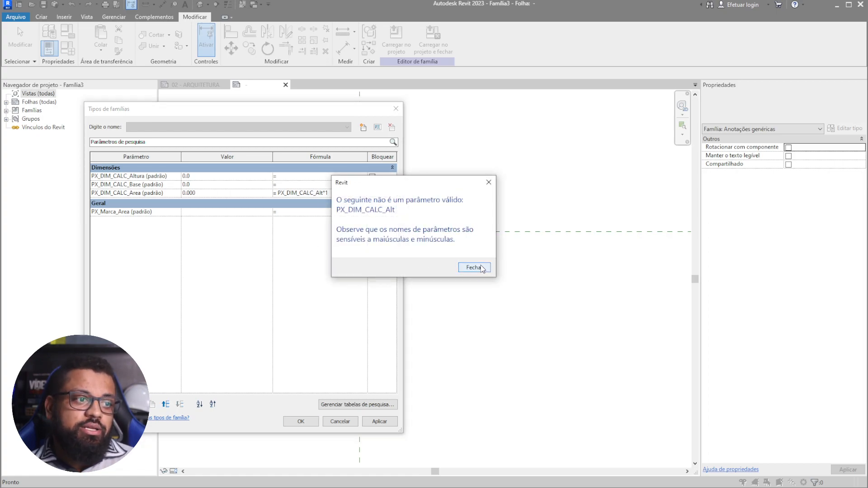
click(473, 268)
click(330, 194)
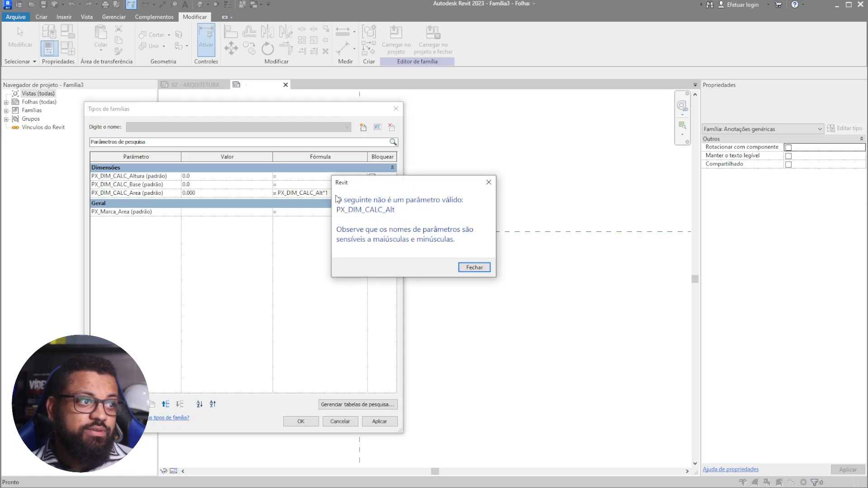
click(488, 183)
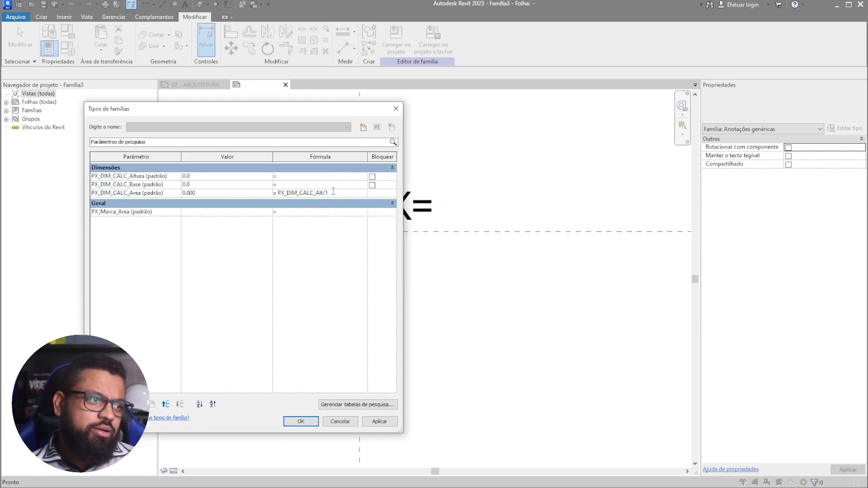
click(340, 265)
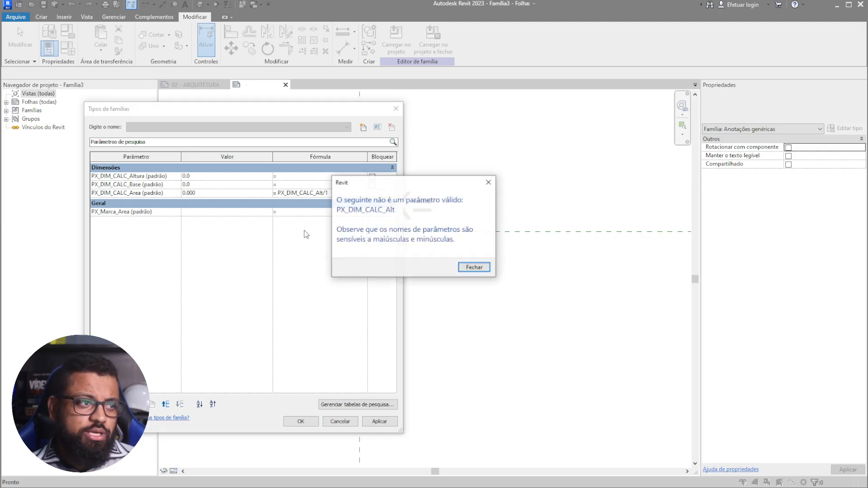
click(473, 267)
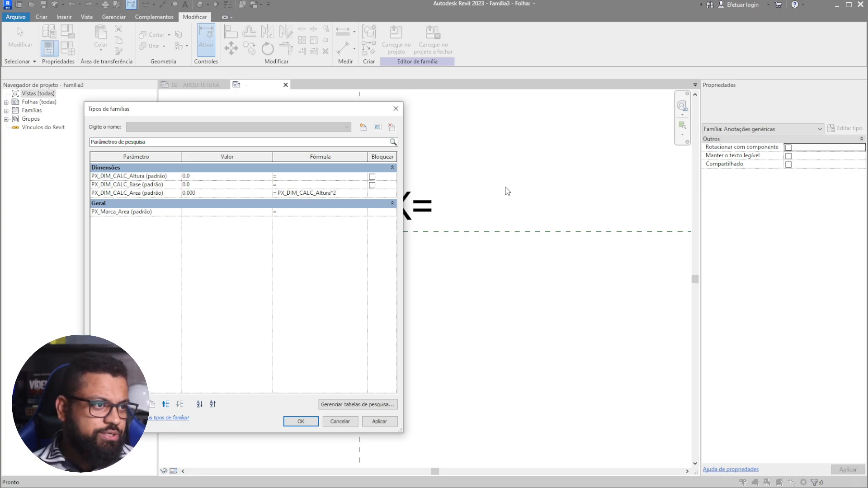
click(330, 261)
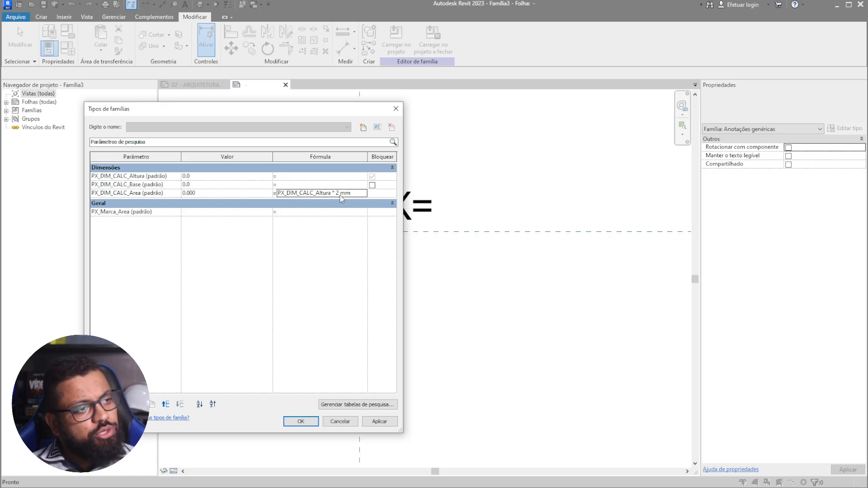
- Replace the trailing 2 mm so the Area formula is PX_DIM_CALC_Altura times PX_DIM_CALC_Base
click(143, 186)
drag(142, 186, 125, 185)
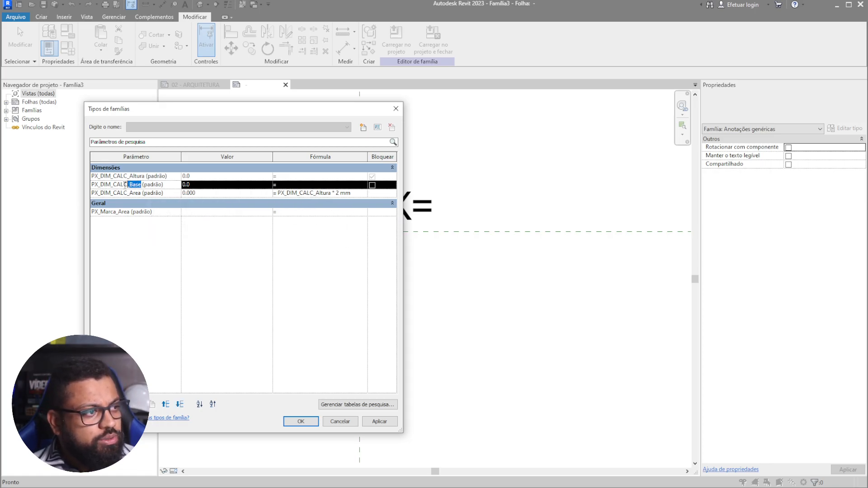
click(93, 186)
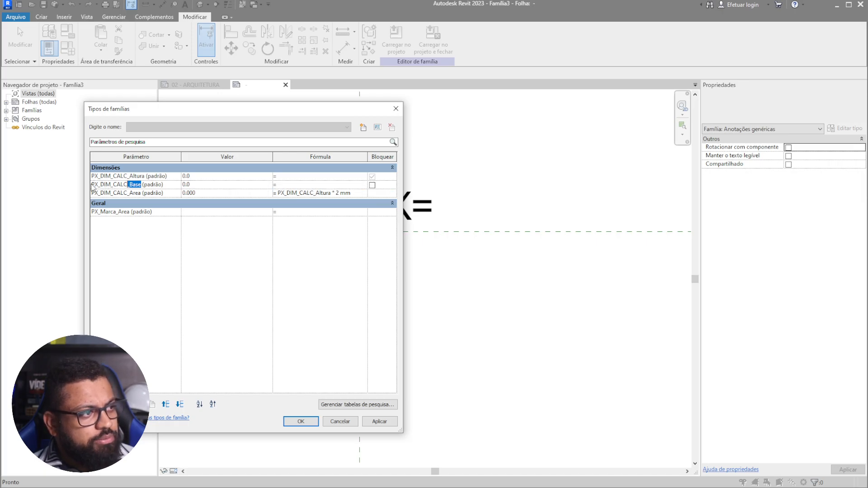
shift+click(141, 184)
key(ctrl+c)
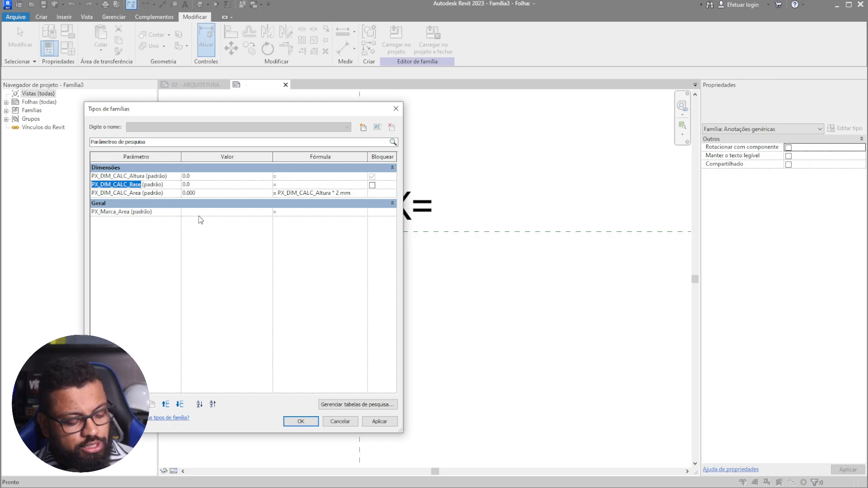
click(337, 193)
drag(353, 193, 336, 195)
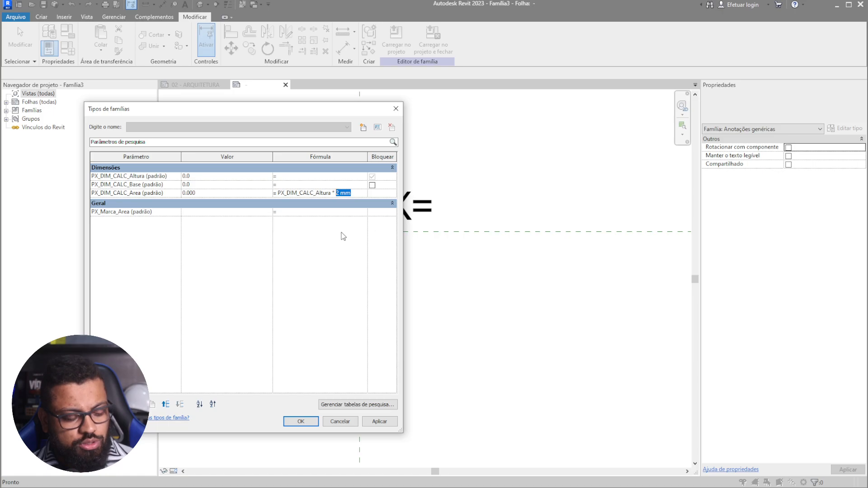
key(ctrl+v)
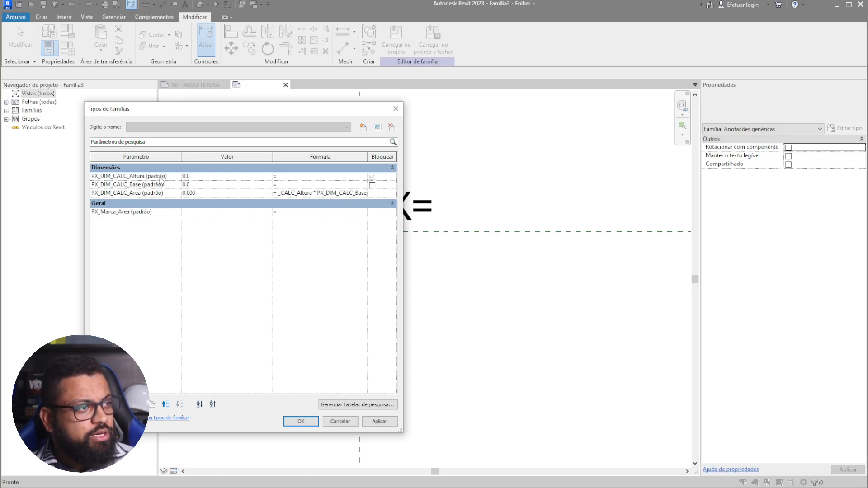
click(327, 246)
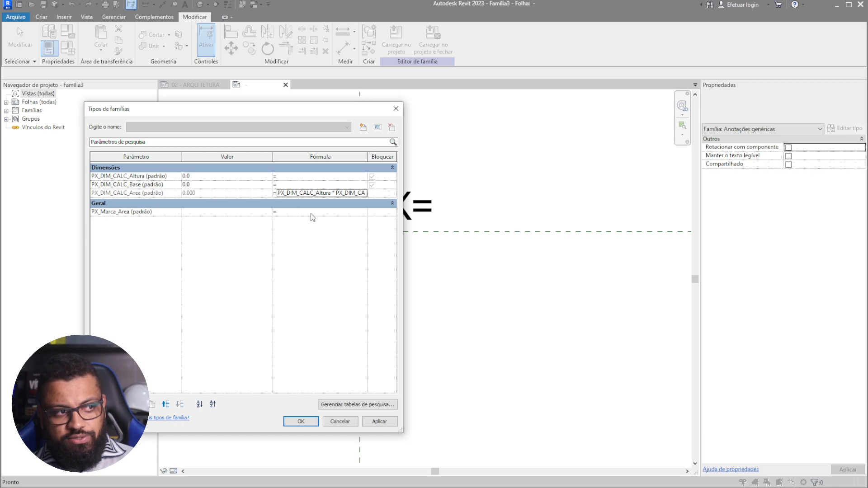
- Give PX_Marca_Area the value A, apply, then recheck and close Family Types
click(197, 215)
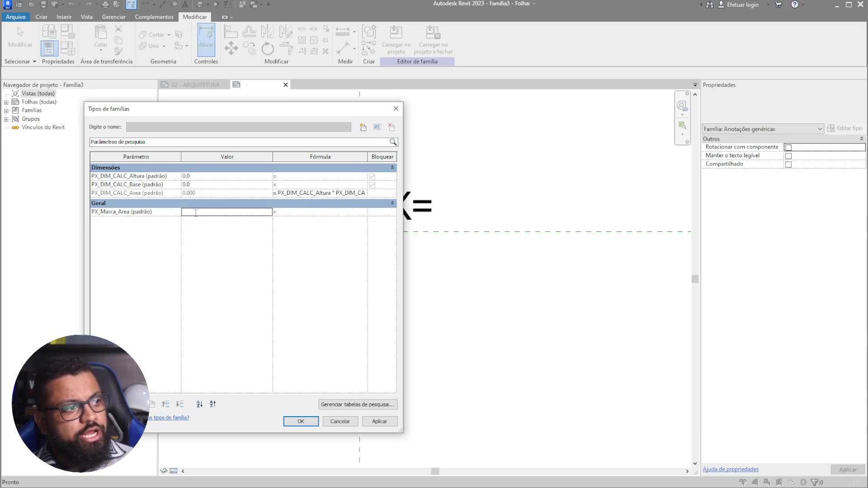
click(196, 213)
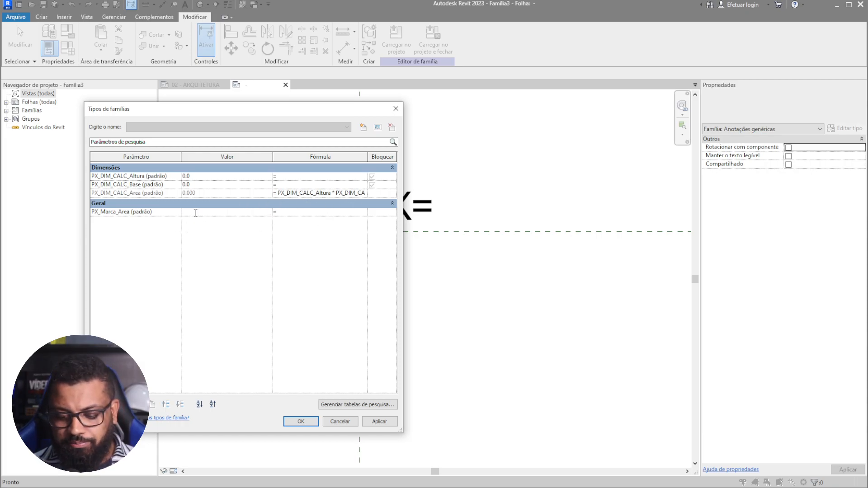
click(317, 421)
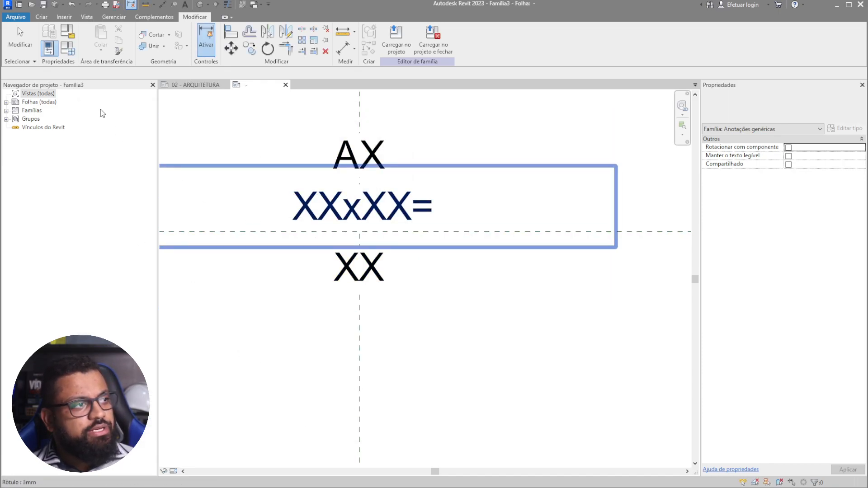
click(68, 47)
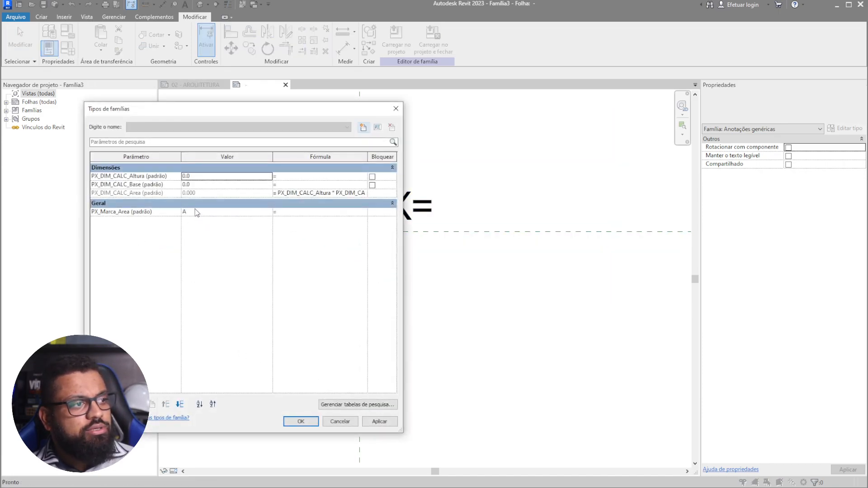
click(341, 422)
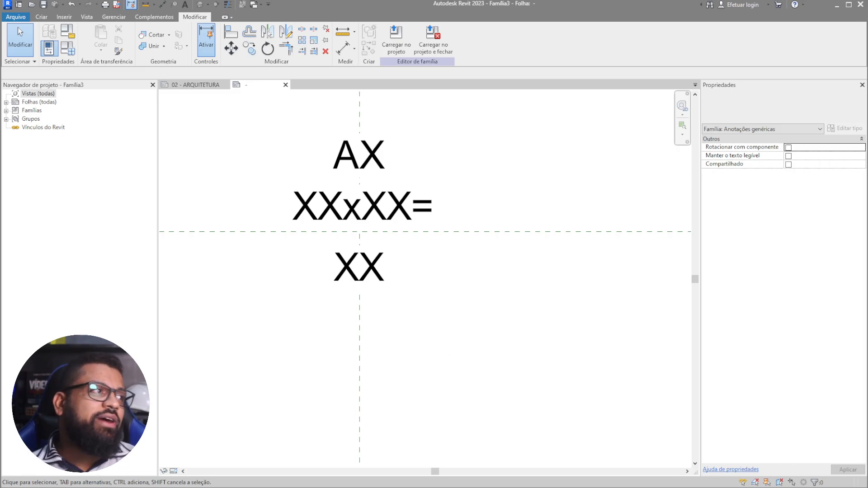
click(20, 16)
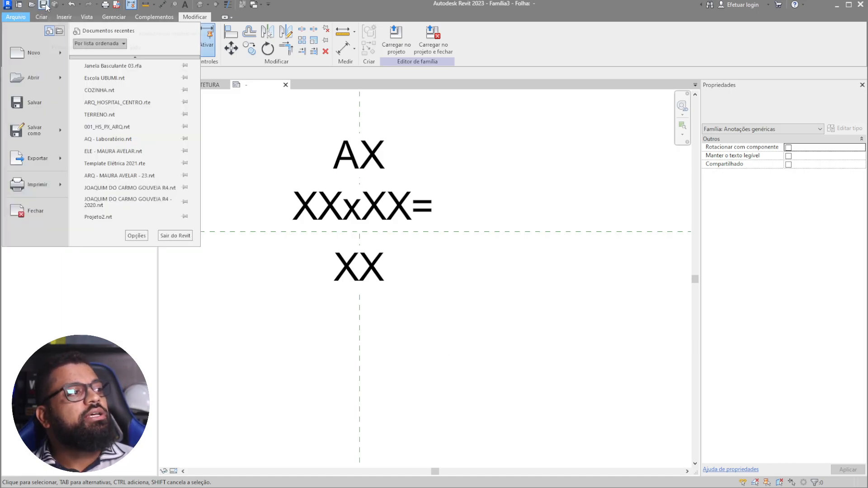
click(588, 363)
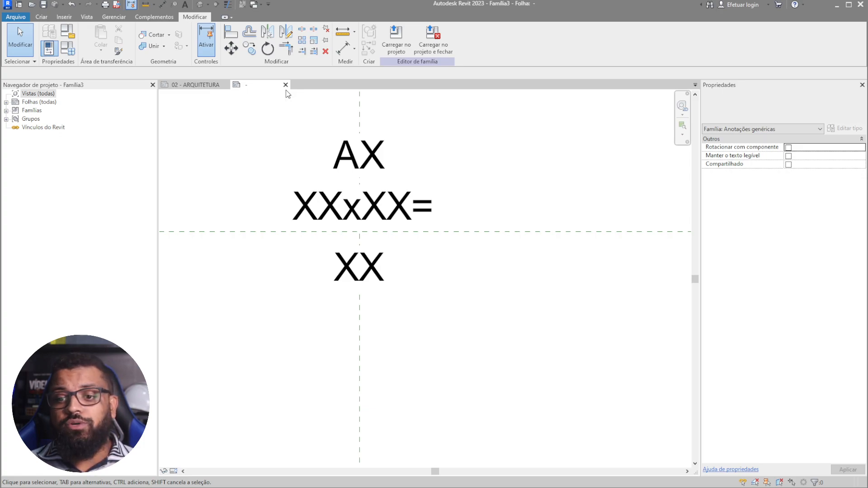
click(419, 218)
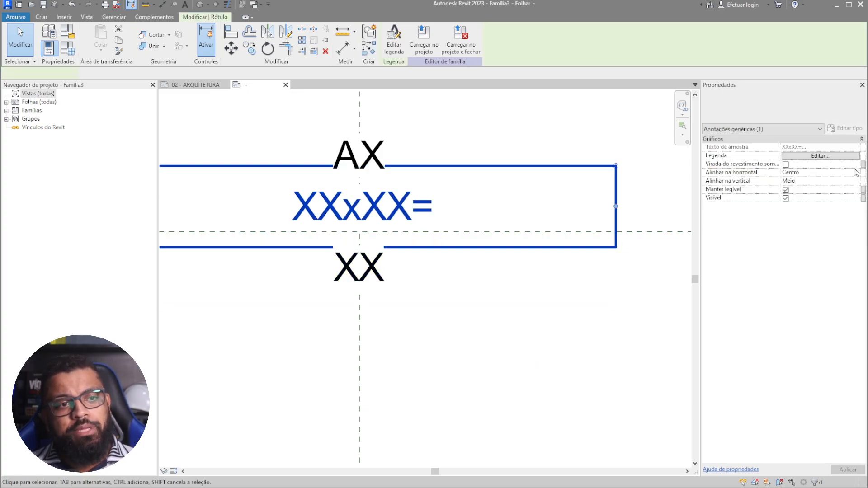
click(840, 155)
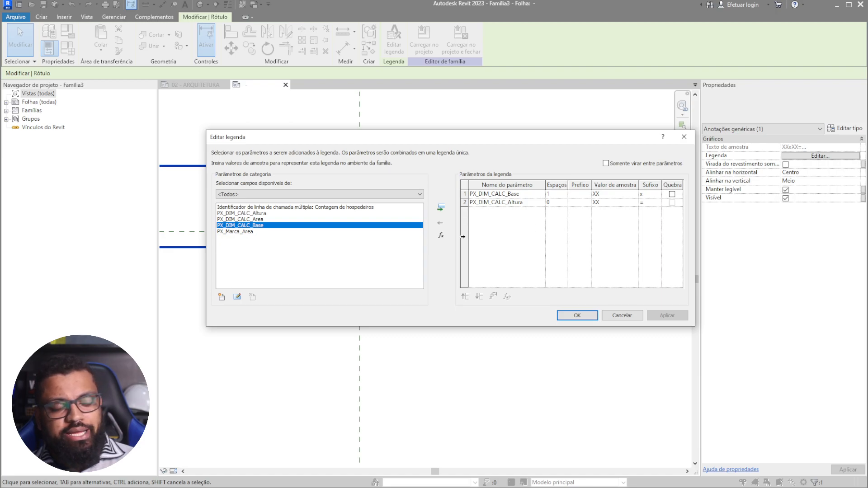
click(222, 297)
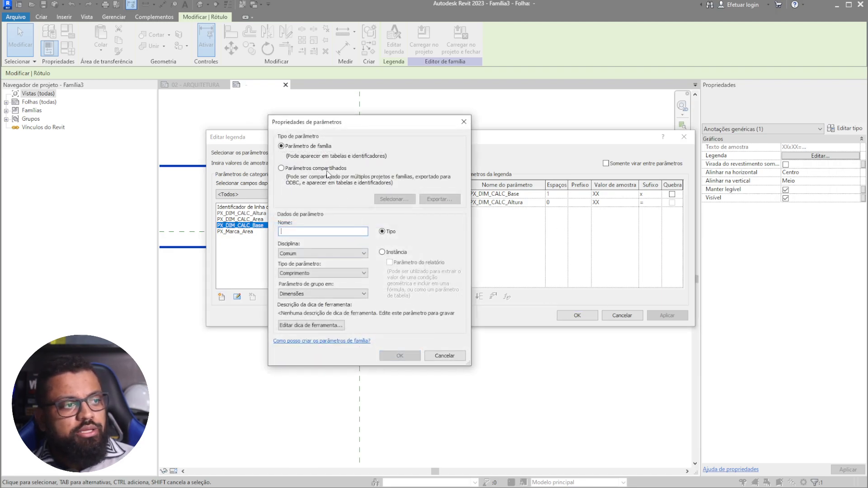
click(327, 173)
click(393, 199)
click(337, 195)
click(335, 216)
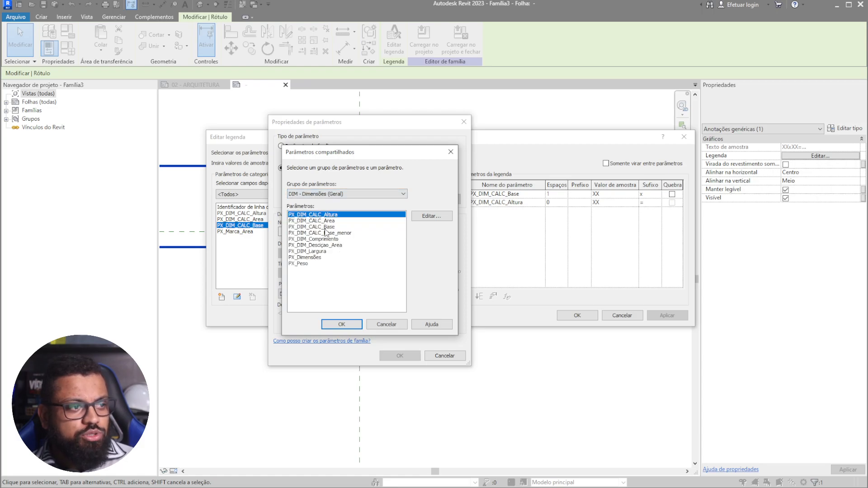
click(325, 233)
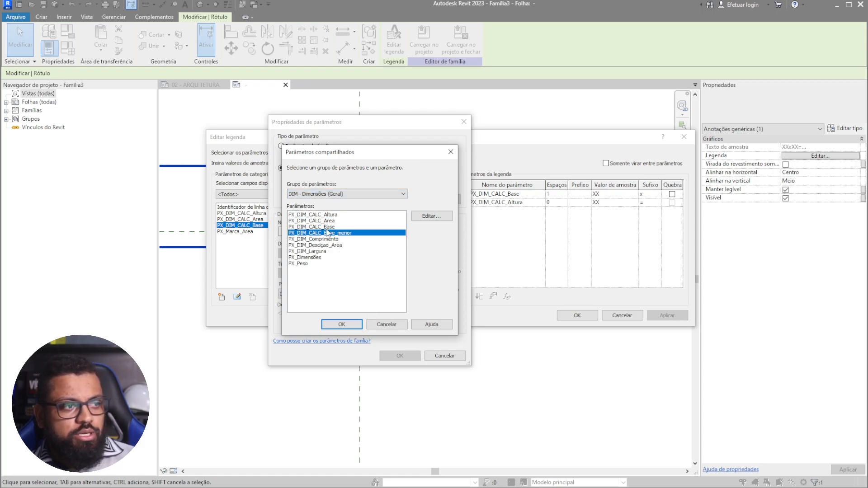
click(387, 325)
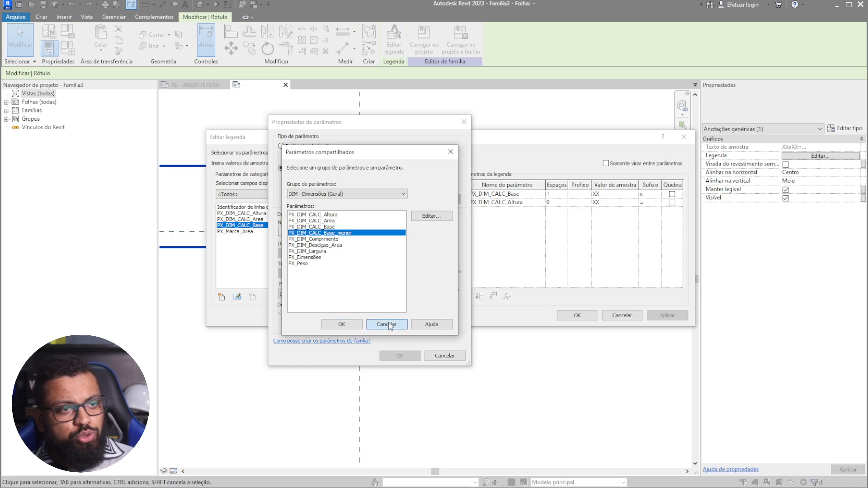
click(444, 355)
click(658, 203)
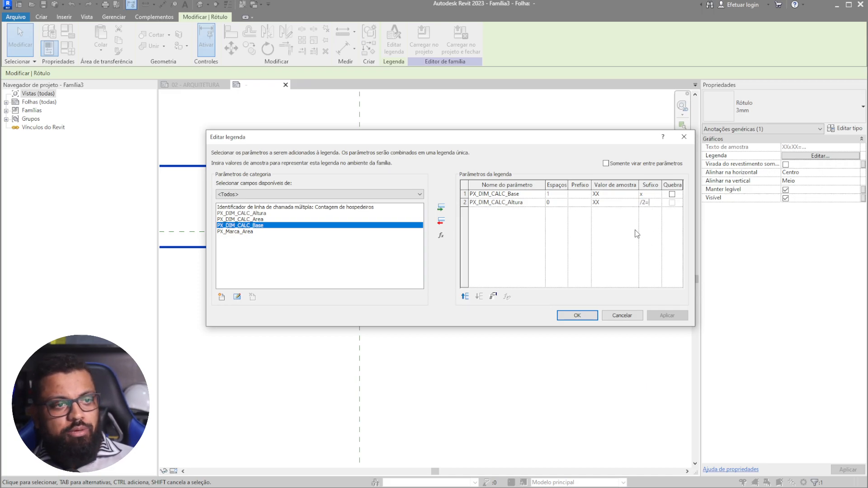
click(621, 315)
click(511, 394)
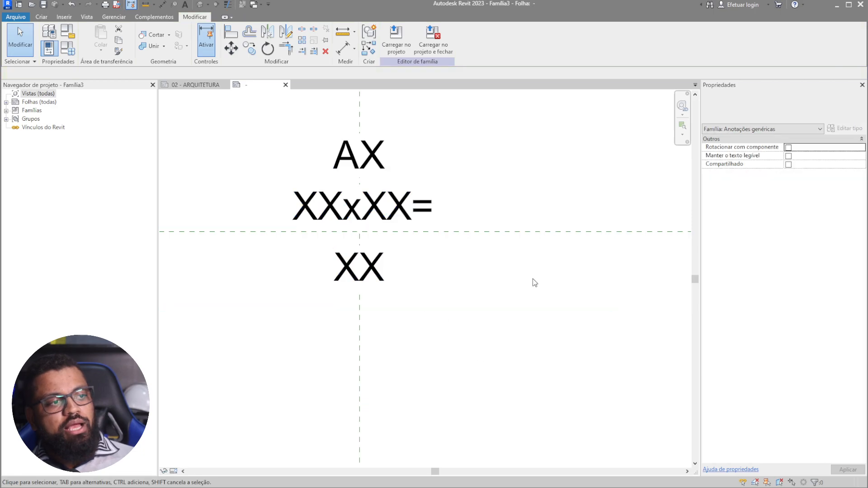
click(286, 85)
- Close the family without saving and choose the SIMB_CALCULO_AREA_RETANGULAR annotation symbol
click(434, 250)
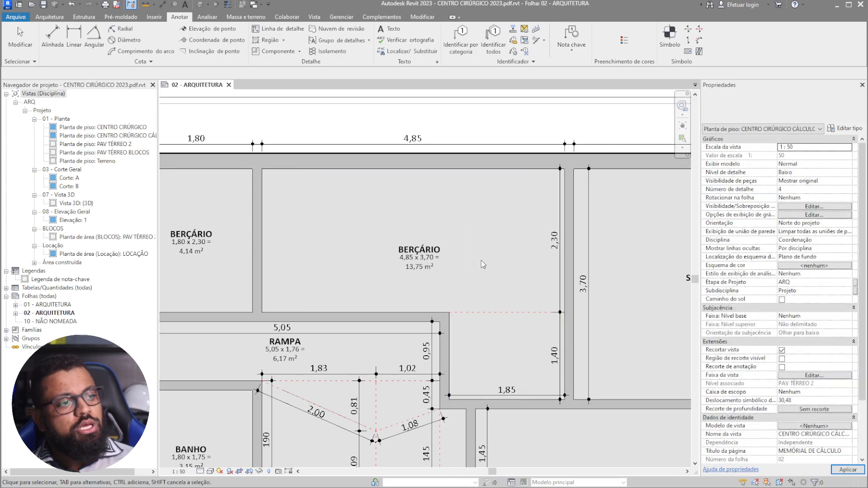
middle_drag(487, 264, 549, 271)
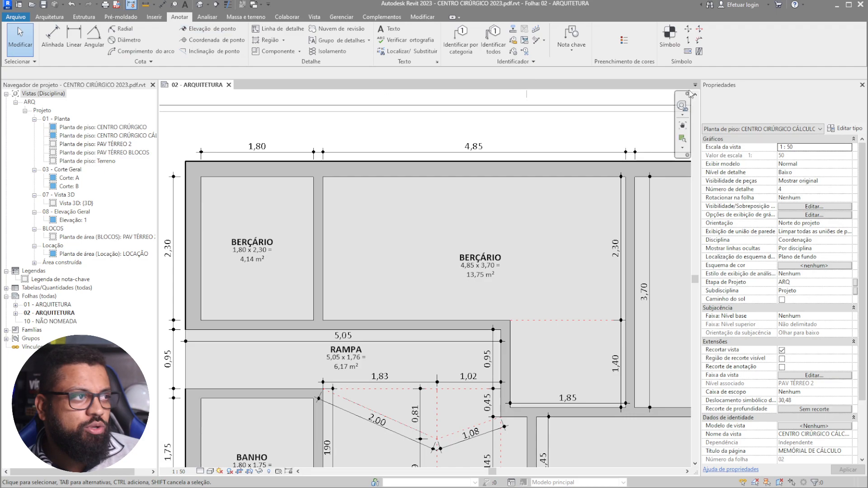
click(671, 45)
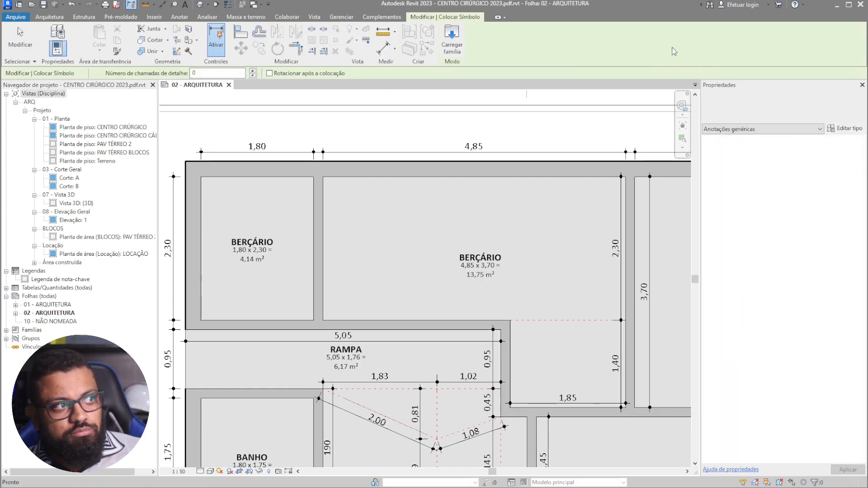
click(765, 99)
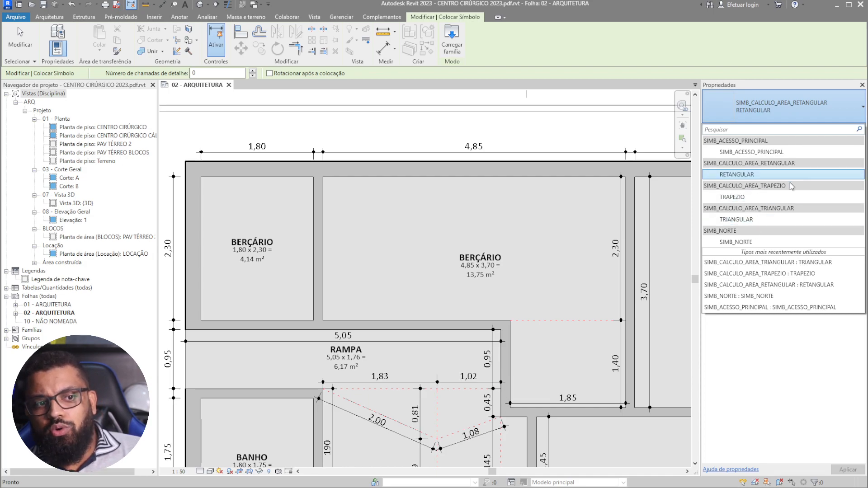
scroll(421, 280, down, 1)
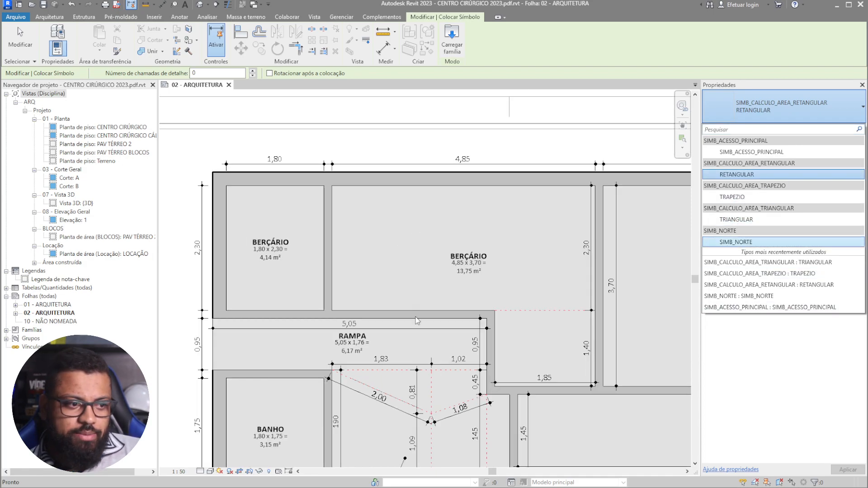
middle_drag(404, 416, 363, 251)
middle_drag(421, 250, 442, 324)
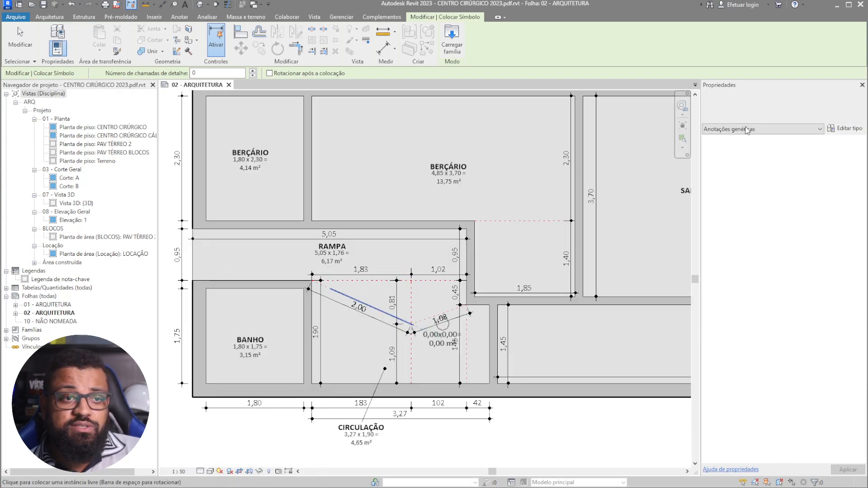
click(767, 113)
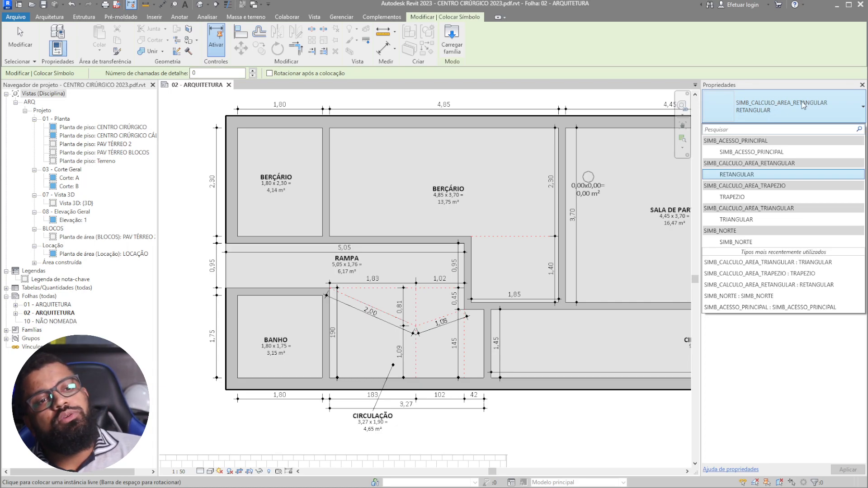
- Keep the RETANGULAR type and place an empty area symbol in the large BERÇÁRIO
middle_drag(467, 189, 451, 209)
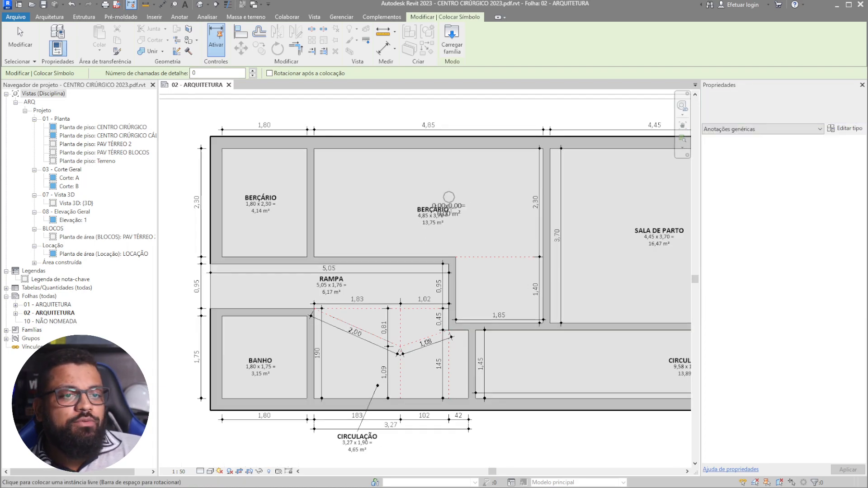
click(846, 128)
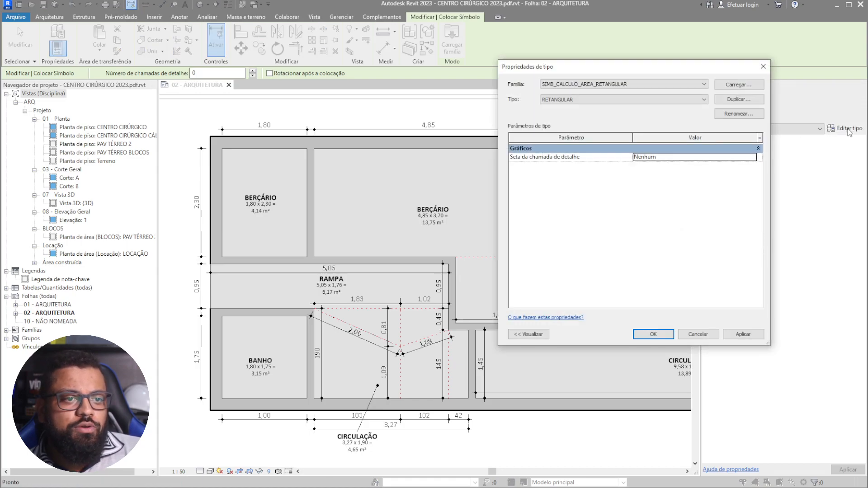
click(708, 337)
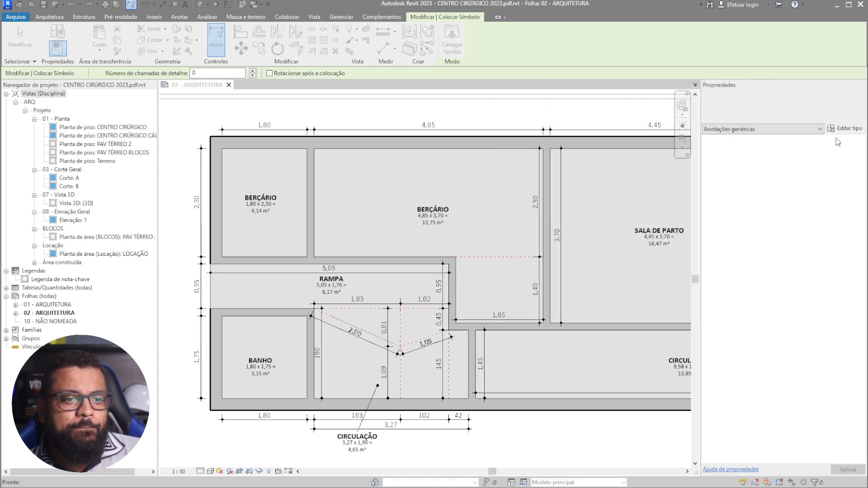
click(798, 103)
click(799, 103)
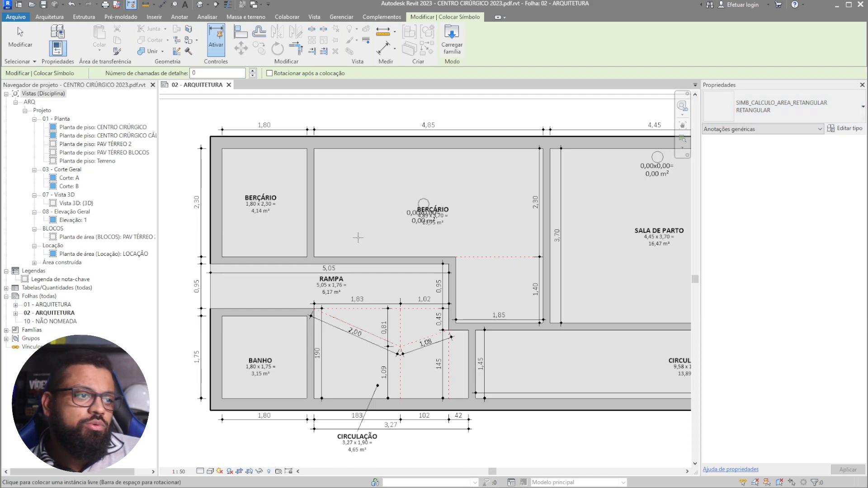
click(373, 204)
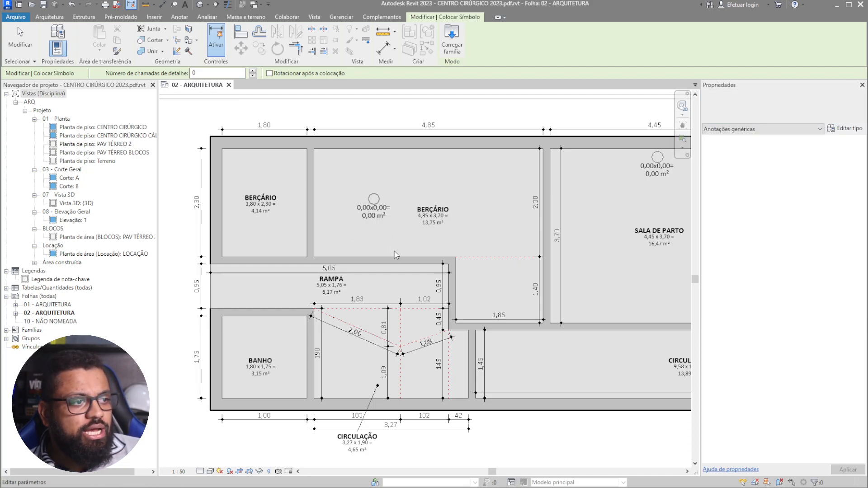
key(Escape)
key(Escape)
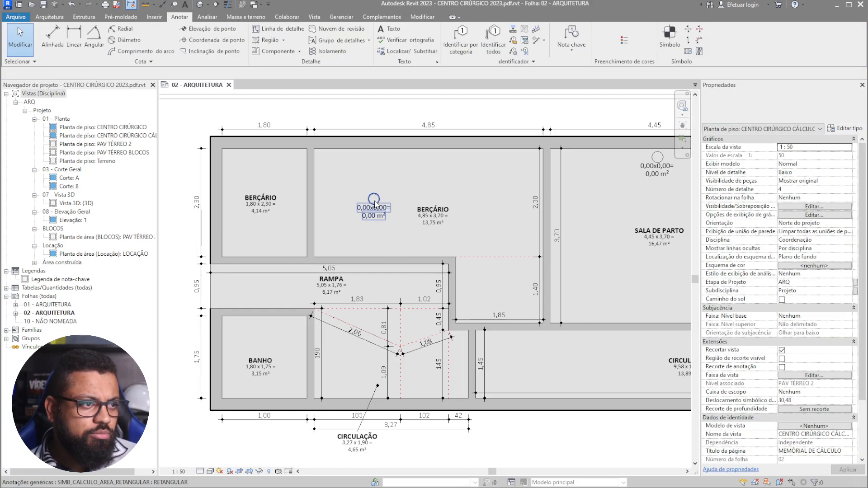
- Give the placed BERÇÁRIO area symbol the mark A
click(374, 203)
scroll(374, 202, up, 2)
click(375, 201)
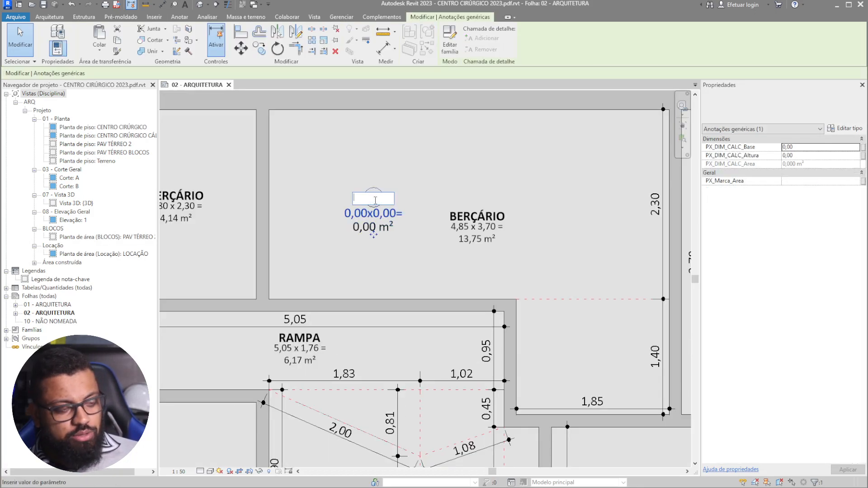
click(407, 217)
click(416, 219)
click(395, 215)
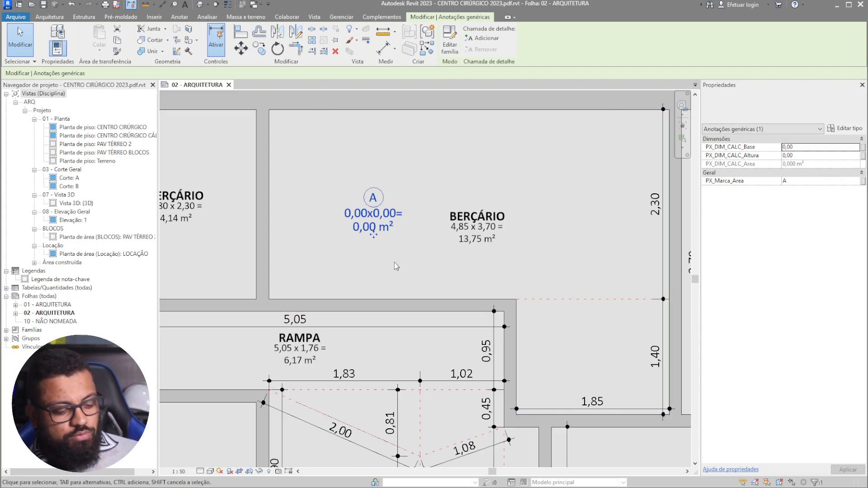
- Create a similar A symbol below the BERÇÁRIO with CS and recentre the plan on both tags
key(c)
key(s)
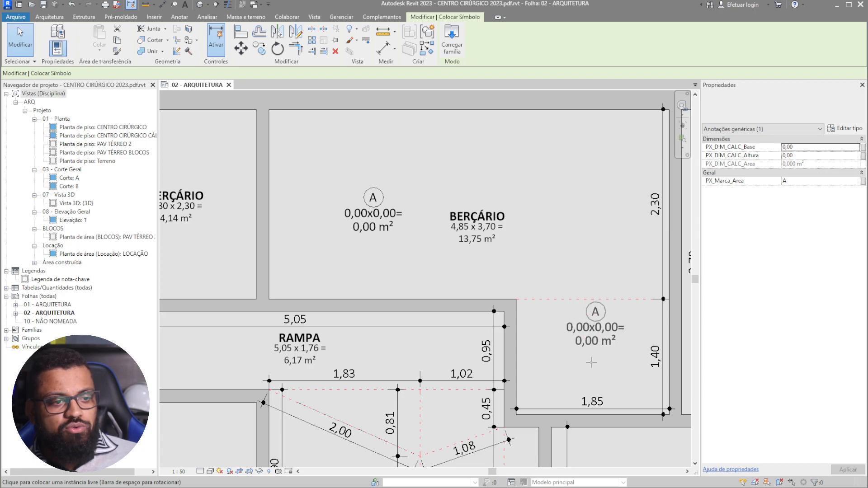
click(586, 352)
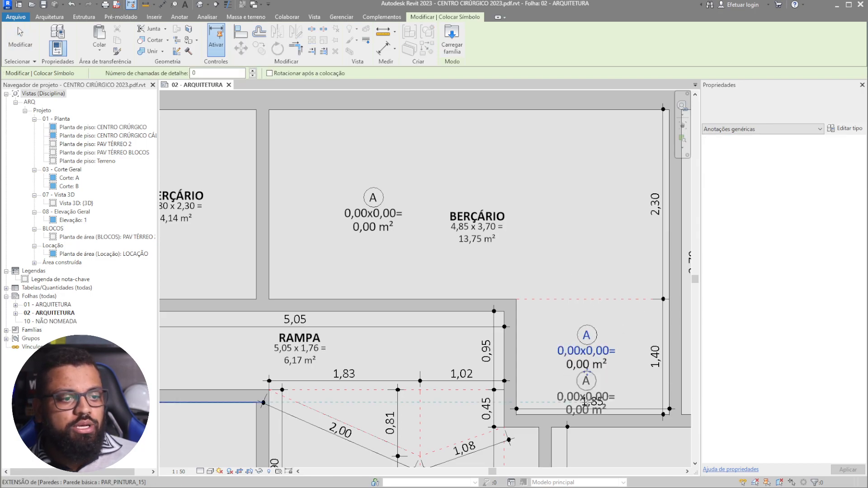
scroll(531, 364, down, 2)
key(Escape)
key(Escape)
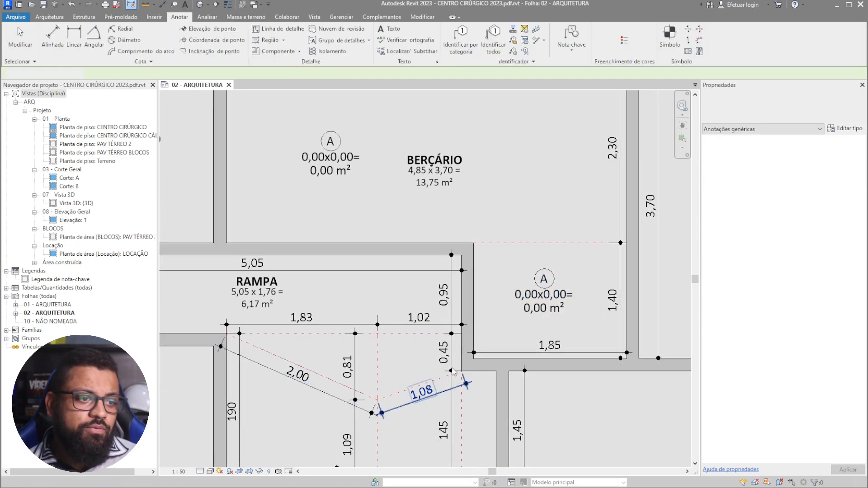
scroll(360, 217, down, 1)
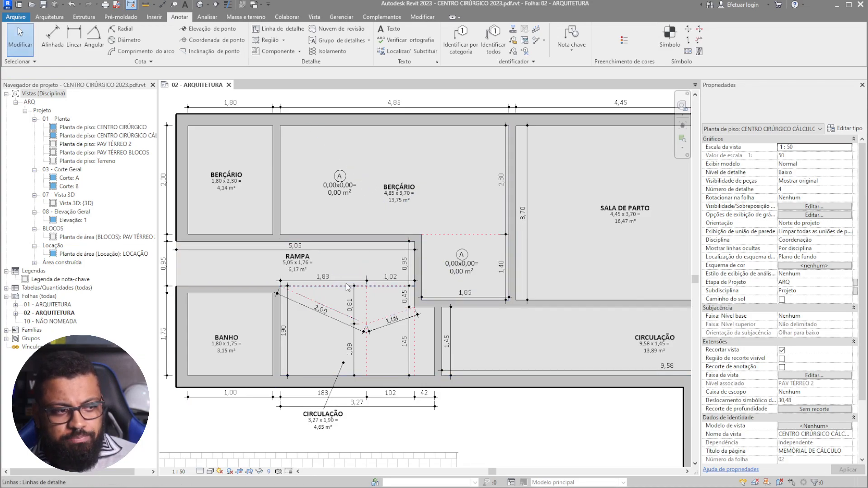
scroll(391, 176, up, 2)
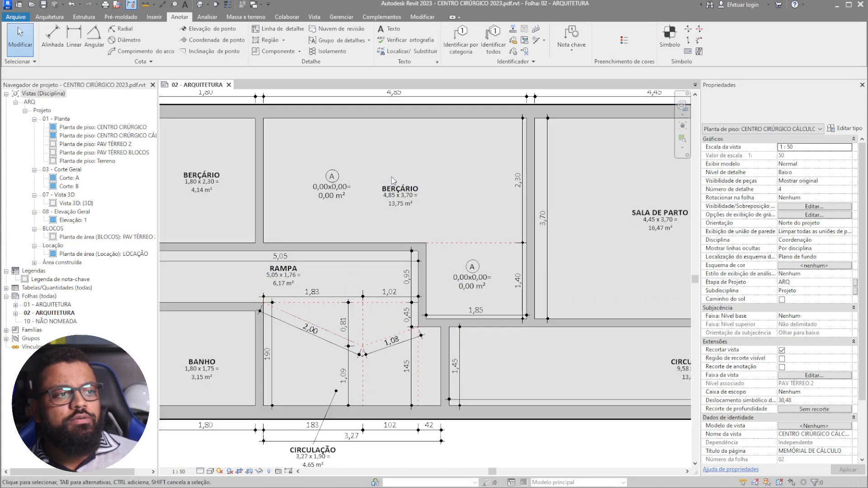
middle_drag(463, 224, 447, 237)
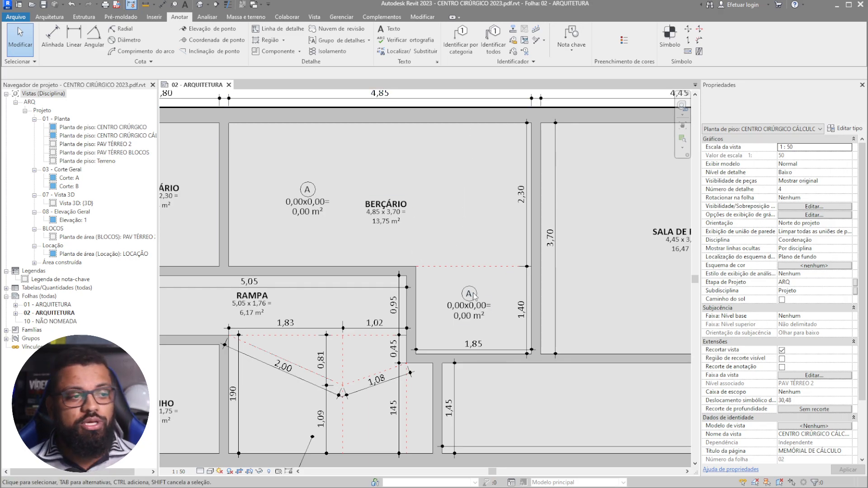
middle_drag(510, 277, 517, 301)
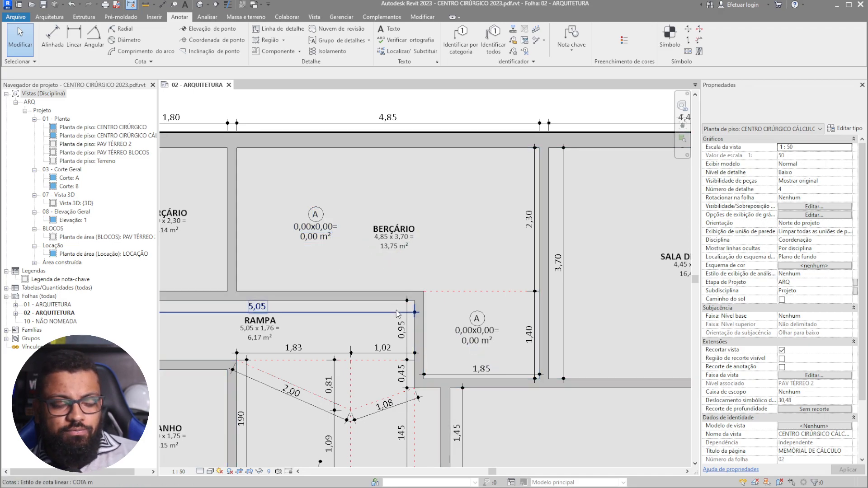
- Enter base 2,30 and height 4,85 on the Berçário area tag and apply them
scroll(346, 251, up, 1)
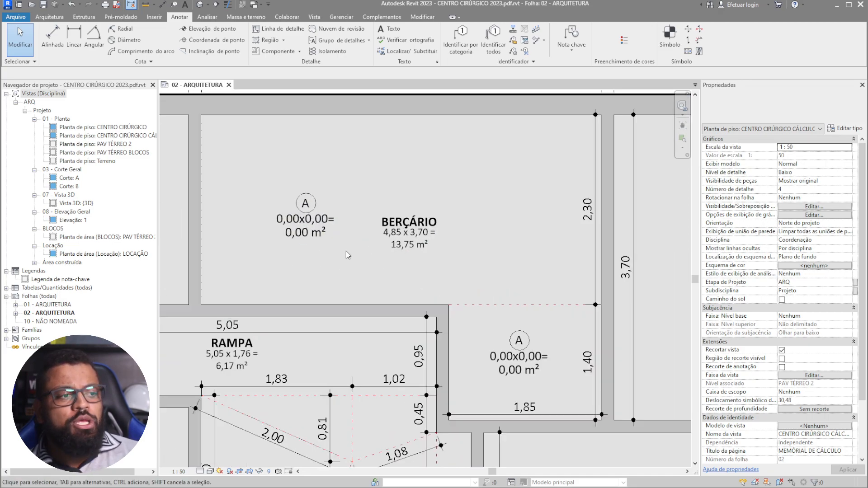
click(307, 221)
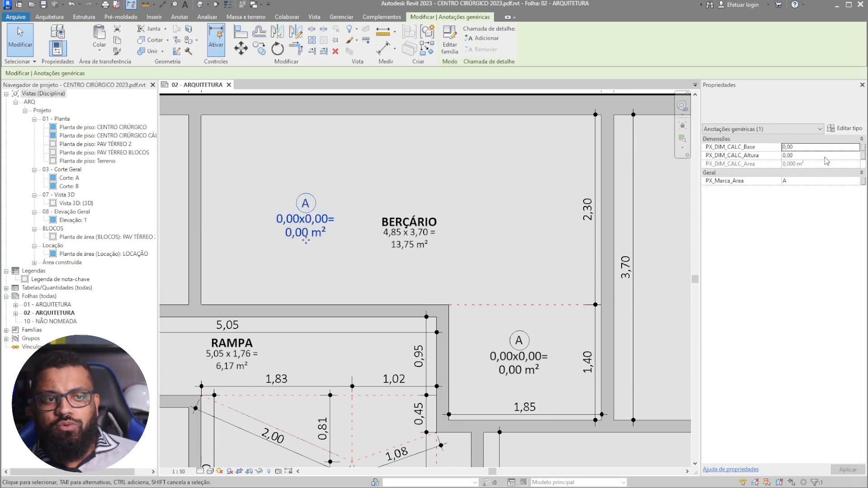
middle_drag(530, 221, 511, 267)
click(803, 150)
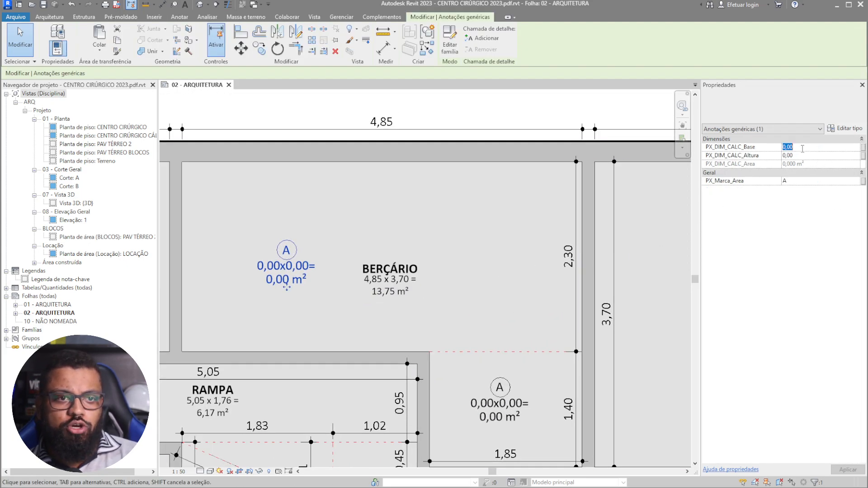
text(2,3)
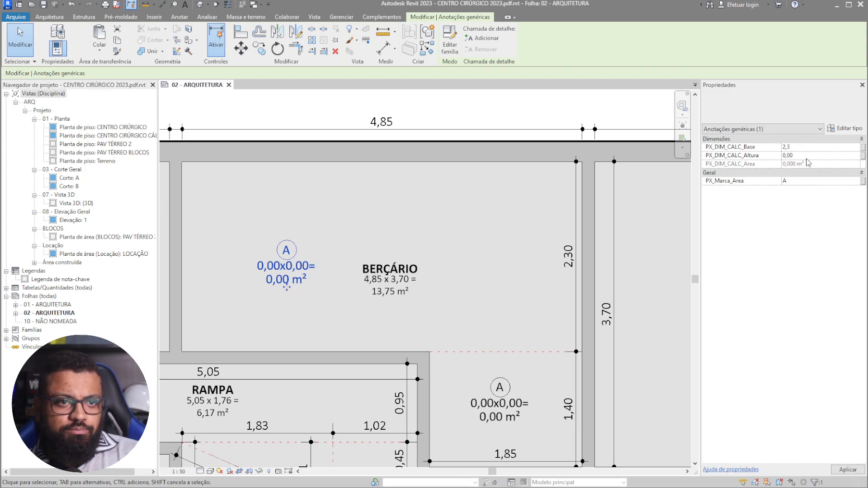
click(805, 156)
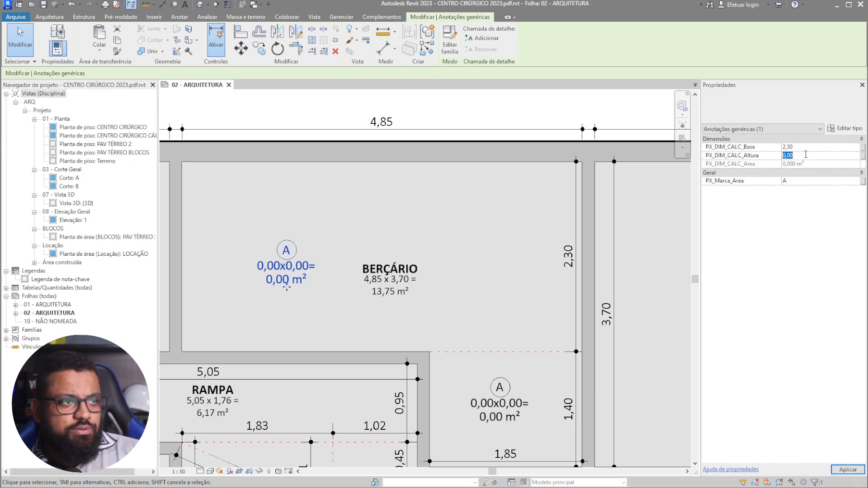
text(4,85)
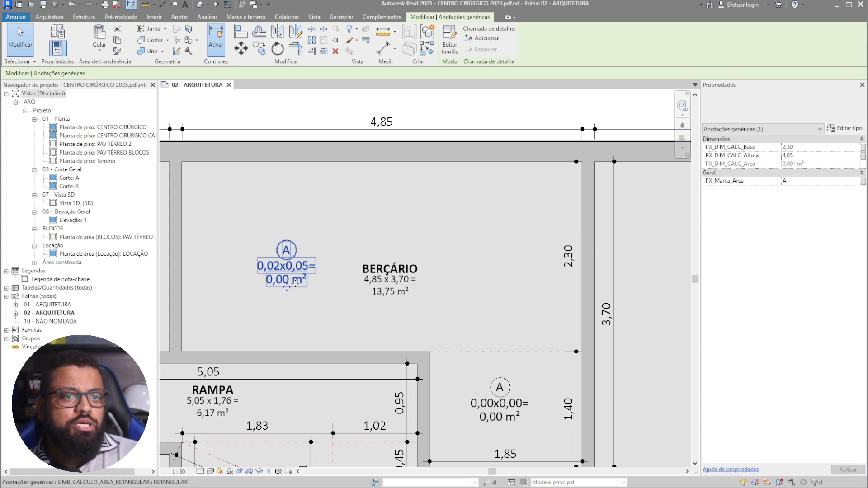
middle_drag(287, 284, 303, 285)
scroll(303, 286, up, 2)
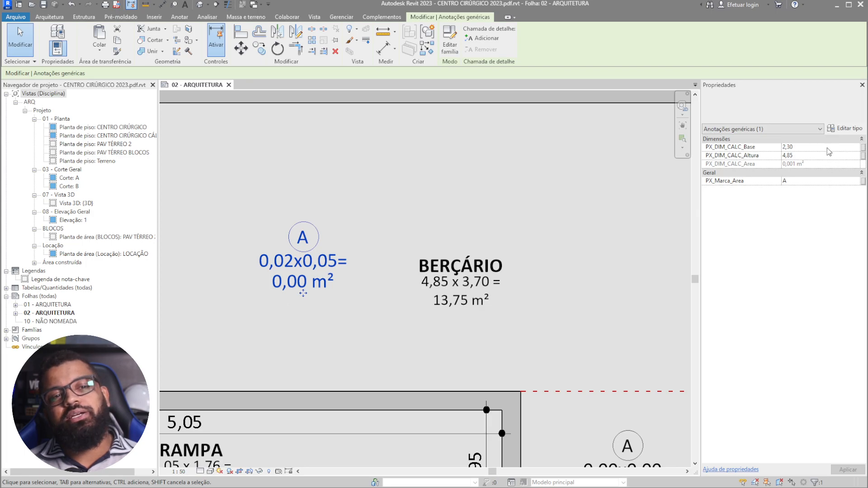
key(u)
key(n)
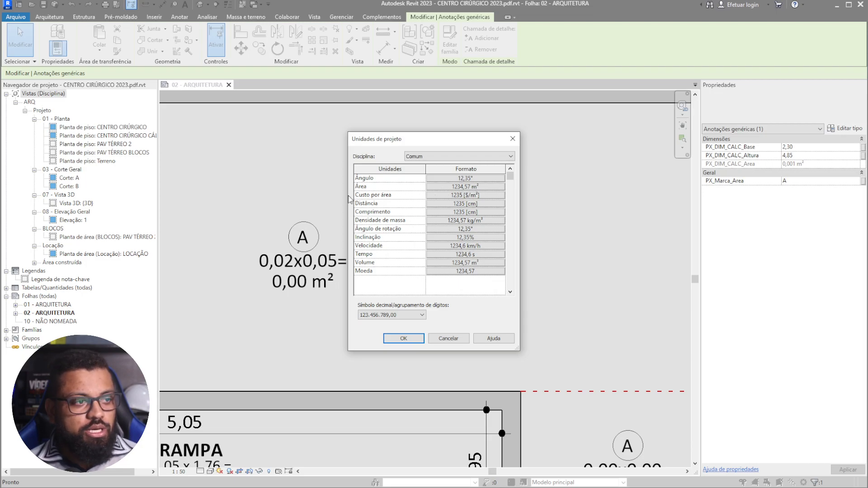
click(468, 205)
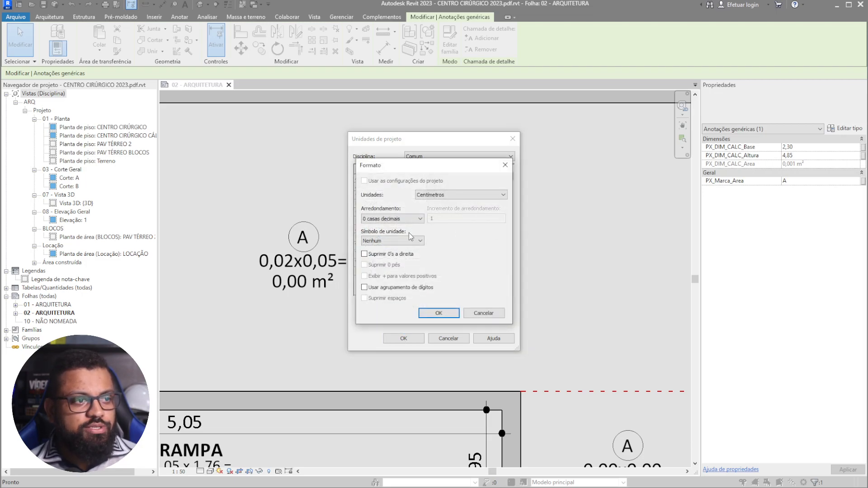
click(483, 315)
click(457, 340)
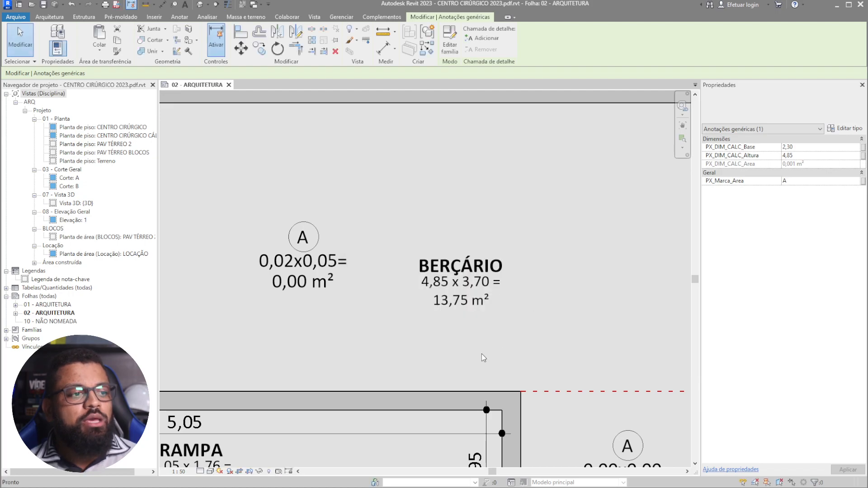
click(501, 335)
scroll(369, 297, down, 3)
scroll(389, 317, up, 2)
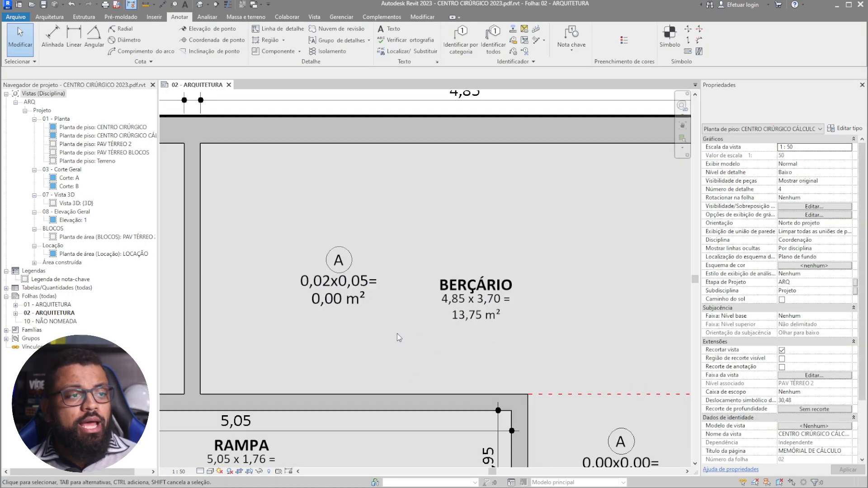
click(349, 288)
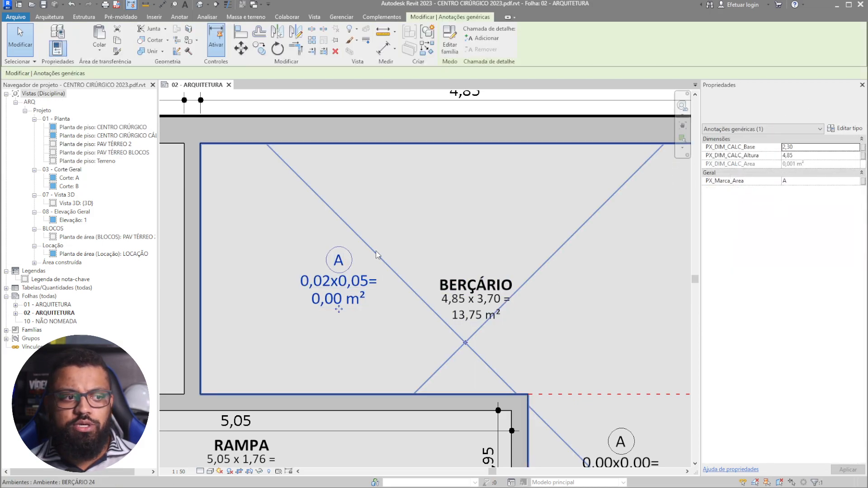
- Set the Berçário tag's base to 2,35 and height to 4,85
click(341, 290)
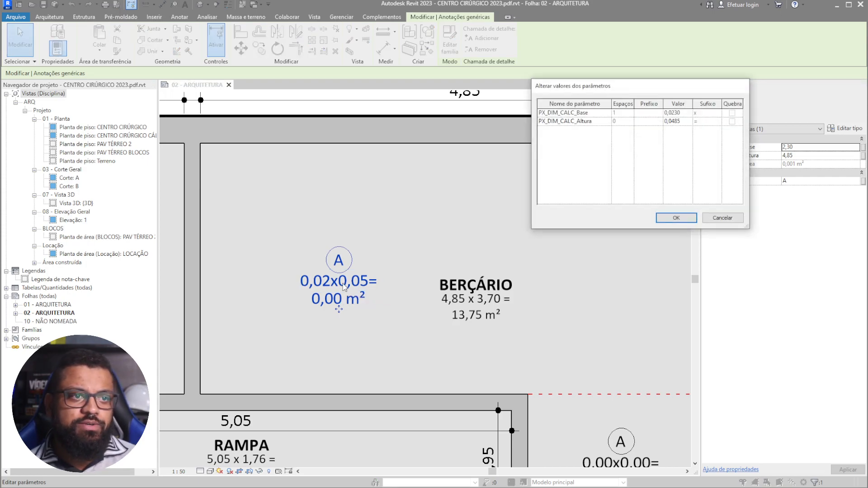
click(685, 114)
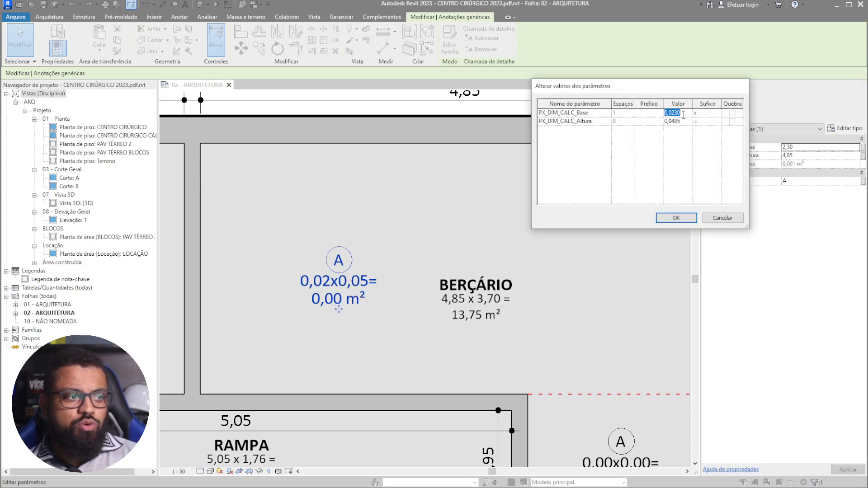
text(2,35)
click(685, 121)
text(4,85)
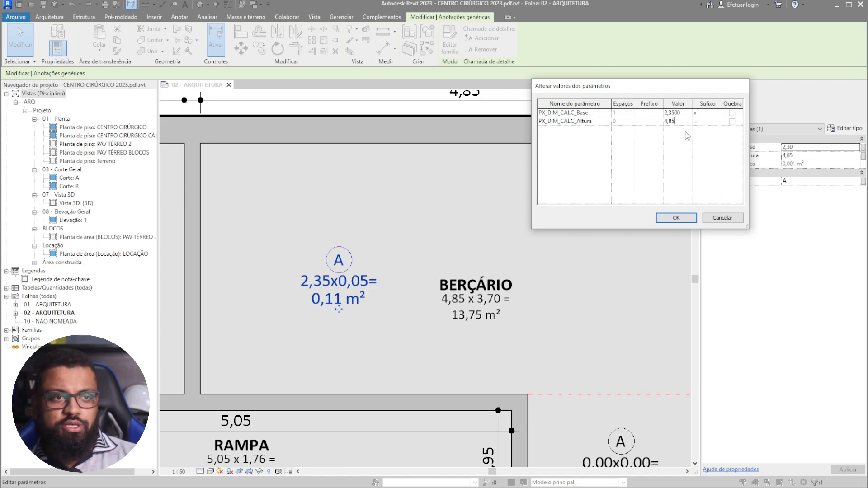
click(676, 218)
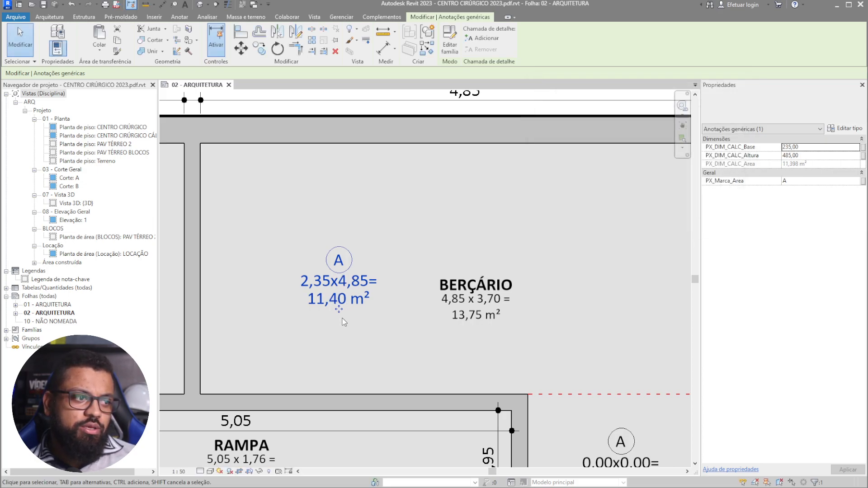
scroll(335, 305, up, 3)
key(Escape)
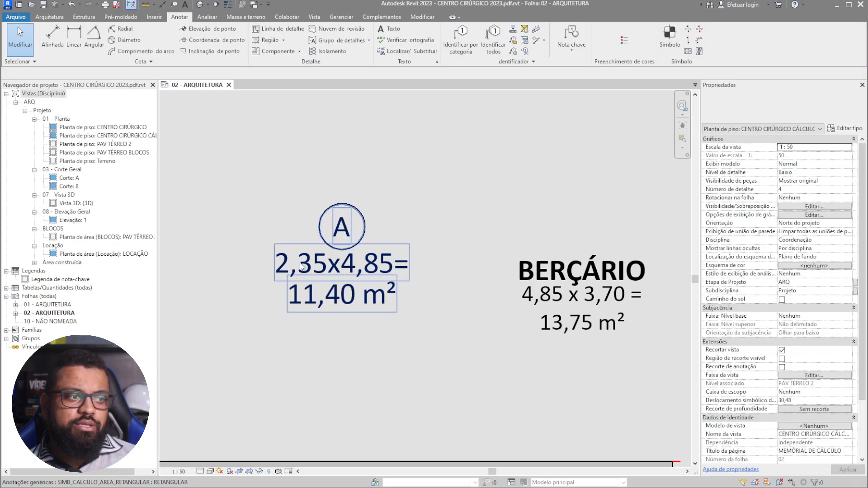
- Set the small room's area tag to base 1,40 and height 1,85
scroll(297, 266, down, 3)
middle_drag(479, 297, 369, 209)
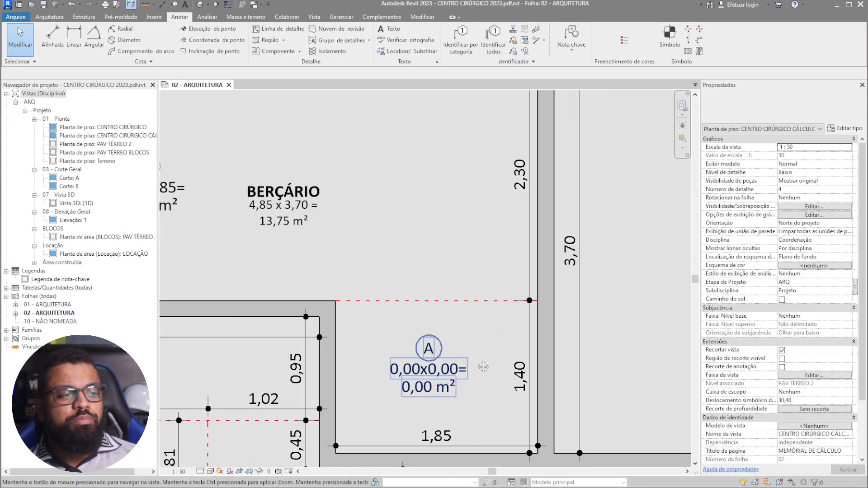
middle_drag(474, 366, 515, 331)
scroll(515, 331, up, 2)
click(514, 330)
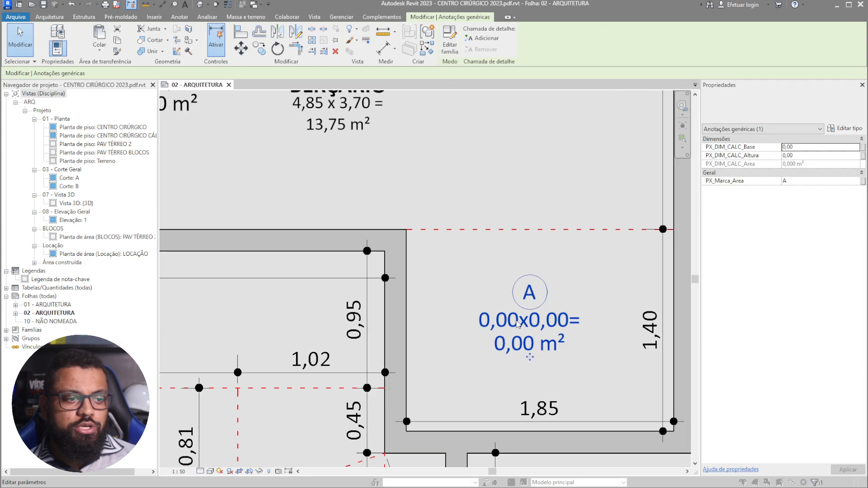
click(514, 330)
double_click(684, 113)
text(1,)
double_click(677, 122)
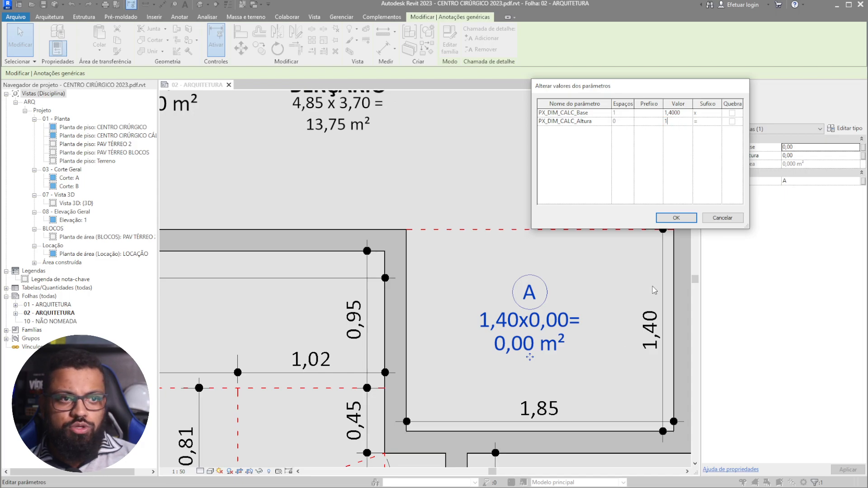
click(677, 218)
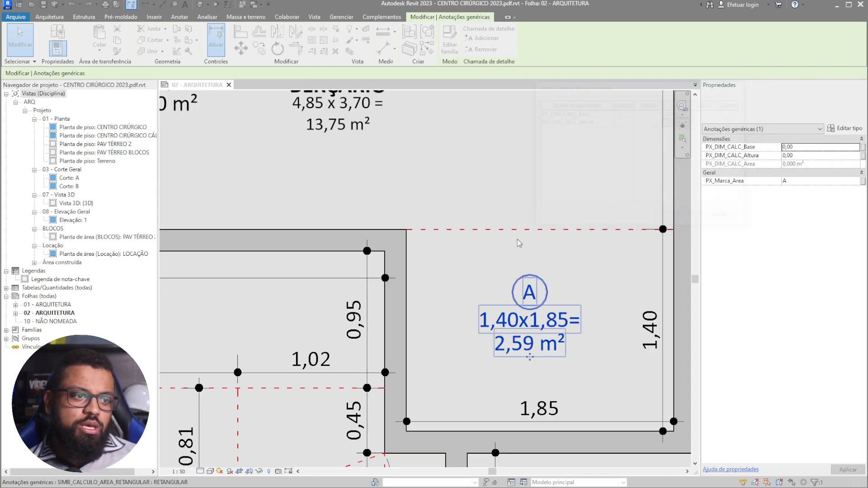
scroll(561, 247, down, 3)
scroll(354, 251, up, 5)
scroll(354, 252, down, 3)
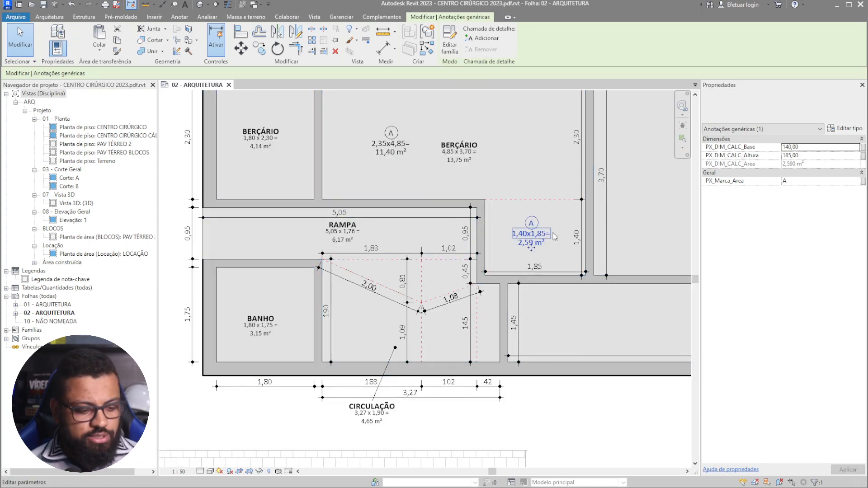
- Place two more copies of the area tag in the ramp area using CS
key(c)
key(s)
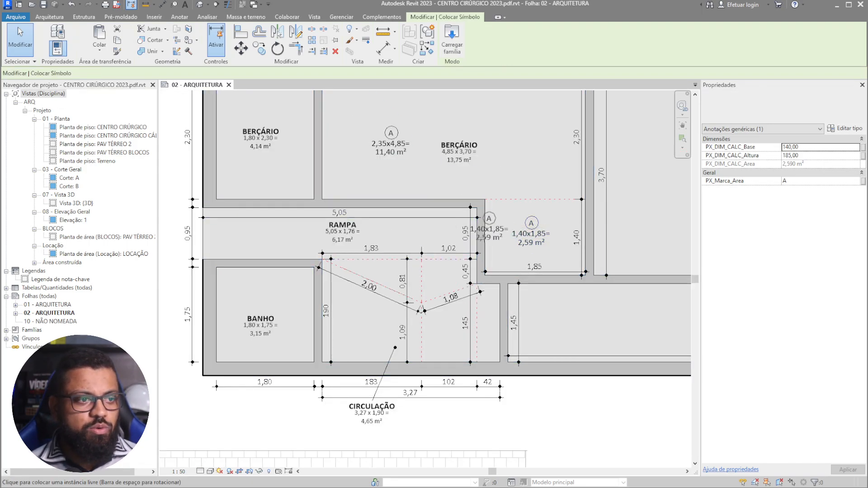
scroll(364, 271, up, 3)
scroll(396, 285, up, 2)
click(392, 285)
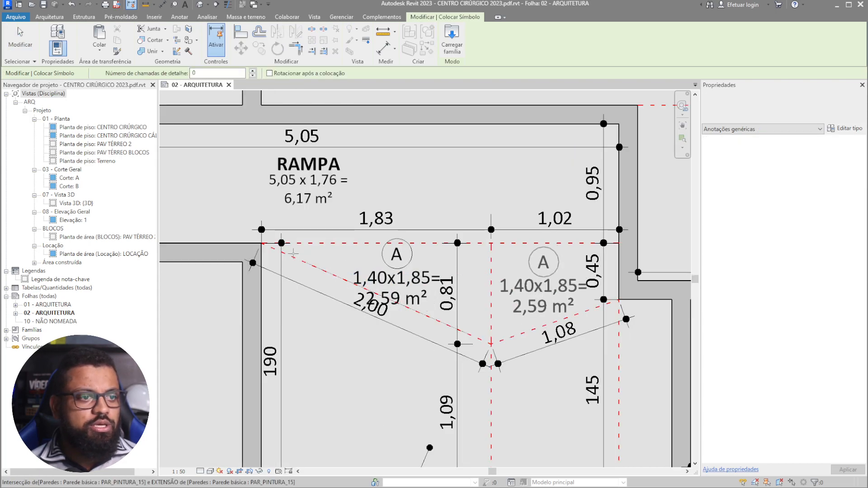
scroll(351, 229, down, 2)
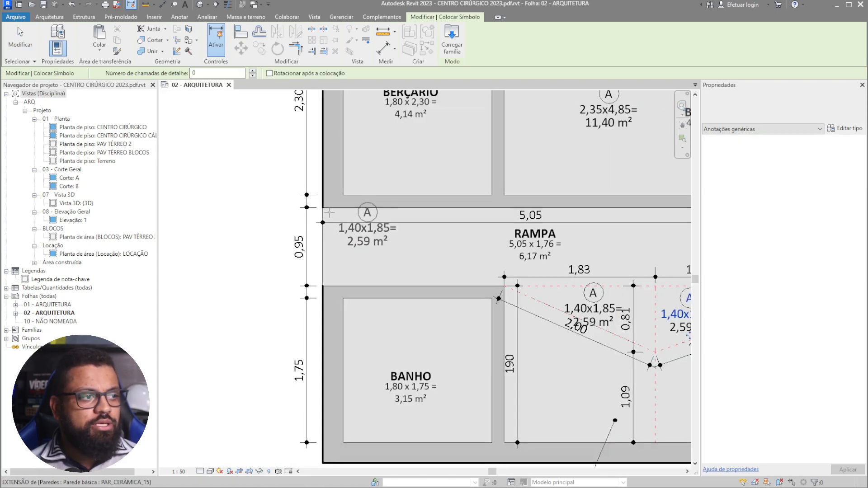
click(431, 256)
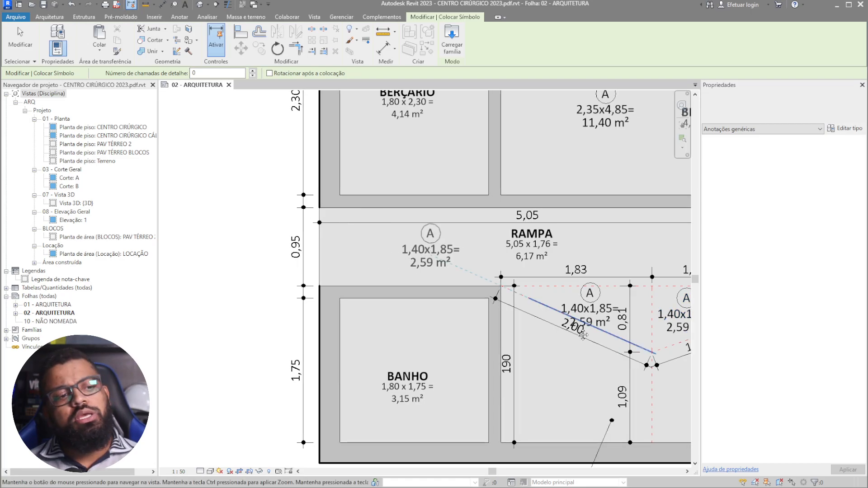
scroll(638, 349, down, 1)
middle_drag(638, 348, 477, 346)
key(Escape)
scroll(449, 323, up, 3)
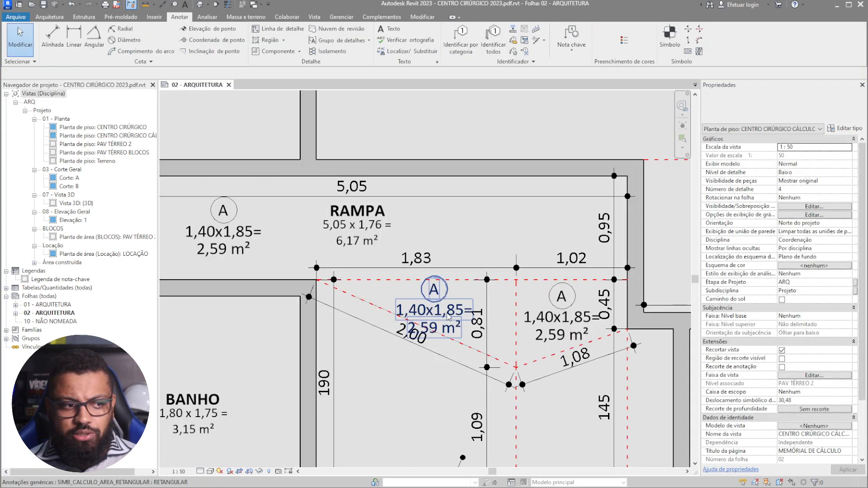
- Switch the middle ramp tag to the TRIANGULAR area type
click(435, 312)
click(778, 109)
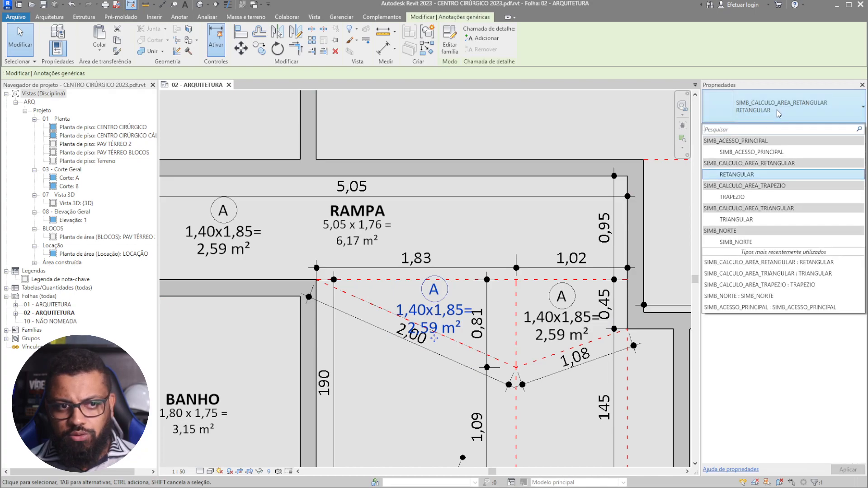
click(742, 219)
click(552, 333)
middle_drag(552, 333, 486, 333)
click(371, 328)
scroll(371, 346, up, 3)
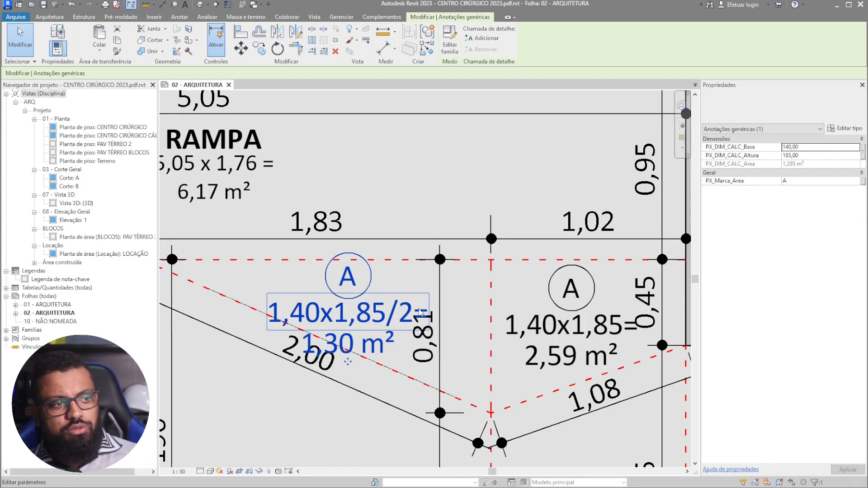
- Change the right-hand ramp tag to the trapezoid type and move it into its region
middle_drag(581, 313, 523, 302)
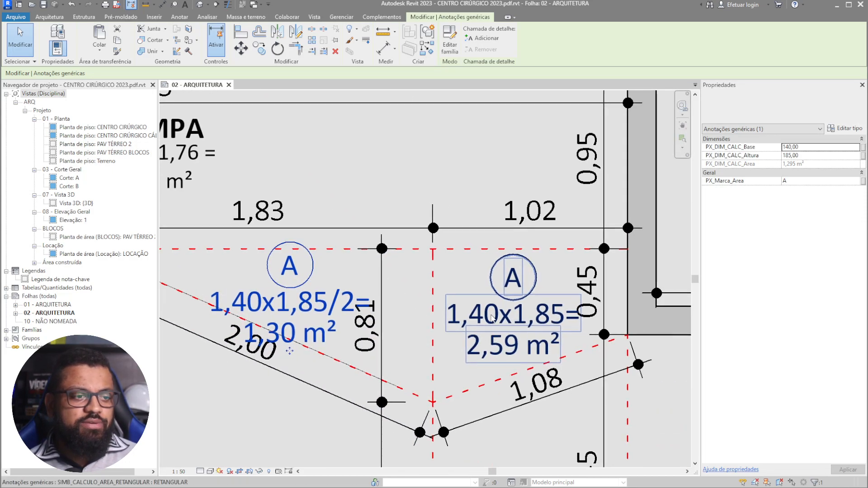
click(524, 302)
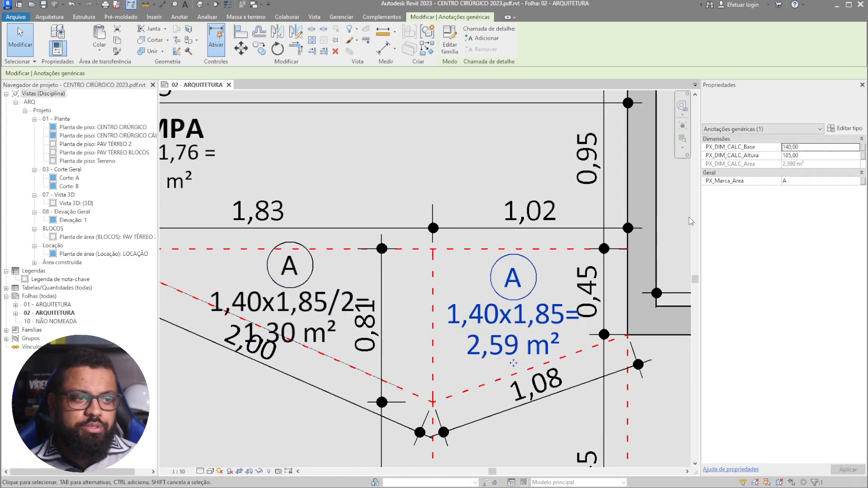
click(792, 103)
click(745, 206)
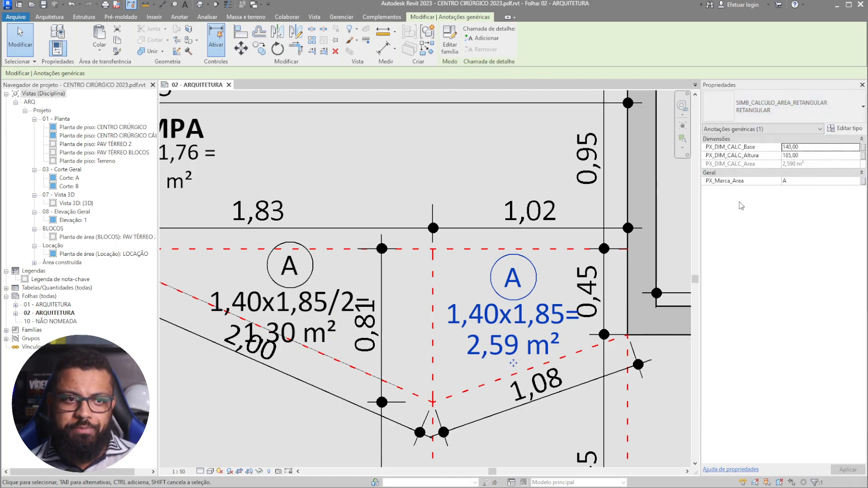
middle_drag(559, 350, 525, 332)
click(472, 349)
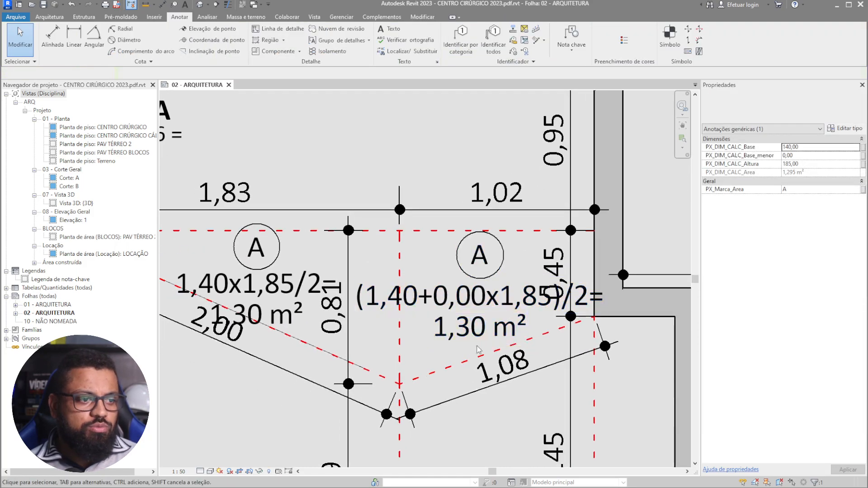
click(480, 348)
drag(482, 348, 452, 381)
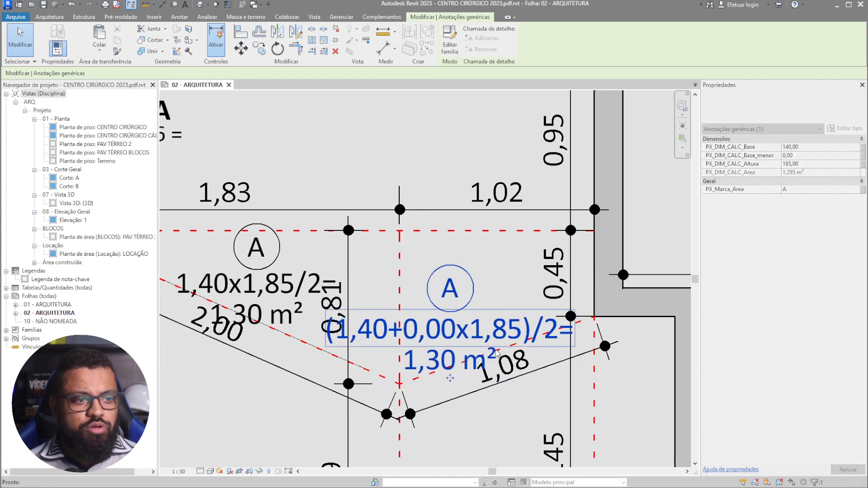
key(Escape)
- Nudge the triangular tag up and left into its region
middle_drag(284, 274, 438, 283)
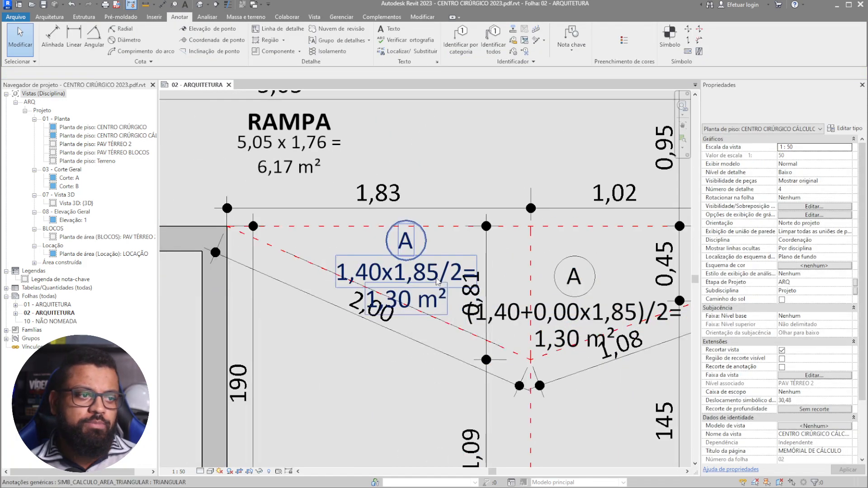
click(438, 283)
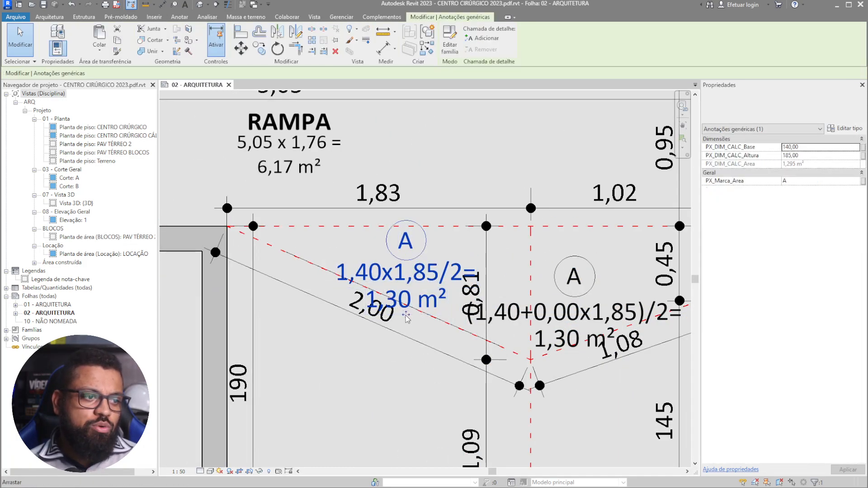
drag(401, 315, 391, 302)
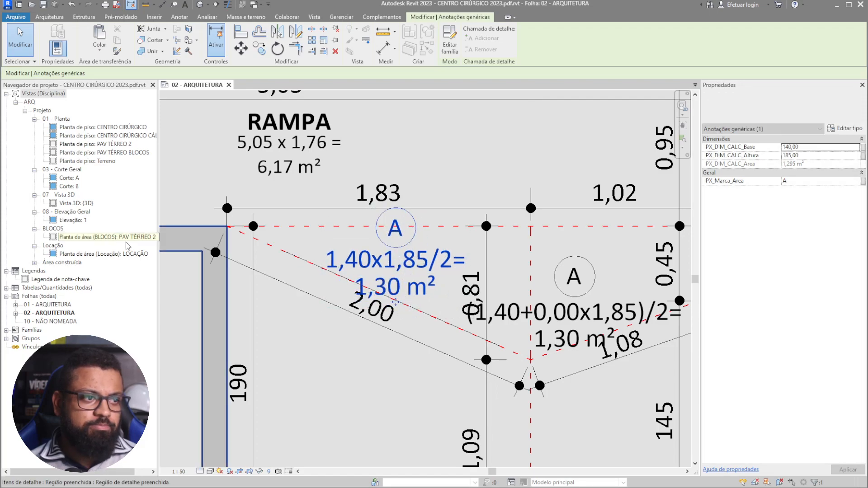
scroll(247, 282, down, 2)
middle_drag(311, 175, 436, 196)
- Set the rectangular tag beside RAMPA to base 5,05 and height 0,95
key(Escape)
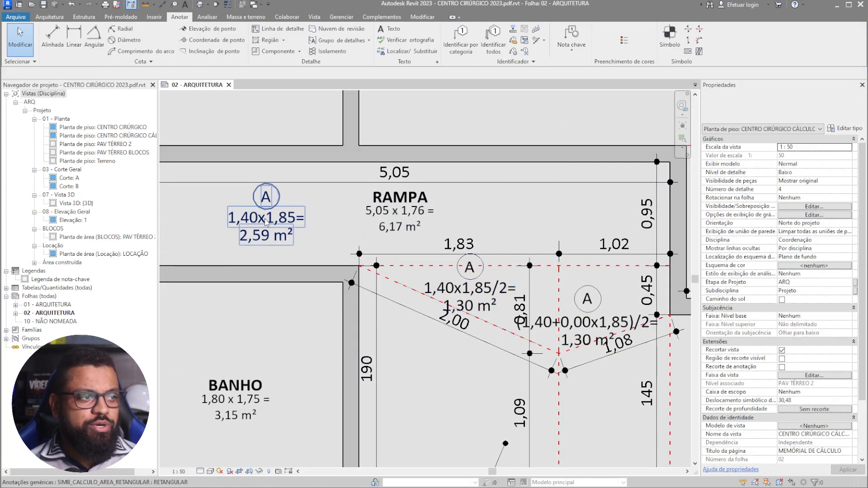
click(260, 220)
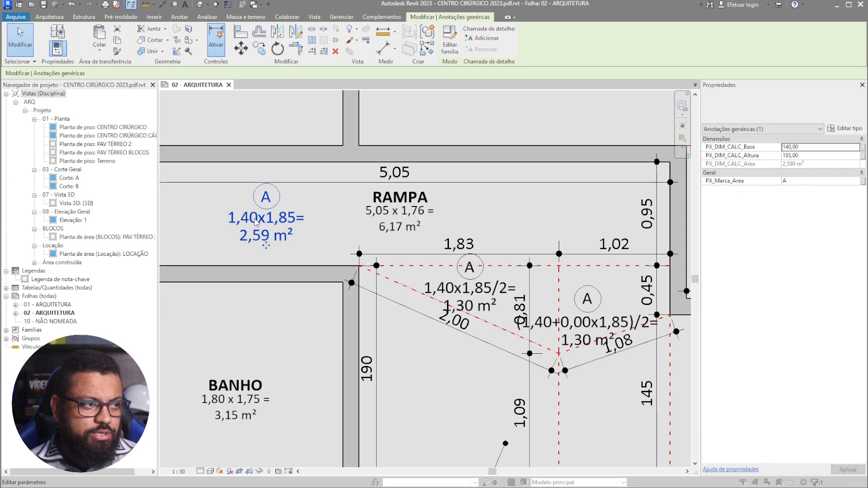
click(266, 236)
drag(687, 92, 368, 274)
click(364, 294)
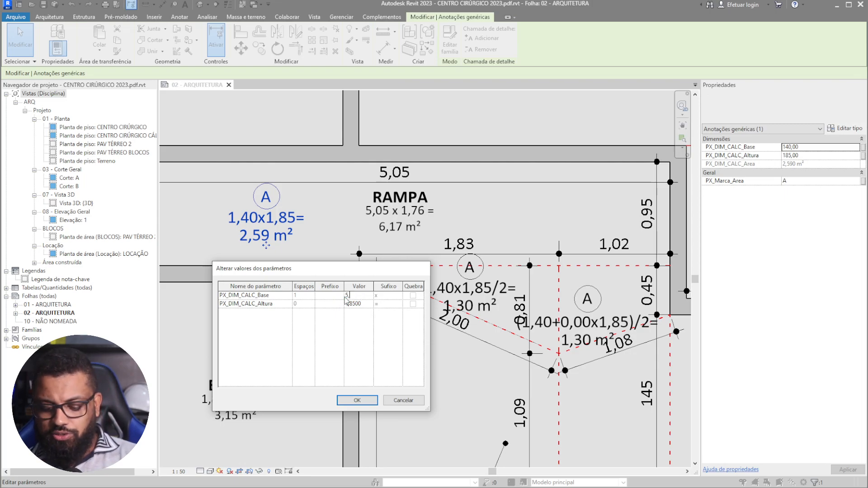
click(368, 306)
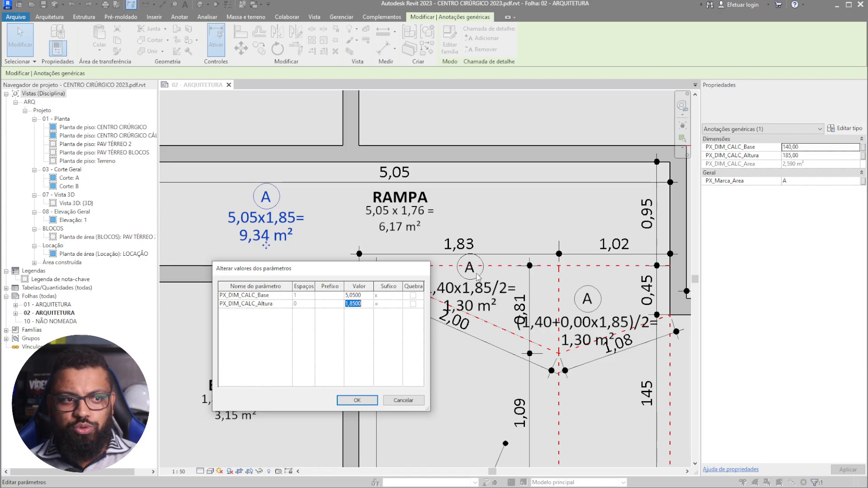
text(0,95)
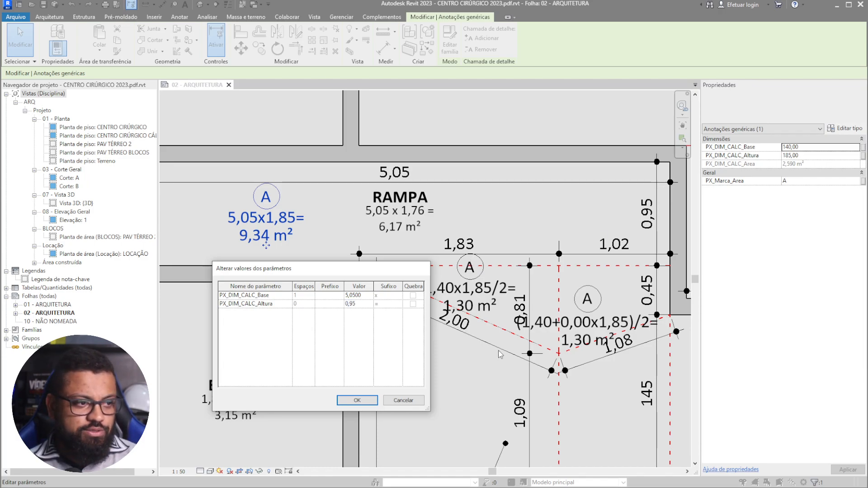
click(356, 400)
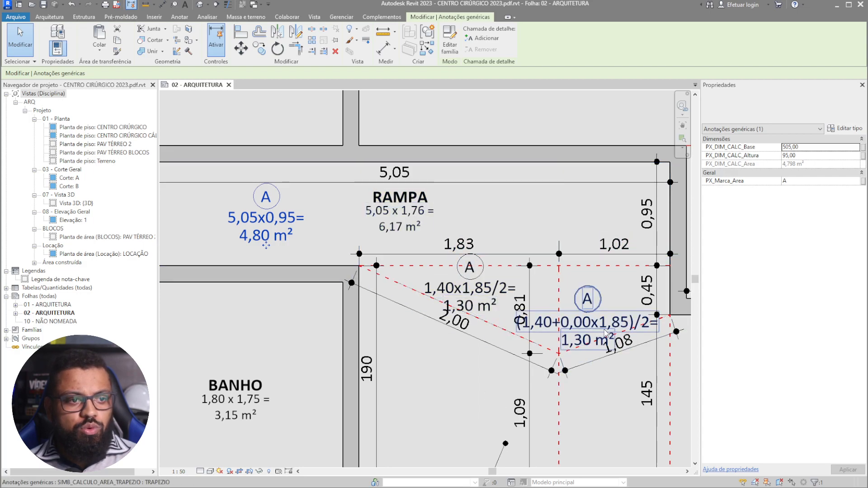
- Set the triangular tag to base 1,83 and height 0,81, then nudge it upward
middle_drag(604, 331, 522, 316)
scroll(364, 281, up, 2)
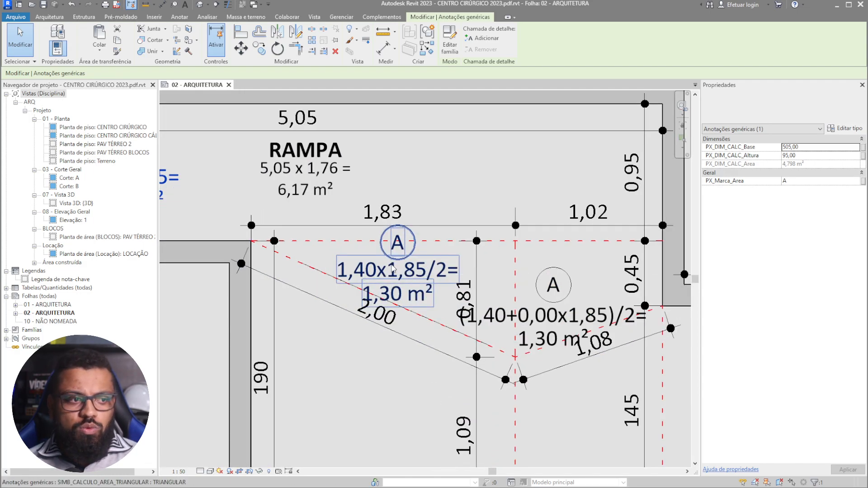
click(393, 268)
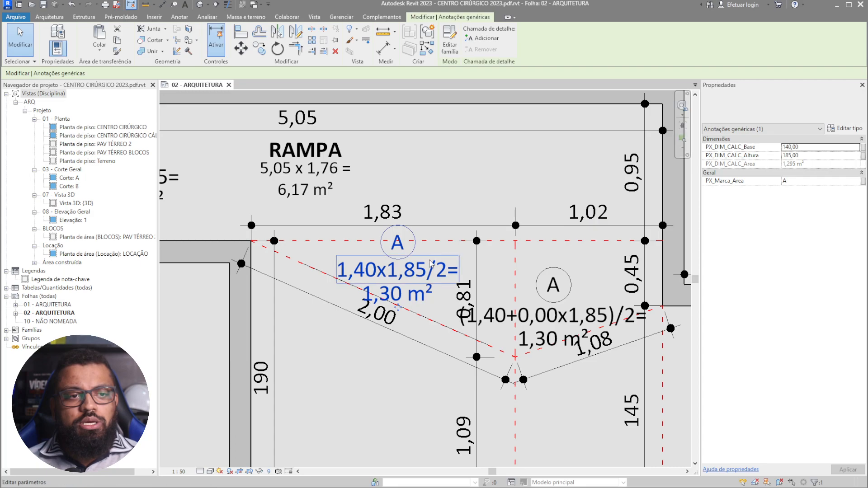
click(399, 270)
drag(356, 277, 209, 183)
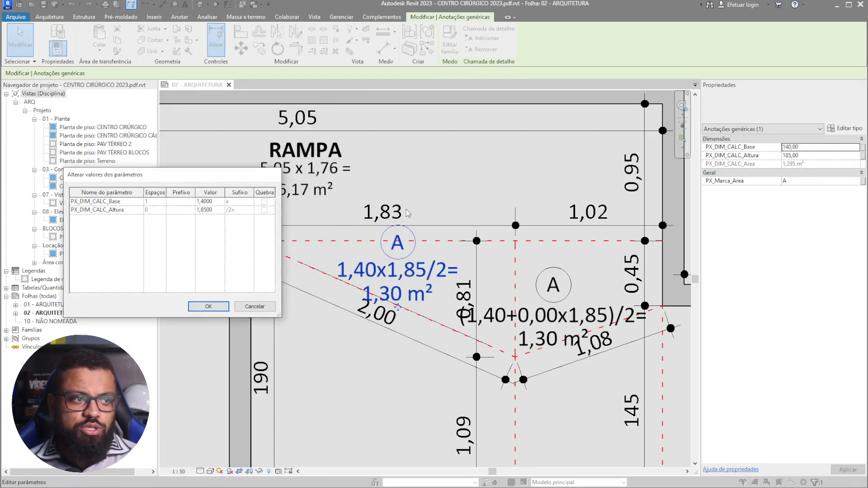
click(221, 202)
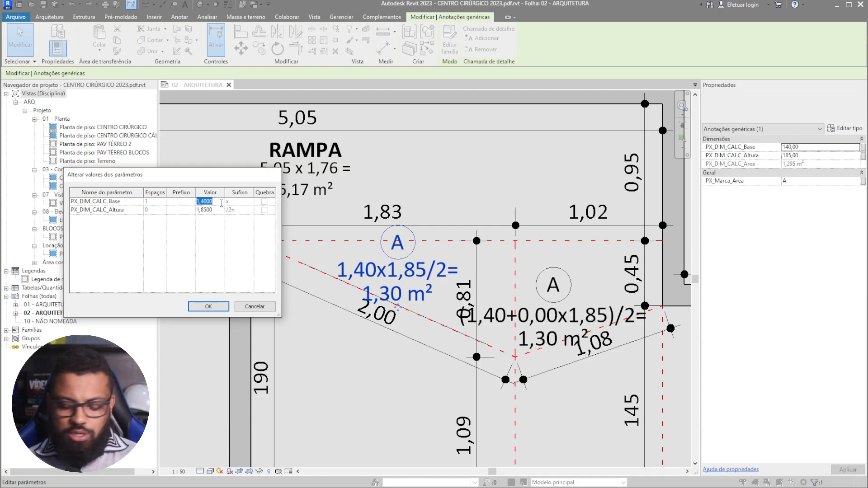
text(1,83)
click(217, 210)
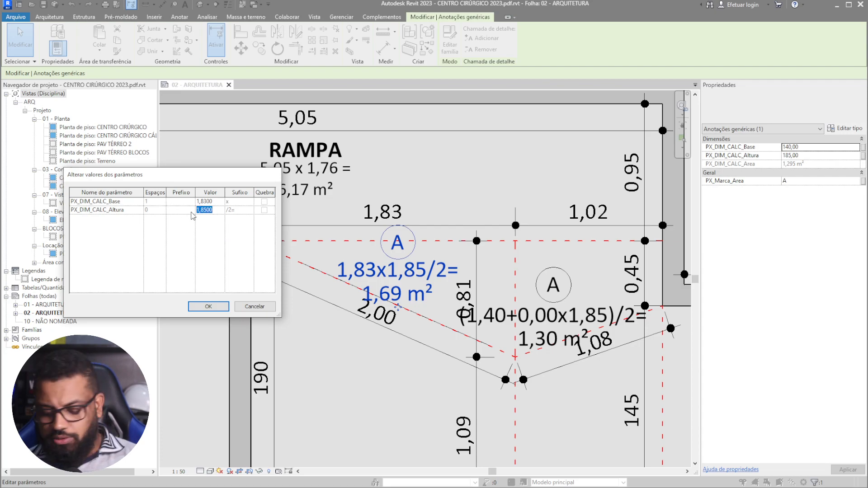
click(208, 308)
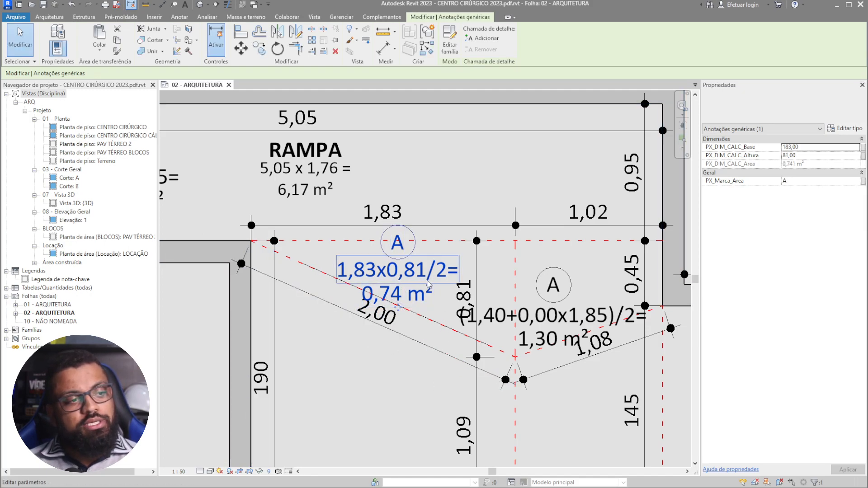
click(428, 347)
click(418, 285)
key(Up)
key(Up)
- Review the triangular family's Area formula (PX_DIM_CALC_Base * PX_DIM_CALC_Altura) / 2, apply, and close the family
click(449, 46)
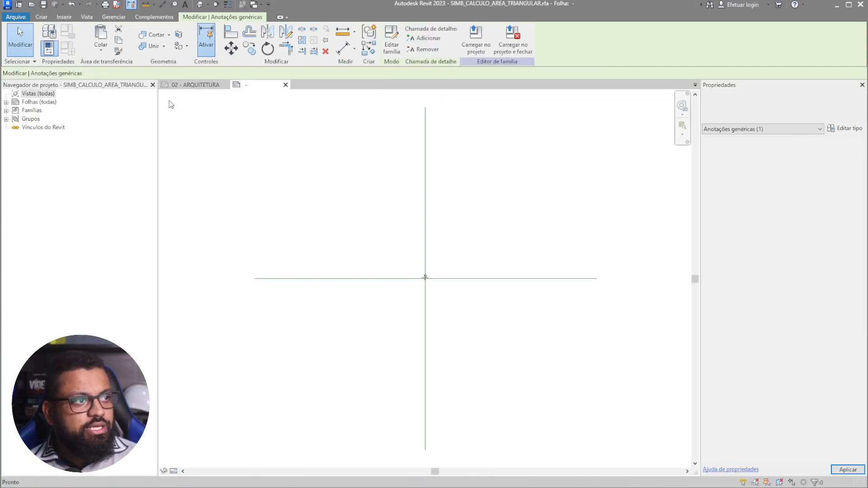
click(68, 48)
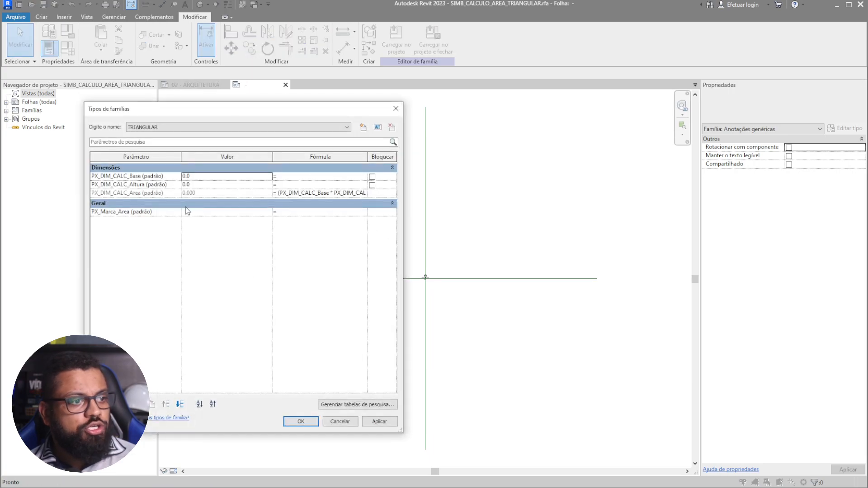
click(321, 194)
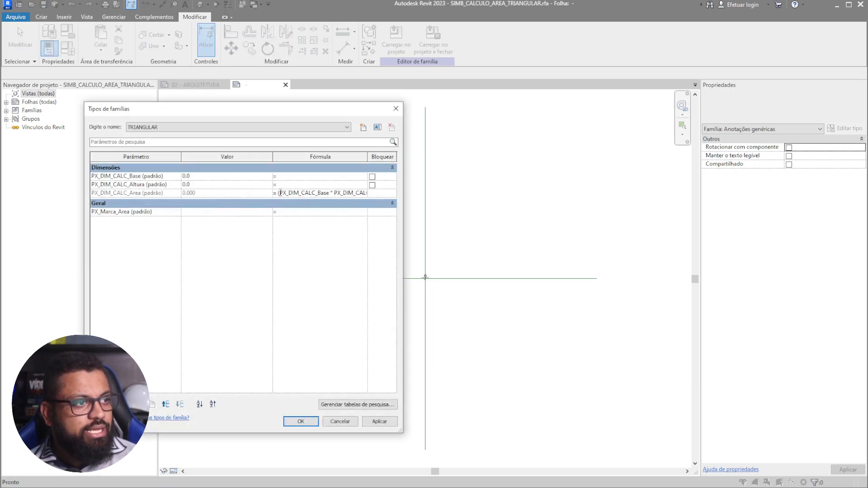
drag(279, 193, 342, 194)
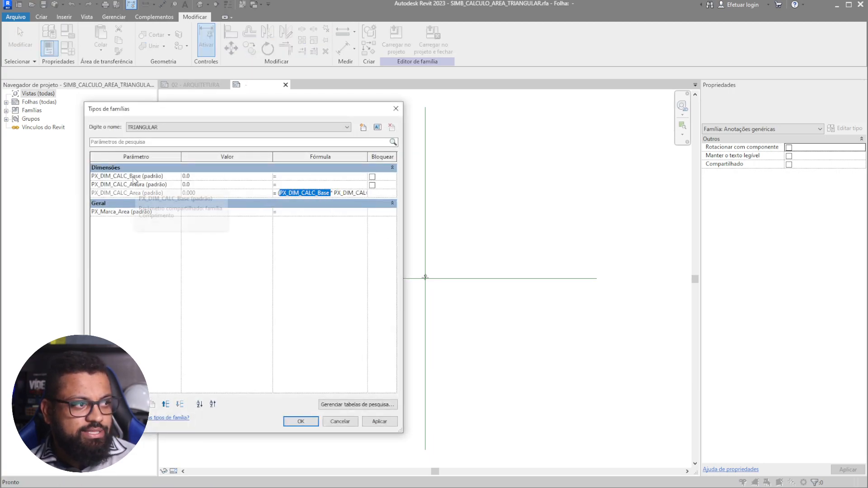
drag(334, 193, 371, 192)
click(374, 195)
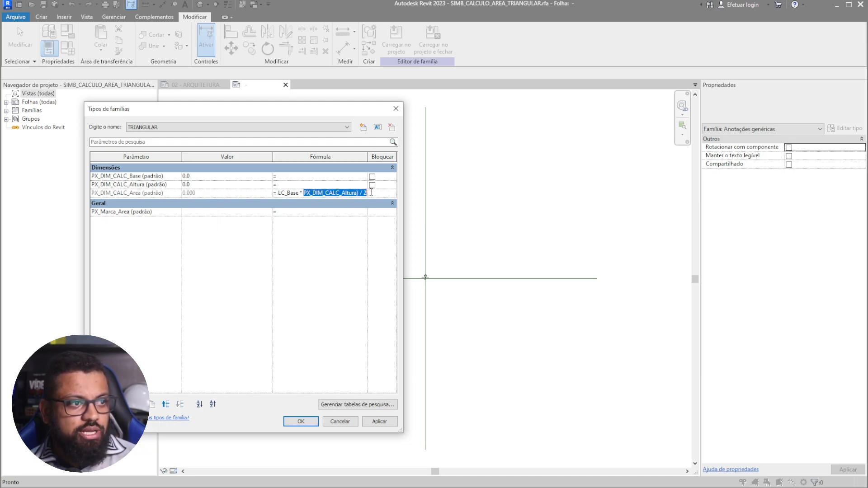
click(362, 194)
click(380, 422)
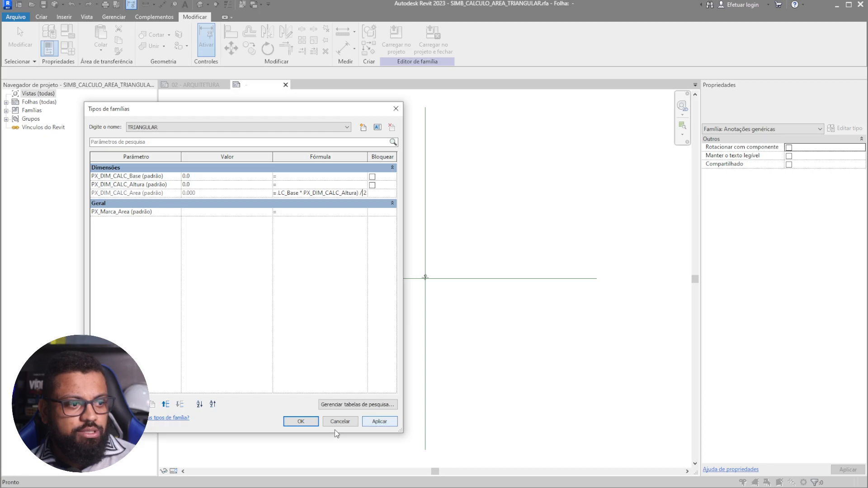
click(304, 423)
scroll(429, 275, up, 7)
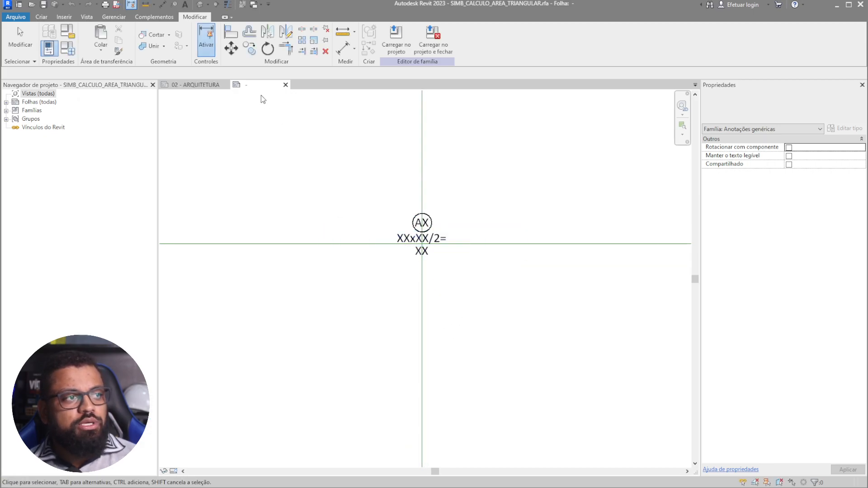
click(285, 85)
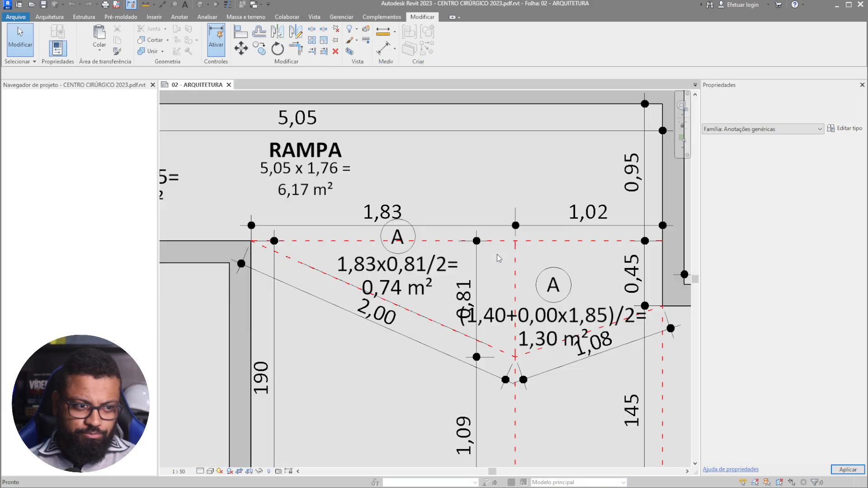
- Reposition the trapezoid area tag within its region and bring its dimensions into view
click(552, 318)
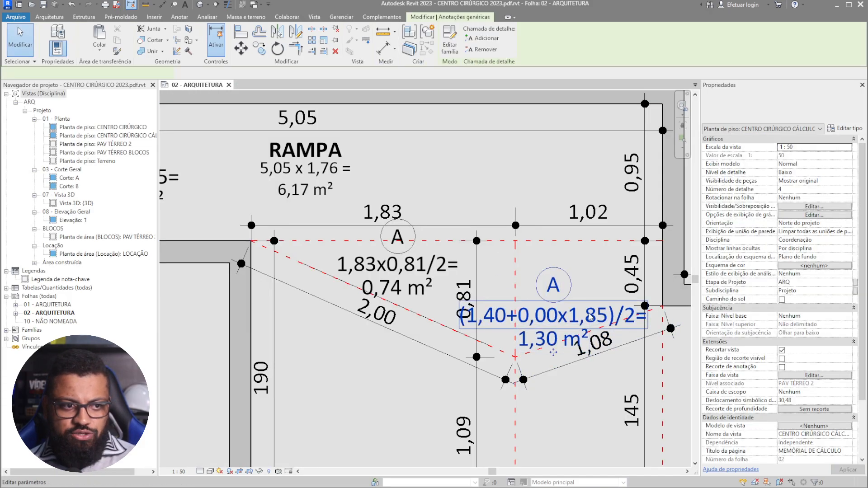
middle_drag(552, 319, 464, 317)
scroll(466, 318, up, 2)
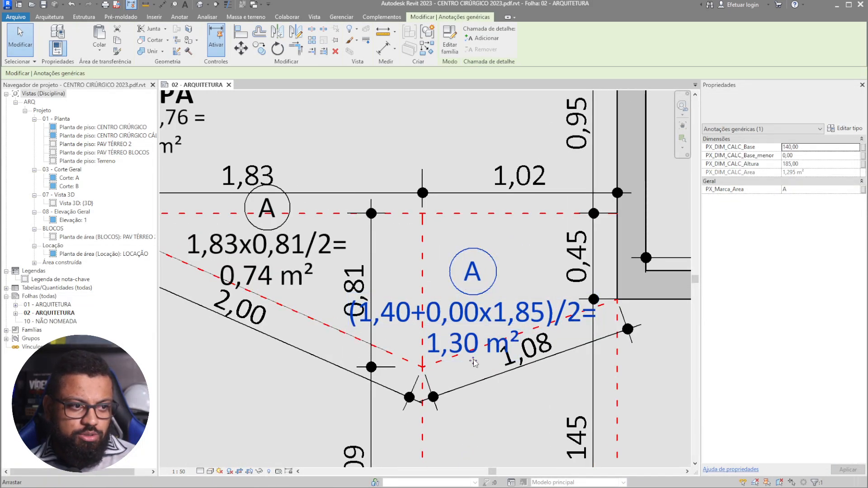
mouse_move(478, 351)
mouse_down()
mouse_move(499, 335)
mouse_move(492, 351)
mouse_up()
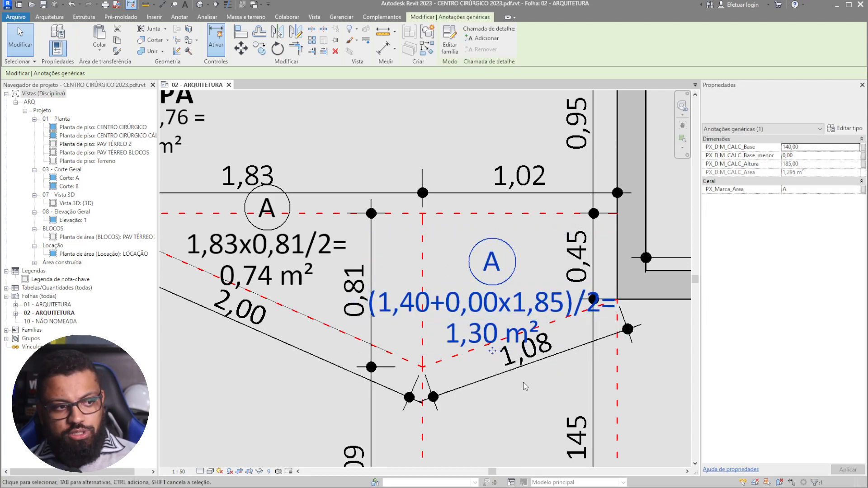
middle_drag(524, 386, 464, 388)
scroll(456, 379, down, 2)
scroll(459, 351, up, 2)
scroll(398, 319, down, 1)
scroll(344, 312, up, 1)
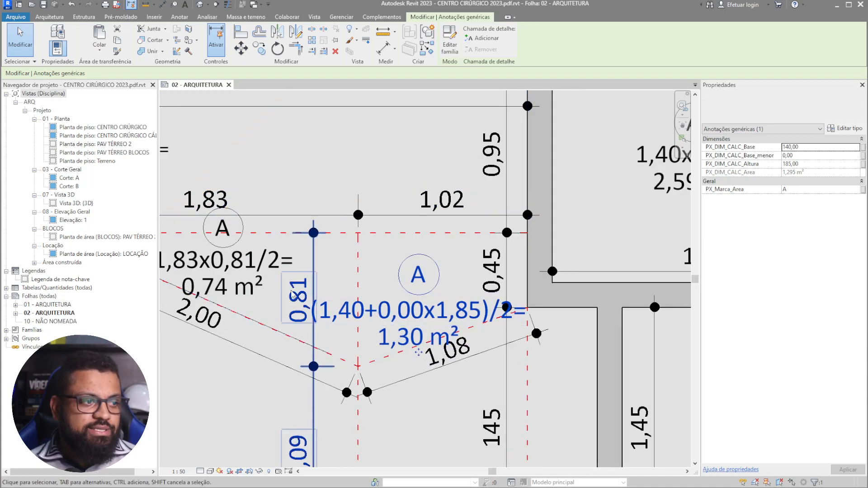
- Set the trapezoid tag to base 0,81, smaller base 0,45 and height 1,02
click(423, 316)
click(221, 202)
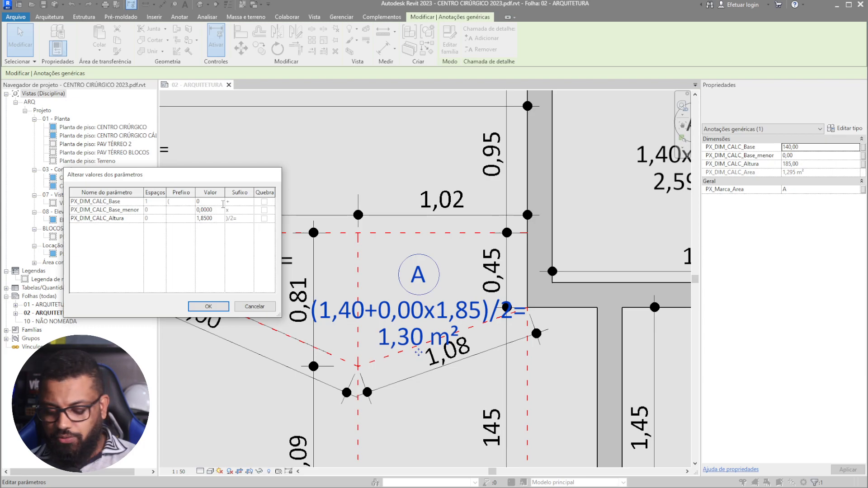
click(218, 212)
drag(219, 210, 185, 211)
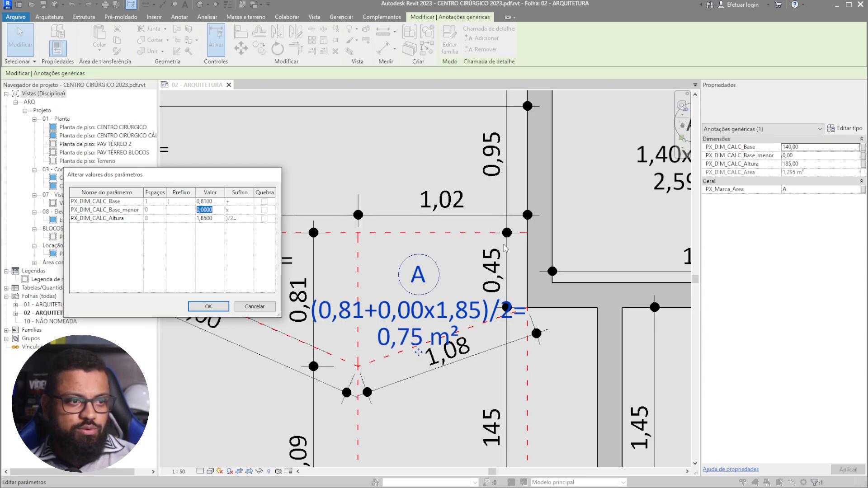
text(0,)
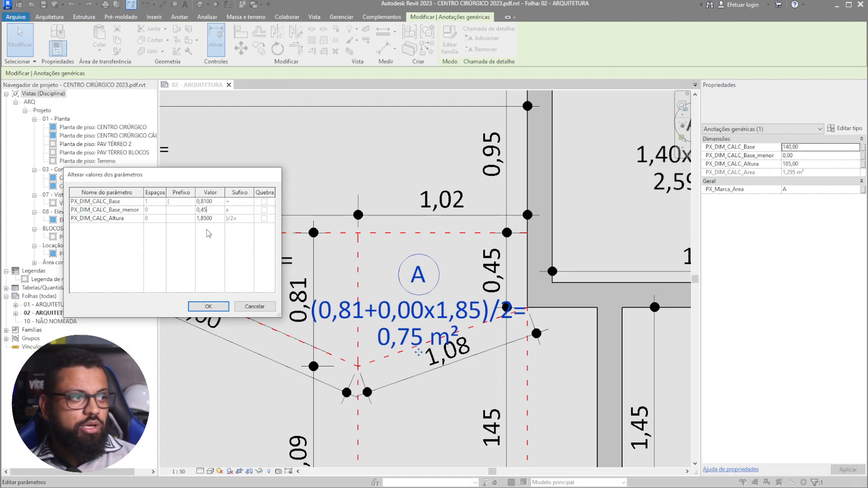
text(45)
key(Return)
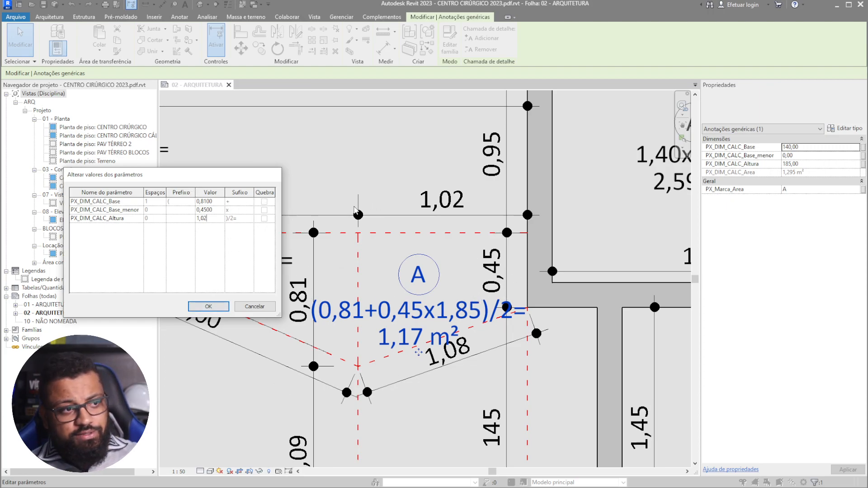
click(228, 305)
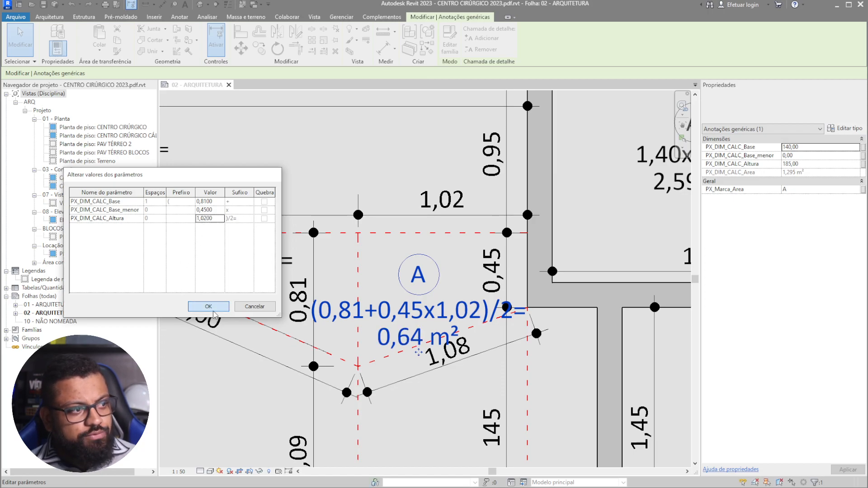
scroll(481, 347, up, 2)
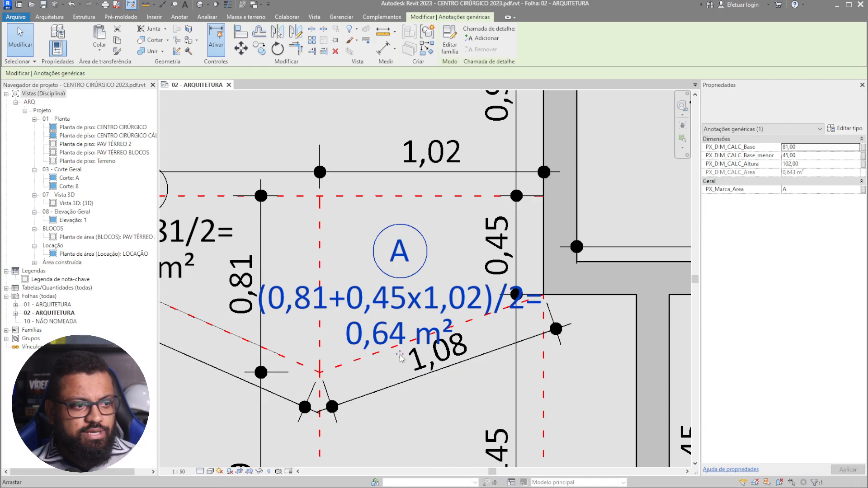
scroll(413, 337, down, 4)
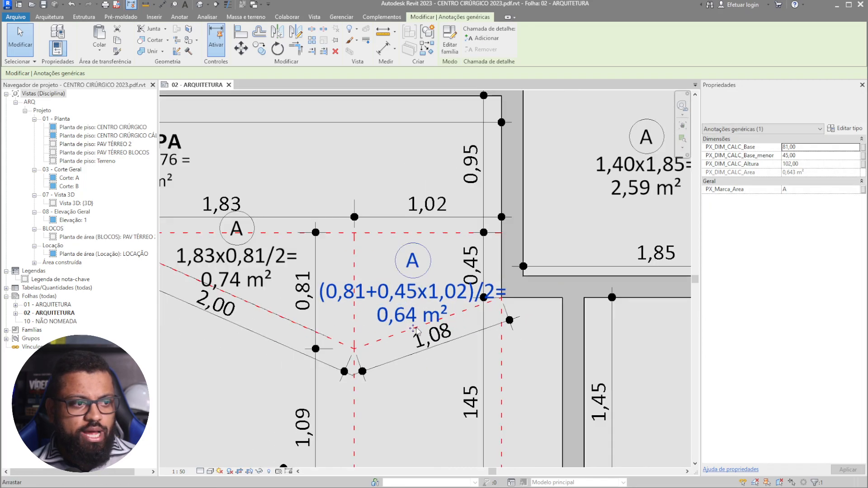
scroll(498, 238, down, 2)
click(434, 359)
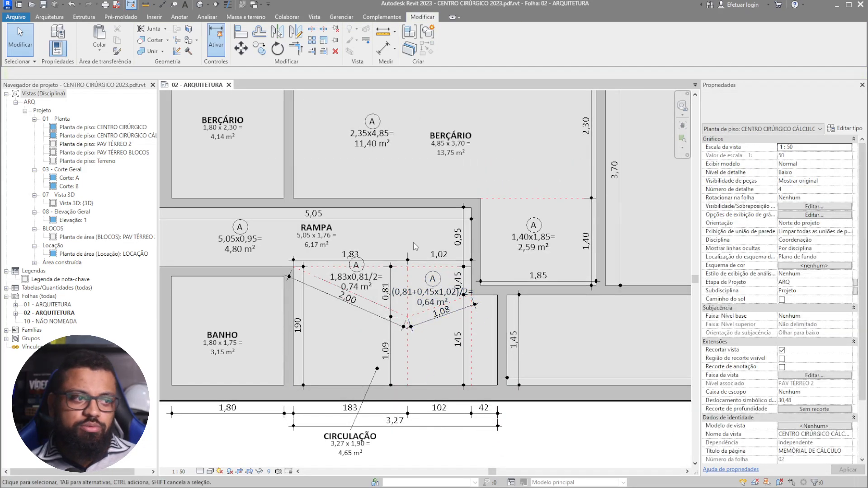
- Center the plan on BERÇÁRIO and check the 2,35x4,85 tag's A label without changing it
scroll(530, 308, up, 3)
middle_drag(531, 309, 535, 315)
scroll(327, 302, up, 1)
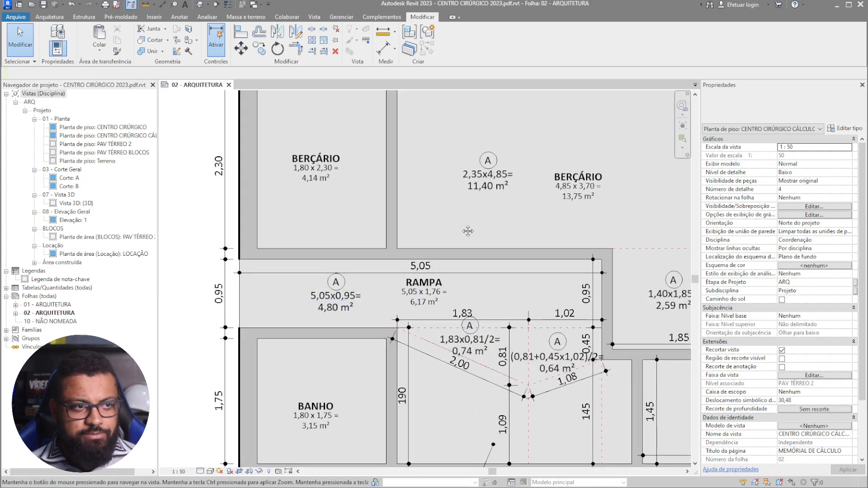
middle_drag(475, 230, 376, 241)
scroll(493, 242, up, 1)
middle_drag(484, 246, 417, 246)
scroll(429, 226, up, 2)
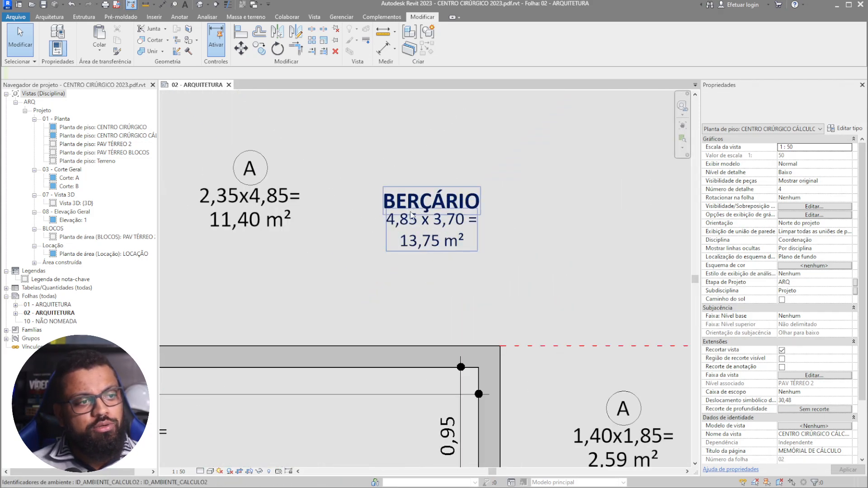
click(249, 169)
click(249, 169)
click(317, 181)
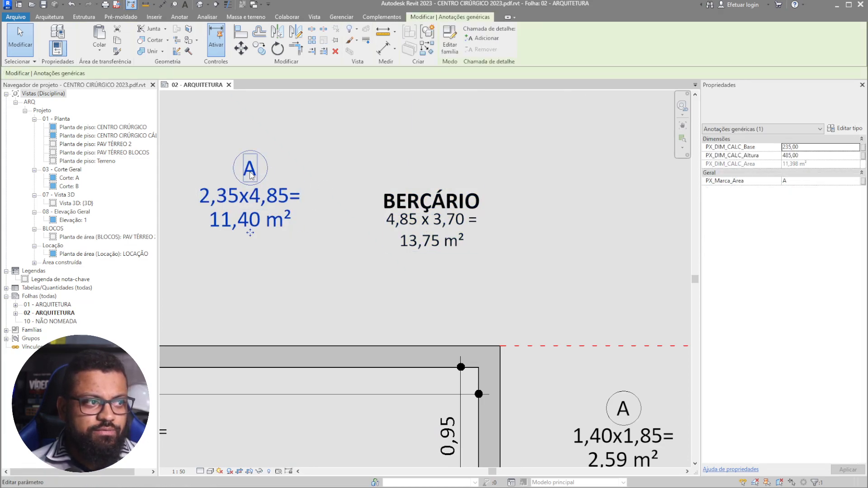
- Change the BERÇÁRIO room tag description to A1+A2=11,40+2,59=
click(416, 228)
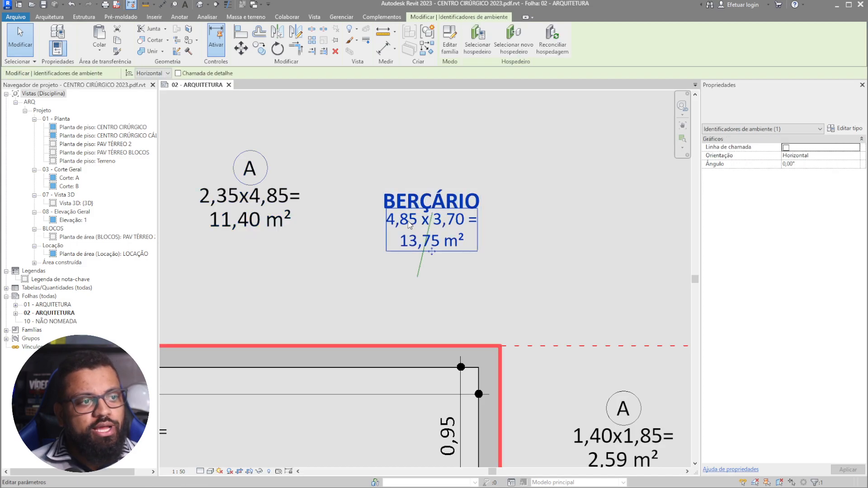
click(416, 227)
drag(209, 183, 387, 292)
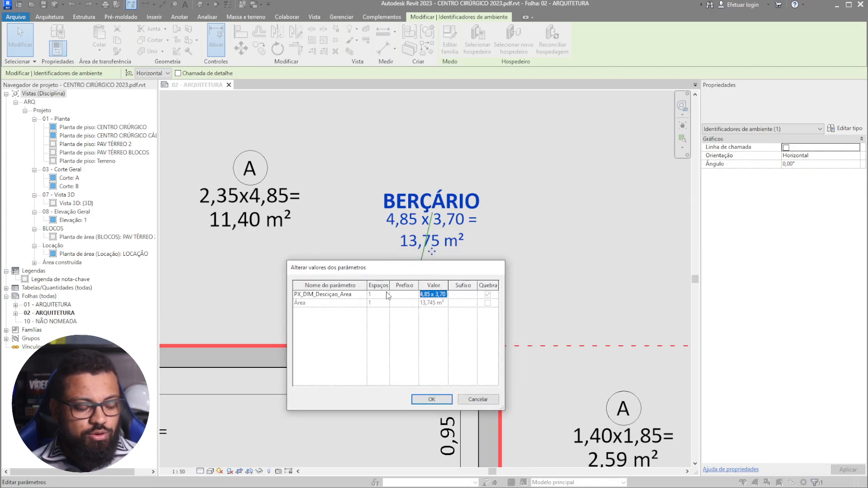
text(A1 =)
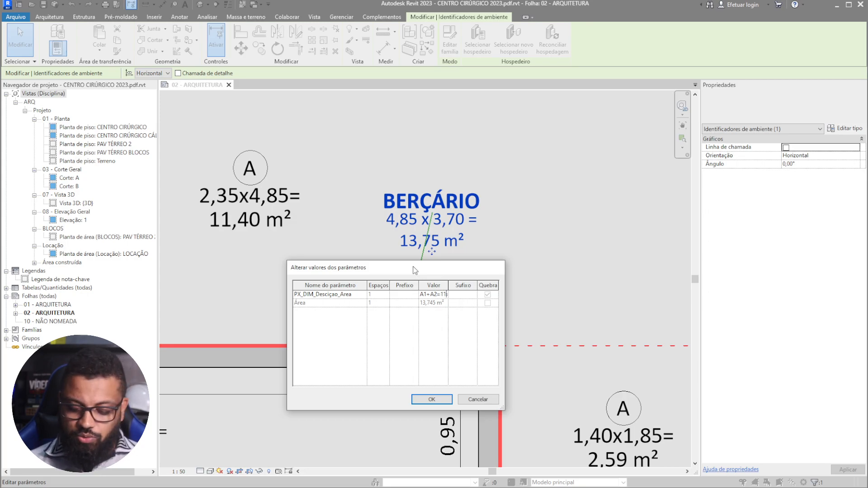
text(+2,59)
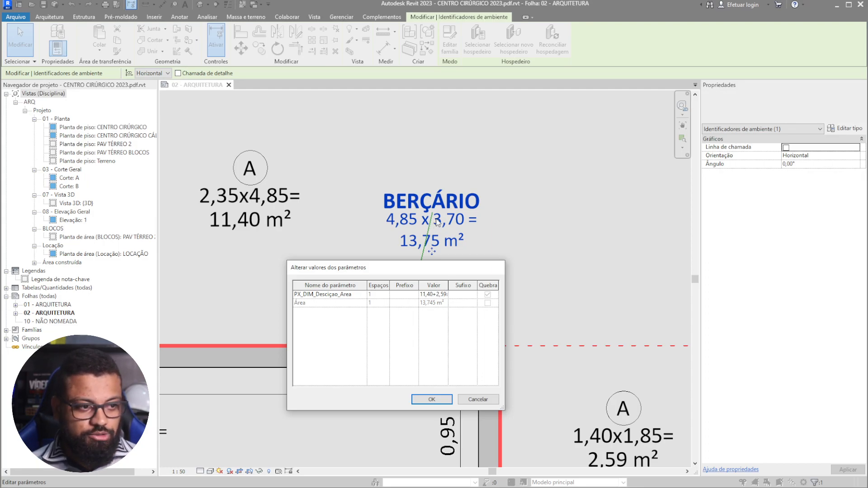
click(432, 400)
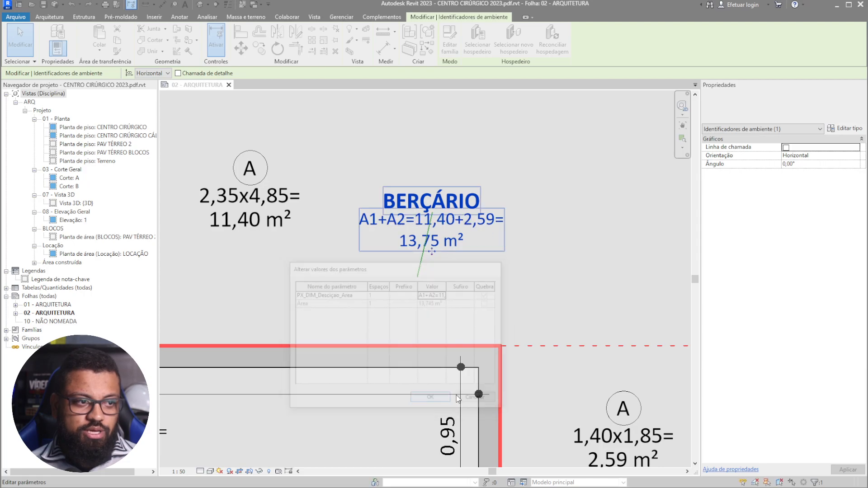
- Leave the BERÇÁRIO tag reading 4,85 x 3,70 = and zoom around the room
key(Escape)
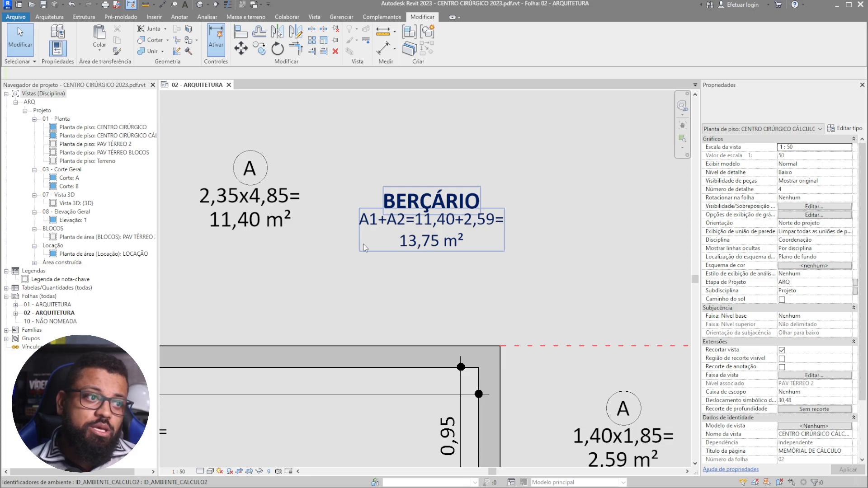
scroll(365, 247, down, 3)
scroll(398, 254, up, 3)
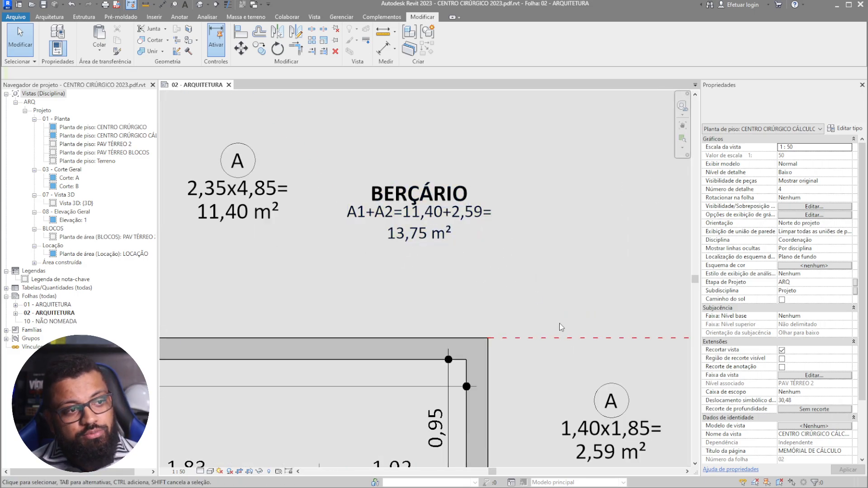
scroll(353, 226, down, 2)
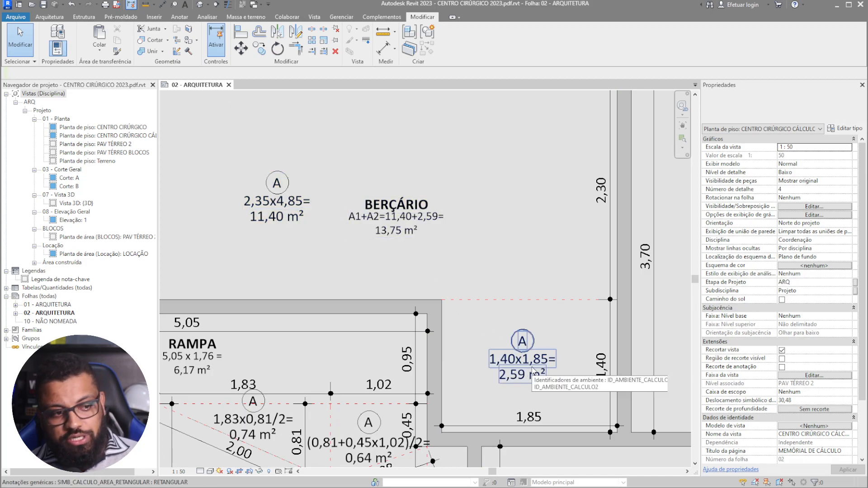
scroll(384, 171, down, 1)
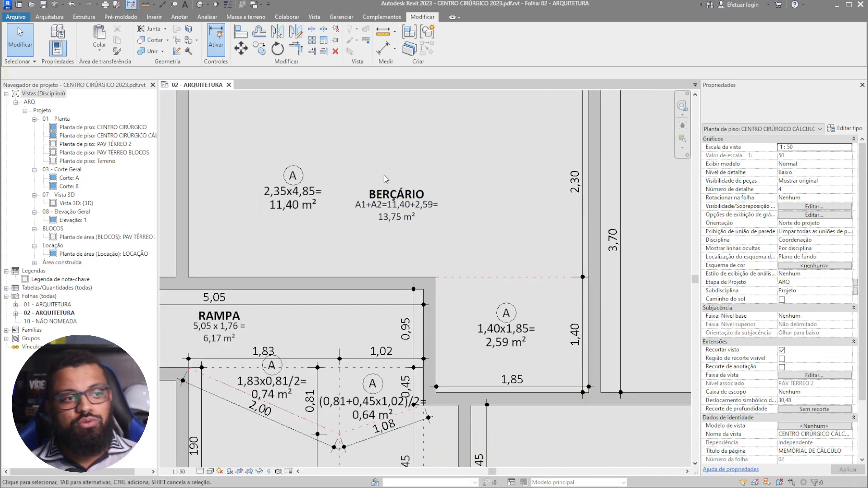
scroll(384, 168, down, 6)
scroll(383, 195, up, 5)
- Window-select the BERÇÁRIO region with its area tags and dimensions
middle_drag(446, 230, 464, 291)
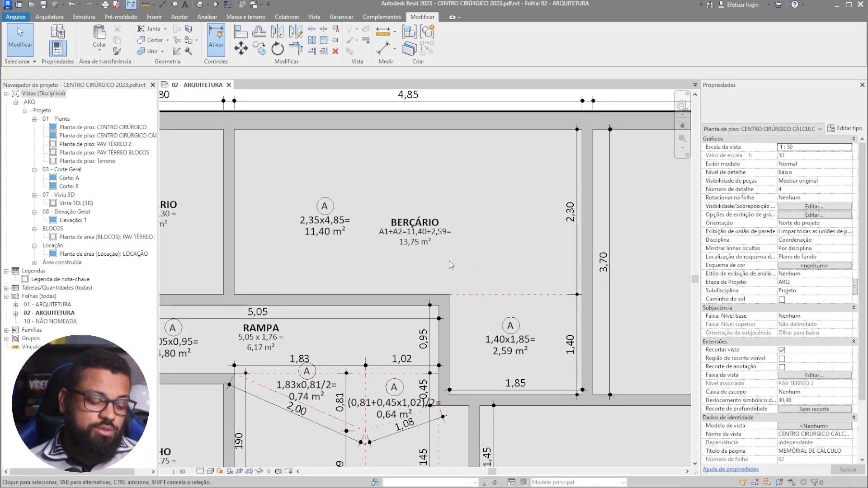
scroll(430, 251, up, 2)
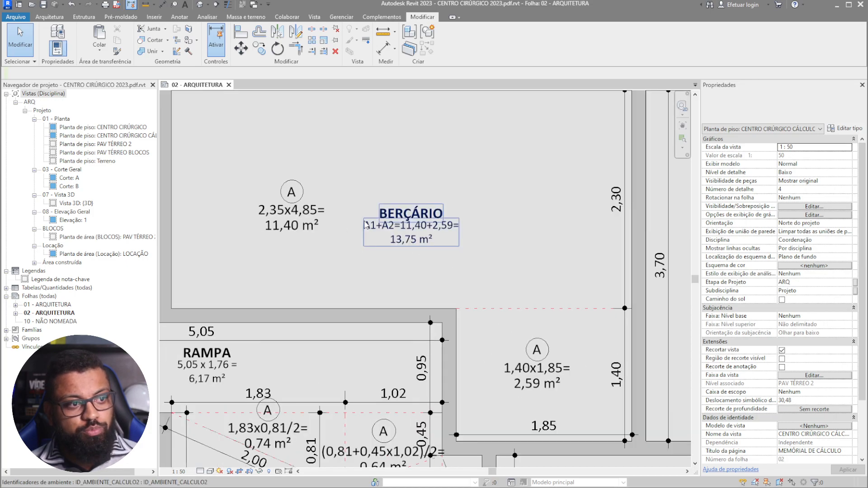
middle_drag(507, 256, 525, 271)
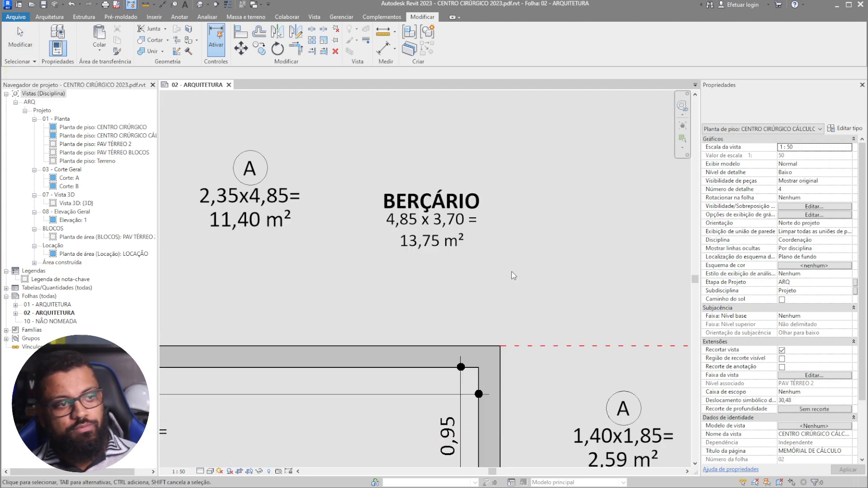
scroll(482, 254, down, 1)
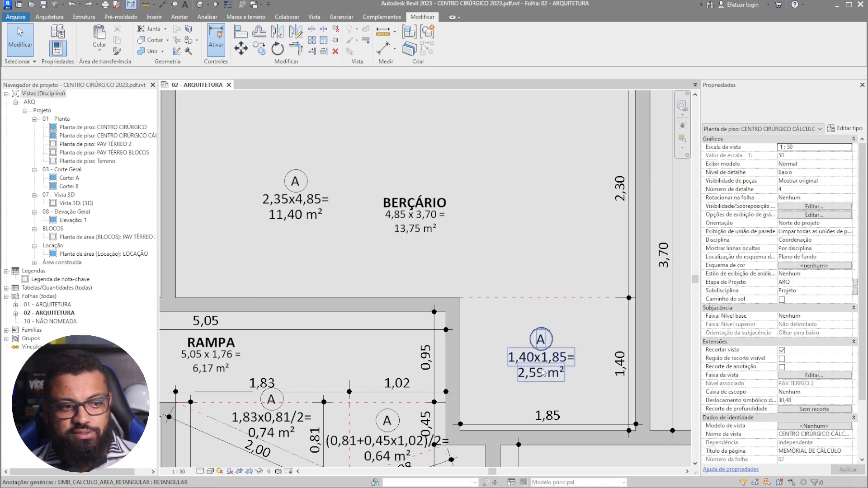
middle_drag(532, 264, 537, 293)
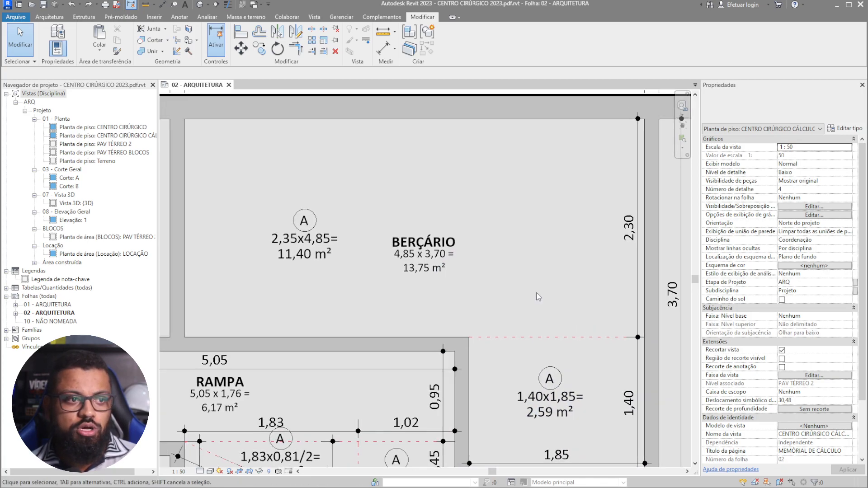
scroll(536, 292, down, 1)
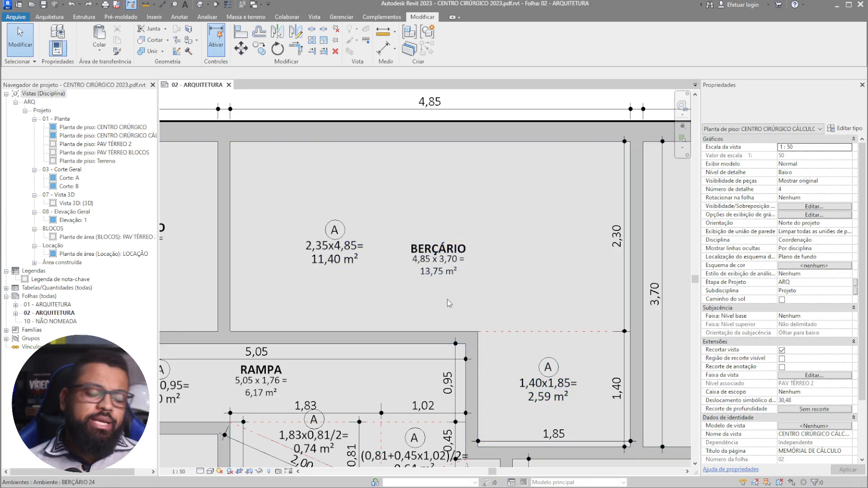
scroll(468, 320, down, 1)
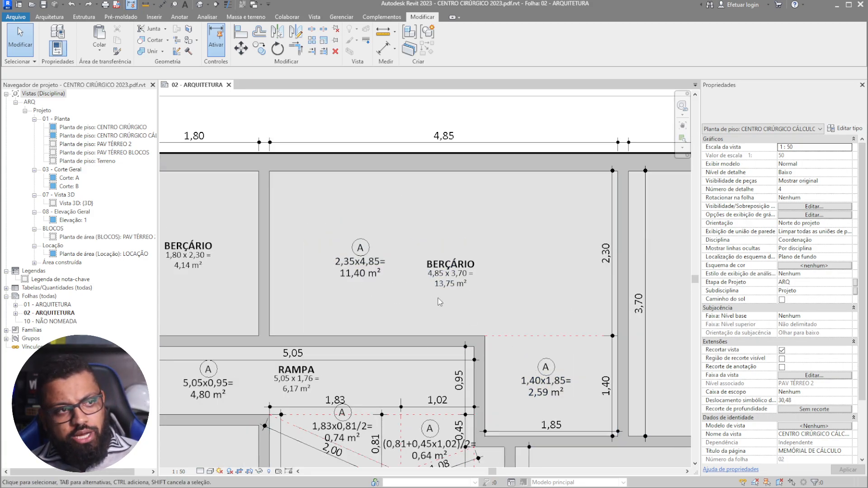
scroll(468, 320, down, 2)
drag(337, 121, 595, 423)
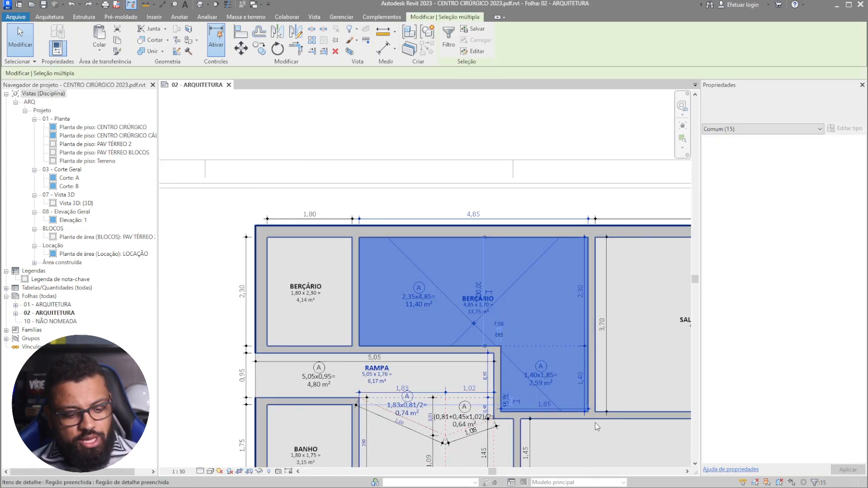
- Temporarily isolate the selected BERÇÁRIO elements with HI
key(h)
key(i)
click(660, 323)
middle_drag(590, 329, 595, 234)
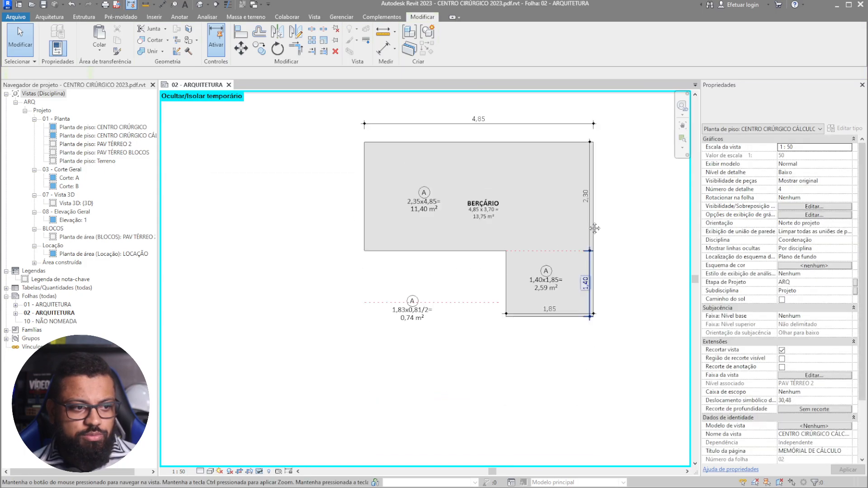
scroll(521, 142, down, 2)
- Window-select the triangle region, then the room's tags and dimensions, and clear the selection
drag(485, 320, 274, 201)
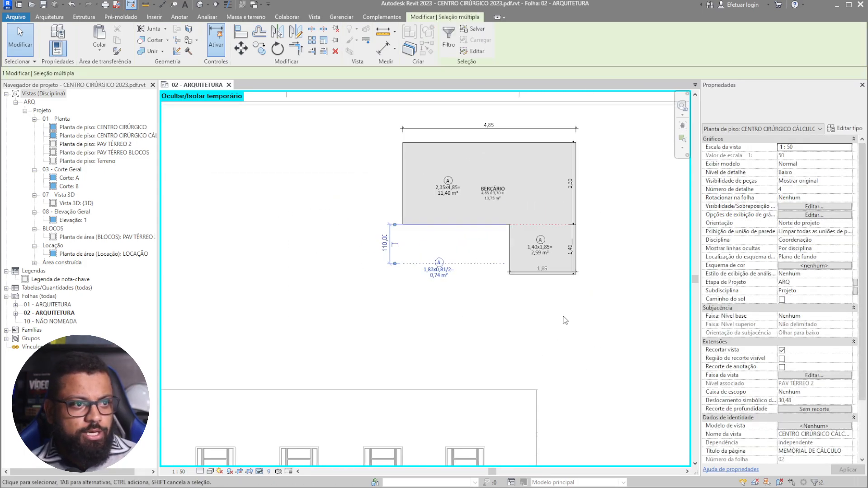
middle_drag(565, 320, 488, 388)
click(513, 96)
drag(313, 116, 534, 381)
shift+drag(401, 390, 257, 295)
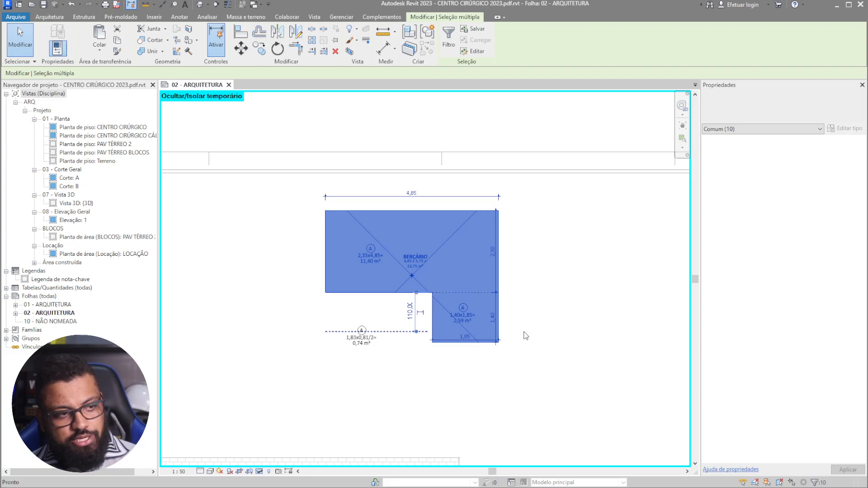
click(549, 404)
- Pan the isolated room into view and switch to the Gerenciar tab
scroll(382, 220, up, 3)
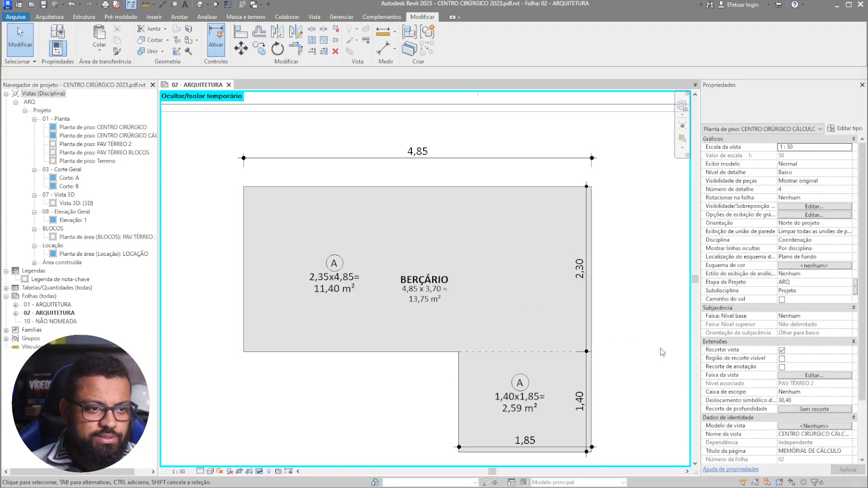
middle_drag(640, 341, 600, 292)
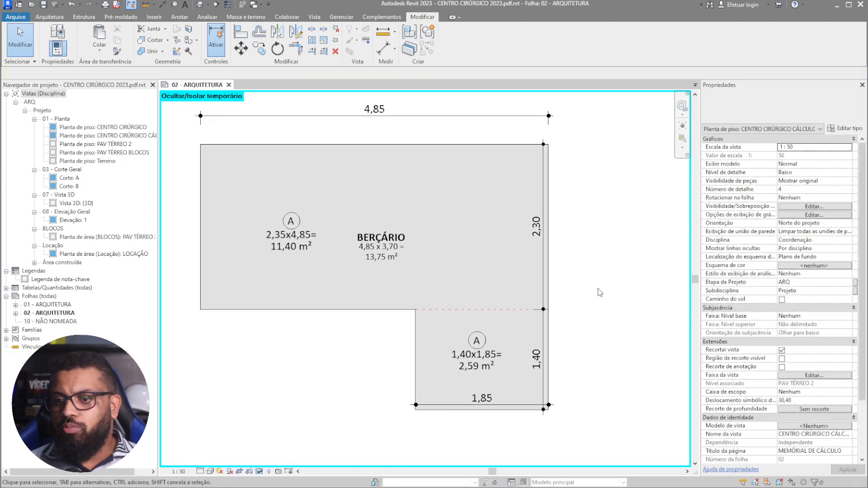
click(342, 16)
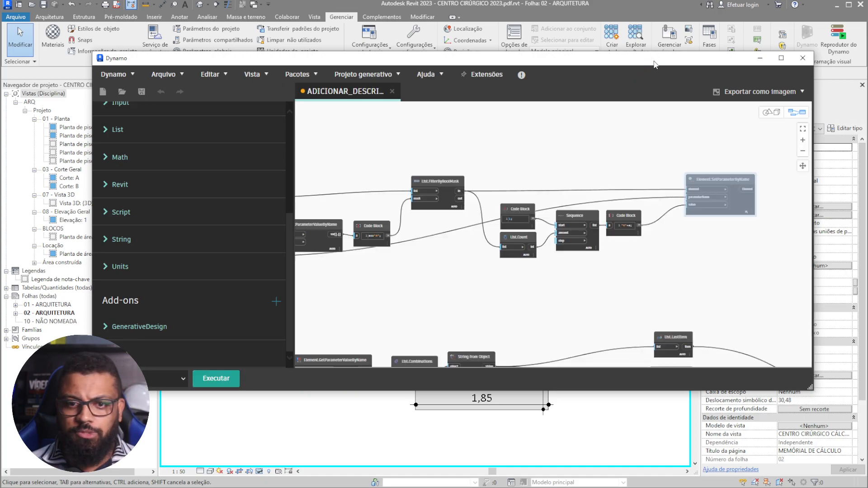
- Move the Dynamo window and pan the graph to the final Element.SetParameterByName node
drag(654, 64, 501, 86)
scroll(459, 293, down, 3)
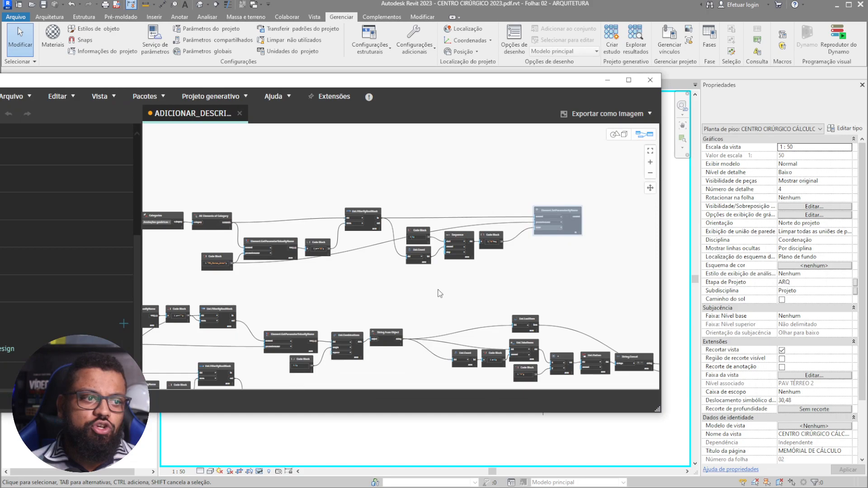
middle_drag(427, 281, 378, 245)
middle_drag(452, 268, 347, 241)
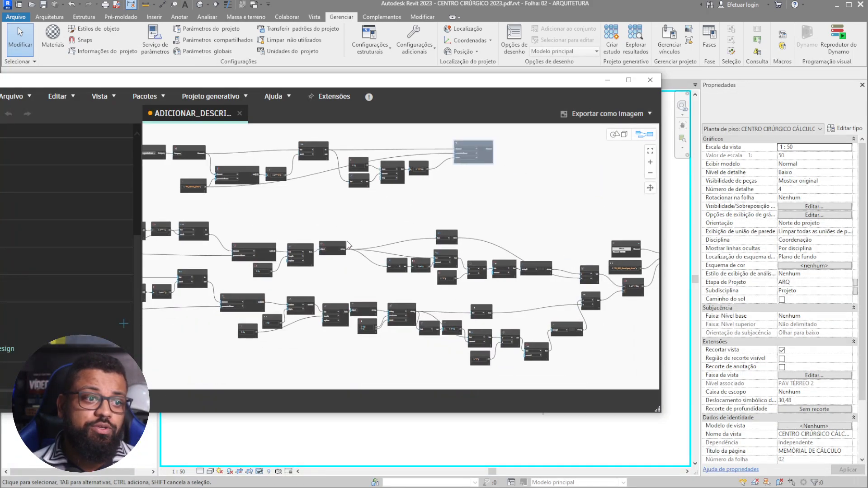
middle_drag(607, 339, 463, 310)
scroll(516, 248, up, 4)
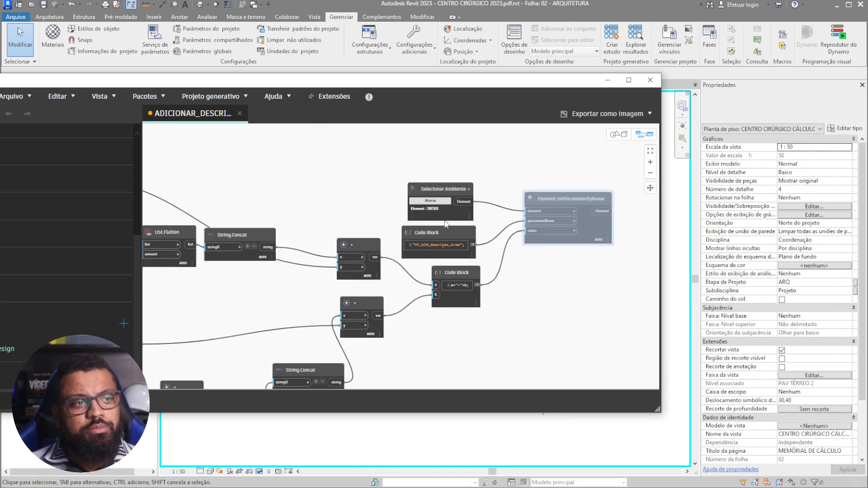
scroll(462, 153, up, 3)
scroll(589, 230, down, 10)
middle_drag(349, 246, 391, 245)
scroll(400, 199, up, 3)
scroll(346, 243, up, 2)
scroll(308, 211, up, 8)
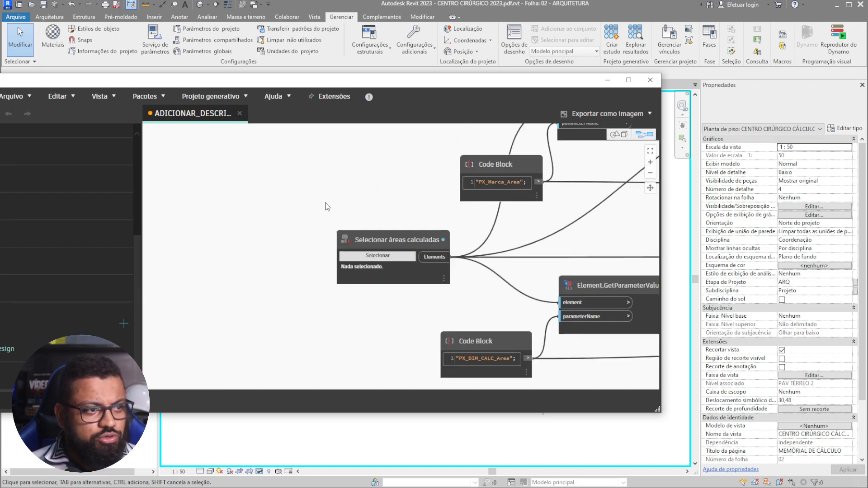
scroll(354, 208, down, 8)
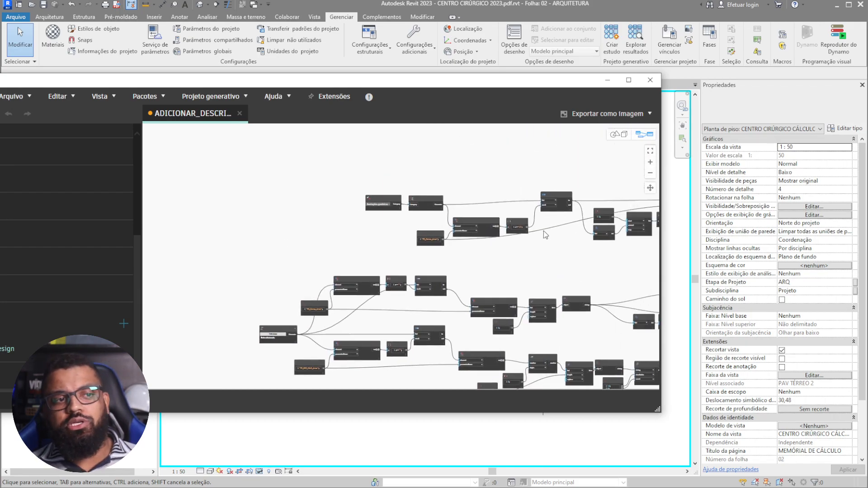
middle_drag(432, 277, 452, 278)
scroll(276, 262, up, 3)
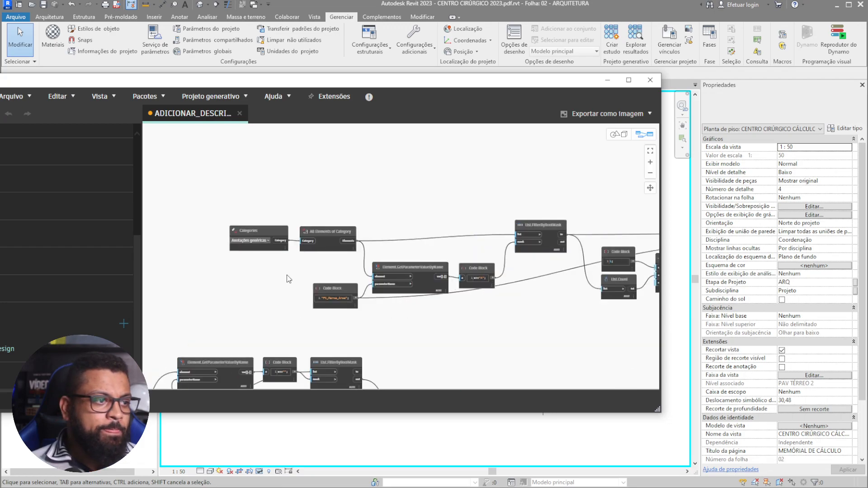
middle_drag(546, 341, 294, 313)
- Unfreeze the Element.SetParameterByName node by unchecking Congelar
right_click(580, 233)
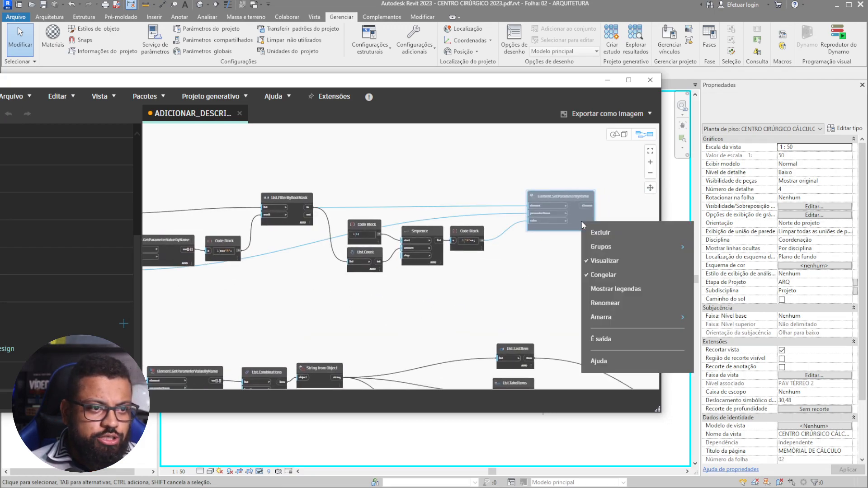
click(601, 277)
scroll(579, 267, down, 1)
drag(495, 88, 592, 73)
- Inspect the a=="A" Code Block and filter nodes, then slide Dynamo aside to show the Revit sheet
scroll(410, 254, up, 6)
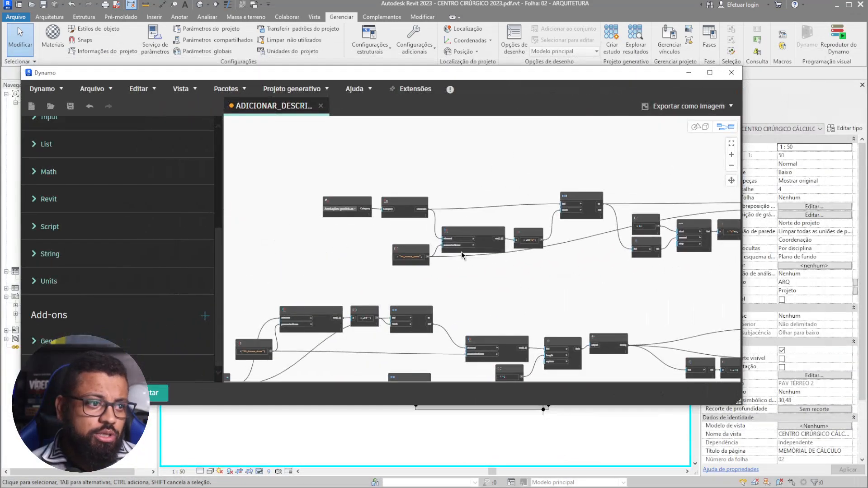
scroll(388, 247, up, 5)
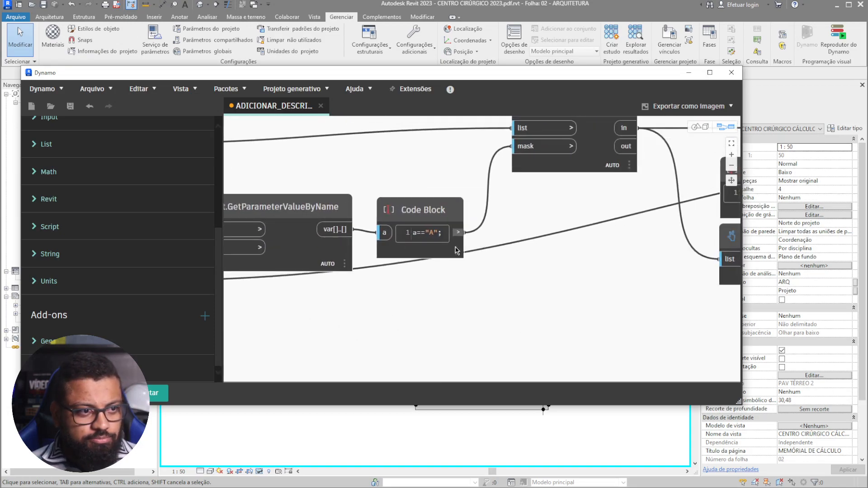
scroll(642, 204, down, 9)
middle_drag(640, 219, 470, 260)
scroll(475, 320, down, 1)
middle_drag(549, 343, 456, 323)
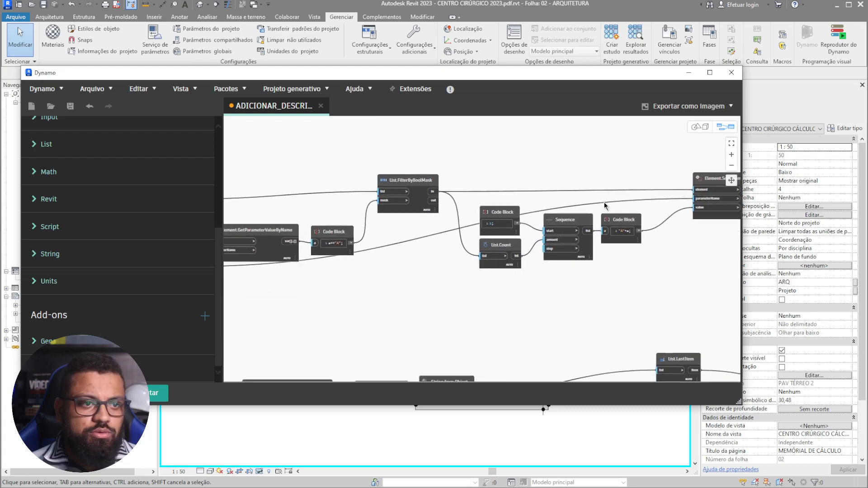
scroll(553, 230, up, 4)
middle_drag(564, 319, 477, 308)
scroll(478, 308, down, 4)
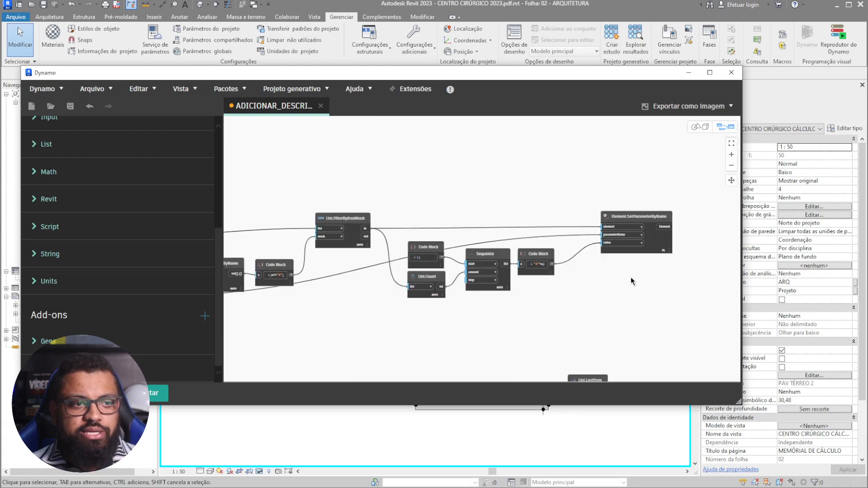
middle_drag(632, 281, 637, 262)
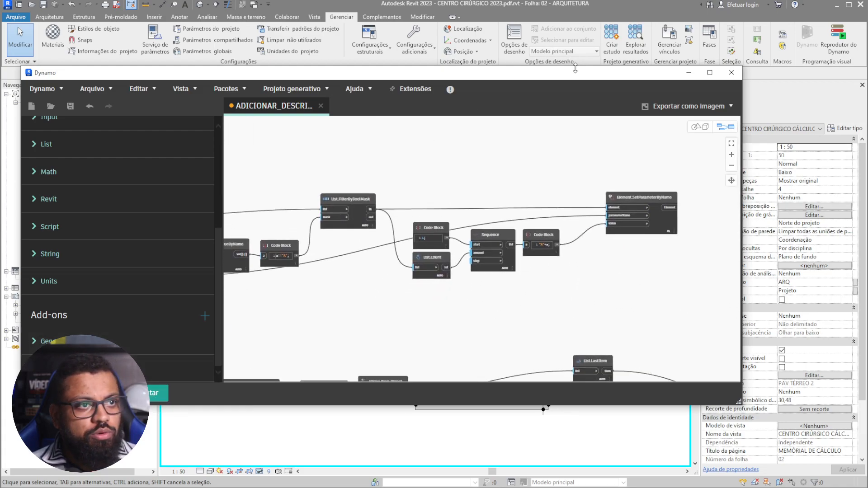
drag(471, 72, 867, 63)
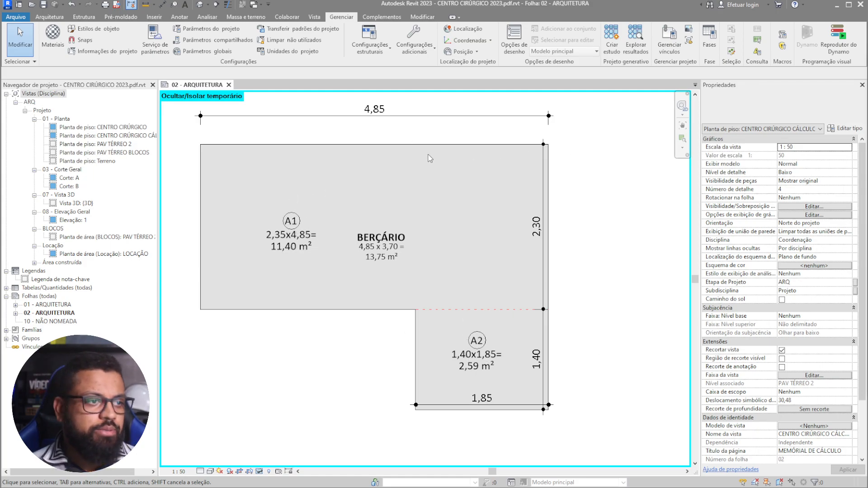
- Bring Dynamo back and mark Element.SetParameterByName as output with É saída
drag(867, 281, 481, 116)
click(521, 260)
right_click(525, 265)
click(588, 312)
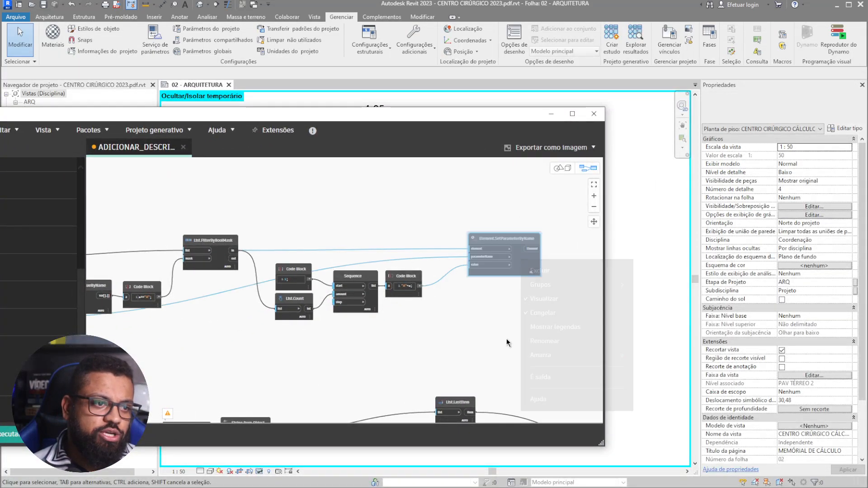
- Pan the graph to inspect the Selecionar áreas calculadas input node
scroll(489, 350, down, 3)
middle_drag(509, 285, 461, 258)
middle_drag(315, 380, 421, 302)
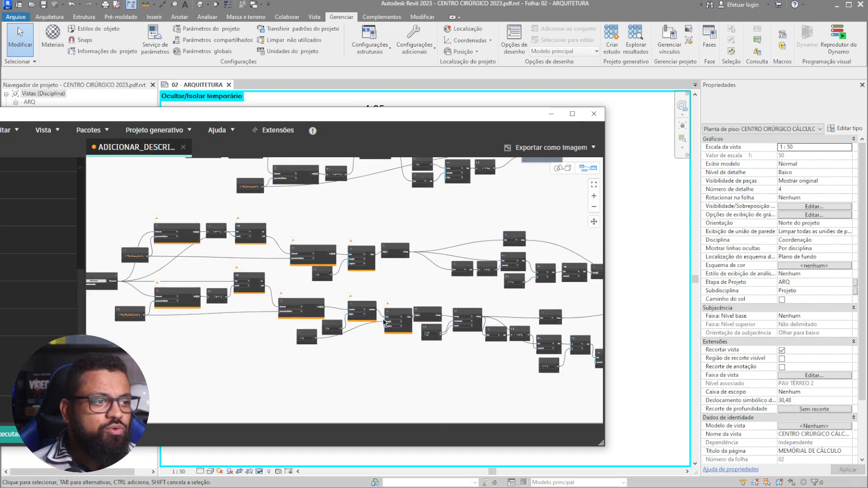
middle_drag(241, 403, 378, 386)
scroll(253, 341, up, 2)
scroll(252, 340, up, 3)
middle_drag(318, 334, 346, 388)
scroll(219, 288, up, 4)
middle_drag(272, 253, 274, 325)
scroll(273, 325, down, 3)
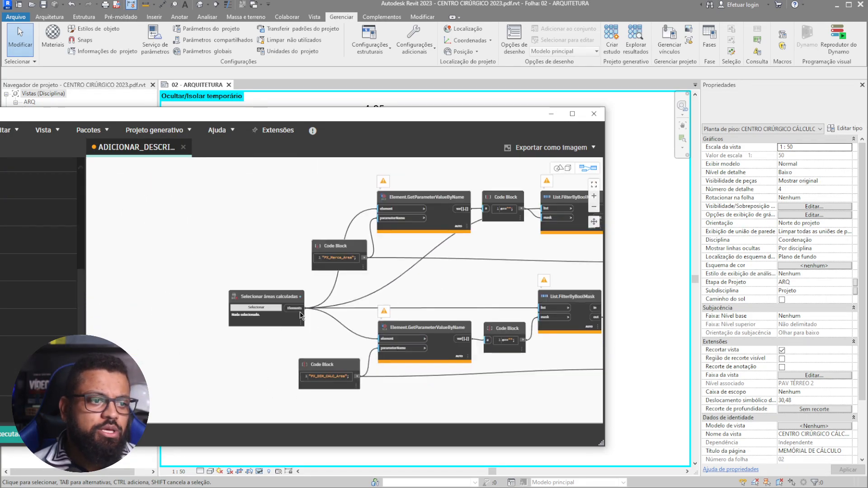
scroll(242, 322, up, 3)
scroll(200, 286, down, 3)
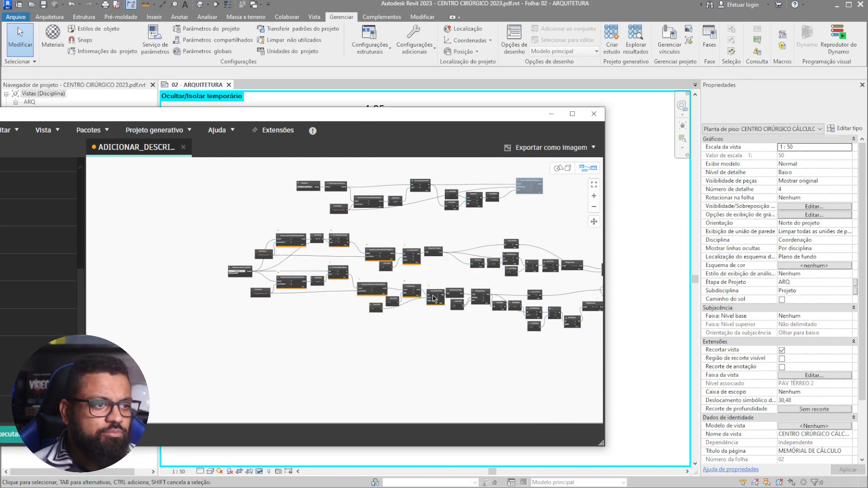
scroll(434, 272, up, 5)
scroll(394, 280, up, 3)
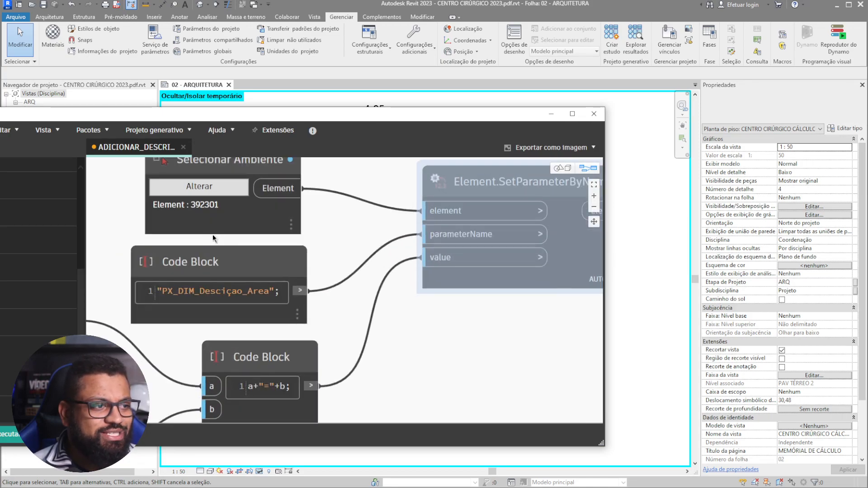
middle_drag(182, 259, 214, 321)
- Uncheck Congelar on the Element.SetParameterByName node
right_click(590, 298)
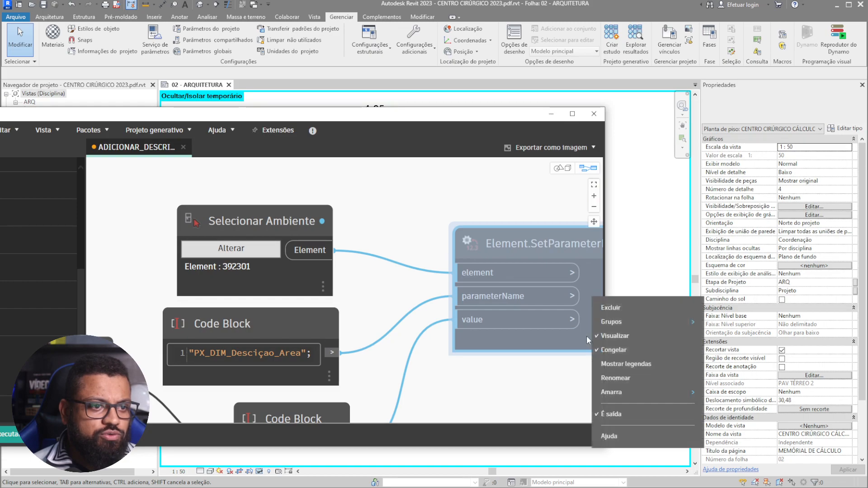
click(628, 349)
scroll(398, 245, down, 3)
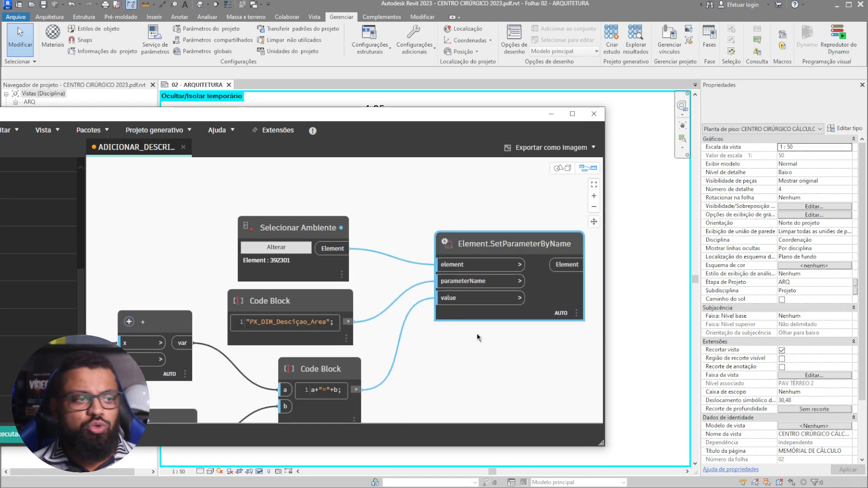
scroll(378, 248, down, 3)
middle_drag(476, 340, 610, 304)
middle_drag(455, 395, 500, 351)
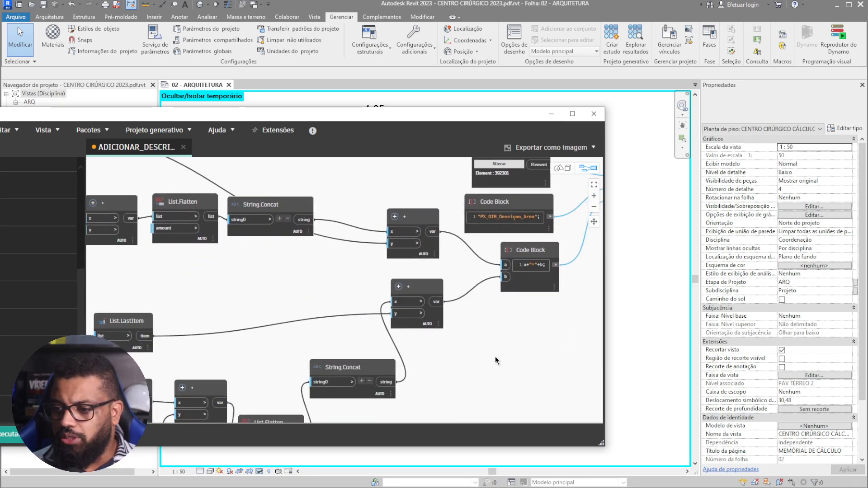
scroll(482, 362, down, 3)
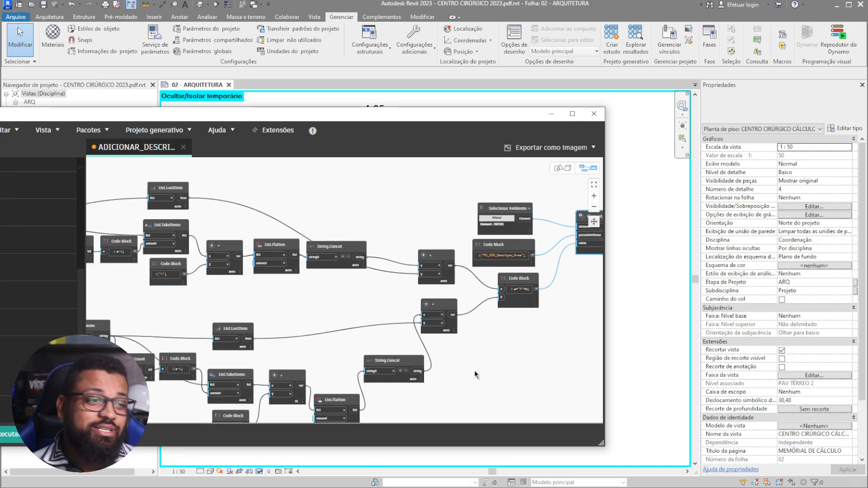
scroll(471, 374, down, 3)
- Review the warning-marked input nodes and the final output node across the graph
middle_drag(233, 284, 316, 285)
middle_drag(262, 286, 335, 292)
middle_drag(224, 269, 357, 291)
middle_drag(229, 288, 411, 320)
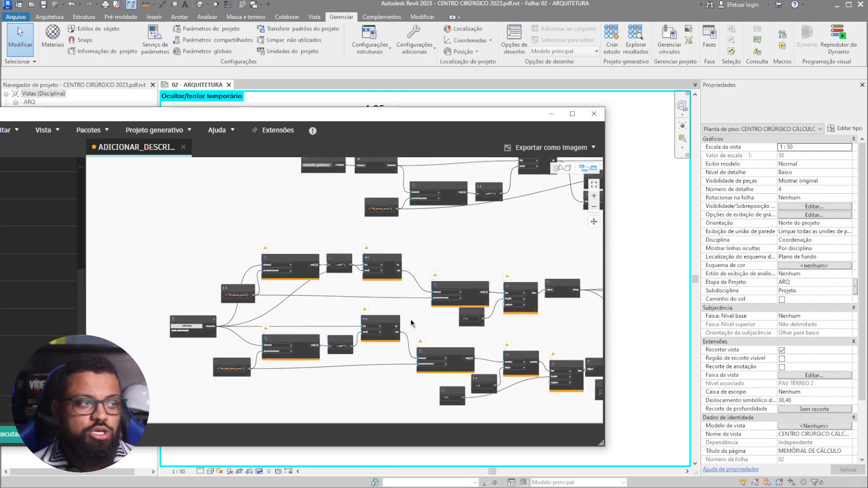
scroll(243, 320, up, 4)
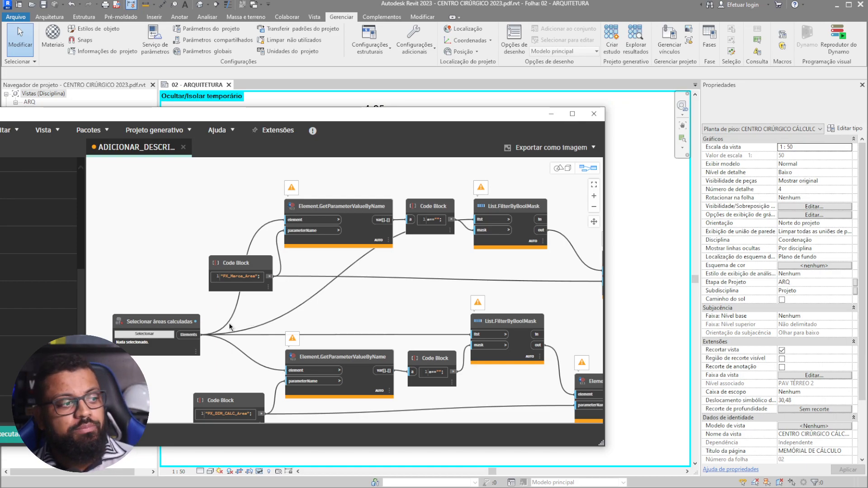
scroll(268, 308, down, 3)
middle_drag(482, 324, 240, 323)
middle_drag(501, 351, 302, 335)
middle_drag(589, 325, 371, 295)
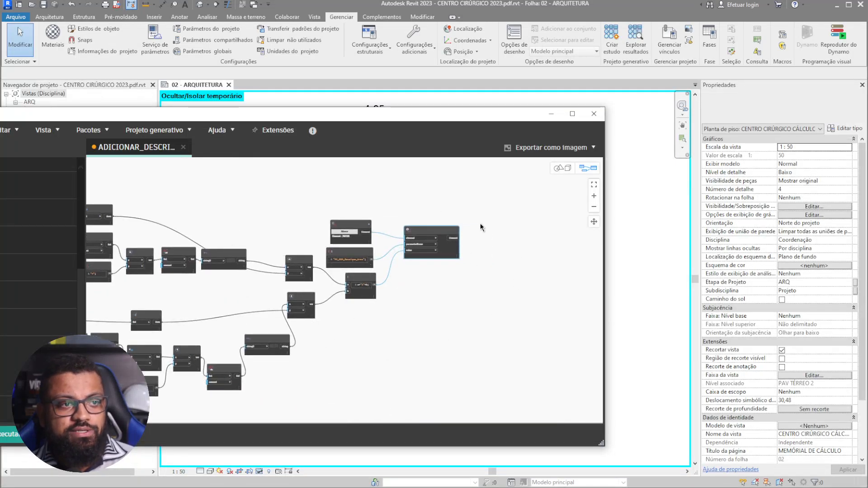
- Close Dynamo without saving and open Reprodutor do Dynamo (Dynamo Player)
click(594, 115)
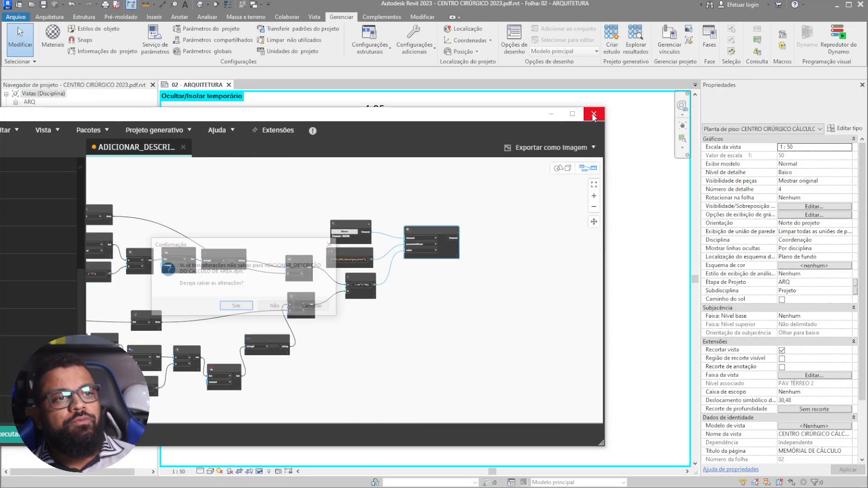
click(276, 308)
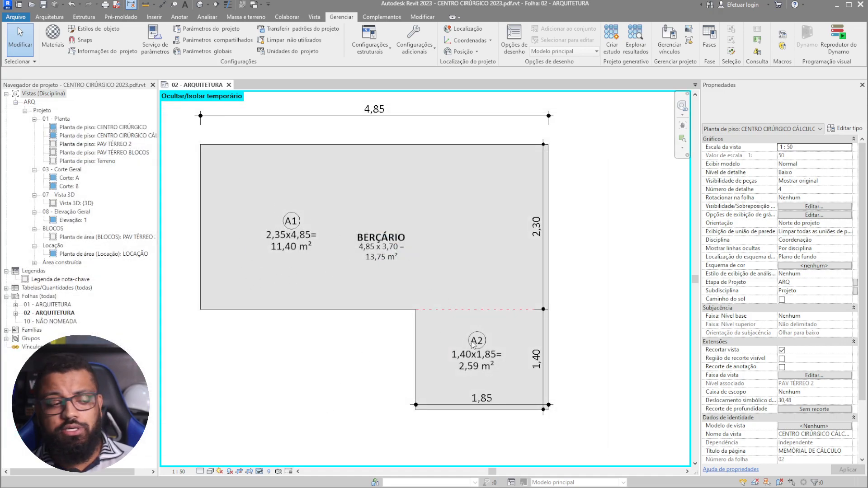
click(842, 48)
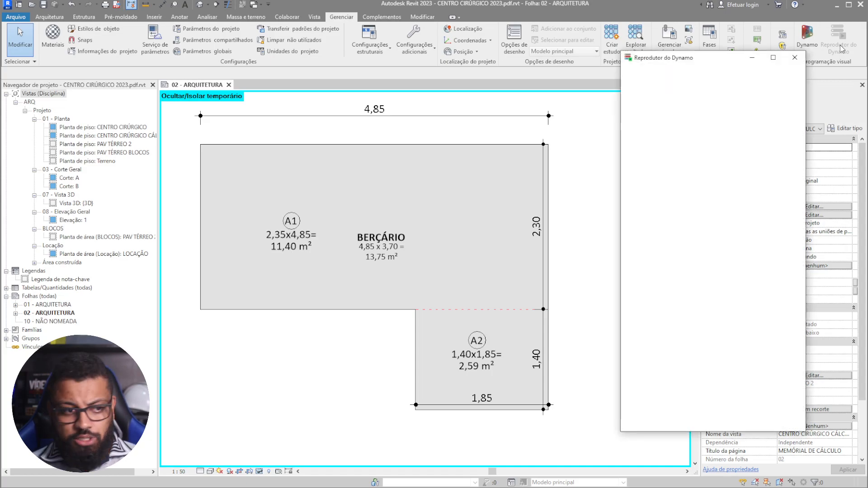
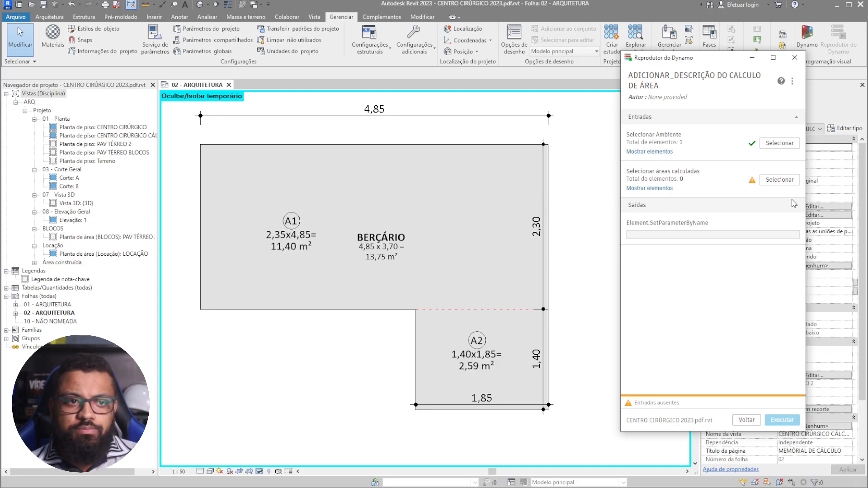
- Set the script's room input to the BERÇÁRIO room
click(777, 144)
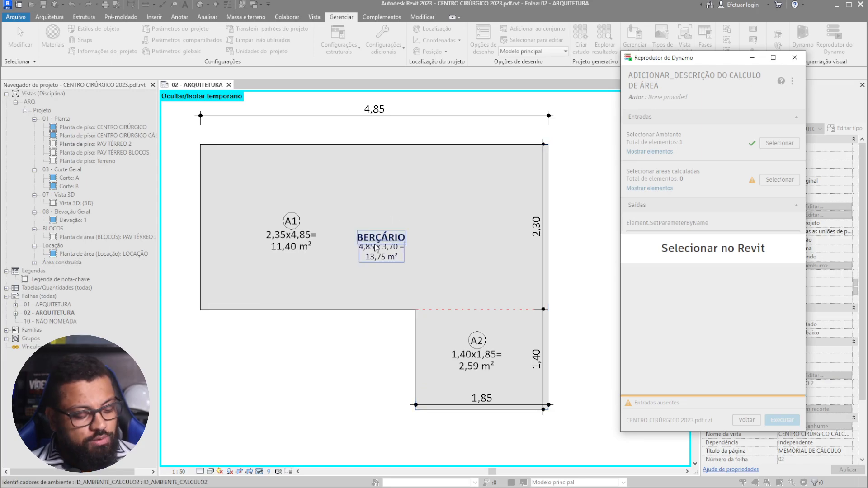
middle_drag(376, 247, 359, 273)
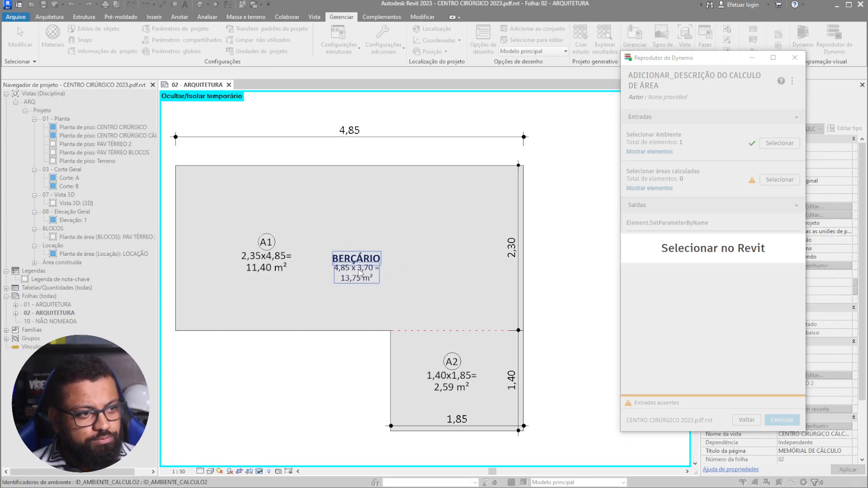
key(Tab)
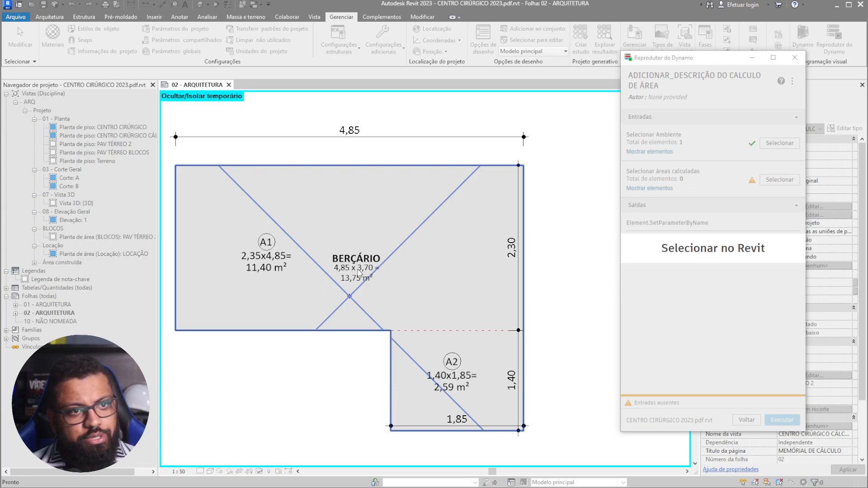
click(359, 273)
- Window-select the 10 calculated areas as the areas input and run the script
click(773, 180)
scroll(492, 242, down, 2)
drag(553, 153, 275, 387)
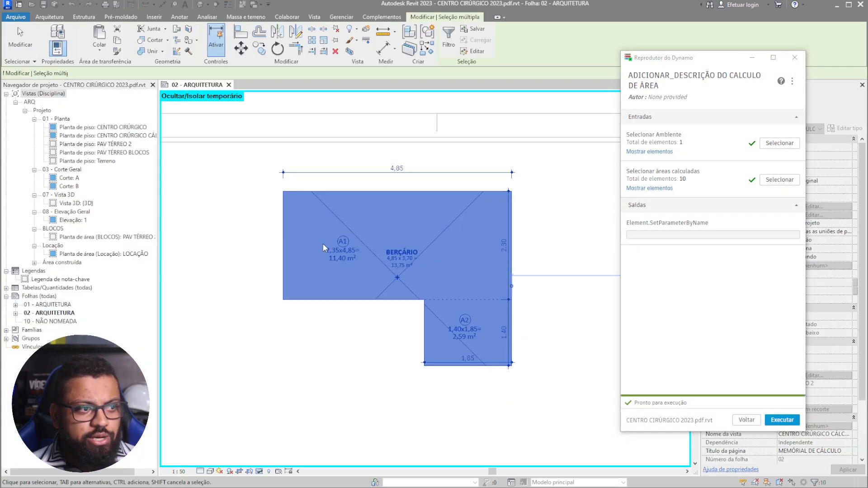
scroll(320, 243, up, 2)
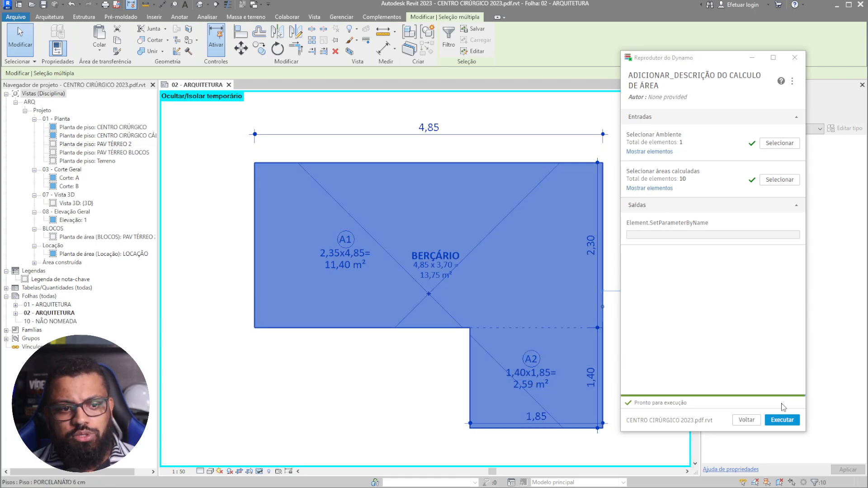
click(782, 422)
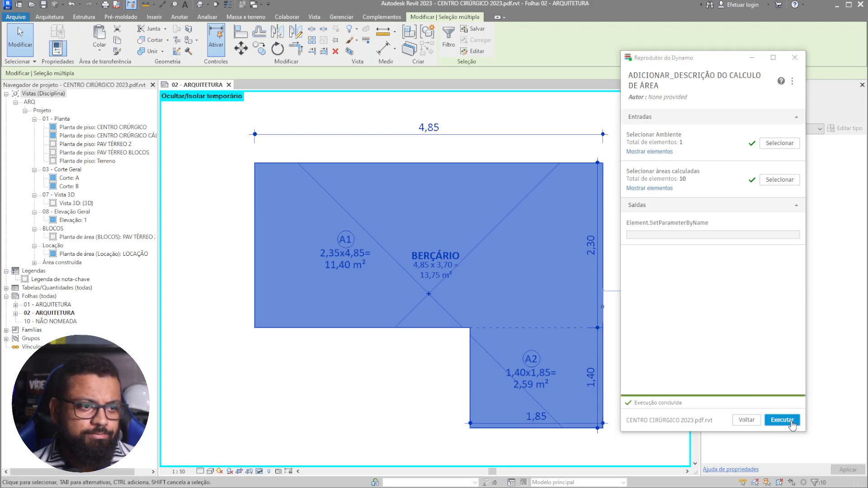
- Clear the selected room and areas, then run the script again
scroll(370, 347, down, 3)
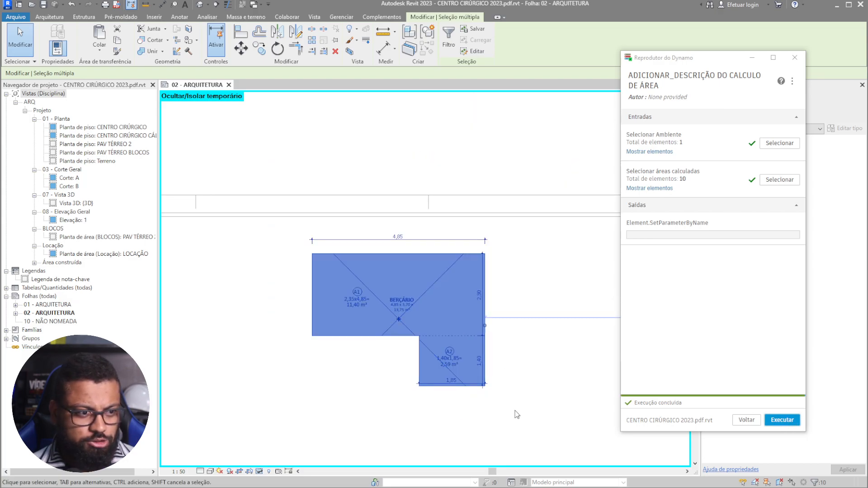
click(516, 413)
scroll(383, 320, up, 3)
middle_drag(520, 394, 361, 326)
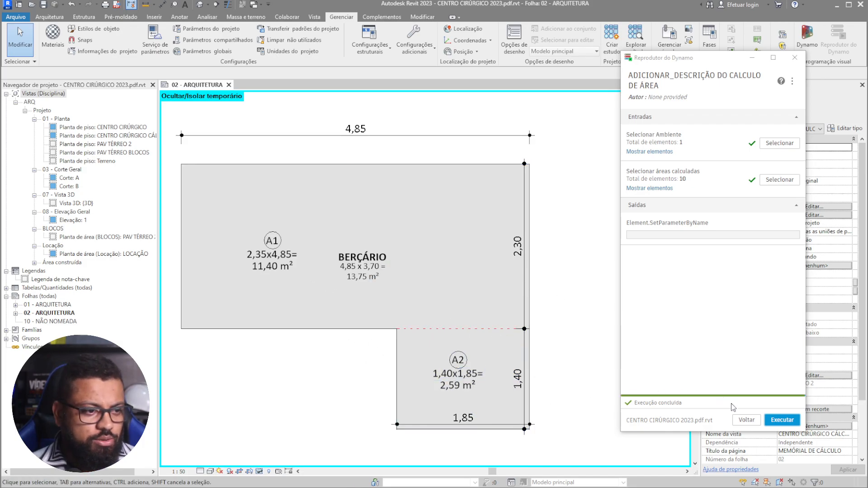
click(781, 421)
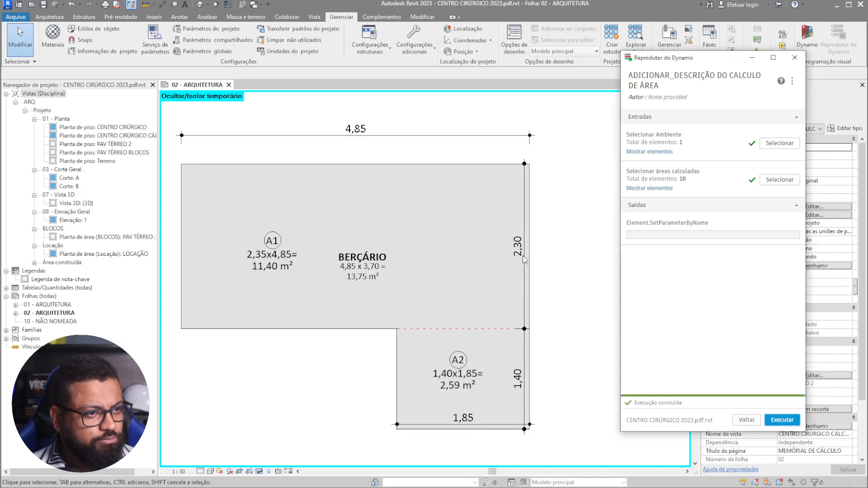
- Re-pick BERÇÁRIO and all 10 calculated areas, run the script, then close Dynamo Player
click(782, 144)
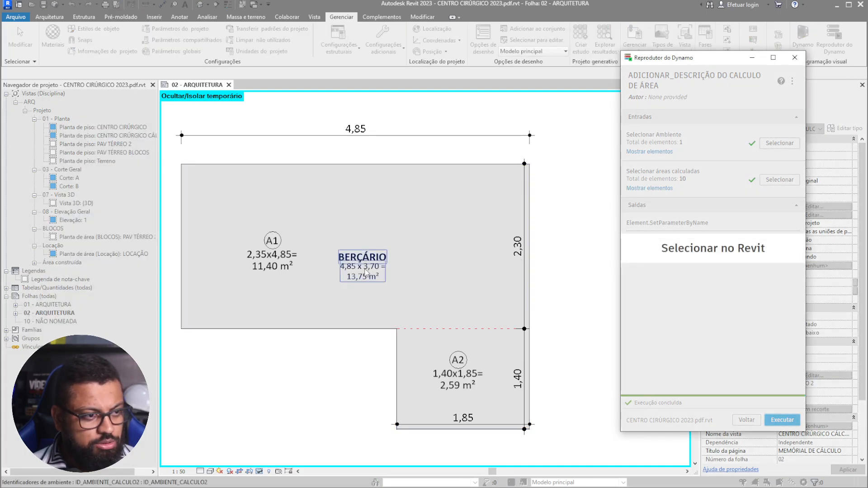
middle_drag(371, 282, 382, 290)
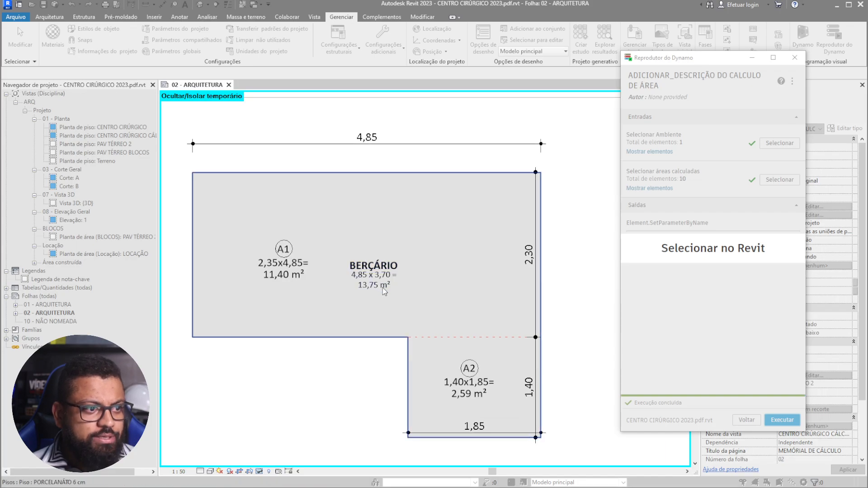
click(383, 283)
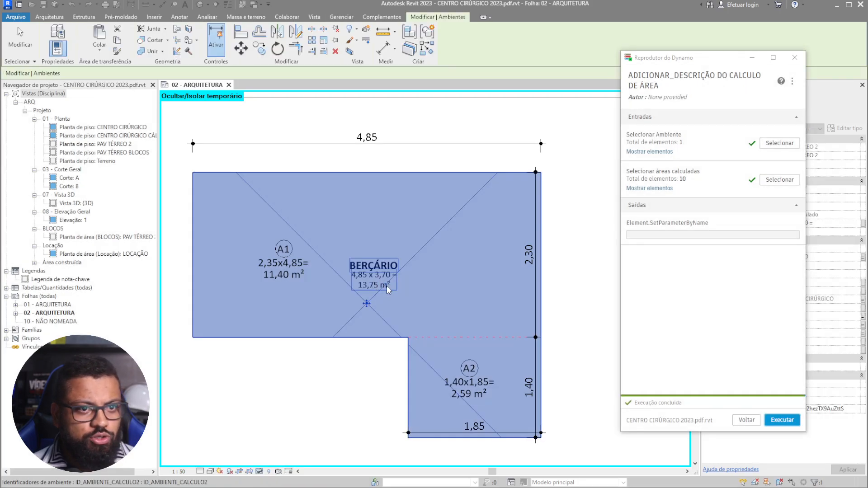
click(782, 184)
drag(577, 123, 229, 450)
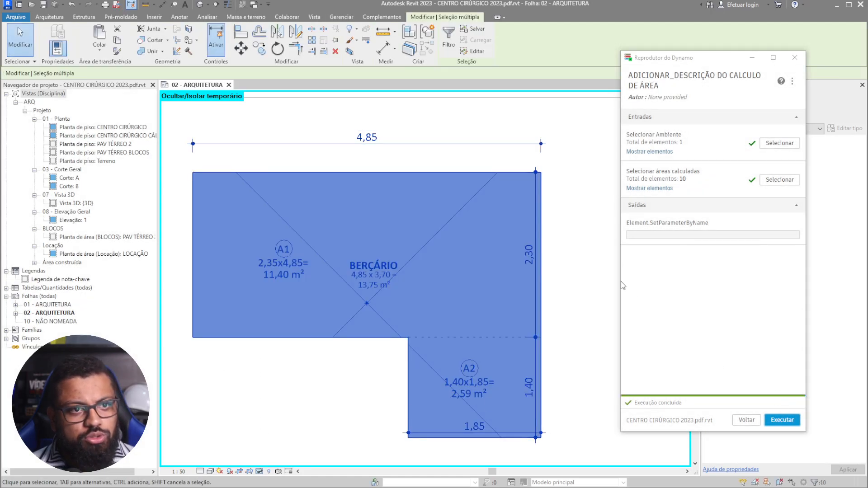
click(779, 421)
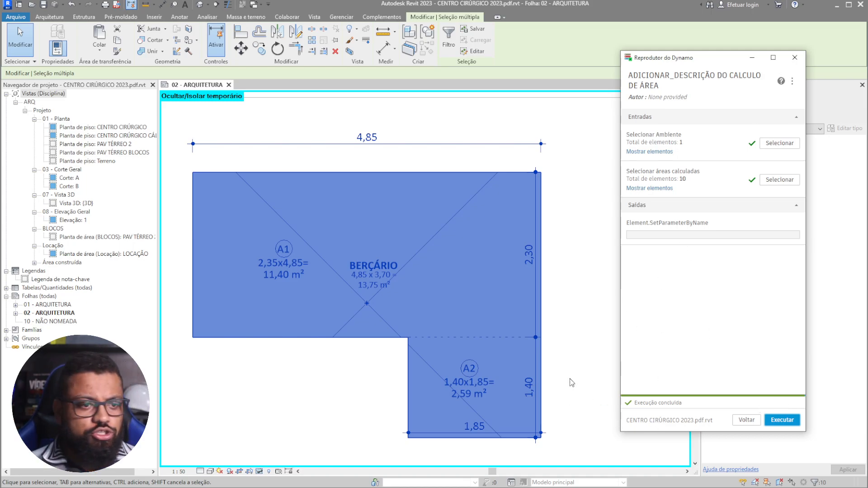
scroll(449, 306, up, 2)
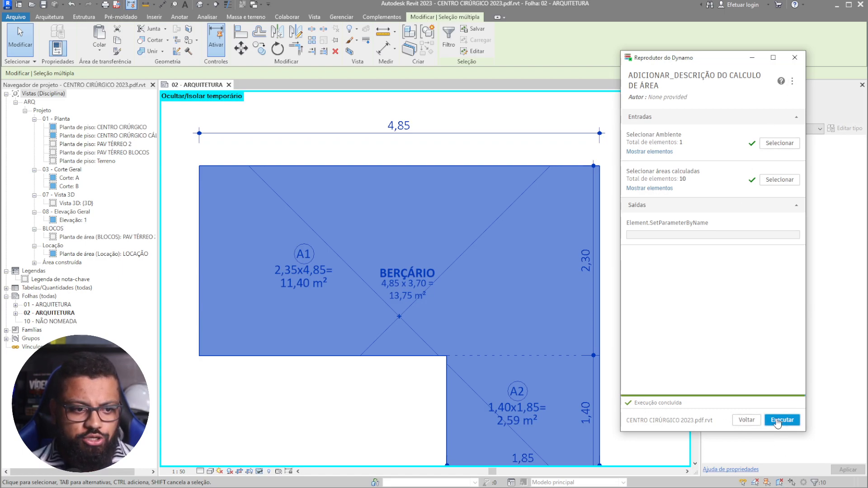
click(794, 57)
- Clear the plan selection and unfreeze the SetParameterByName node in Dynamo
click(653, 236)
scroll(524, 164, down, 3)
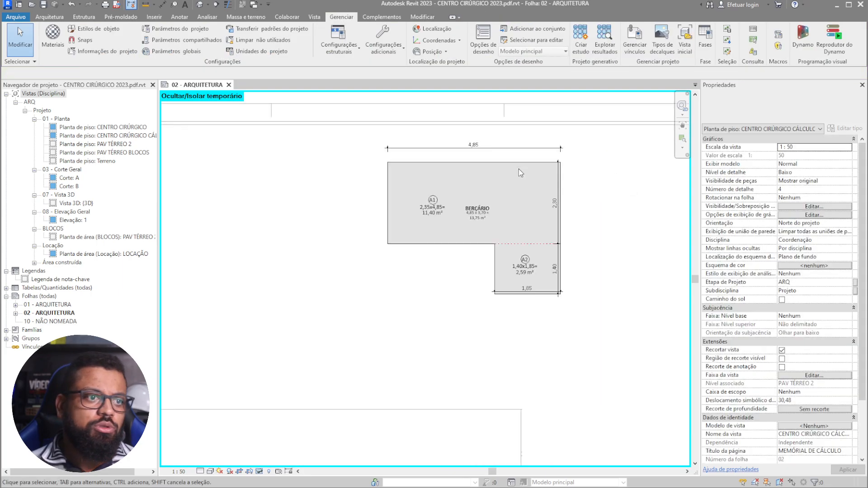
scroll(536, 249, up, 3)
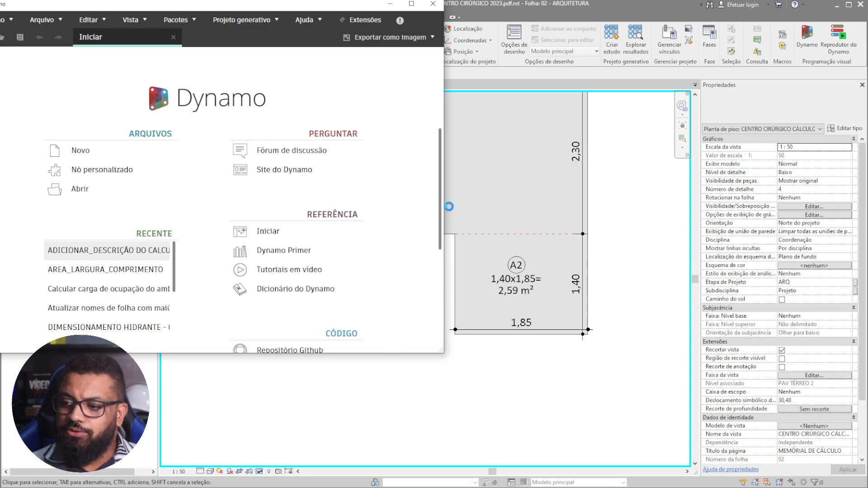
drag(333, 5, 469, 59)
scroll(469, 291, down, 4)
middle_drag(441, 283, 301, 259)
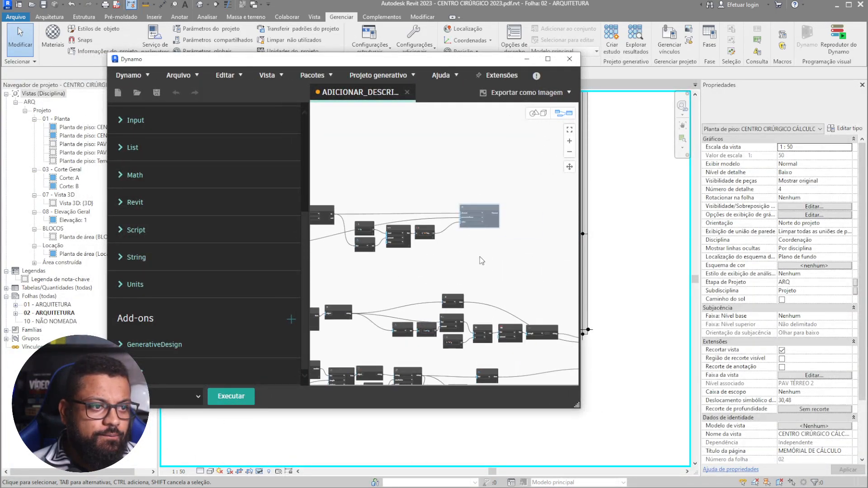
middle_drag(479, 273, 323, 218)
scroll(541, 272, up, 3)
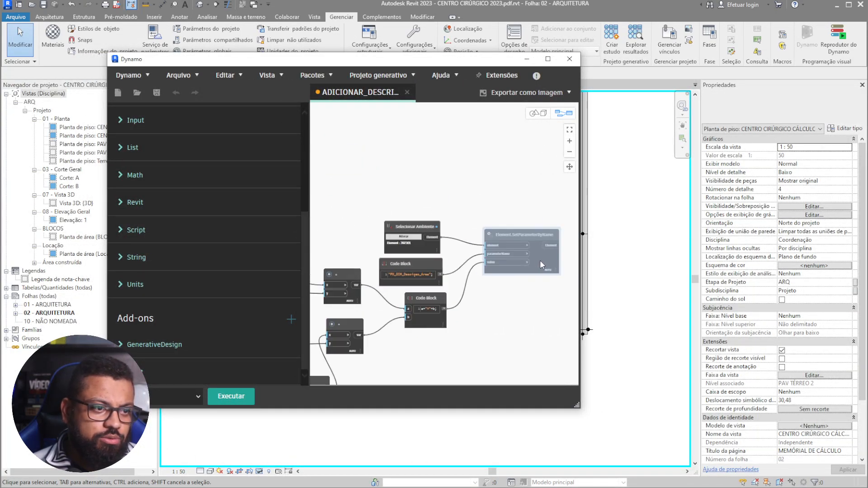
right_click(540, 261)
click(576, 312)
- Review the input nodes and save the ADICIONAR_DESCRIÇÃO DO CALCULO DE ÁREA graph
scroll(503, 317, down, 1)
middle_drag(382, 242, 412, 255)
middle_drag(315, 196, 504, 268)
scroll(466, 242, up, 1)
middle_drag(417, 237, 468, 252)
middle_drag(395, 308, 428, 285)
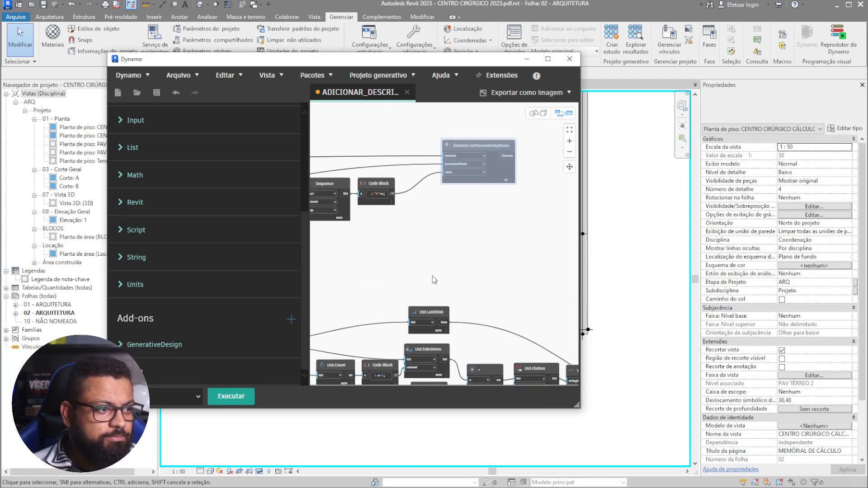
scroll(469, 230, down, 4)
middle_drag(331, 263, 492, 236)
middle_drag(431, 216, 495, 225)
middle_drag(364, 237, 422, 232)
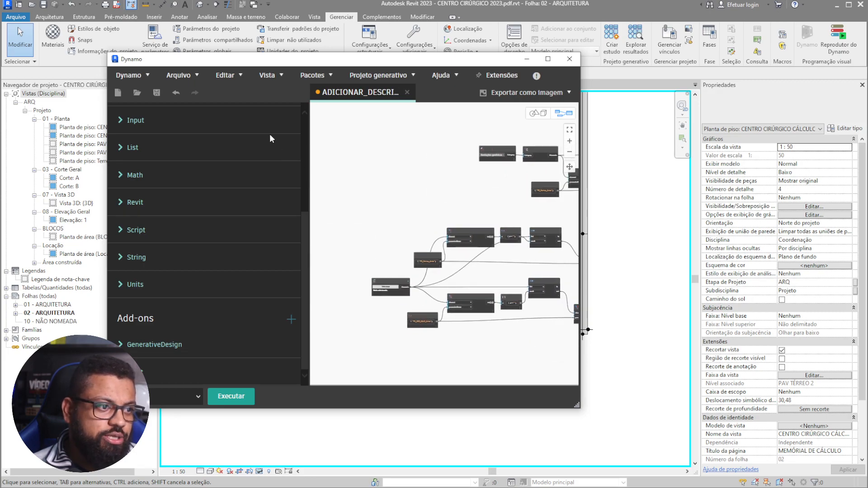
click(157, 93)
- Run the graph, which finishes with warnings
middle_drag(431, 188, 313, 160)
click(240, 400)
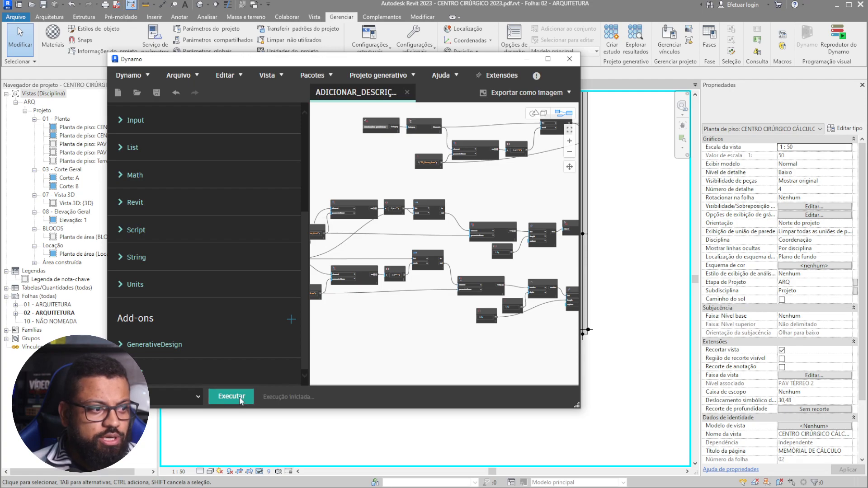
drag(451, 67, 653, 105)
- Window-select the plan's calculated areas as the graph's area input
scroll(606, 343, up, 6)
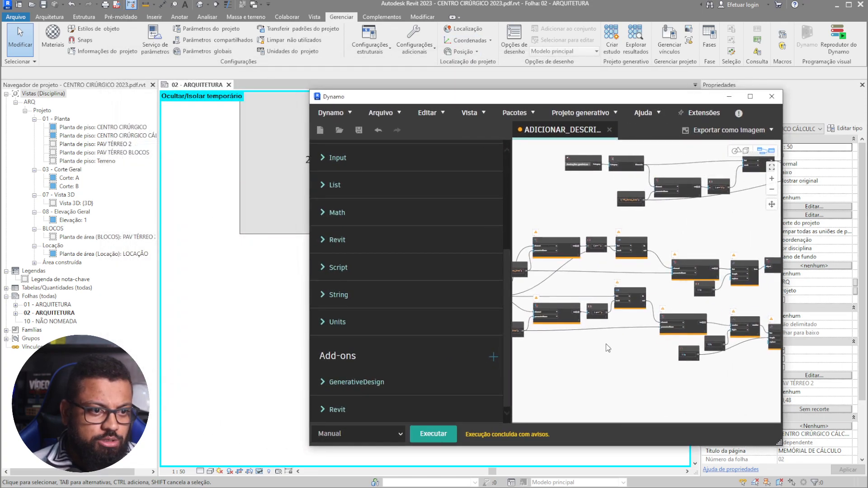
click(562, 241)
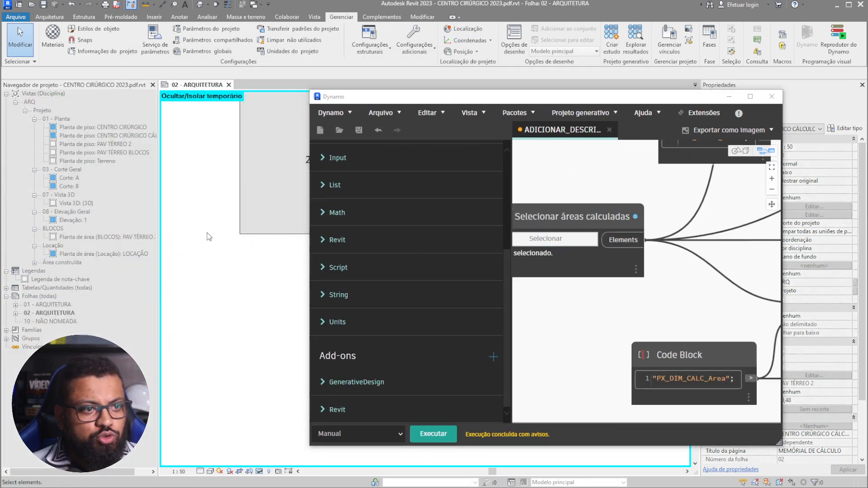
drag(266, 156, 178, 274)
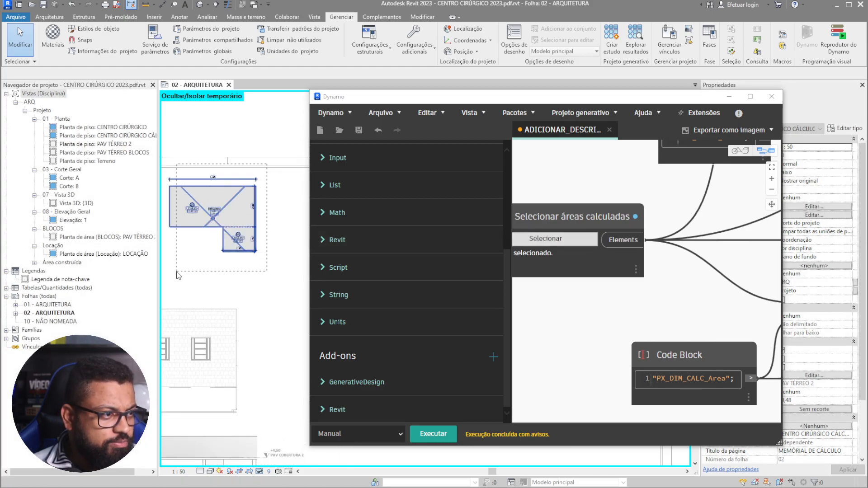
click(551, 240)
drag(283, 159, 180, 271)
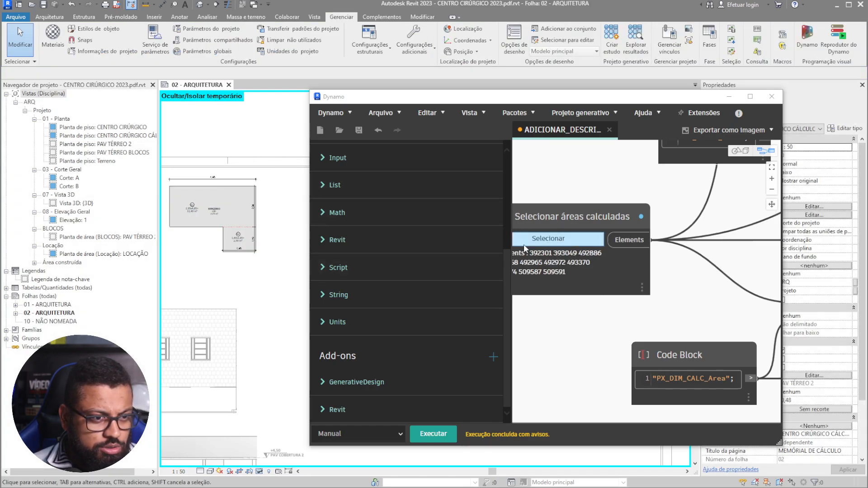
- Run the graph so BERÇÁRIO's tag reads A1+A2=11,40+2,59, then close Dynamo without saving
scroll(631, 276, down, 5)
middle_drag(763, 291, 520, 302)
middle_drag(724, 301, 590, 308)
middle_drag(768, 310, 581, 295)
middle_drag(723, 275, 630, 265)
scroll(576, 172, up, 4)
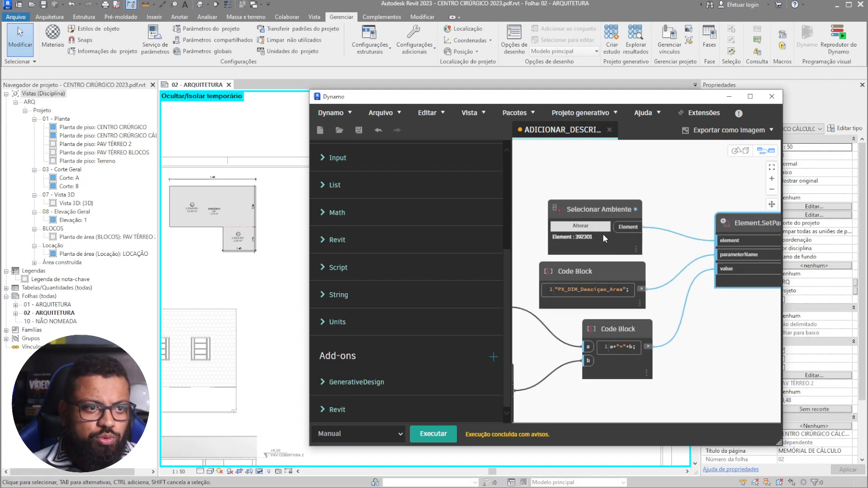
scroll(237, 218, up, 5)
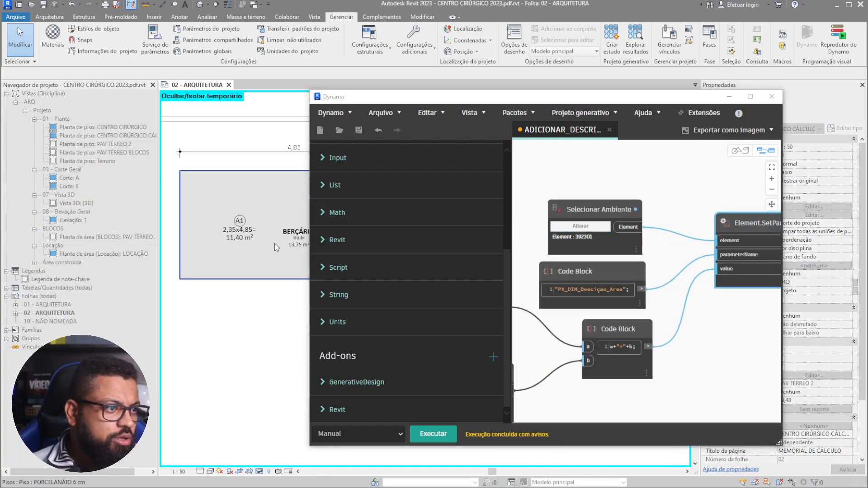
scroll(253, 237, up, 2)
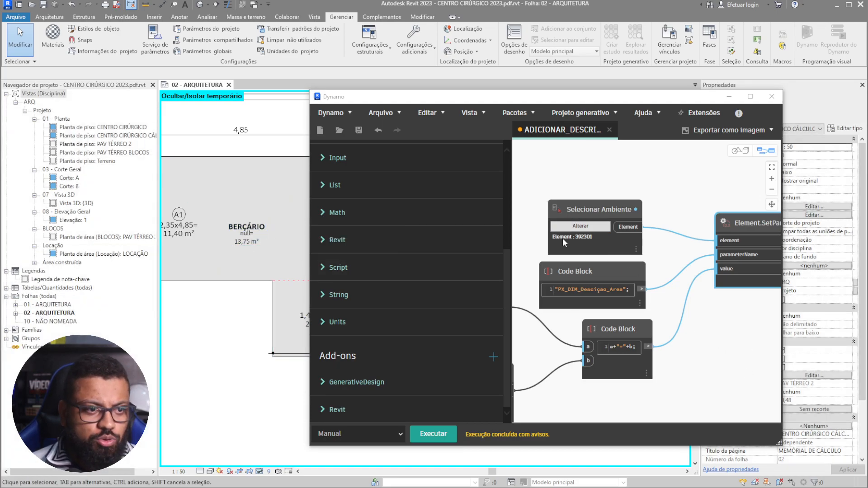
click(445, 434)
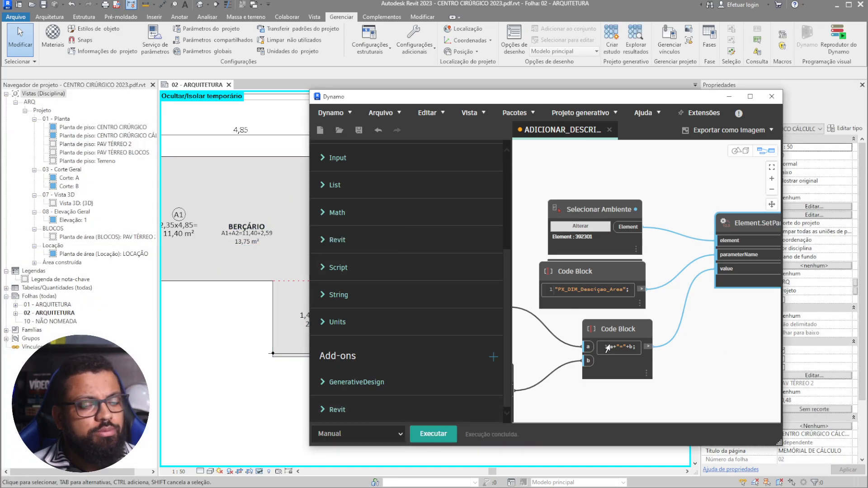
click(772, 97)
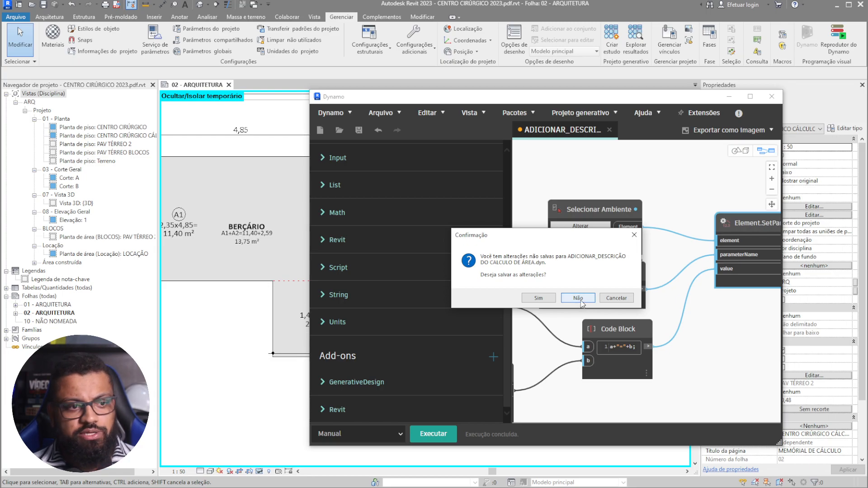
click(579, 299)
- Zoom in to check BERÇÁRIO's tag showing A1+A2=11,40+2,59 and 13,75 m²
scroll(212, 235, up, 3)
middle_drag(212, 235, 368, 246)
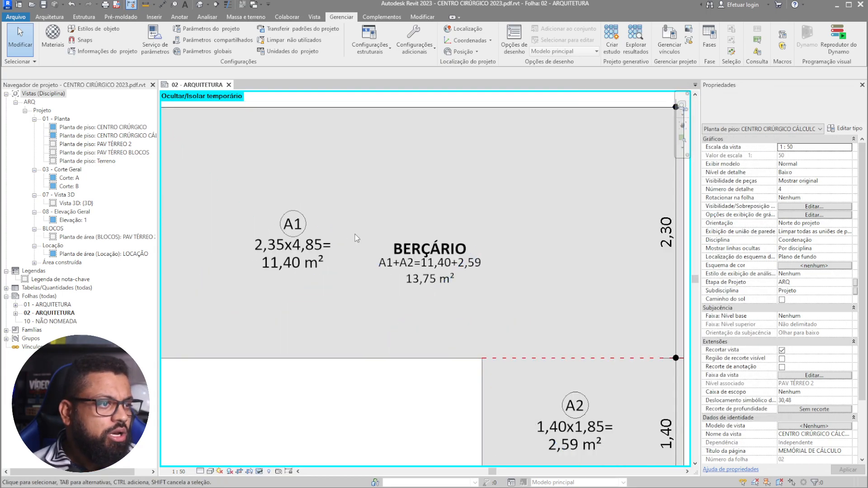
scroll(374, 271, up, 4)
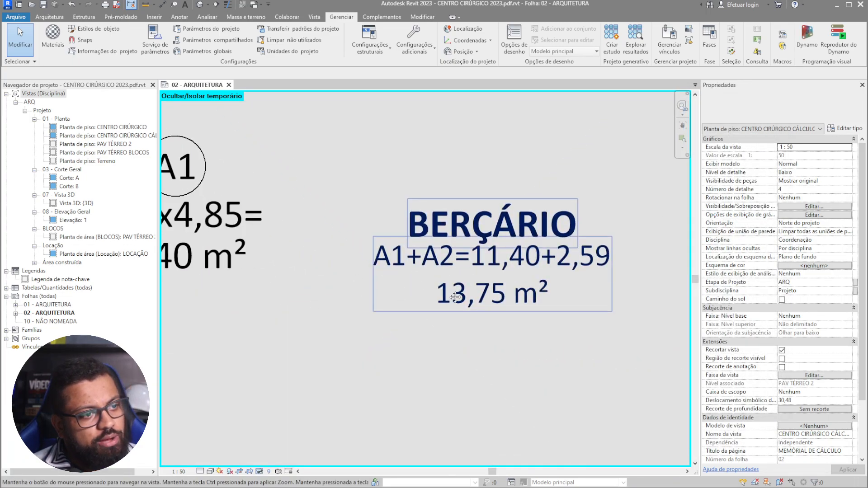
scroll(448, 294, down, 5)
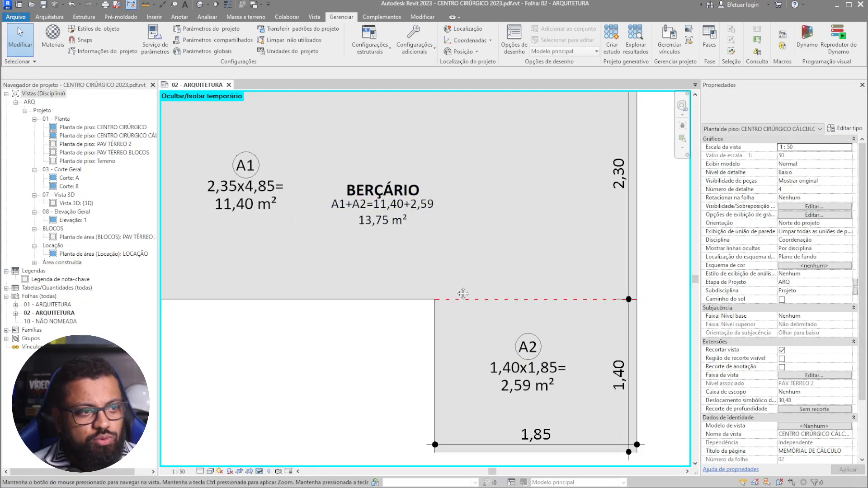
middle_drag(463, 294, 424, 276)
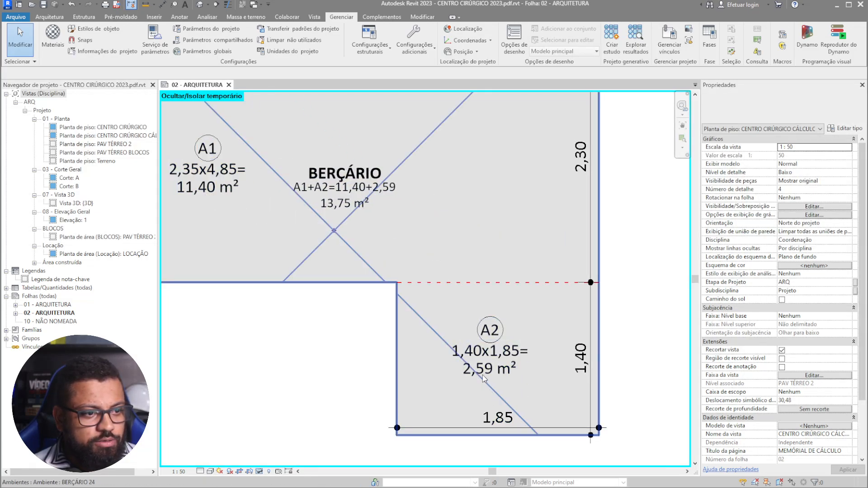
scroll(482, 376, up, 3)
scroll(498, 353, down, 4)
scroll(605, 278, down, 2)
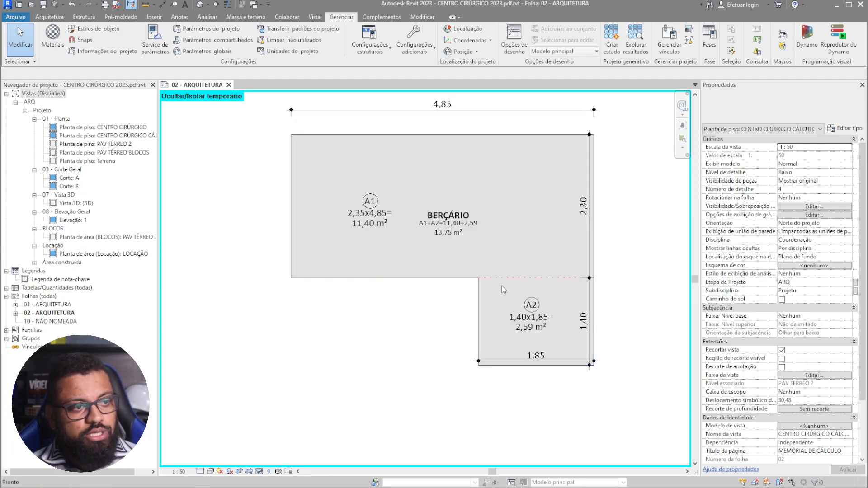
- Reset the temporary hide/isolate with HR and pan toward the ramp
key(h)
key(r)
middle_drag(468, 336, 522, 232)
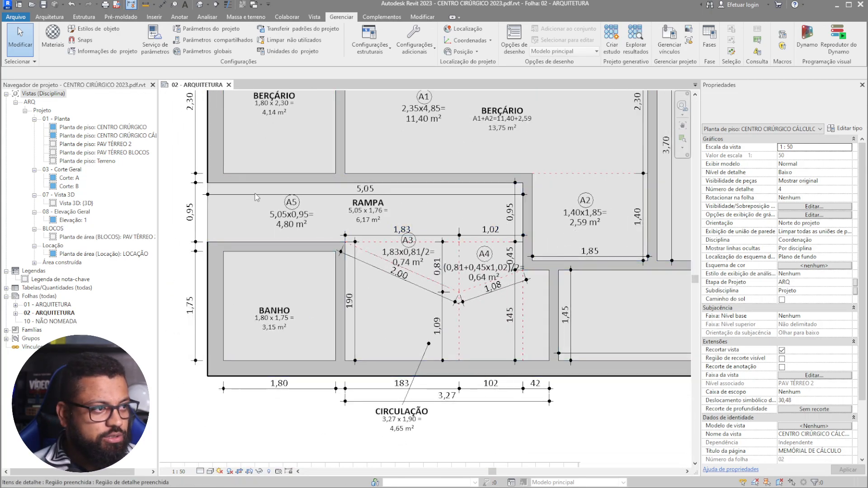
- Select the ramp's area elements, excluding BANHO and CIRCULAÇÃO items, and isolate them with HI
middle_drag(247, 195, 270, 187)
drag(199, 168, 585, 379)
shift+drag(341, 435, 196, 254)
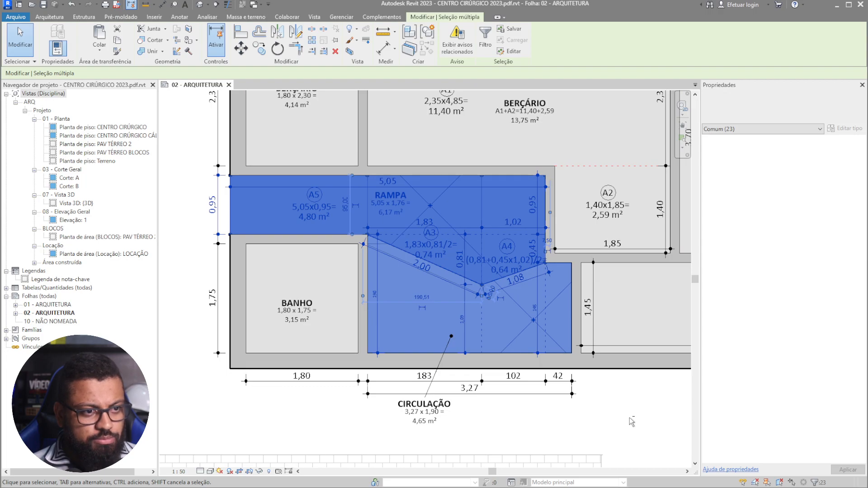
shift+drag(382, 373, 288, 292)
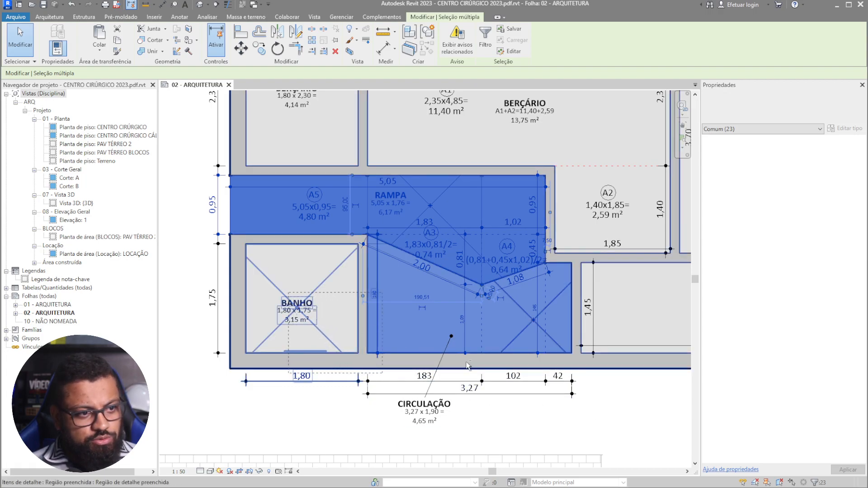
shift+drag(674, 449, 305, 294)
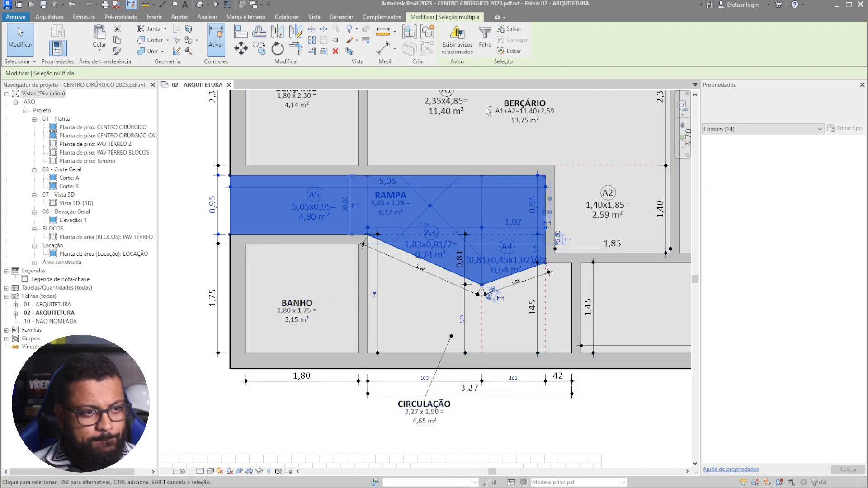
key(h)
key(i)
key(Escape)
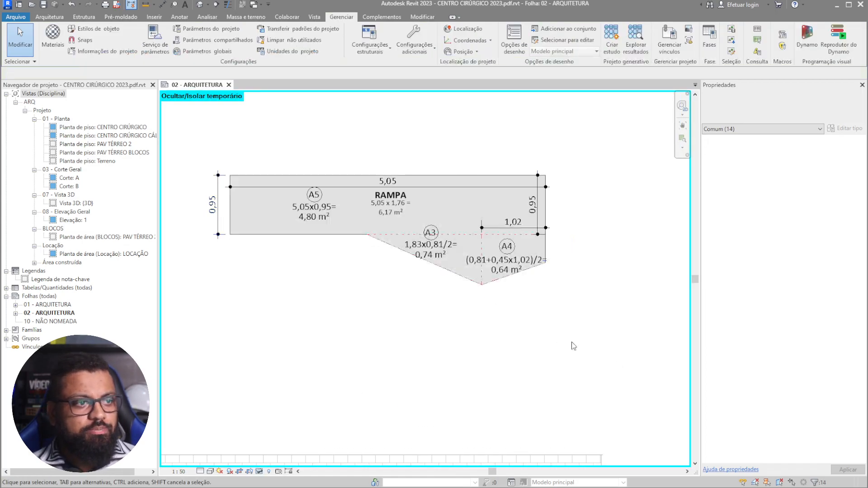
- Reposition the RAMPA room tag and review areas A3, A4 and A5
scroll(302, 220, up, 2)
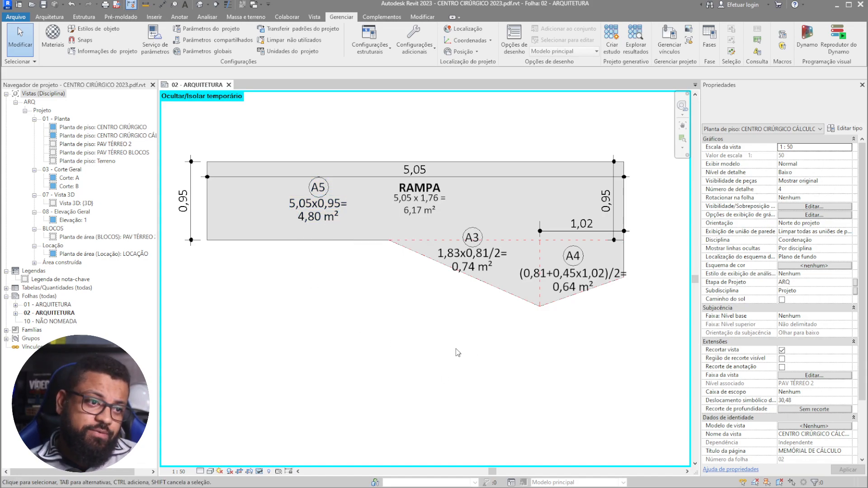
scroll(339, 213, up, 2)
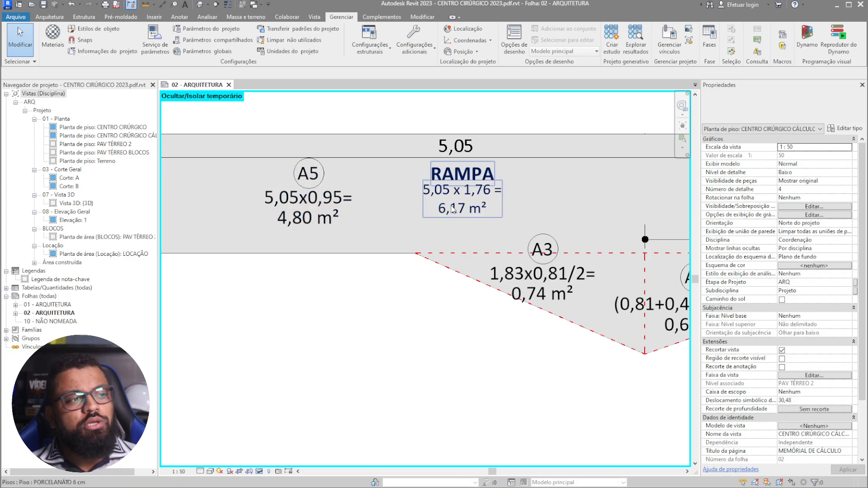
click(461, 185)
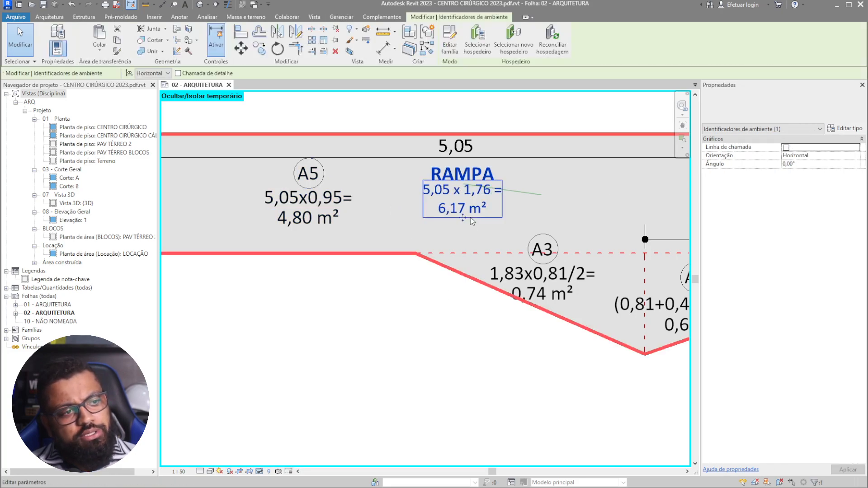
drag(464, 219, 472, 232)
scroll(386, 197, down, 3)
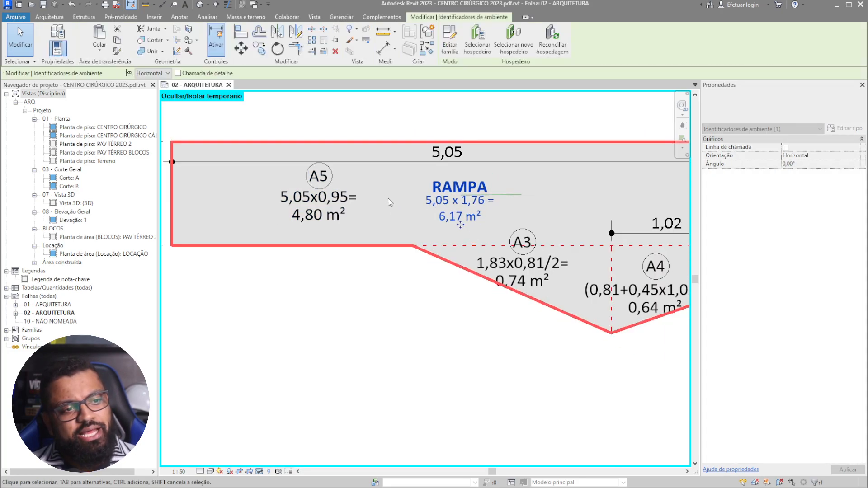
click(311, 323)
scroll(298, 209, up, 4)
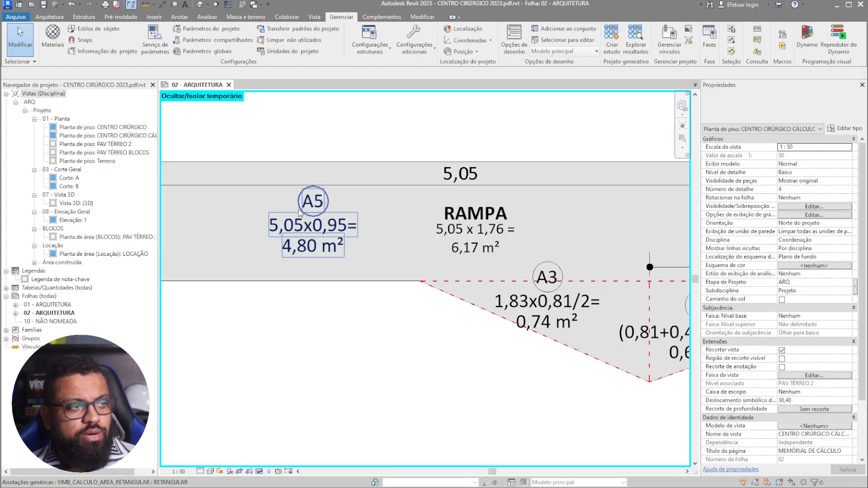
middle_drag(574, 317, 420, 298)
middle_drag(589, 360, 688, 390)
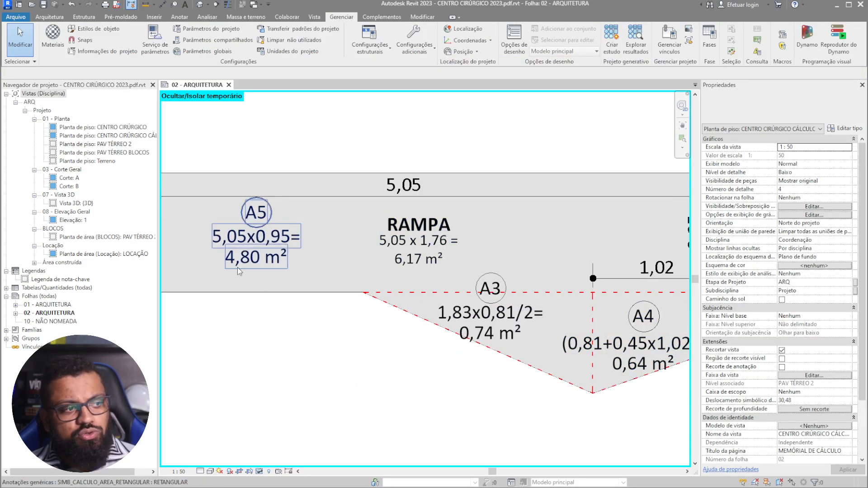
middle_drag(370, 344, 304, 318)
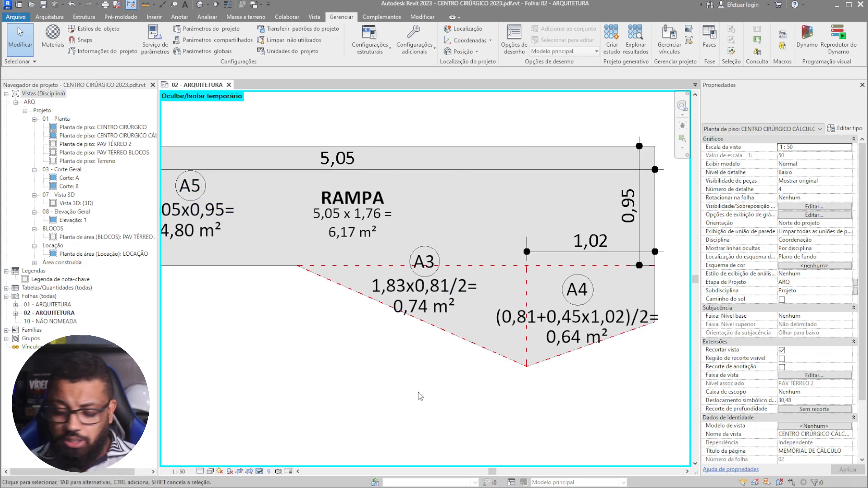
scroll(380, 361, down, 1)
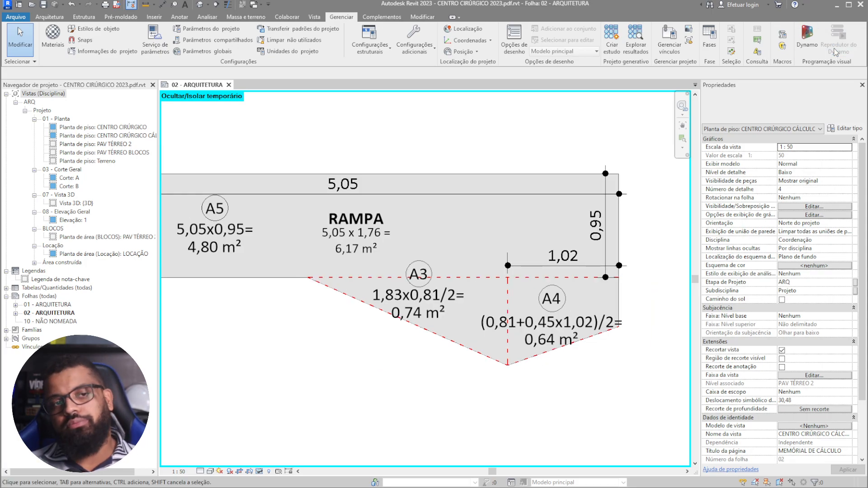
click(836, 50)
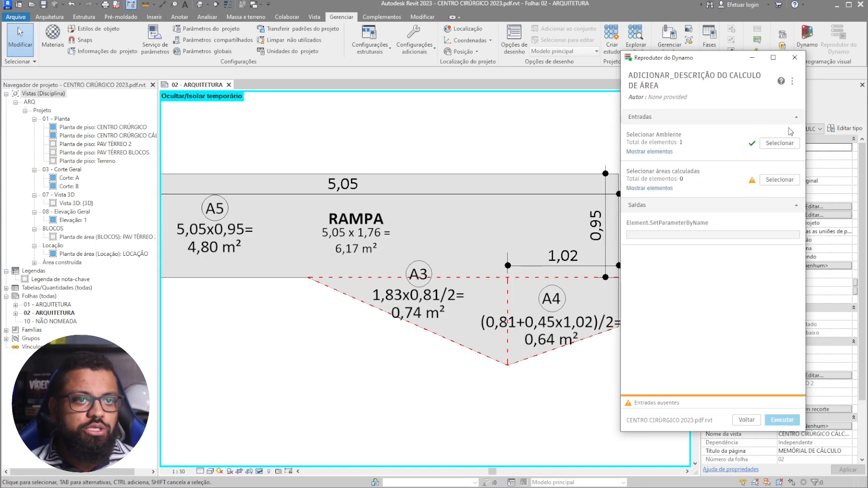
- Set the script's room input to the RAMPA room
click(780, 144)
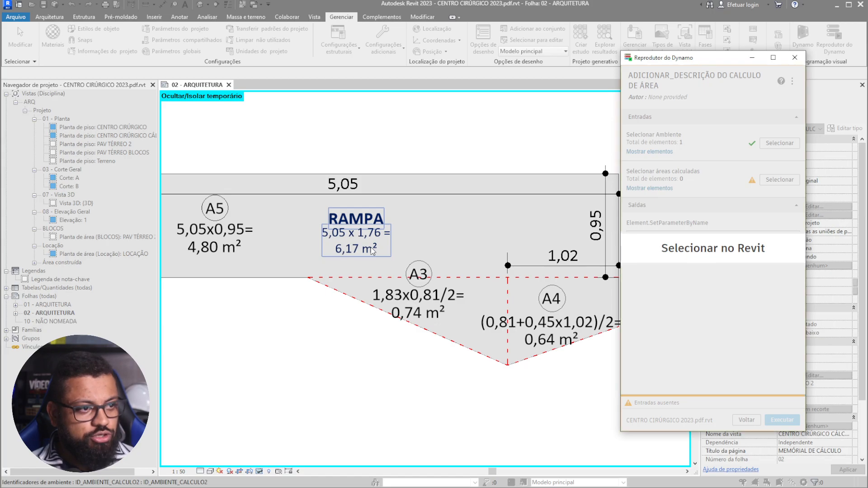
click(365, 243)
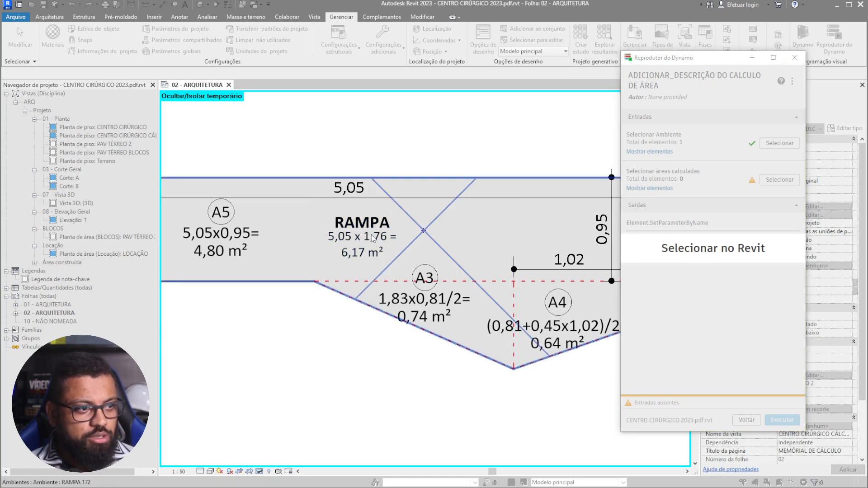
key(Return)
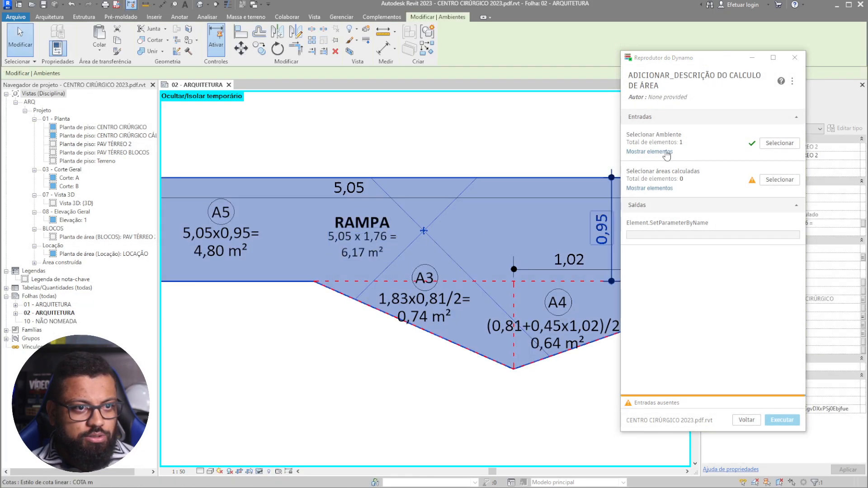
click(776, 148)
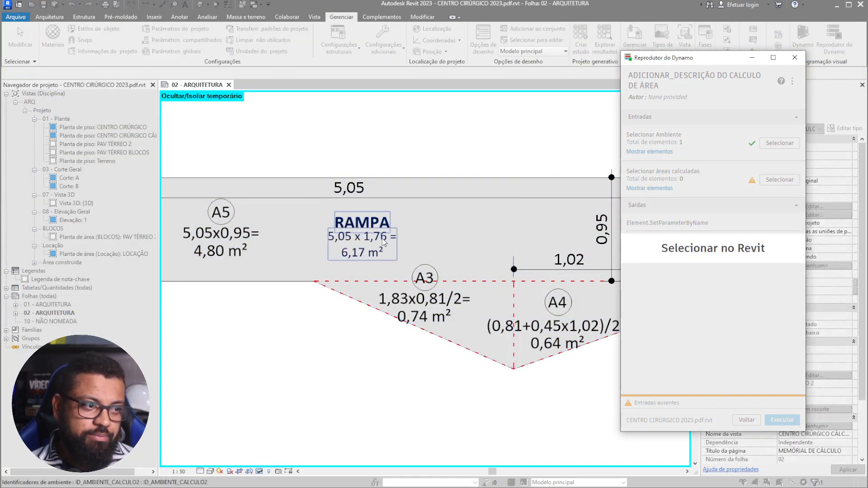
click(383, 242)
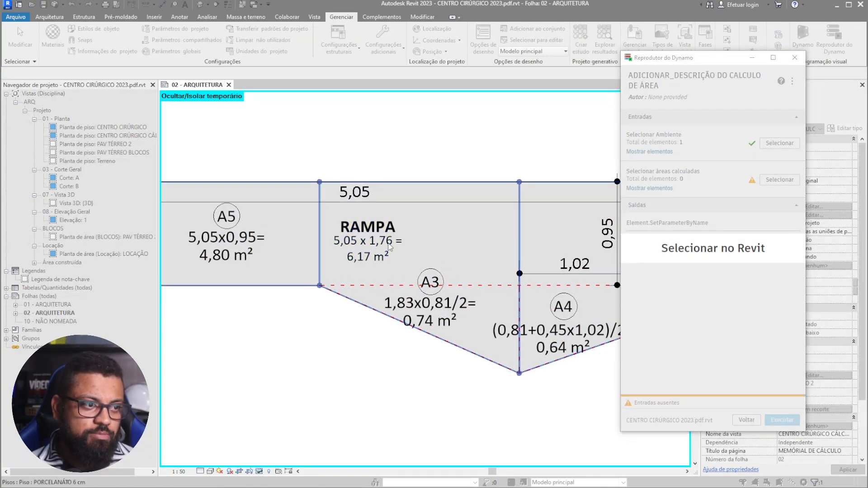
key(Return)
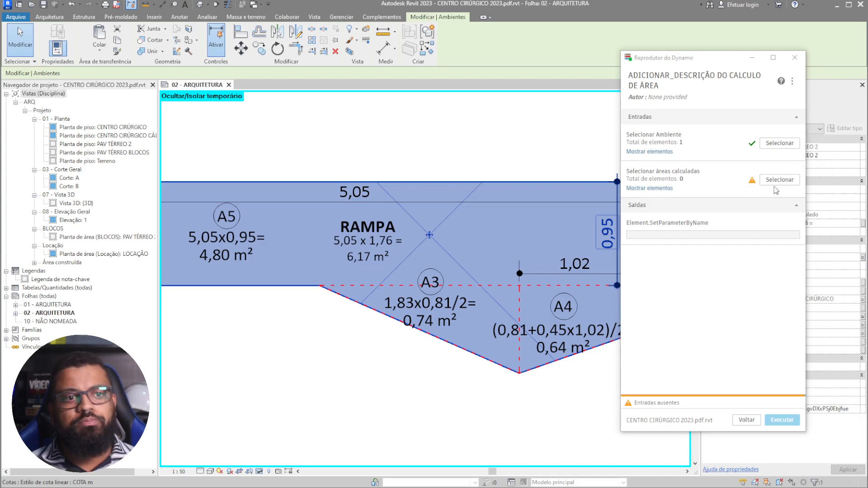
- Window-select the ramp's 14 calculated area elements as the areas input
click(787, 183)
scroll(492, 209, down, 2)
drag(574, 144, 196, 369)
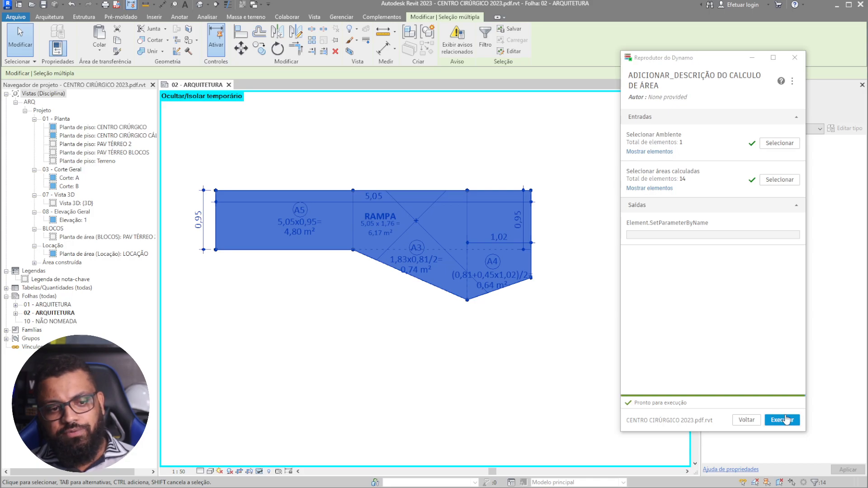
- Run the script to write the RAMPA area formula
scroll(385, 221, up, 3)
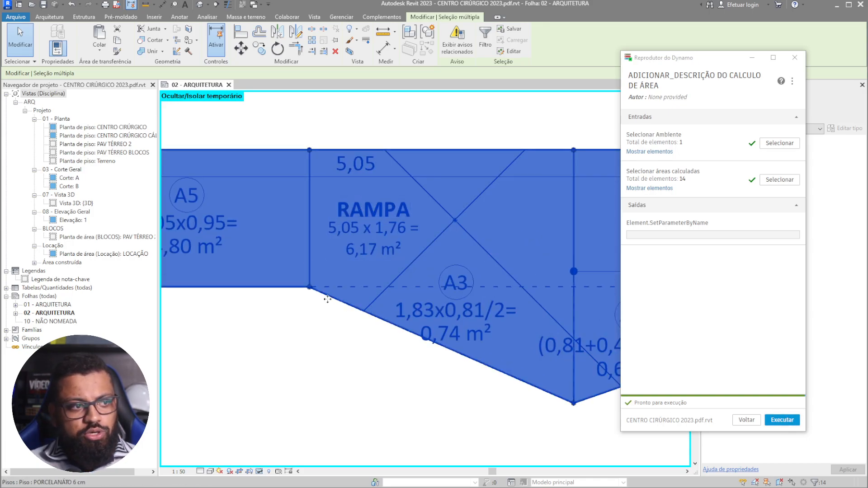
scroll(374, 274, down, 2)
scroll(267, 244, up, 1)
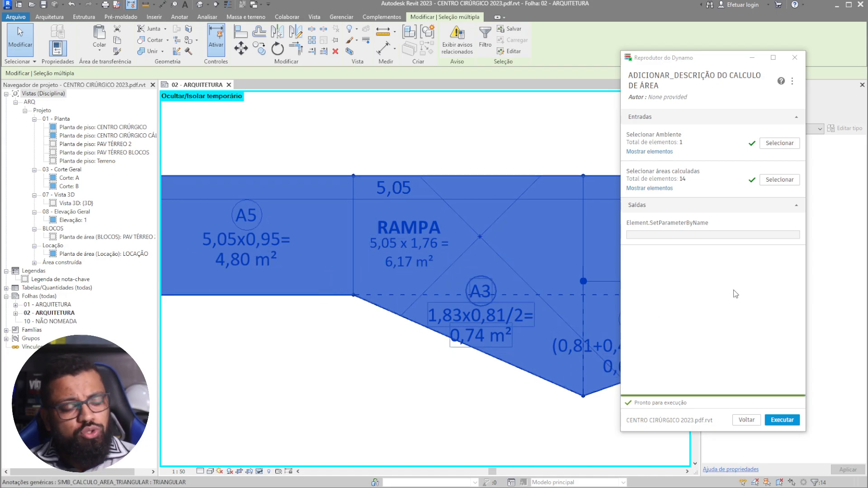
click(786, 421)
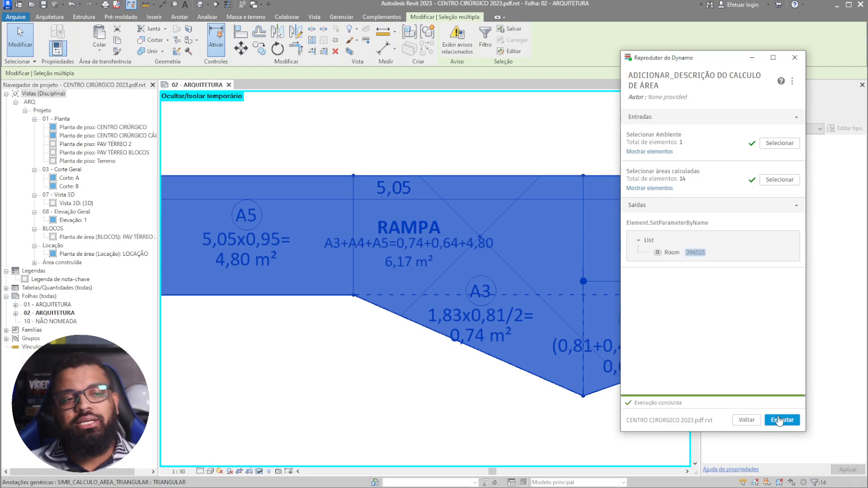
- Check the RAMPA tag reads A3+A4+A5=0,74+0,64+4,80 with 6,17 m²
scroll(338, 380, up, 2)
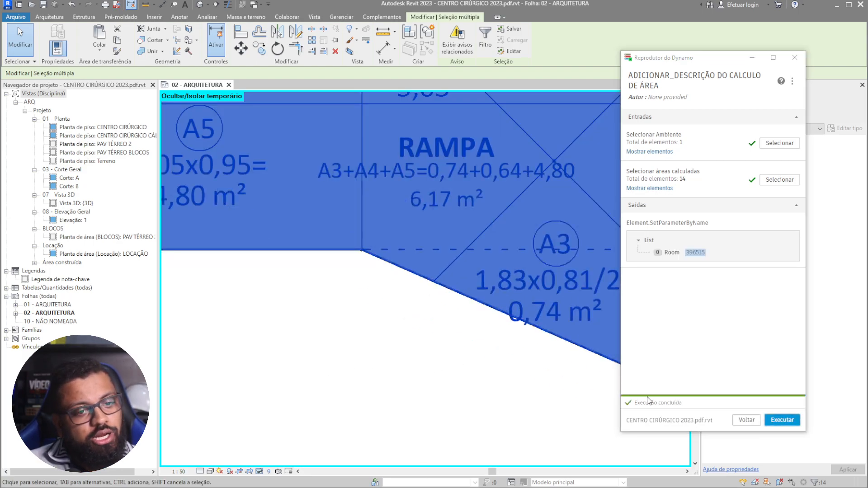
scroll(610, 401, down, 4)
key(Escape)
scroll(509, 318, up, 1)
middle_drag(492, 323, 306, 367)
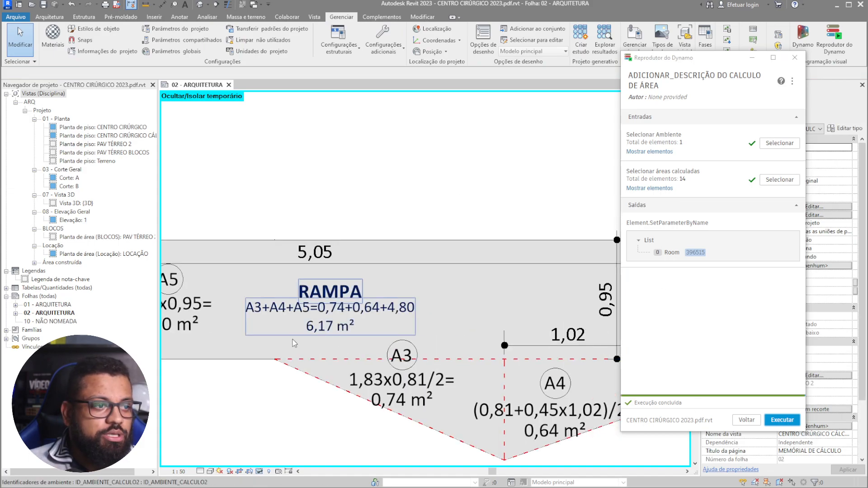
scroll(306, 342, up, 2)
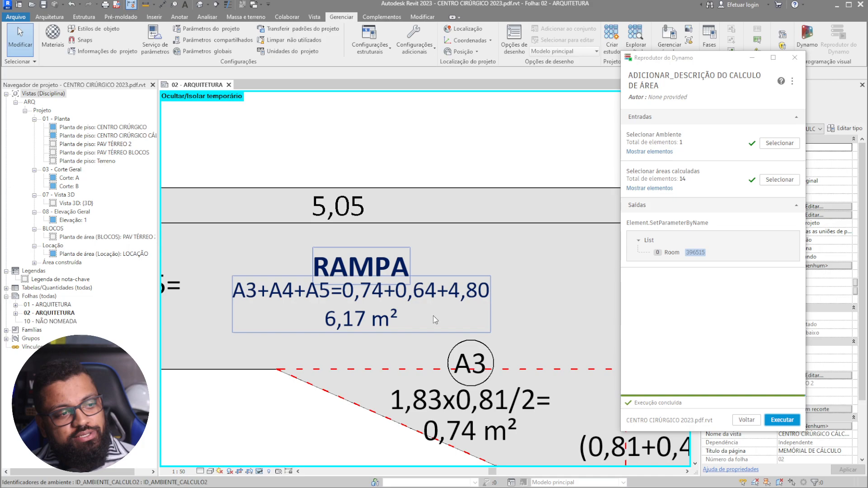
scroll(404, 302, down, 2)
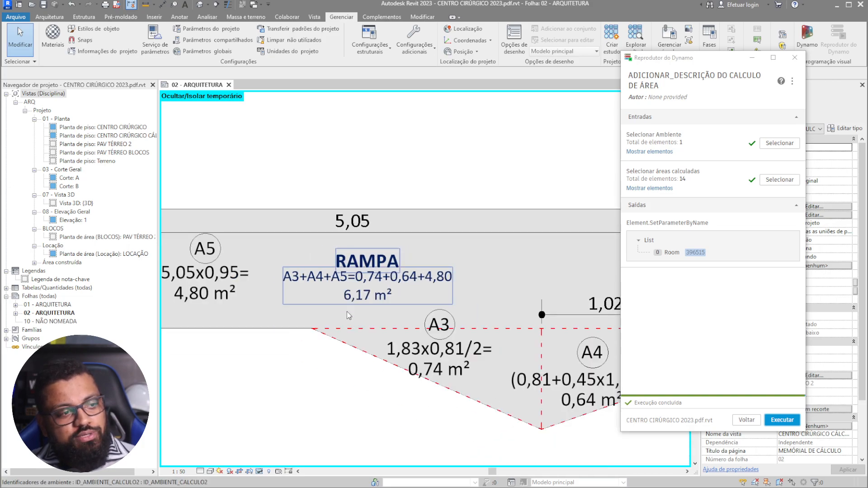
scroll(460, 337, up, 2)
middle_drag(461, 352, 342, 329)
middle_drag(315, 252, 481, 268)
scroll(249, 272, up, 2)
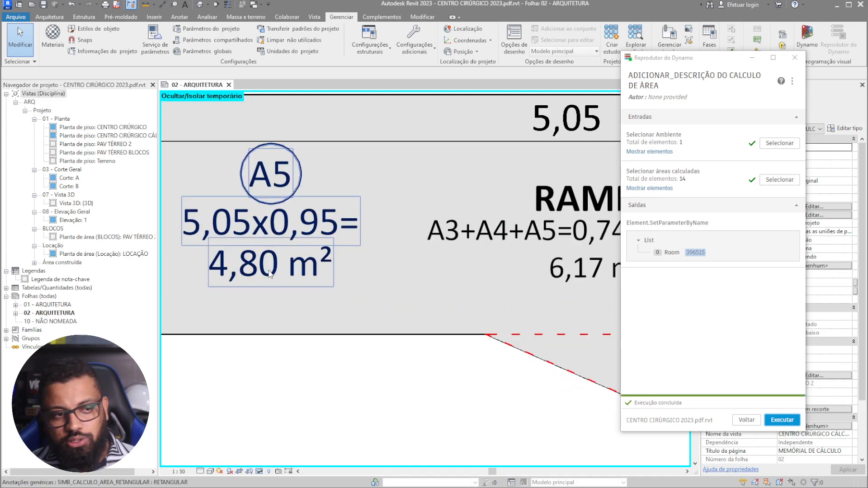
scroll(272, 272, down, 1)
middle_drag(423, 281, 299, 325)
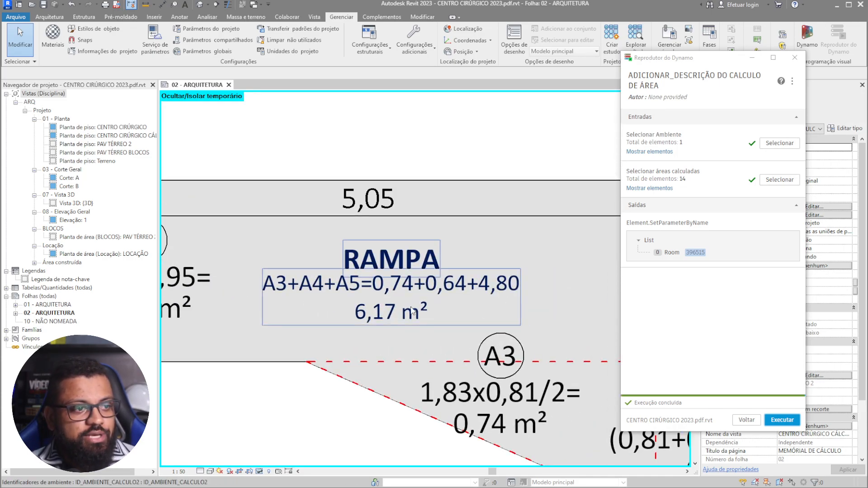
scroll(426, 311, down, 3)
scroll(367, 285, up, 3)
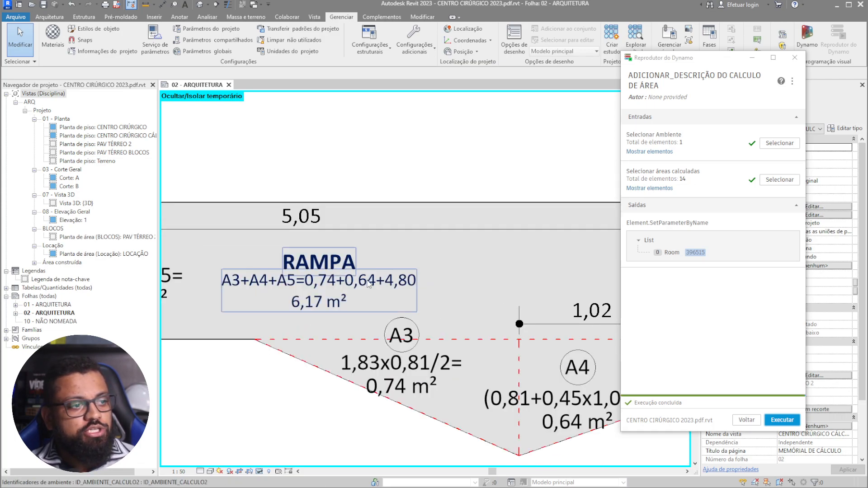
- Close Dynamo Player, dismiss the save reminder, and view the wider floor plan
click(795, 57)
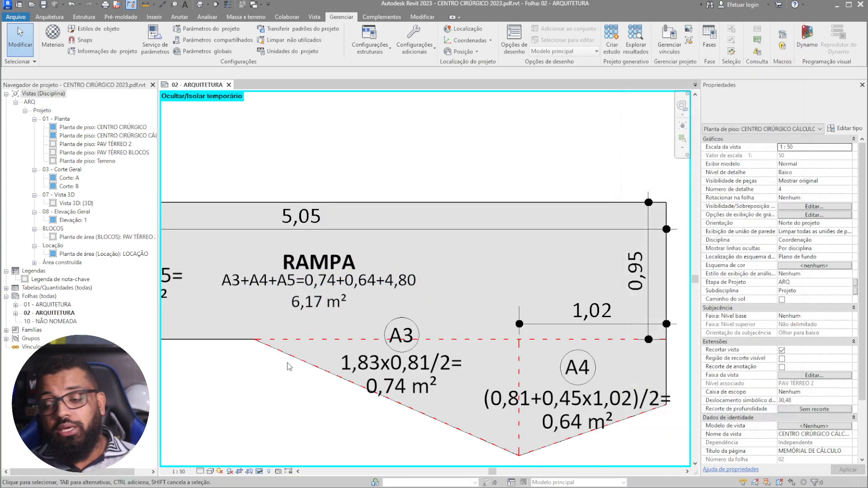
scroll(269, 349, down, 3)
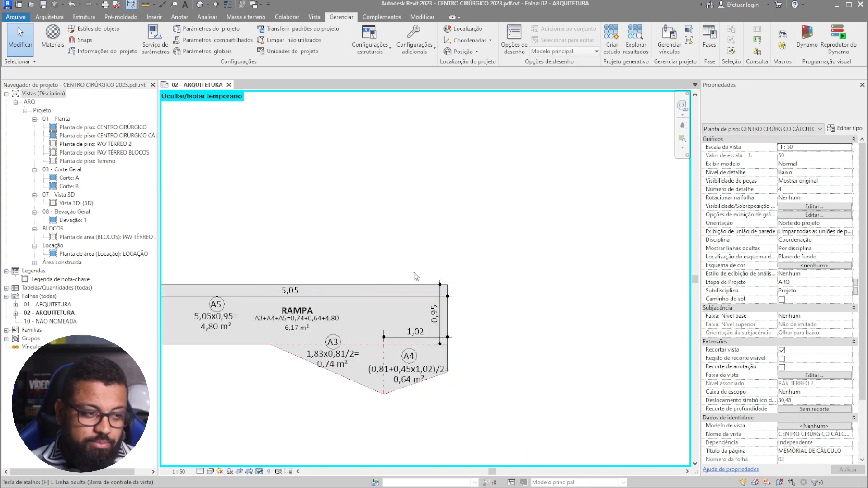
click(398, 276)
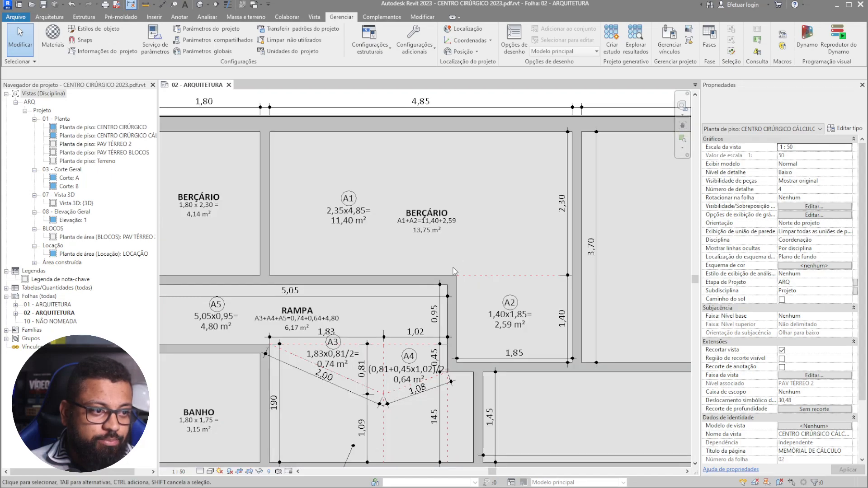
scroll(456, 276, down, 4)
middle_drag(518, 332, 498, 321)
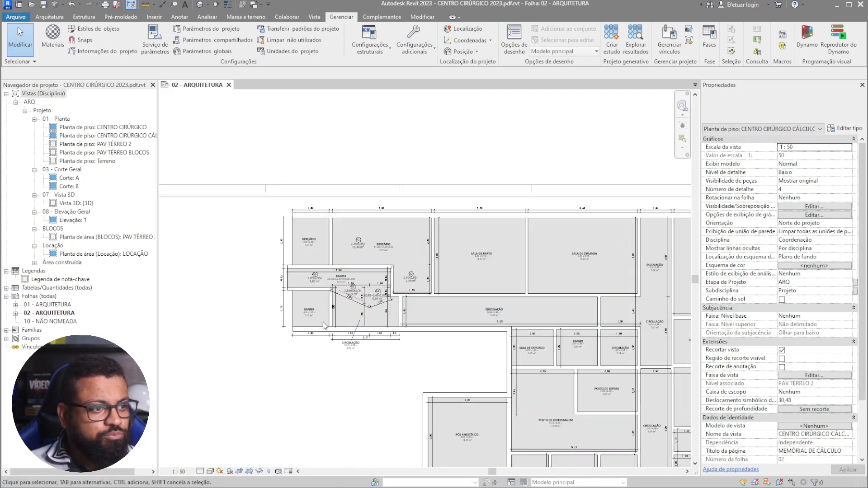
scroll(323, 321, up, 5)
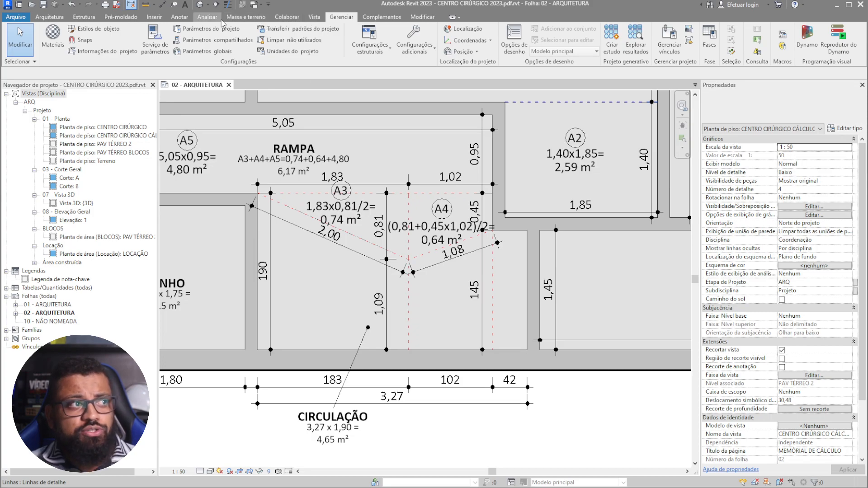
- Place two trapezoid area-calculation symbols inside CIRCULAÇÃO
click(180, 18)
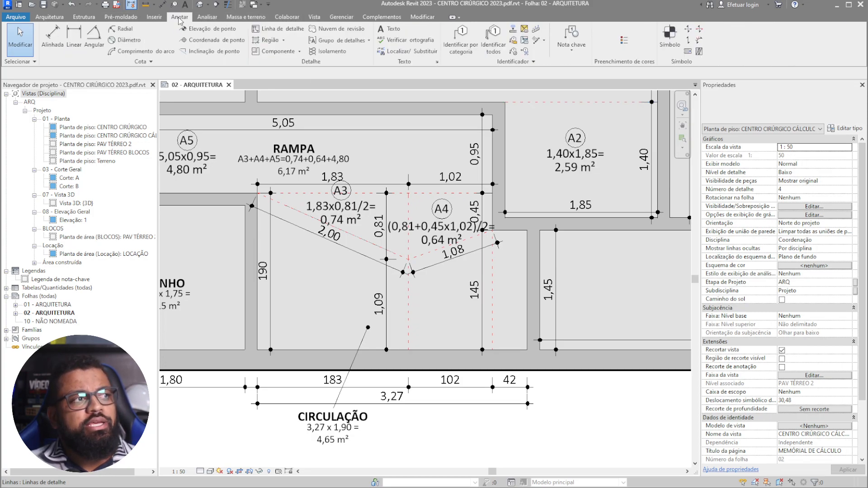
click(670, 36)
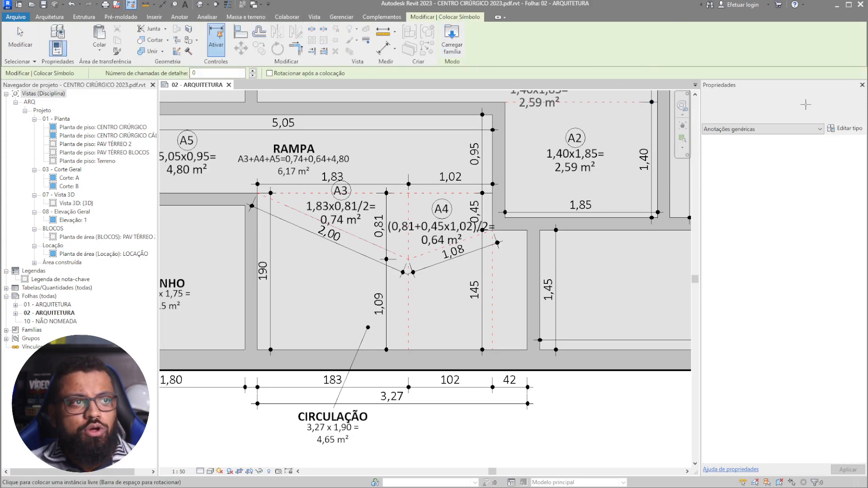
click(766, 107)
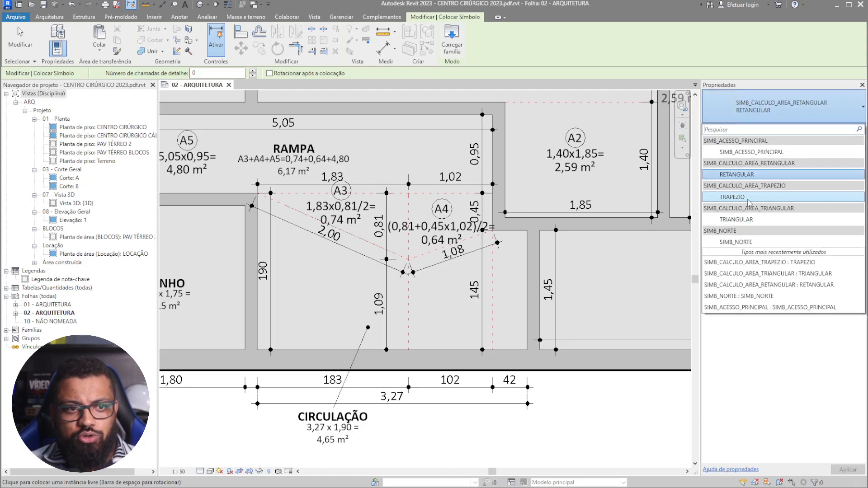
click(318, 312)
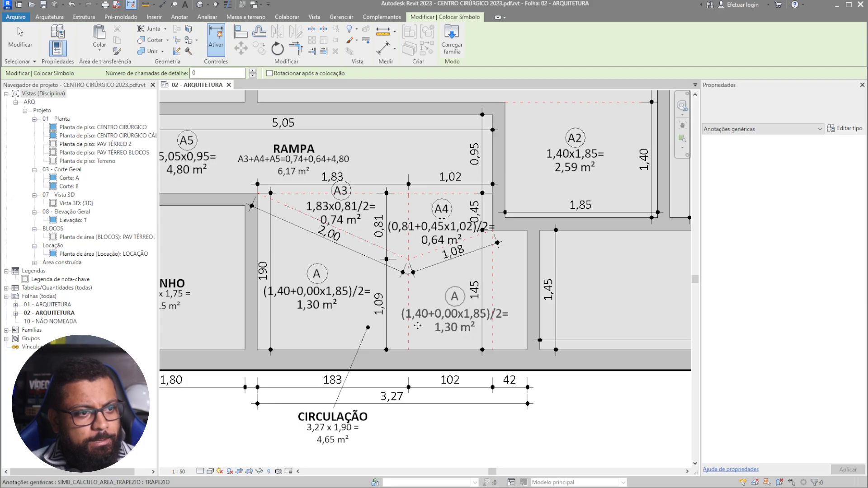
click(455, 325)
- Place further area symbols beside and above CIRCULAÇÃO
middle_drag(462, 332, 345, 339)
scroll(288, 322, down, 2)
scroll(292, 304, down, 1)
middle_drag(499, 359, 239, 320)
scroll(538, 190, up, 1)
scroll(523, 229, up, 1)
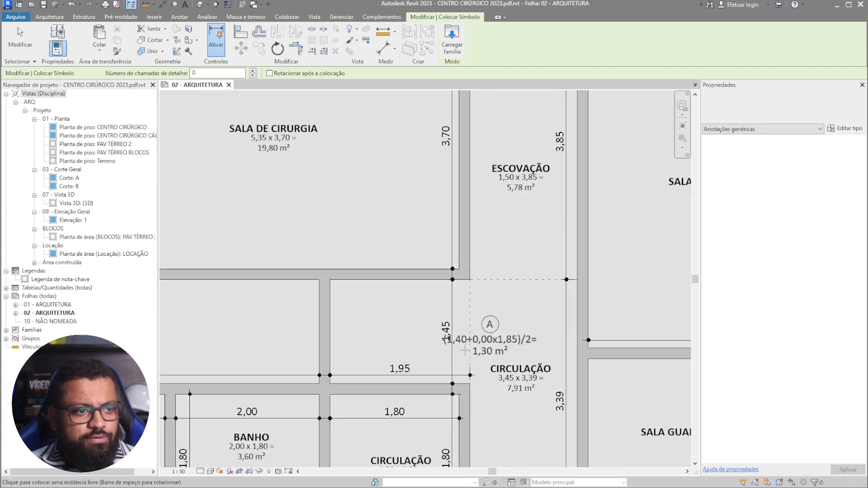
click(396, 353)
click(513, 355)
- Place area symbols in the 3,05 room and POSTO DE ENFERMAGEM, then end placement
middle_drag(538, 400, 512, 175)
scroll(513, 175, down, 1)
scroll(503, 159, down, 1)
middle_drag(304, 373, 352, 326)
scroll(352, 325, down, 1)
scroll(508, 206, up, 1)
middle_drag(354, 282, 520, 193)
click(410, 211)
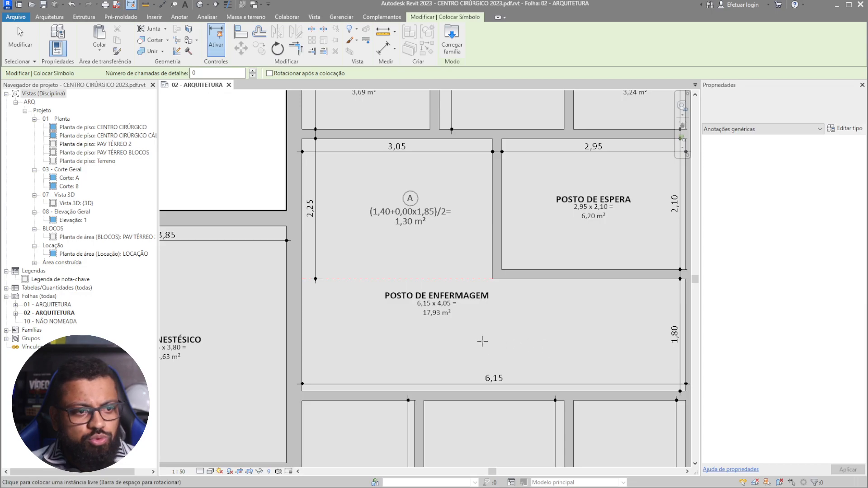
click(483, 336)
scroll(483, 335, down, 3)
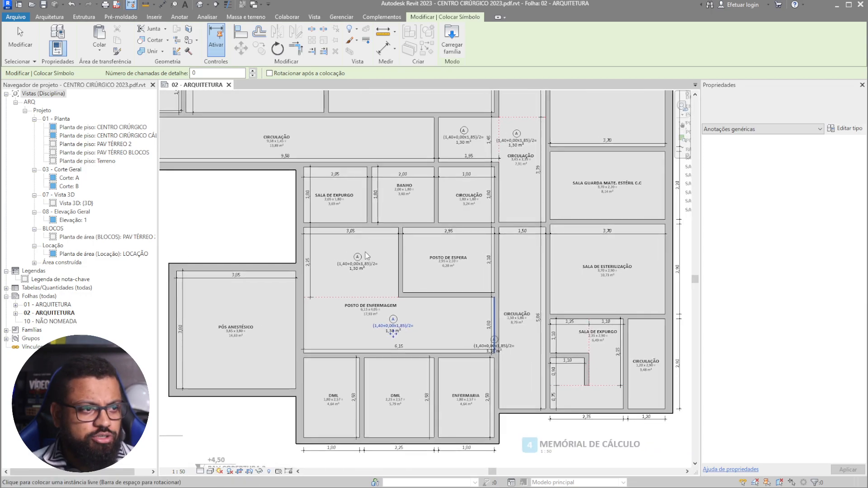
key(Escape)
- Change the symbols in the 3,05 room, above CIRCULAÇÃO and in POSTO DE ENFERMAGEM to RETANGULAR
click(357, 261)
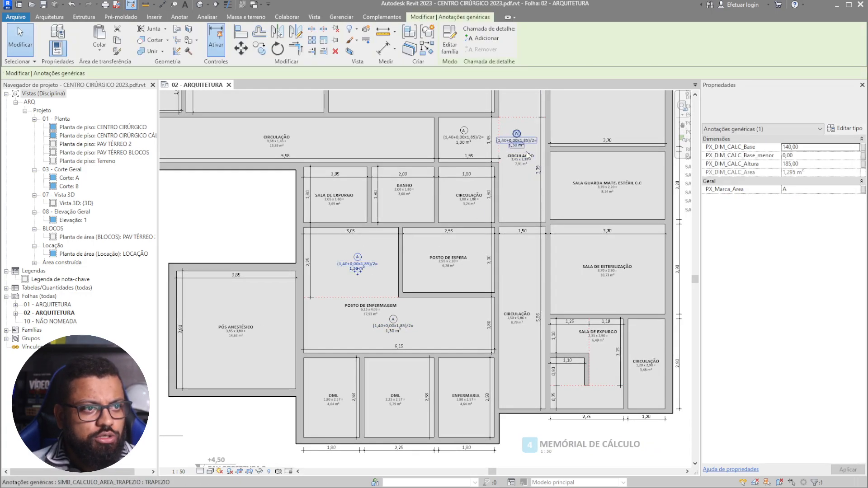
ctrl+click(464, 136)
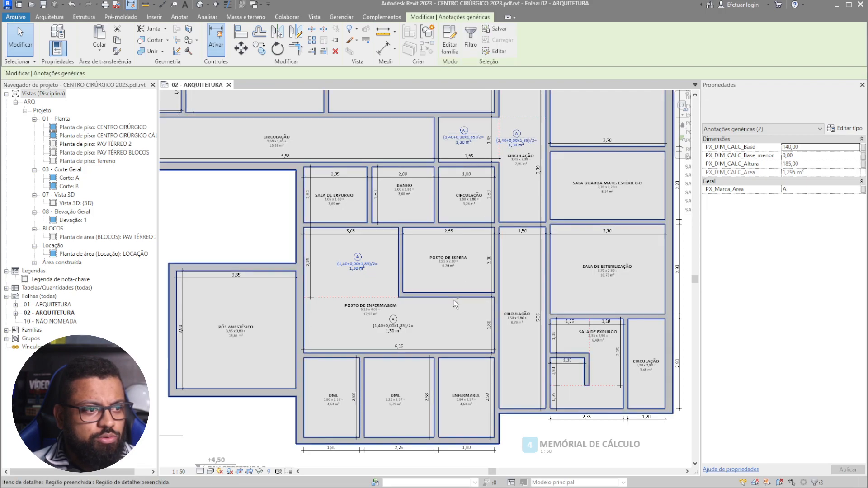
ctrl+click(394, 324)
click(774, 129)
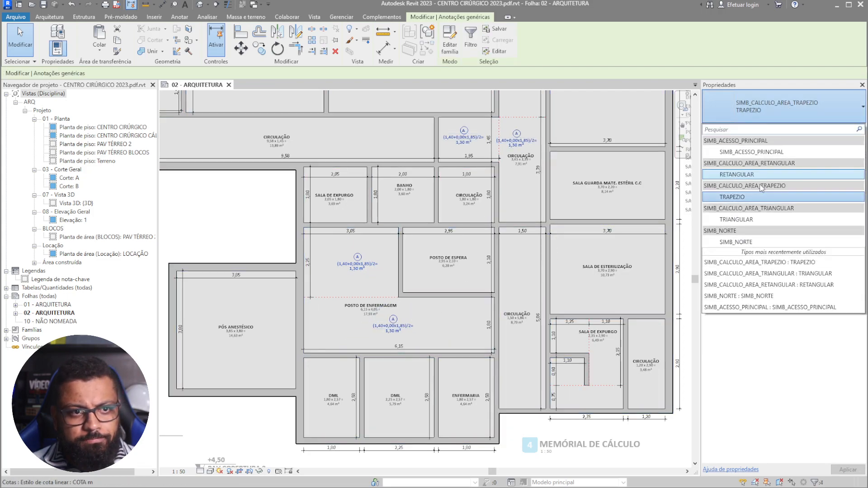
click(746, 175)
key(Escape)
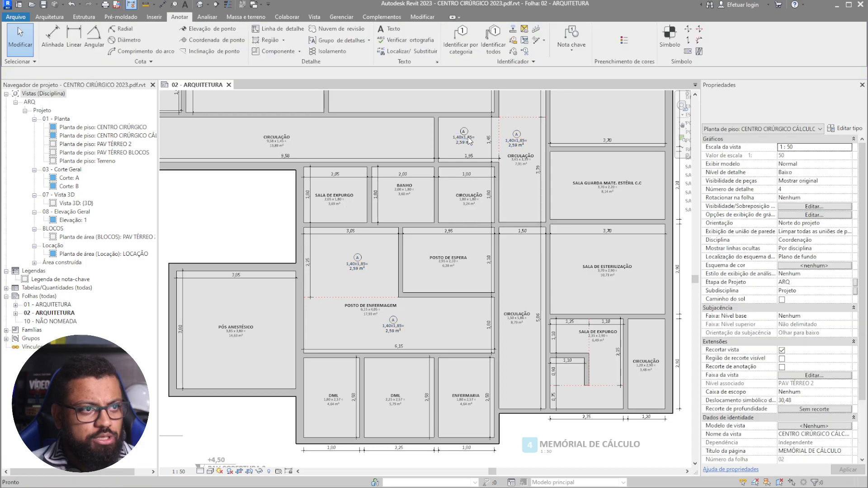
- Use Create Similar (CS) to place rectangular area symbols in SALA DE EXPURGO
click(466, 140)
key(c)
key(s)
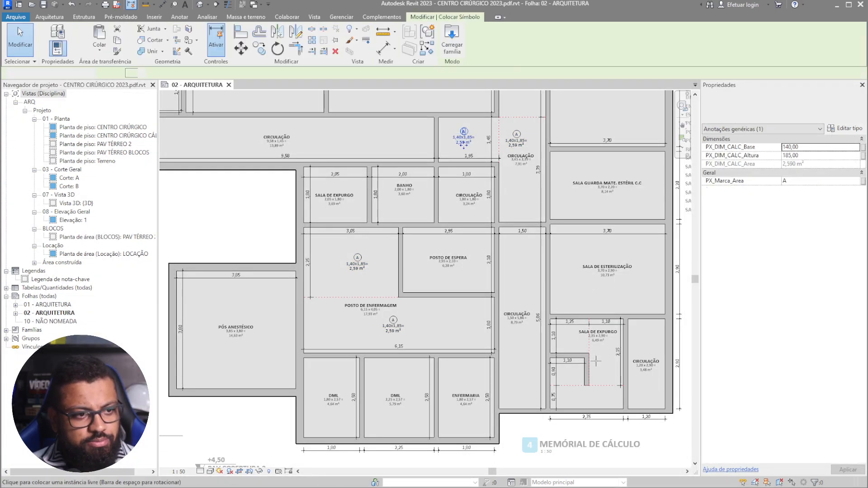
scroll(585, 347, up, 5)
click(515, 336)
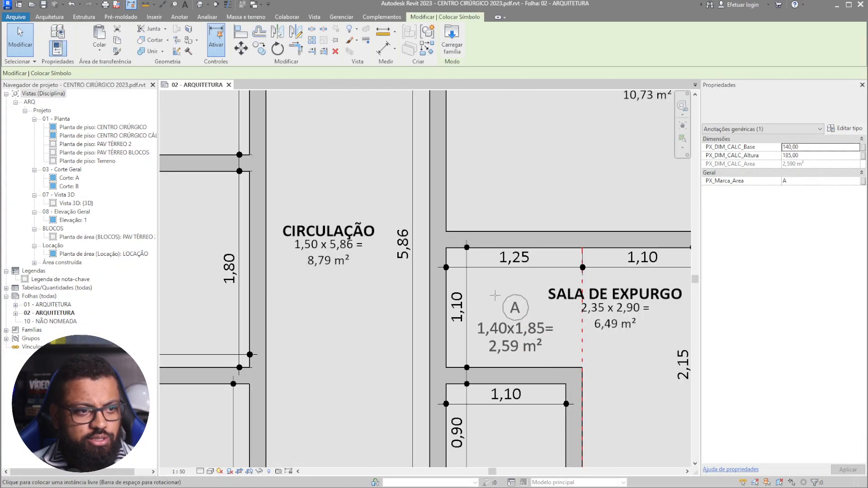
middle_drag(605, 384, 504, 257)
click(562, 286)
- Add rectangular symbols in the small lower-left room and at the bottom of SALA DE EXPURGO
click(444, 329)
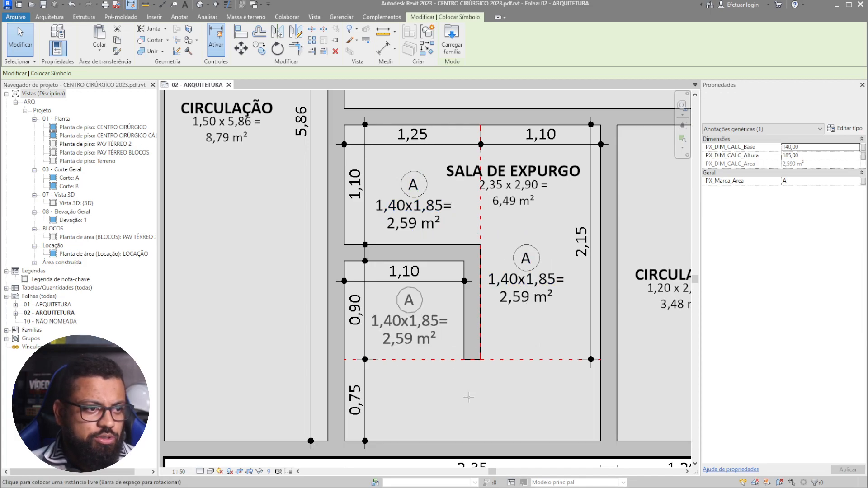
click(494, 397)
scroll(644, 321, down, 3)
scroll(464, 335, down, 2)
middle_drag(404, 247, 560, 321)
scroll(322, 256, up, 12)
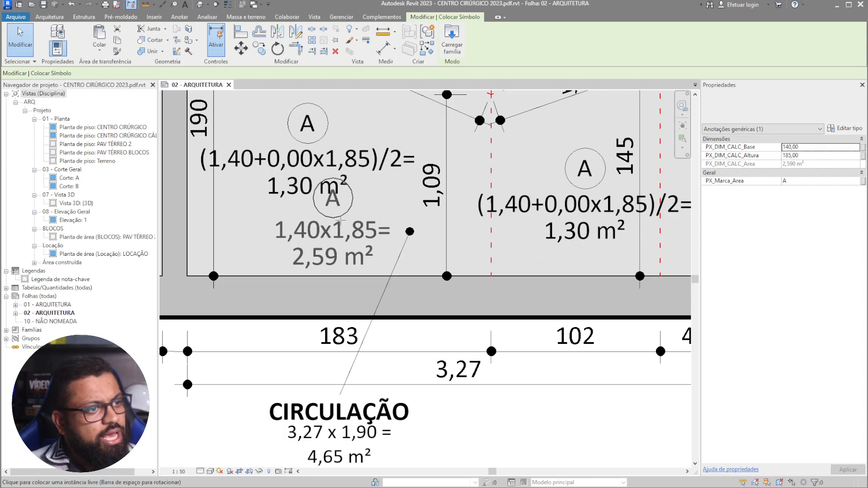
middle_drag(355, 247, 369, 312)
scroll(368, 307, down, 2)
key(Escape)
key(Escape)
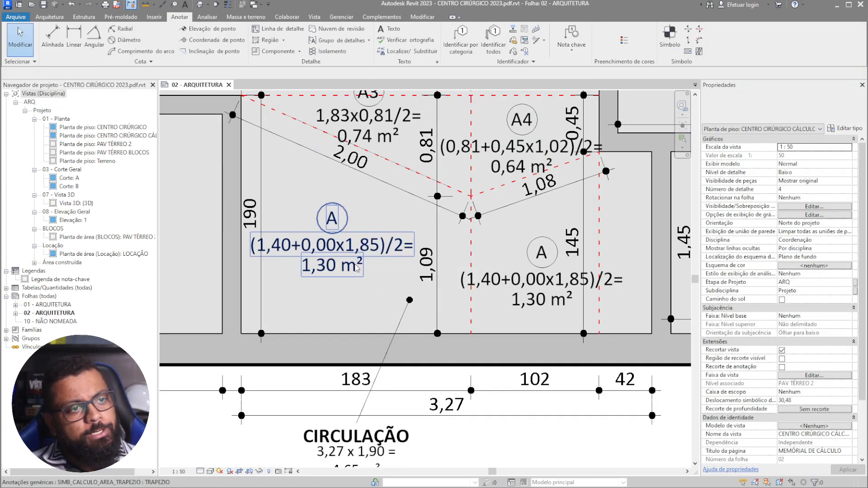
scroll(358, 268, down, 3)
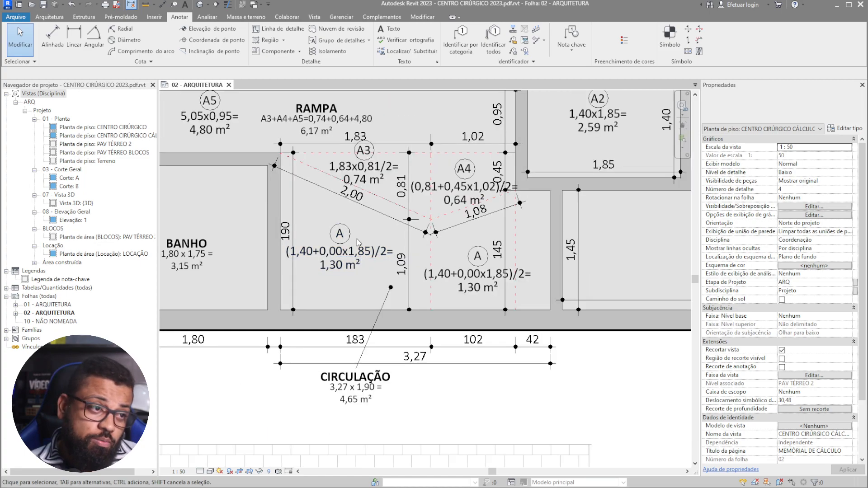
scroll(344, 267, up, 3)
- Give the left CIRCULAÇÃO trapezoid base 1,90, smaller base 1,09 and height 1,83
click(304, 266)
click(304, 265)
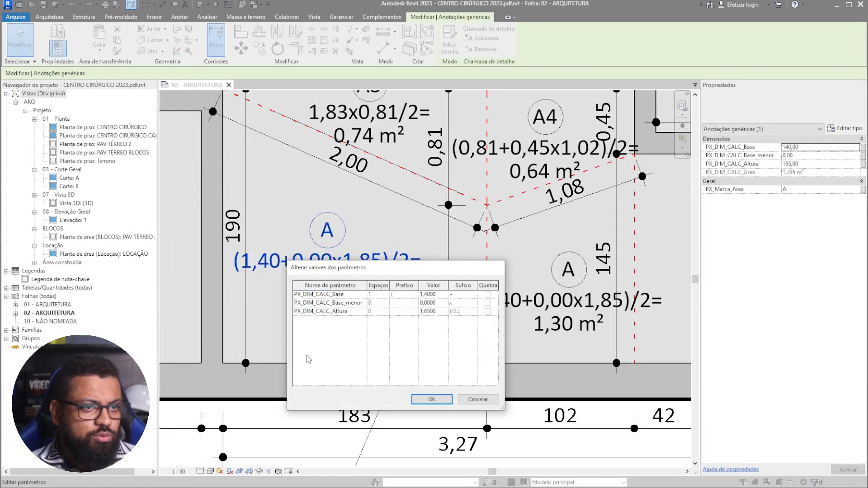
click(442, 294)
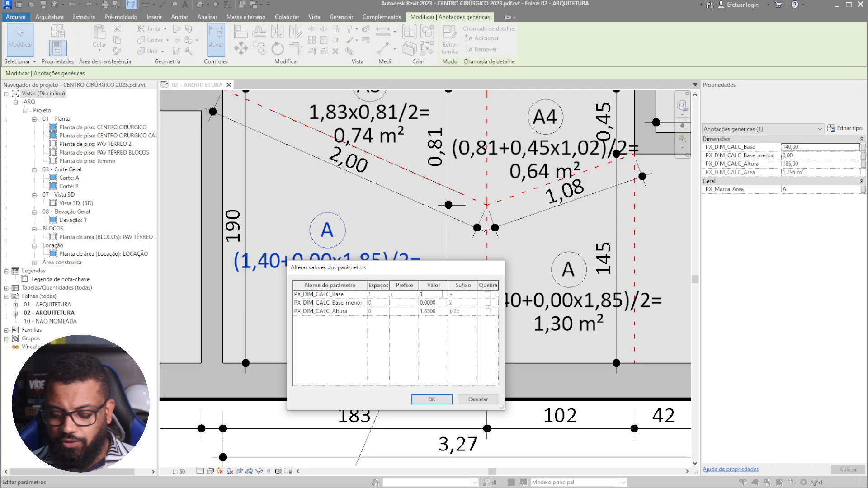
click(437, 303)
drag(432, 266, 283, 267)
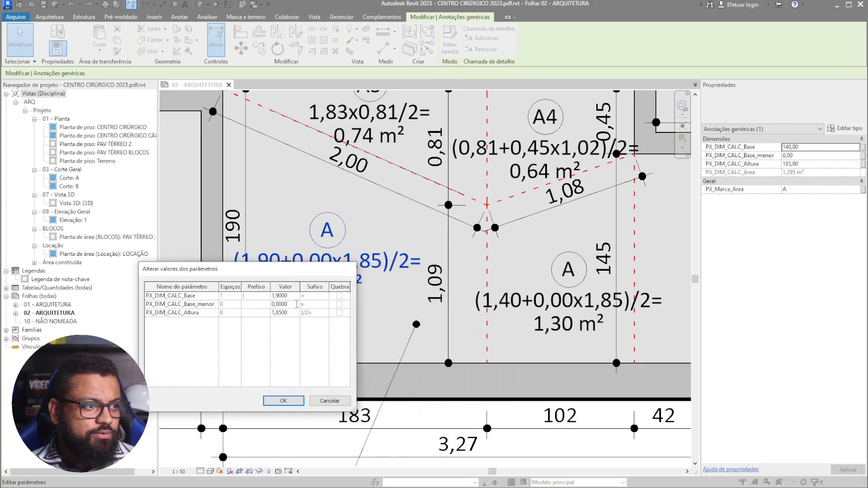
text(1,09)
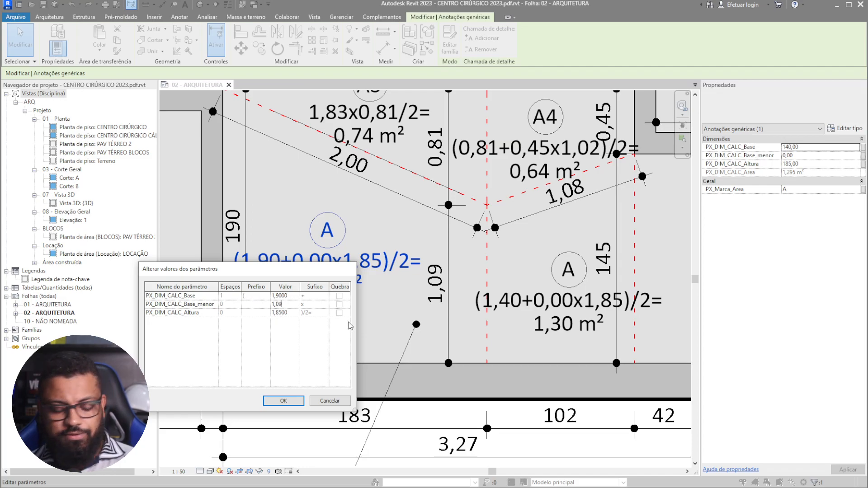
click(292, 316)
drag(301, 270, 358, 210)
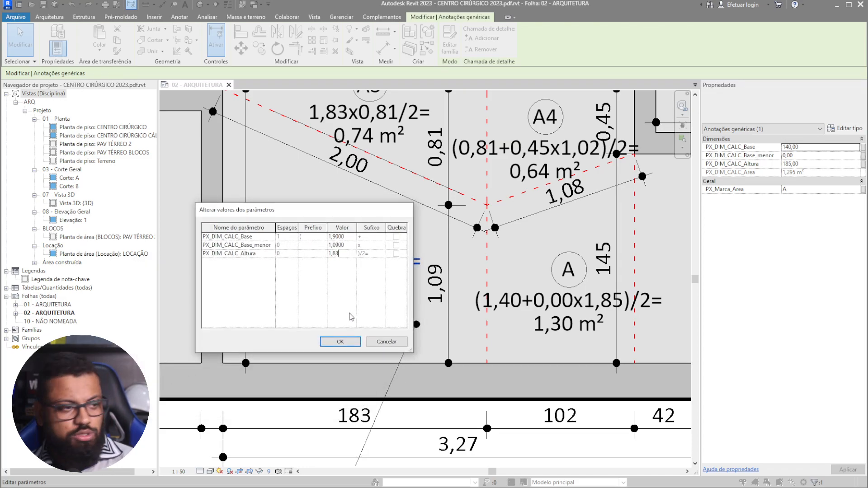
click(348, 344)
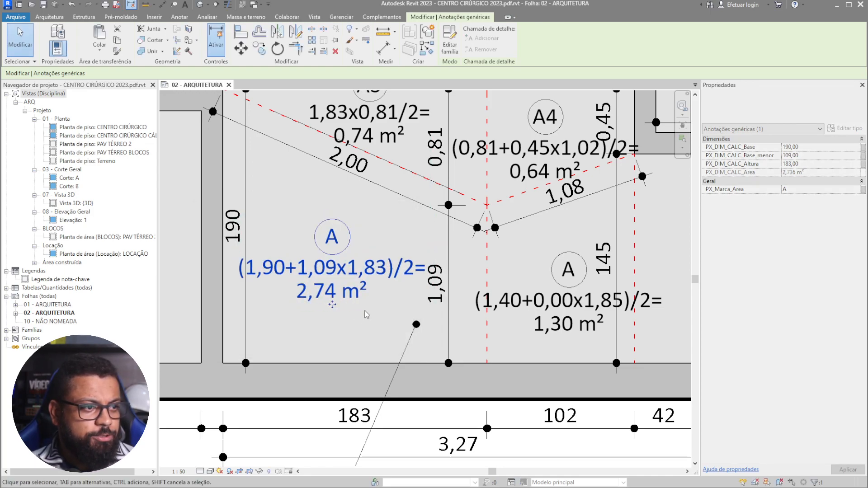
- Give the right CIRCULAÇÃO trapezoid base 1,45, smaller base 1,09 and height 1,02
middle_drag(337, 306, 236, 273)
click(409, 267)
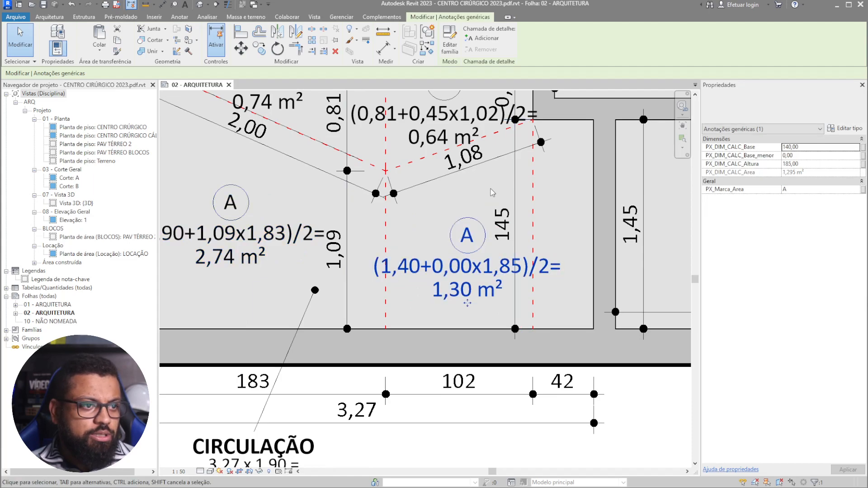
click(428, 269)
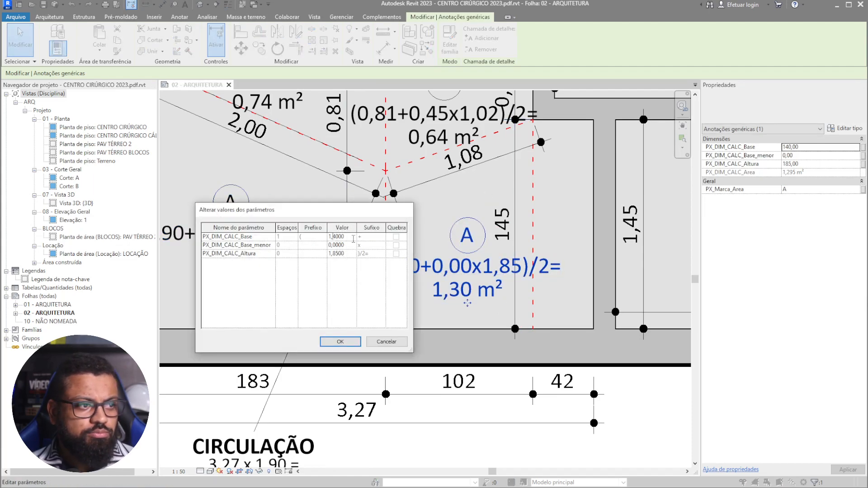
drag(349, 238, 316, 237)
text(1,5)
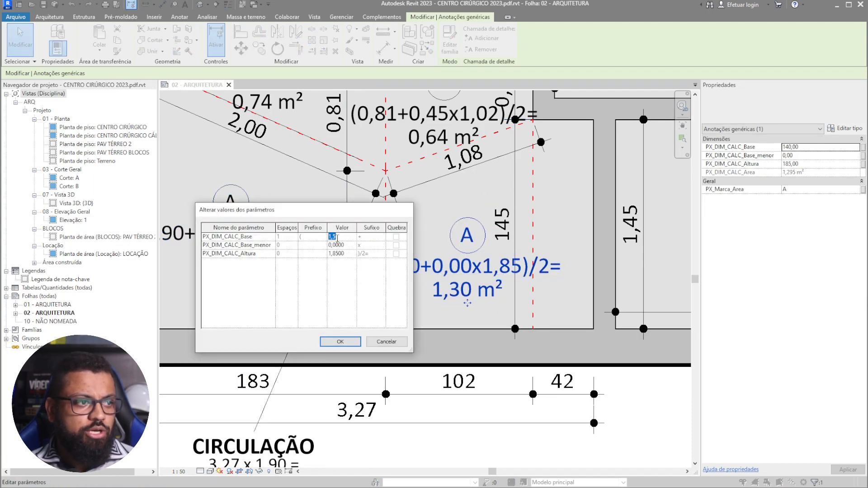
click(346, 245)
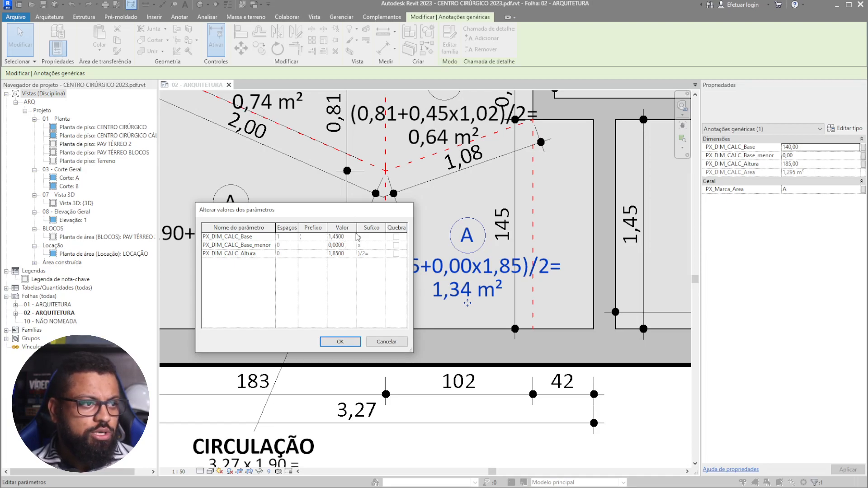
drag(347, 248, 313, 246)
text(1,09)
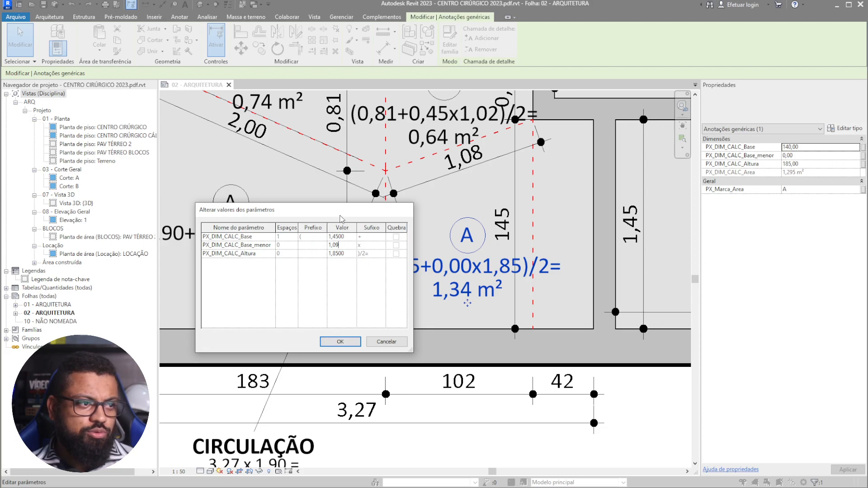
drag(341, 216, 582, 192)
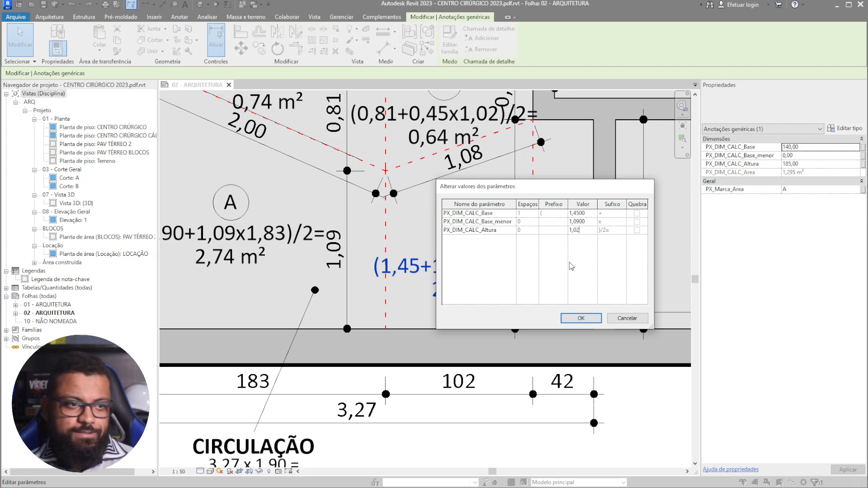
click(580, 318)
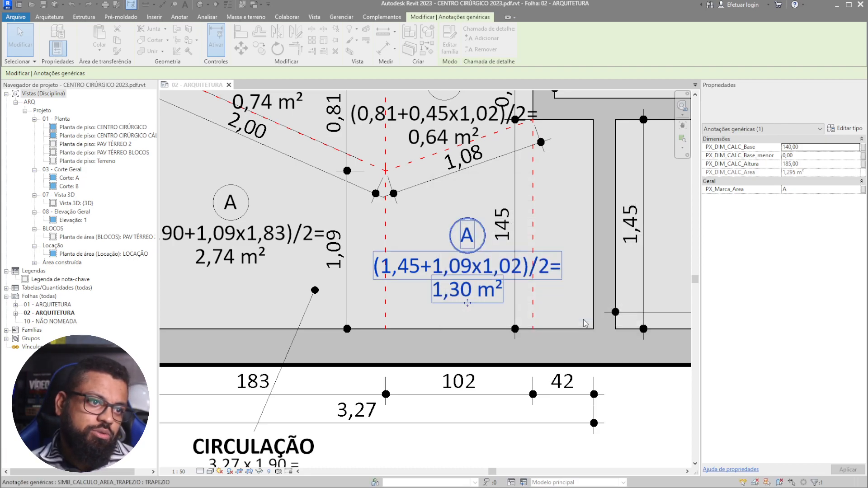
scroll(466, 309, down, 3)
key(Escape)
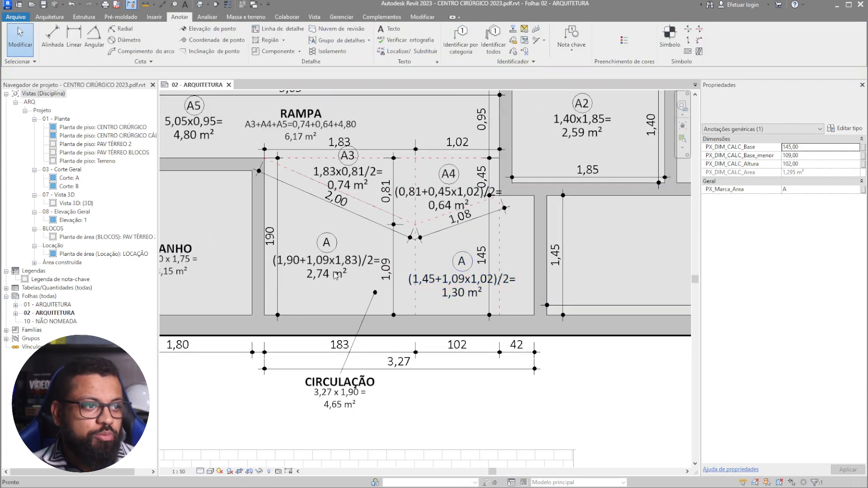
- Open the ADICIONAR_DESCRIÇÃO graph in Dynamo and unfreeze the Element.SetParameterByName node
click(343, 19)
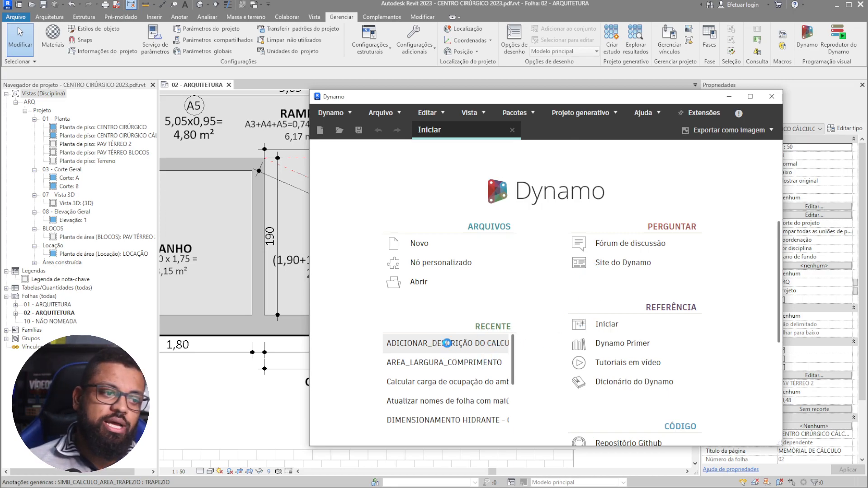
scroll(702, 318, down, 2)
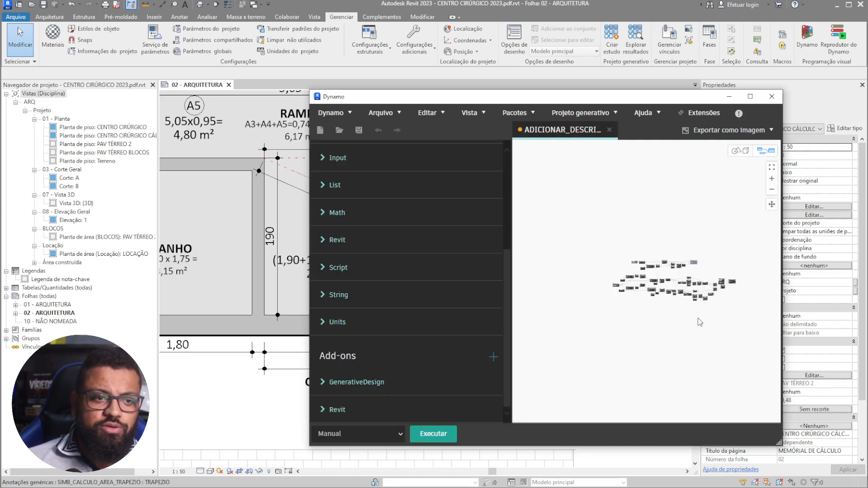
scroll(667, 375, up, 5)
right_click(658, 345)
click(713, 249)
scroll(603, 264, down, 3)
middle_drag(527, 258, 608, 277)
middle_drag(561, 239, 666, 236)
scroll(644, 221, up, 3)
right_click(648, 220)
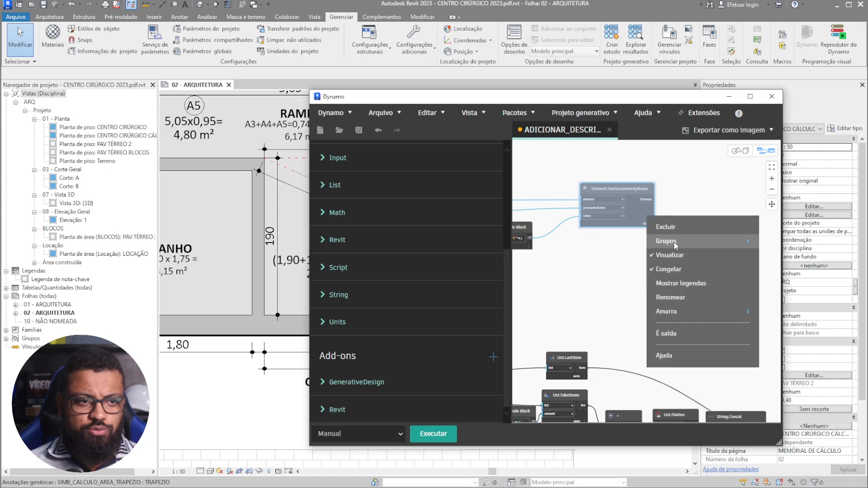
click(692, 270)
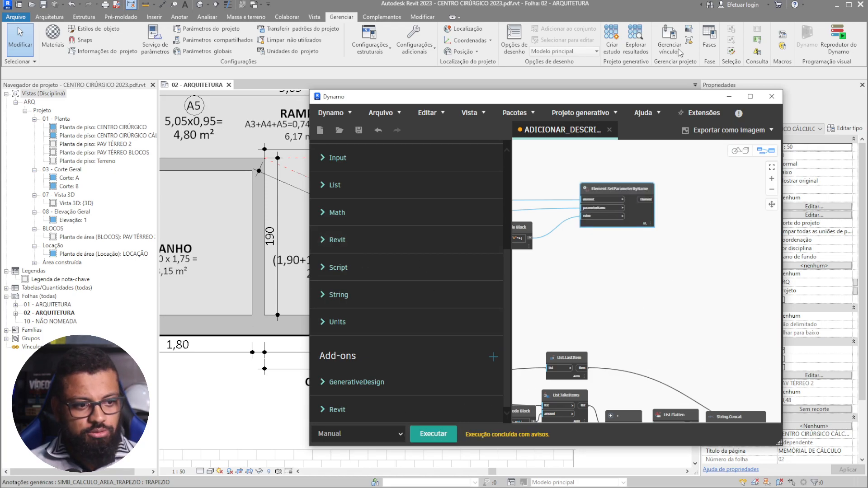
- Check the Revit sheet to confirm the CIRCULAÇÃO trapezoids are labelled A1 and A2
scroll(669, 245, down, 1)
scroll(603, 281, down, 4)
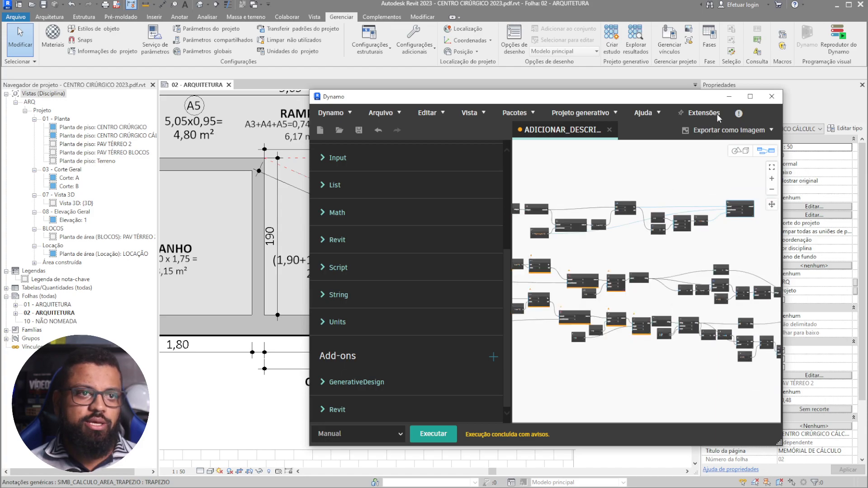
drag(667, 101, 867, 91)
scroll(269, 268, up, 4)
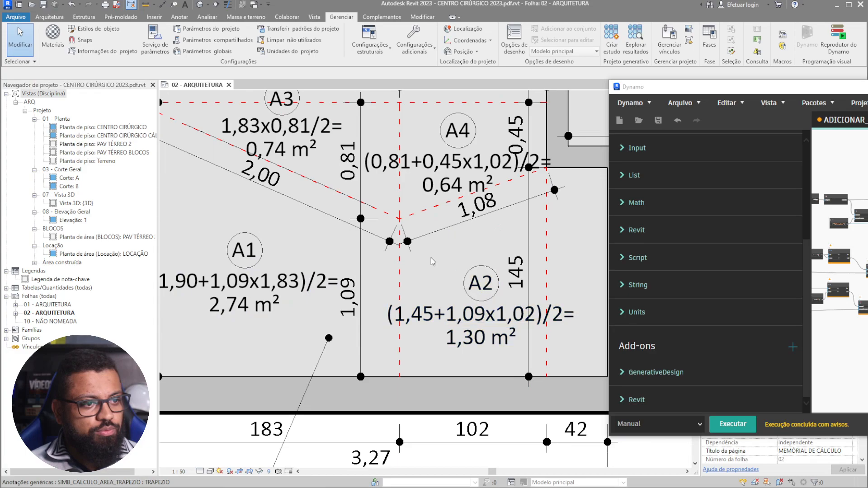
scroll(377, 279, down, 3)
scroll(398, 288, down, 3)
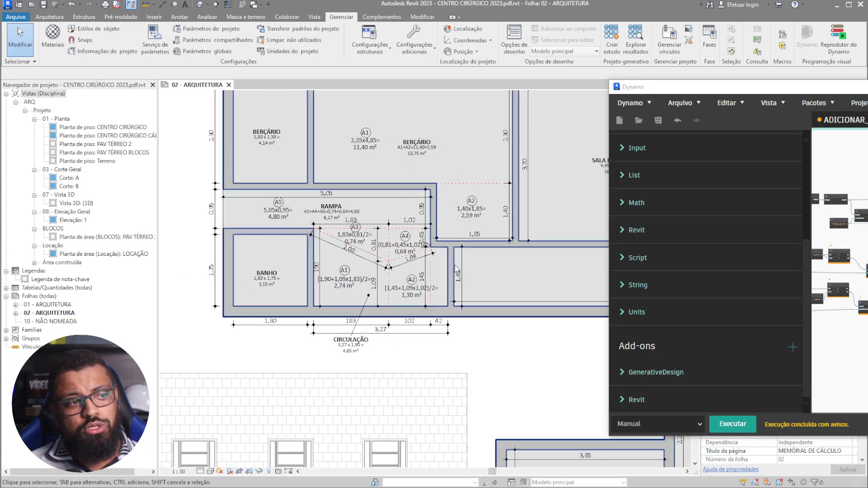
scroll(421, 149, up, 3)
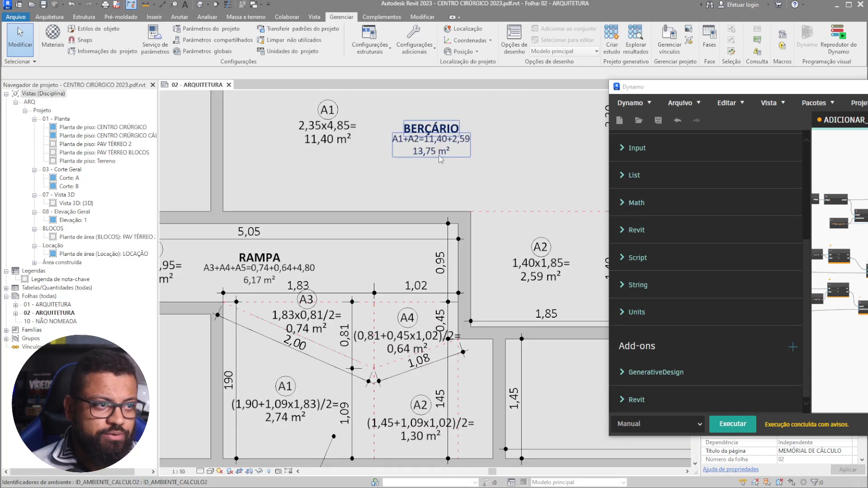
scroll(371, 212, down, 3)
scroll(331, 301, up, 3)
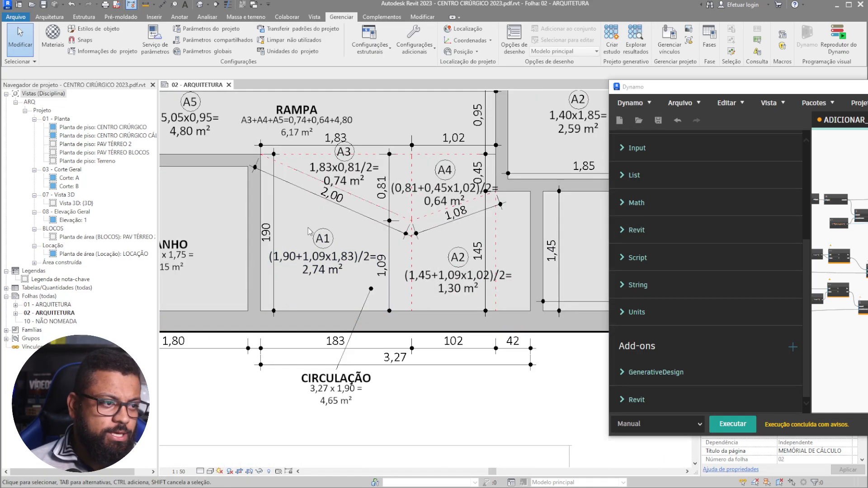
click(829, 90)
drag(830, 90, 428, 71)
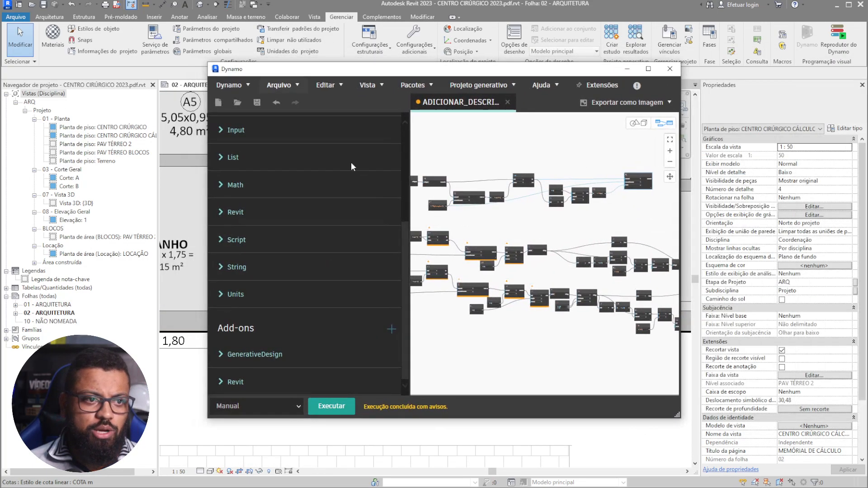
- Refreeze the writing node and load the CIRCULAÇÃO calculated areas into Selecionar áreas calculadas
scroll(446, 274, up, 3)
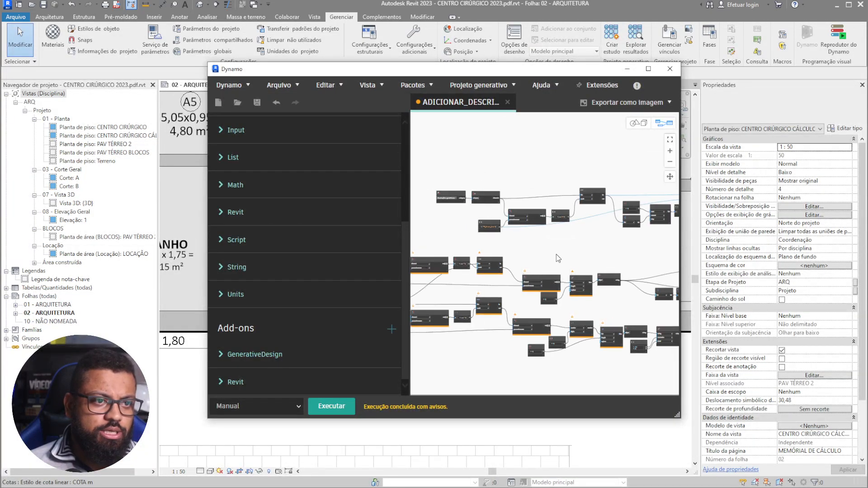
right_click(618, 201)
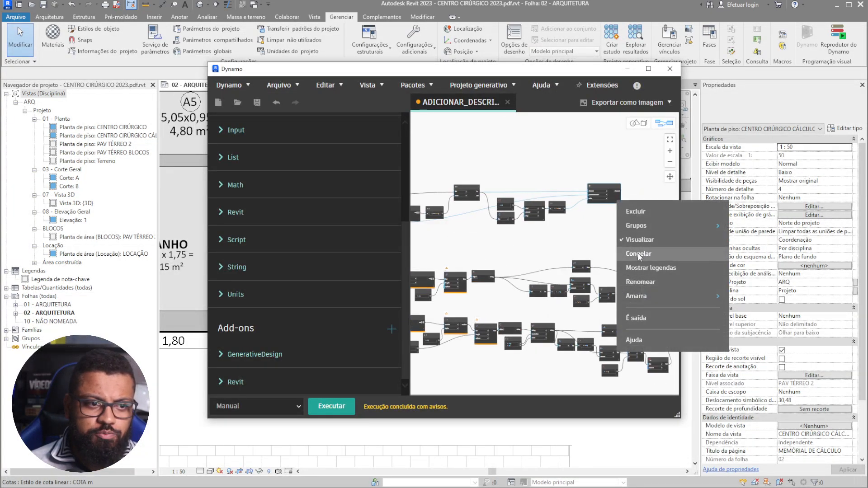
click(644, 254)
middle_drag(432, 310, 599, 261)
scroll(466, 264, up, 6)
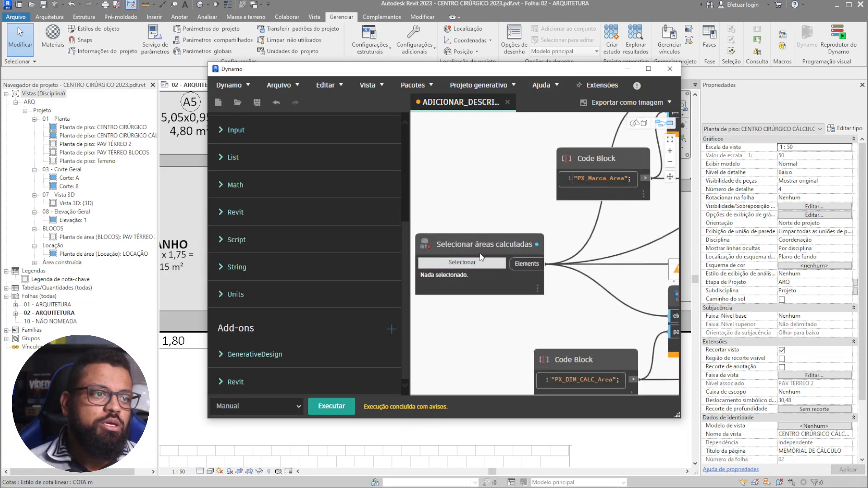
click(482, 262)
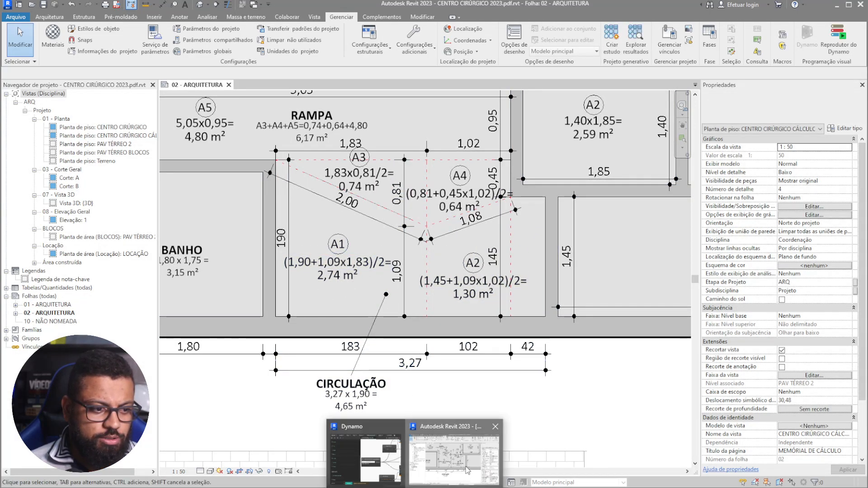
click(419, 429)
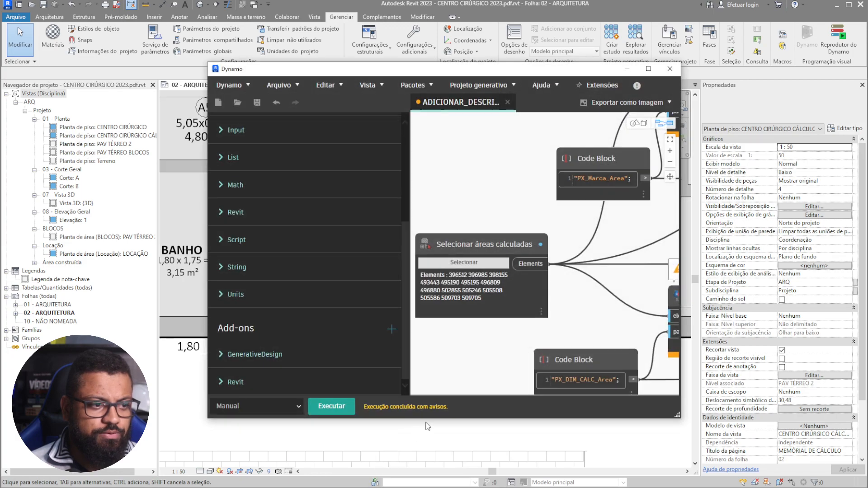
scroll(552, 301, down, 5)
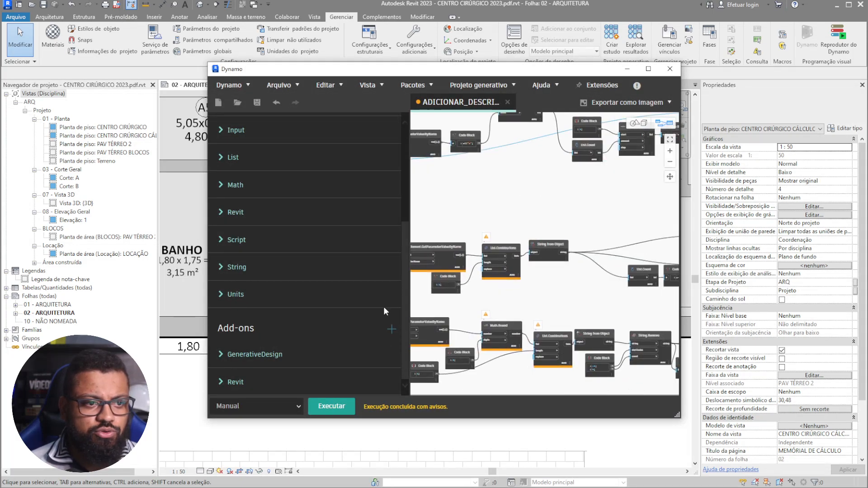
scroll(485, 301, up, 5)
right_click(618, 250)
- Unfreeze Element.SetParameterByName and set Selecionar Ambiente to the CIRCULAÇÃO room
click(647, 305)
middle_drag(475, 313, 575, 316)
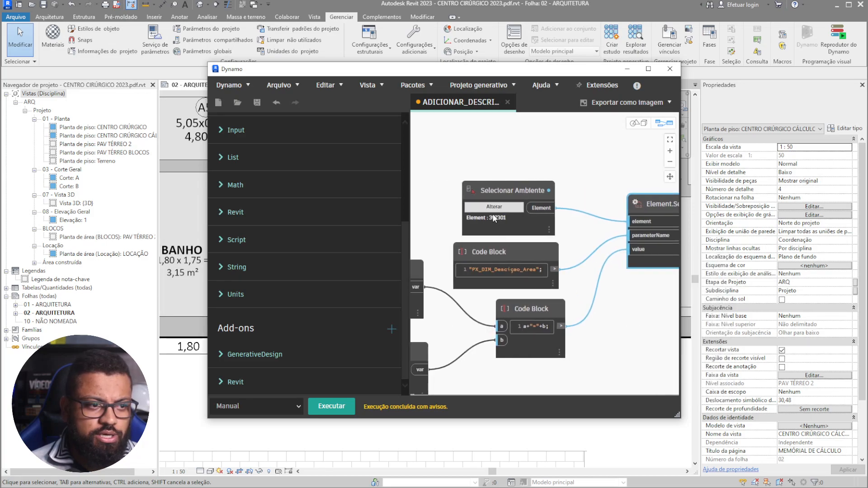
scroll(495, 208, up, 2)
drag(537, 70, 616, 77)
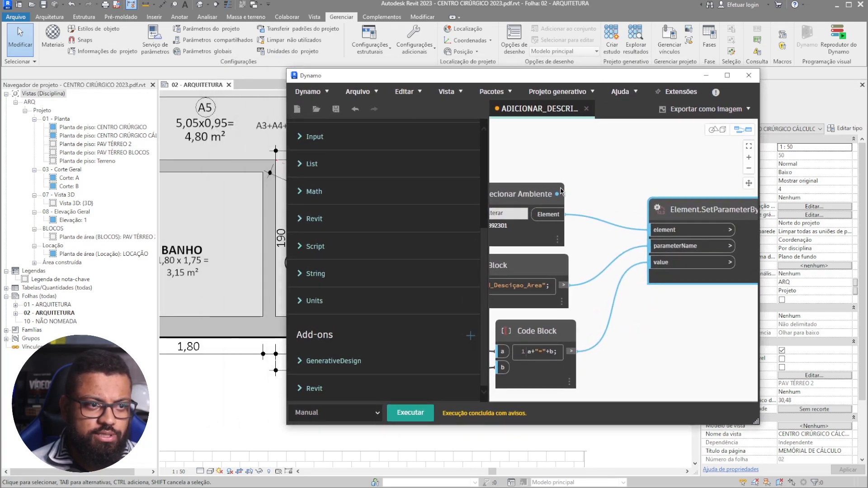
drag(548, 191, 629, 184)
click(575, 205)
drag(682, 83, 747, 321)
middle_drag(297, 305, 305, 256)
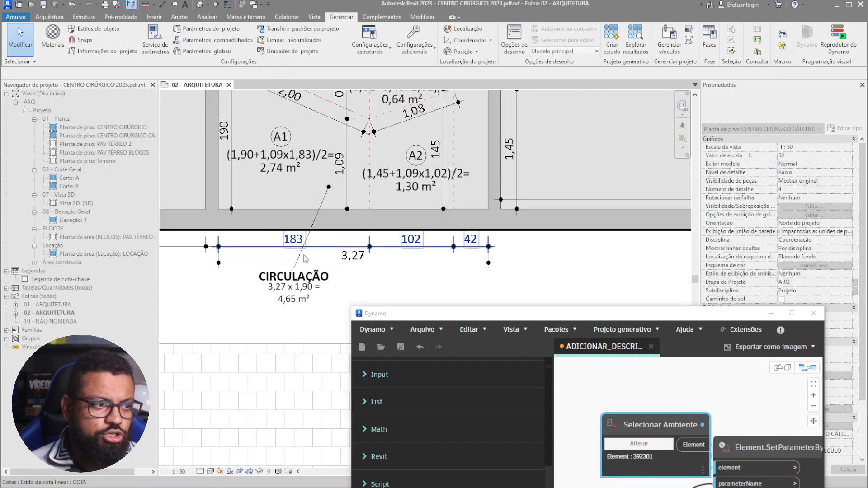
click(310, 286)
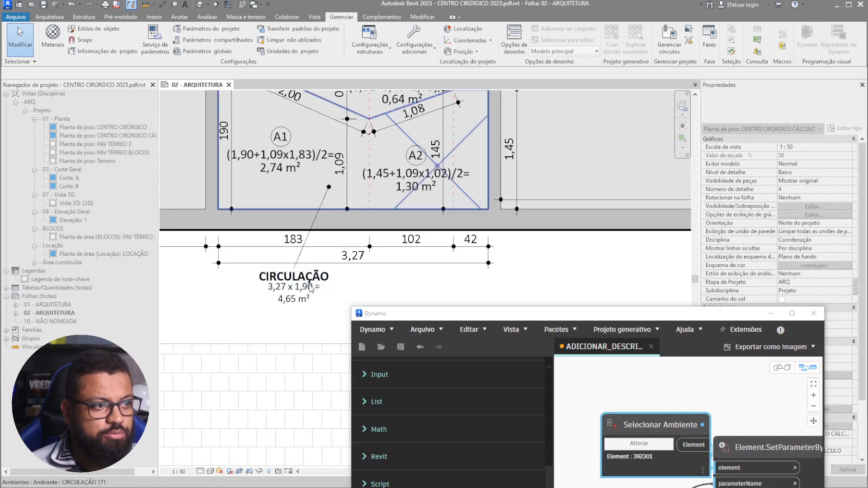
- Run the graph and verify the CIRCULAÇÃO tag reads A1+A2=2,74+1,30 with 4,65 m²
drag(407, 314, 332, 116)
click(404, 457)
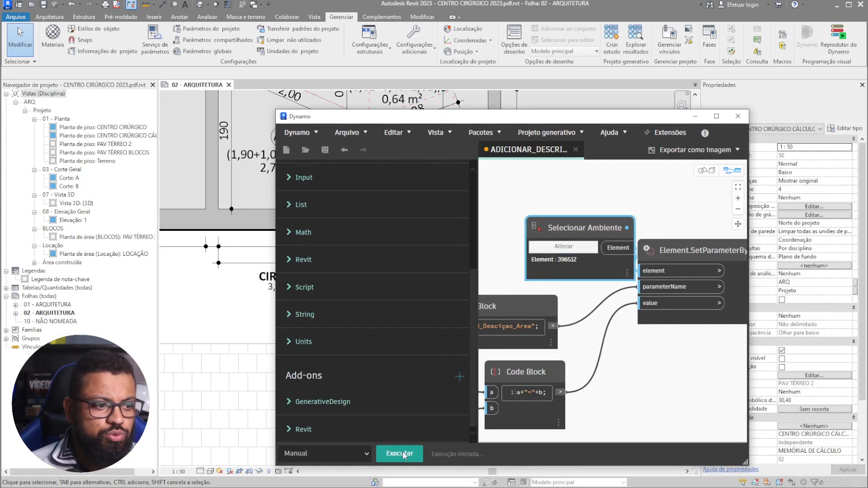
drag(550, 116, 688, 121)
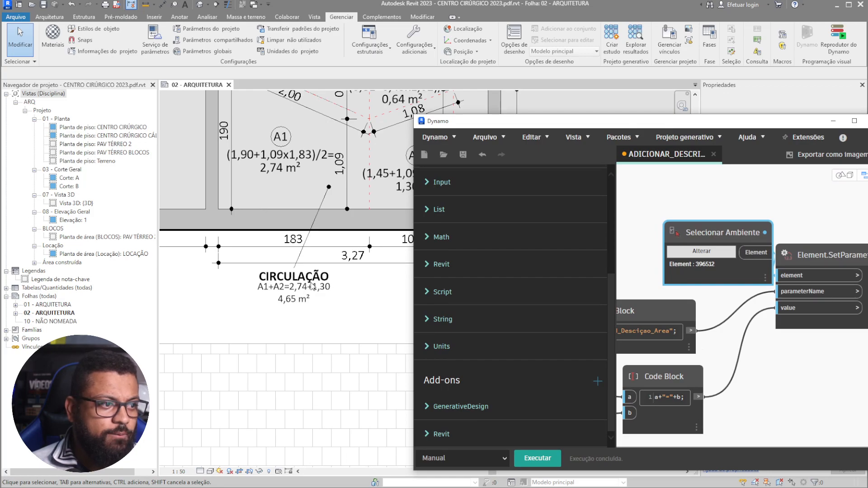
scroll(235, 306, up, 5)
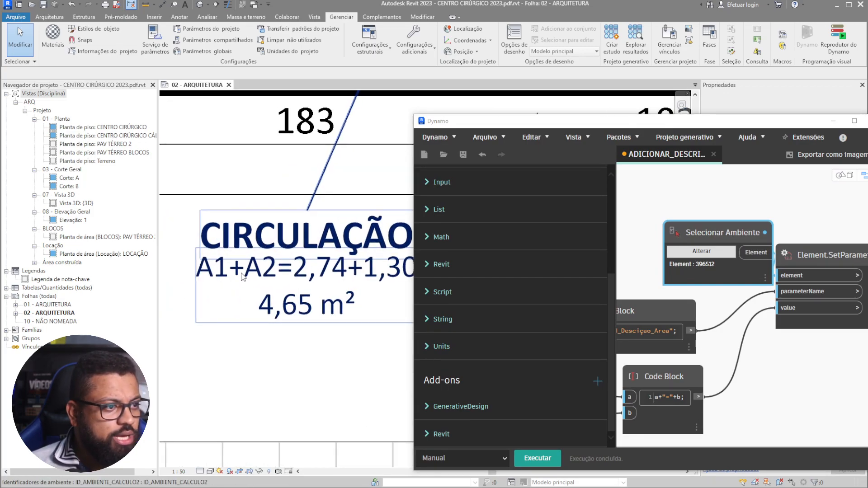
middle_drag(328, 286, 270, 289)
scroll(271, 290, down, 2)
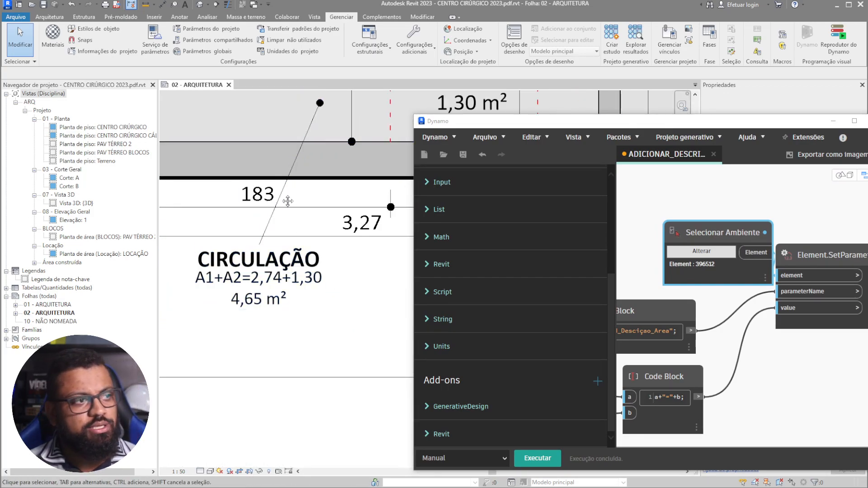
middle_drag(262, 129, 298, 268)
middle_drag(313, 362, 250, 131)
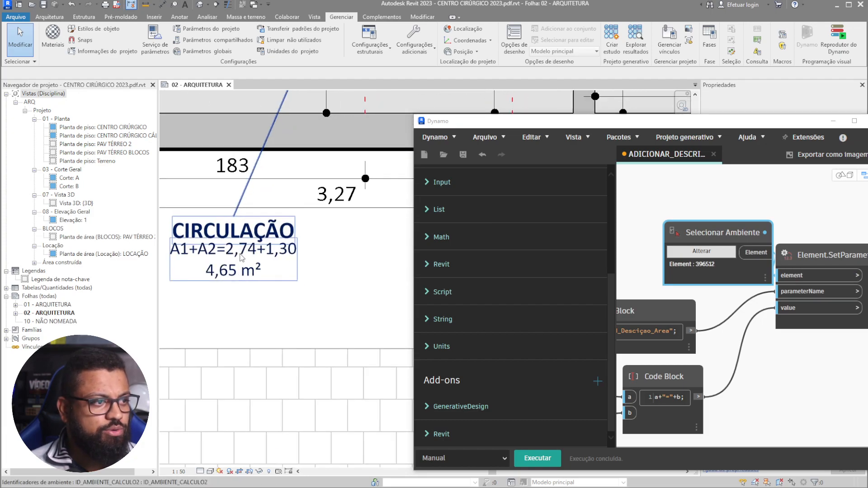
scroll(244, 249, up, 4)
scroll(275, 251, down, 2)
middle_drag(271, 276, 167, 368)
scroll(197, 324, down, 2)
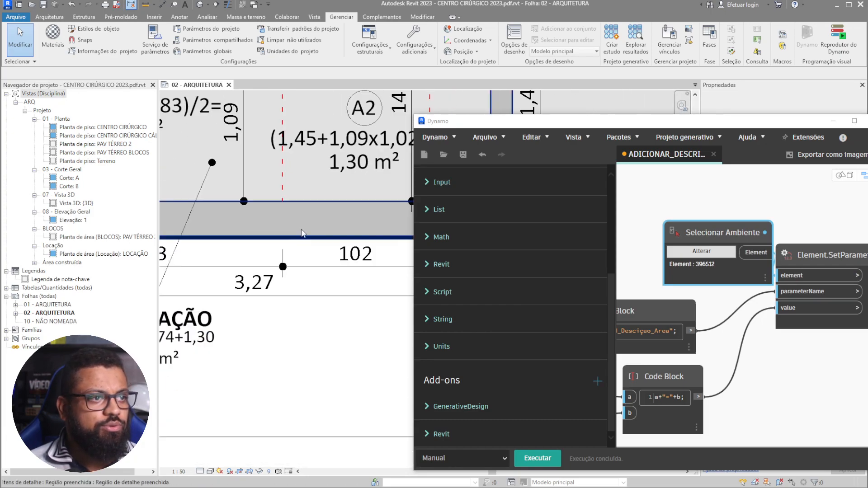
scroll(221, 326, up, 1)
middle_drag(222, 326, 333, 260)
scroll(333, 260, up, 1)
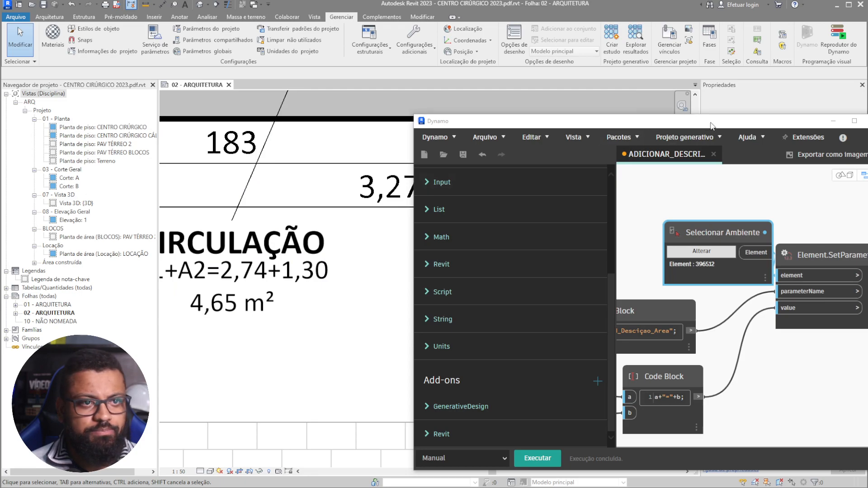
- Close Dynamo, answering its save prompt
drag(710, 124, 696, 122)
drag(801, 123, 527, 89)
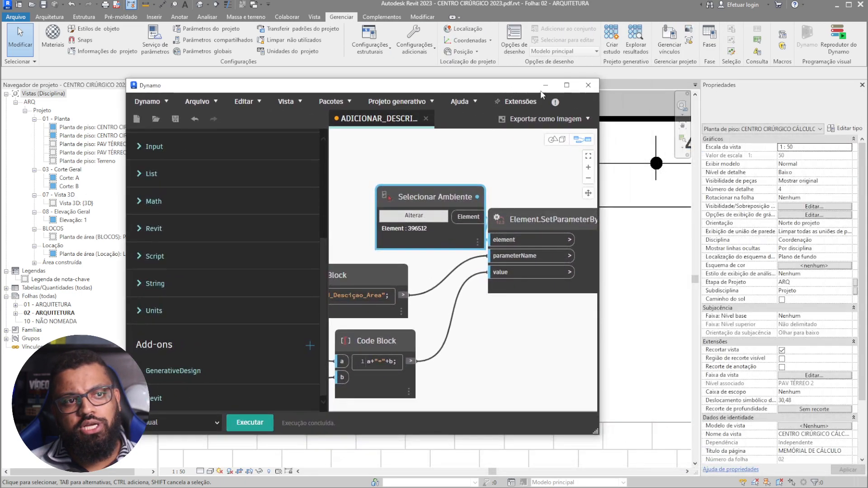
click(588, 87)
click(409, 288)
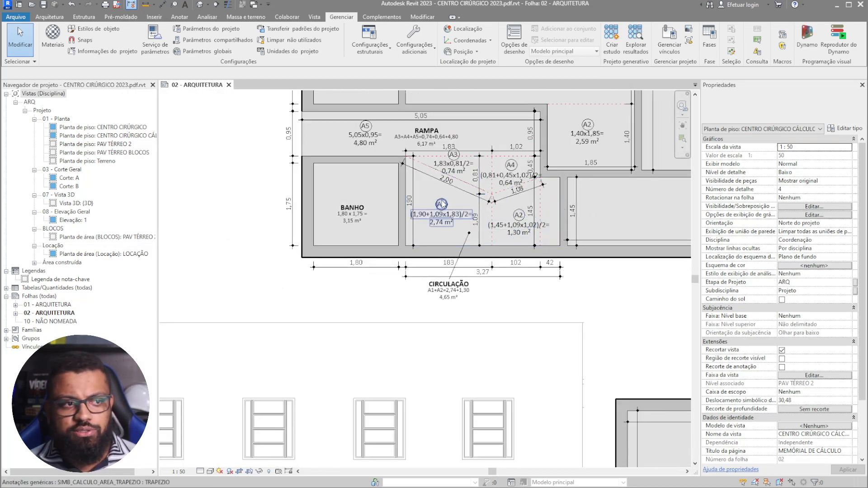
- Pan the plan viewport to reveal the BERÇÁRIO rooms above RAMPA
middle_drag(423, 167, 278, 314)
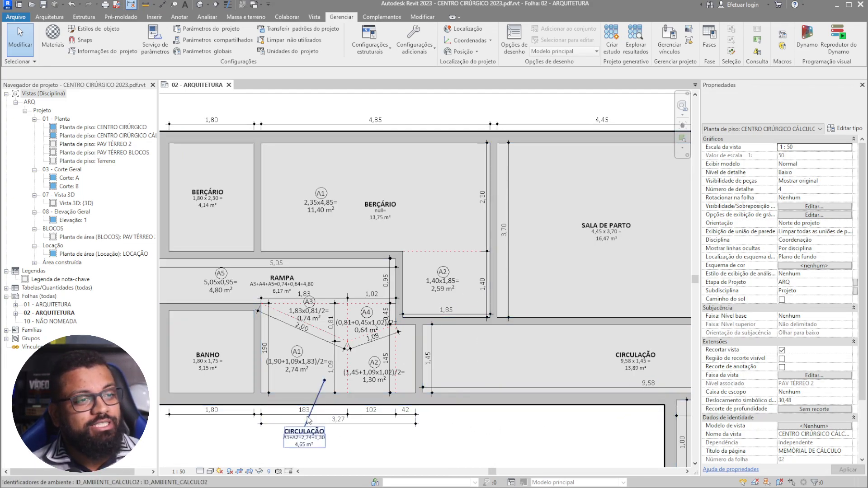
scroll(272, 395, down, 2)
middle_drag(482, 364, 415, 353)
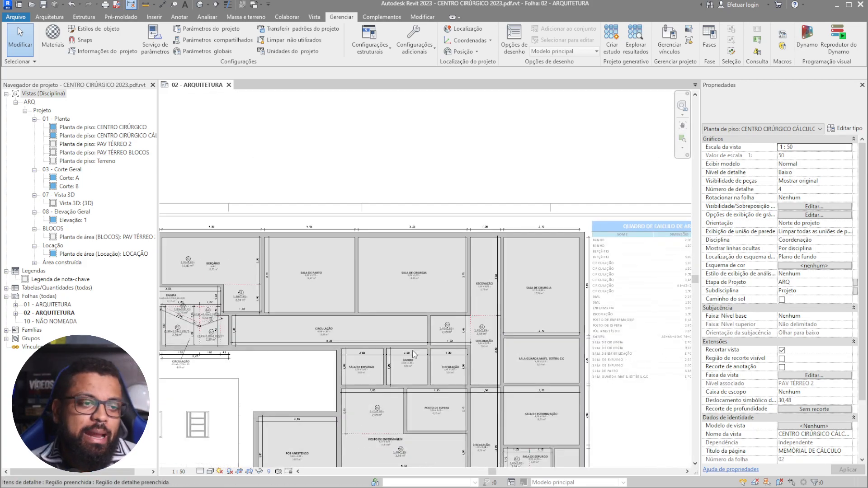
scroll(413, 353, down, 1)
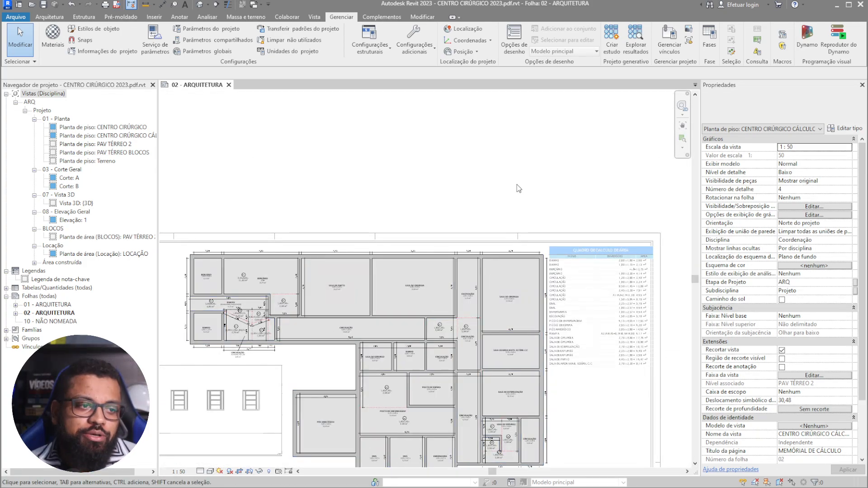
- Deactivate the plan viewport and inspect the area table's title and its DIMENSÕES and ÁREA columns
double_click(524, 215)
scroll(632, 279, up, 4)
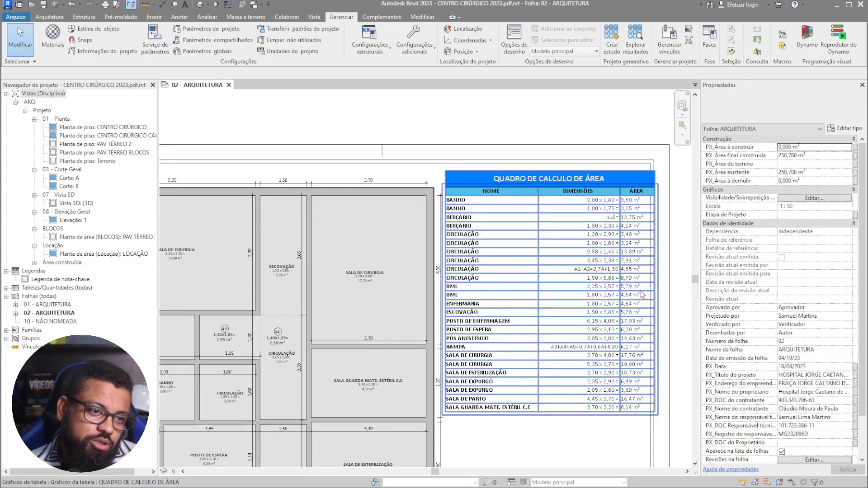
middle_drag(632, 279, 551, 260)
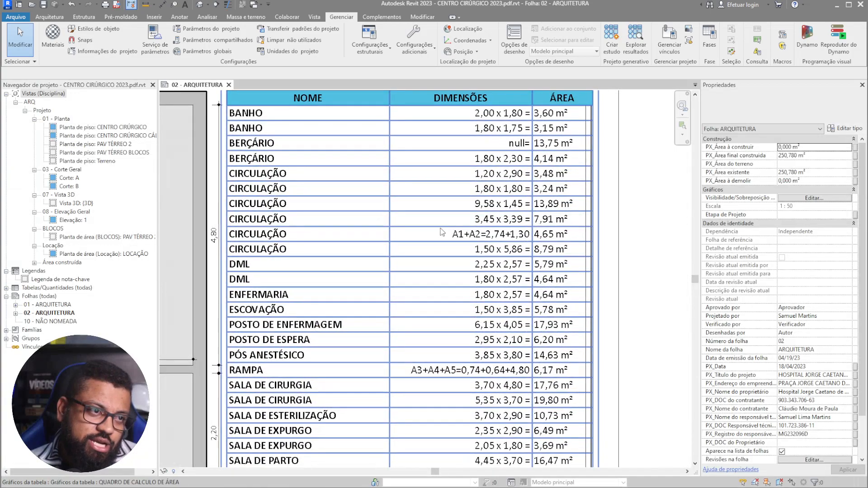
middle_drag(439, 192, 468, 207)
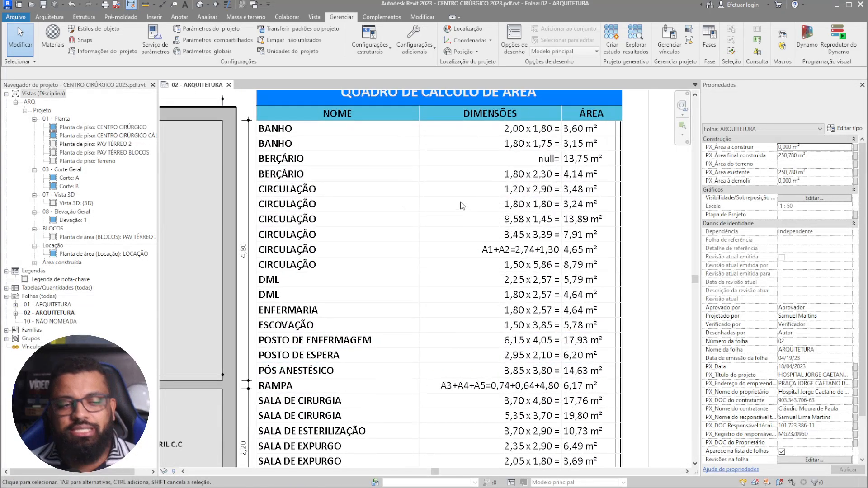
scroll(547, 169, down, 4)
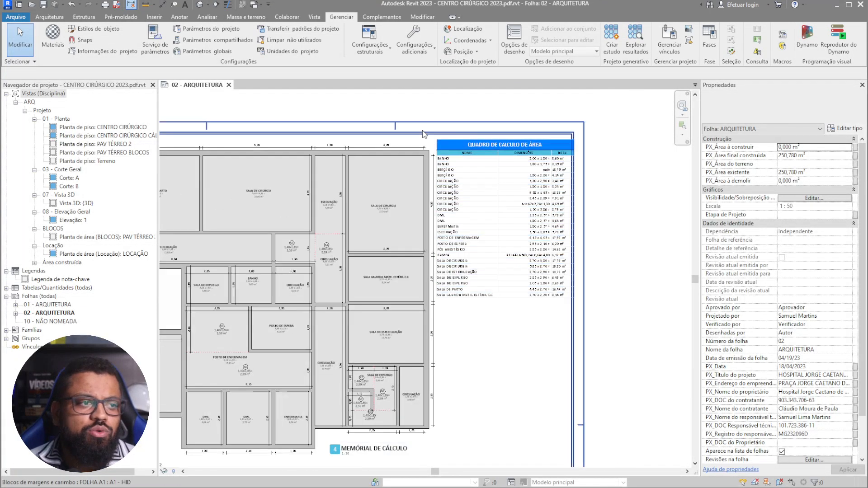
middle_drag(500, 171, 615, 194)
middle_drag(334, 247, 565, 255)
scroll(327, 278, up, 3)
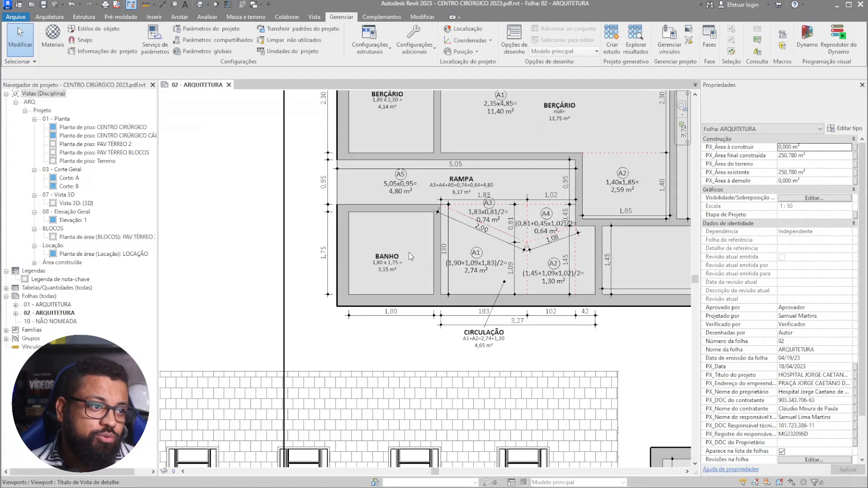
- Reactivate the plan viewport and pan across the rooms from BANHO to BERÇÁRIO and RAMPA
double_click(391, 254)
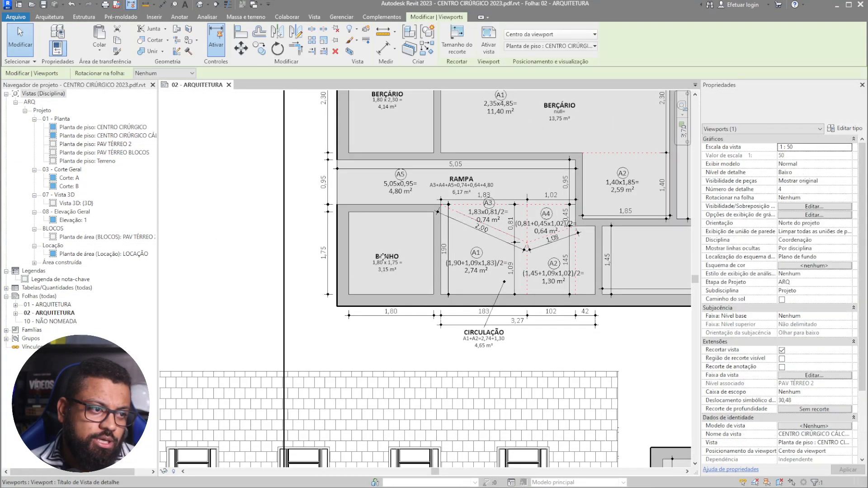
scroll(354, 278, down, 3)
middle_drag(418, 288, 312, 281)
scroll(448, 286, up, 3)
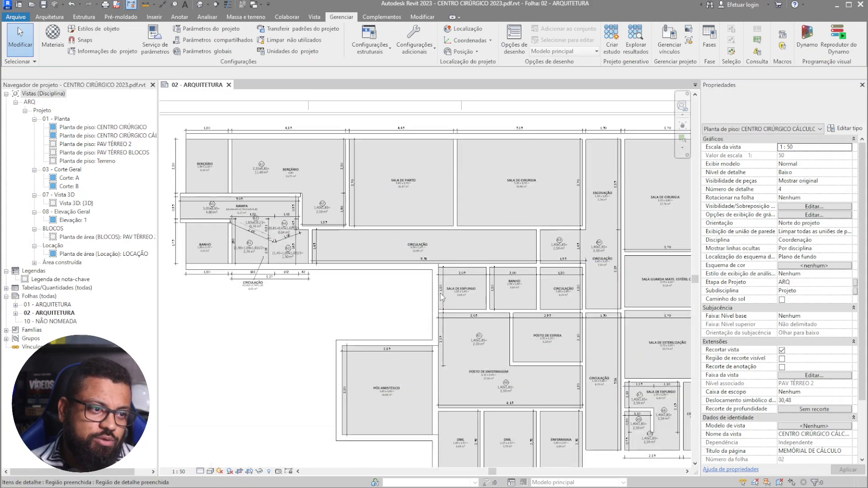
middle_drag(572, 312, 442, 219)
middle_drag(425, 400, 482, 306)
middle_drag(498, 341, 307, 407)
middle_drag(487, 303, 537, 426)
middle_drag(456, 228, 519, 335)
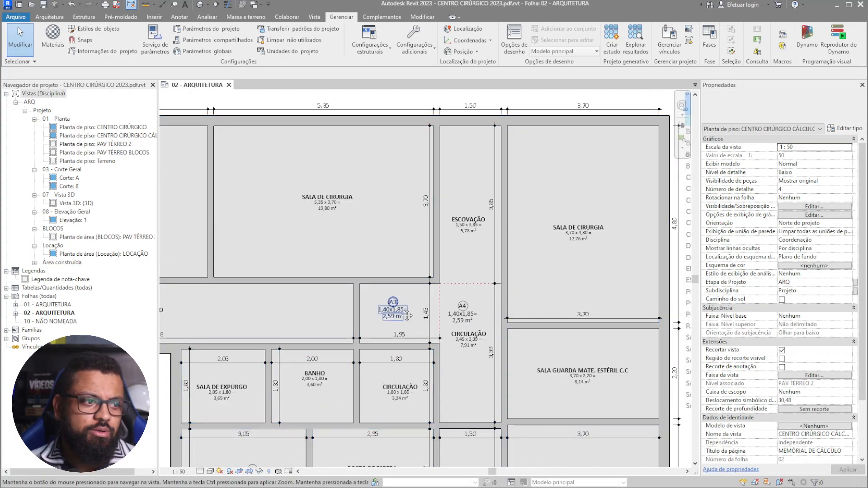
middle_drag(395, 323, 519, 349)
middle_drag(447, 285, 671, 303)
middle_drag(316, 356, 503, 334)
scroll(292, 321, up, 3)
- Leave the plan viewport and open the sheet's area-calculation schedule in its own view
click(318, 352)
scroll(333, 341, down, 8)
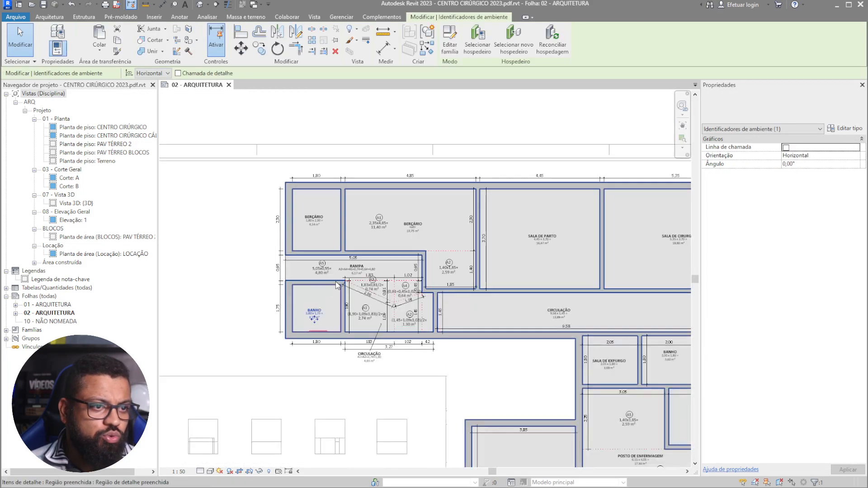
click(364, 177)
double_click(365, 177)
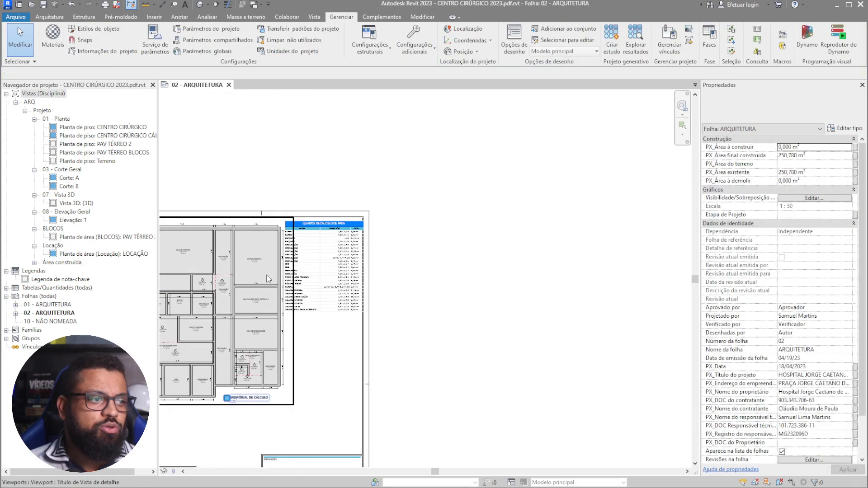
scroll(308, 245, up, 5)
click(403, 212)
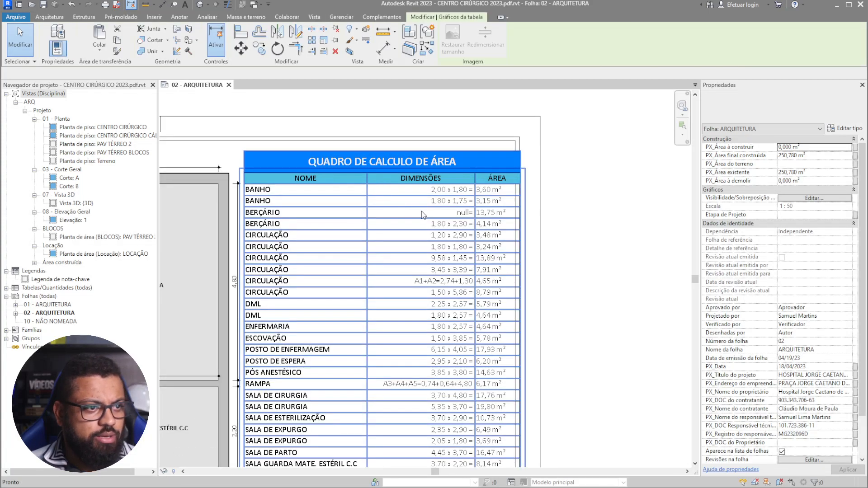
double_click(442, 266)
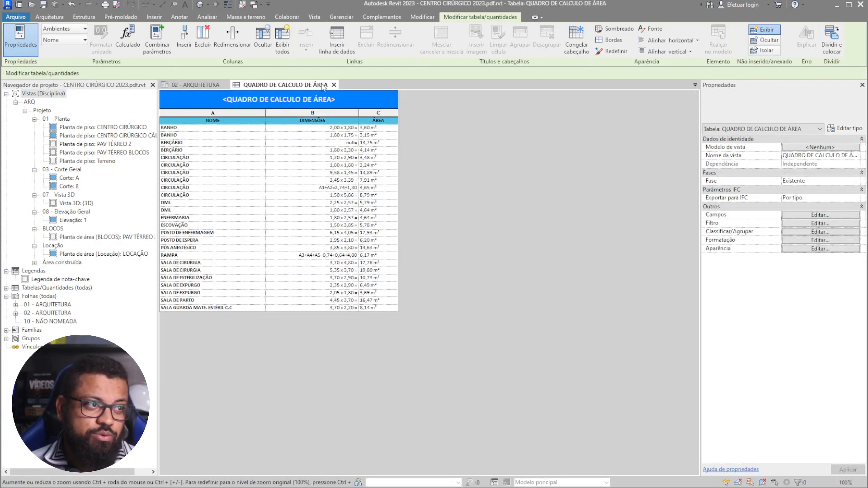
- Select the BERÇÁRIO schedule row reading null= and highlight that room in the model
click(348, 143)
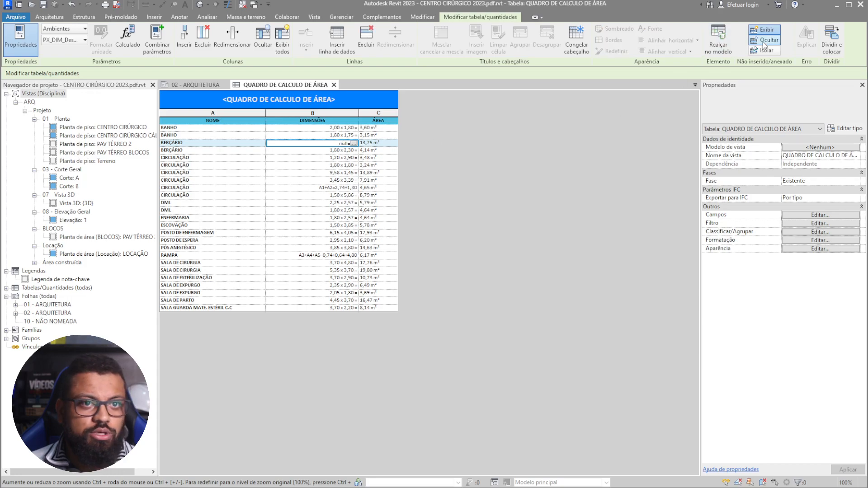
click(718, 38)
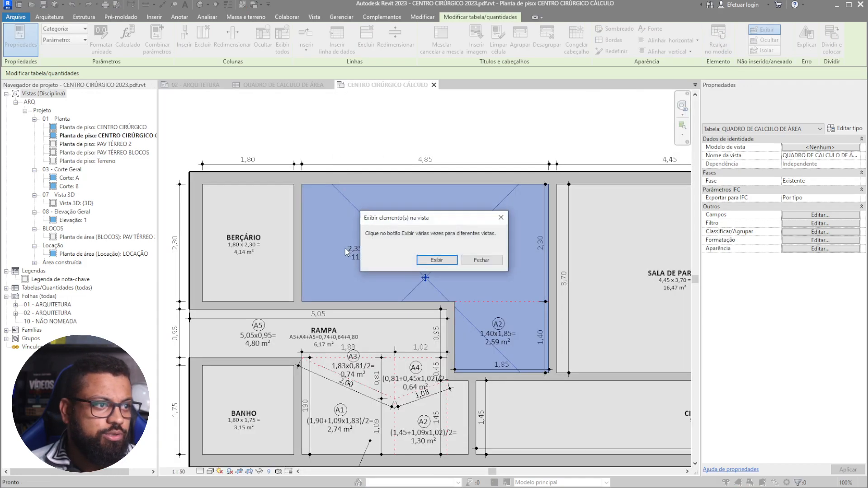
click(488, 265)
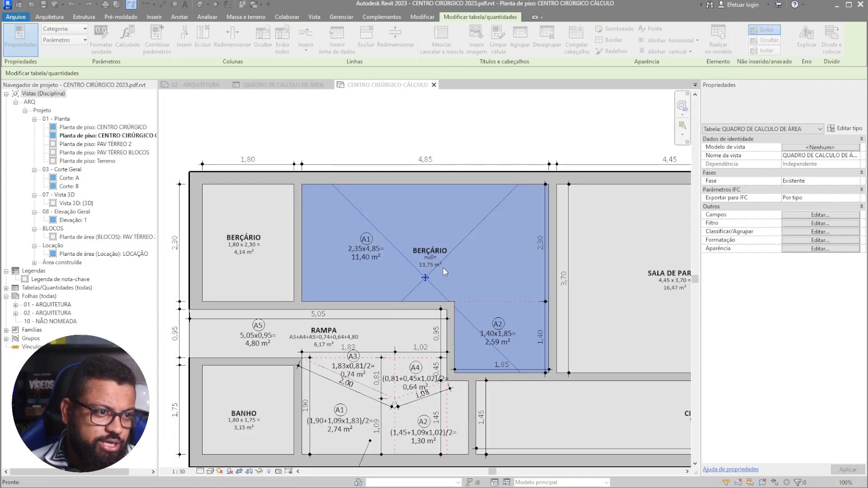
- Pan around the BERÇÁRIO room and CIRCULAÇÃO tag in the plan, then deselect the room
scroll(441, 267, up, 3)
scroll(452, 263, down, 1)
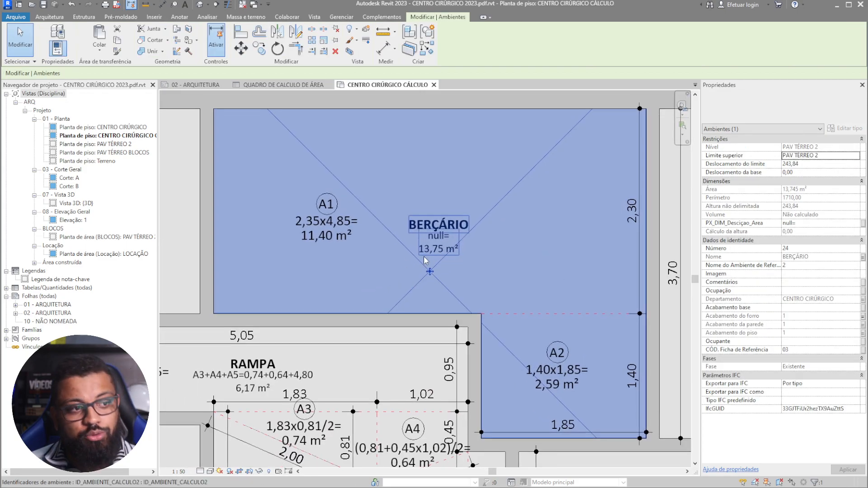
scroll(483, 249, down, 3)
scroll(470, 437, up, 3)
middle_drag(419, 392, 410, 325)
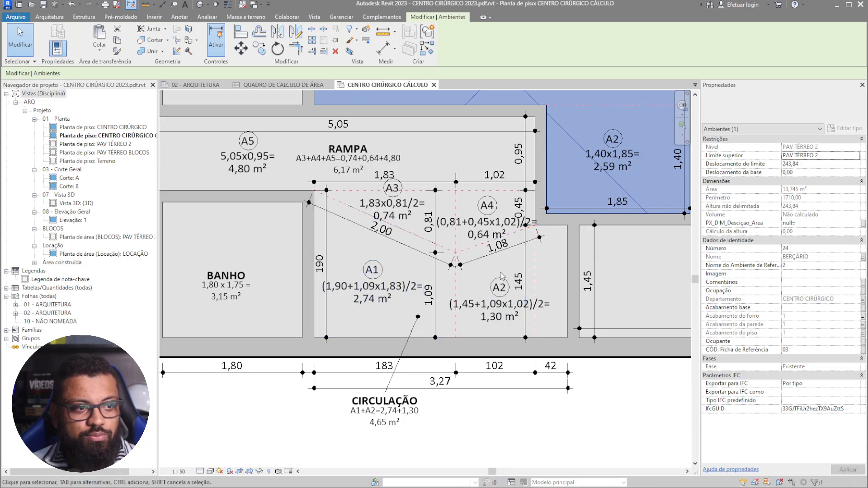
middle_drag(532, 257, 452, 456)
scroll(427, 285, down, 2)
scroll(489, 239, up, 1)
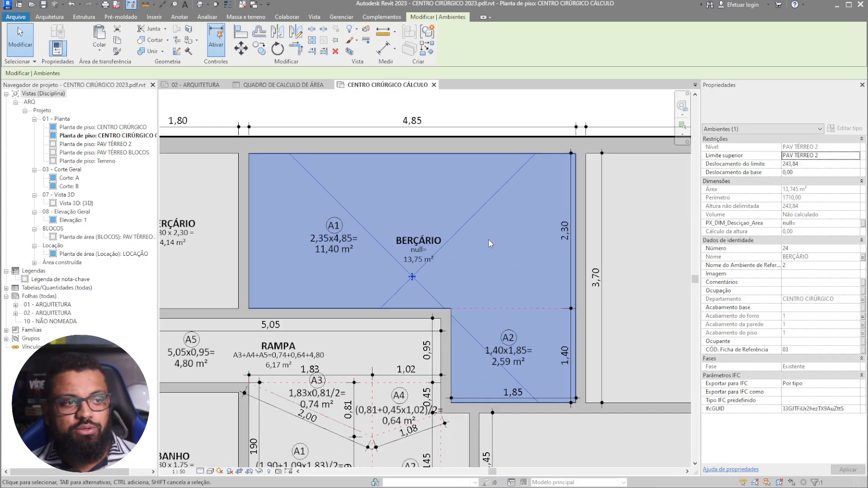
click(466, 259)
- Run the ADICIONAR_DESCRIÇÃO DO CALCULO DE ÁREA Dynamo script on BERÇÁRIO and its A1 and A2 areas
click(844, 40)
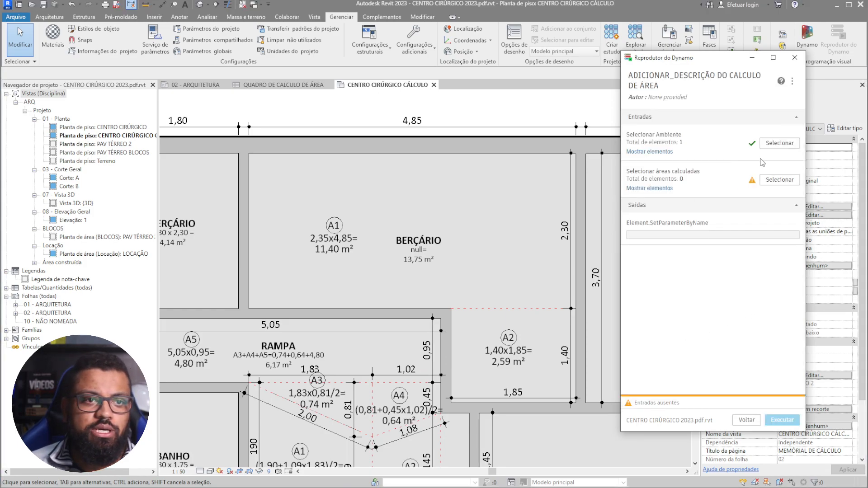
click(780, 143)
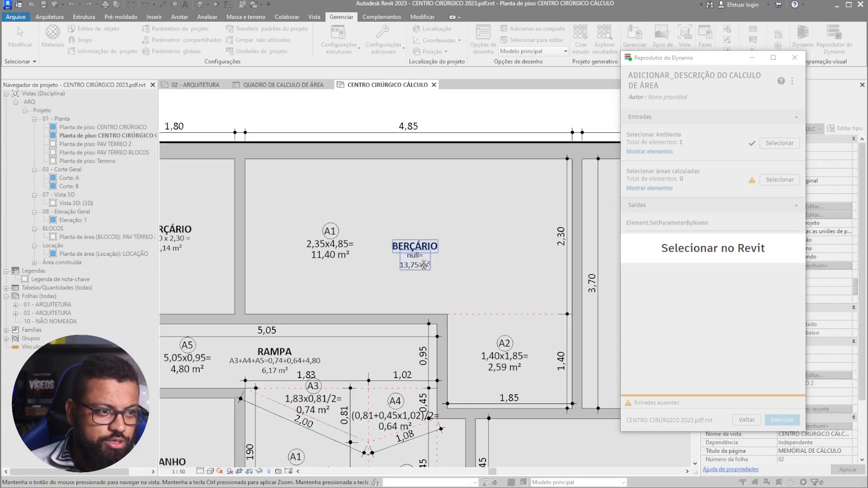
click(412, 258)
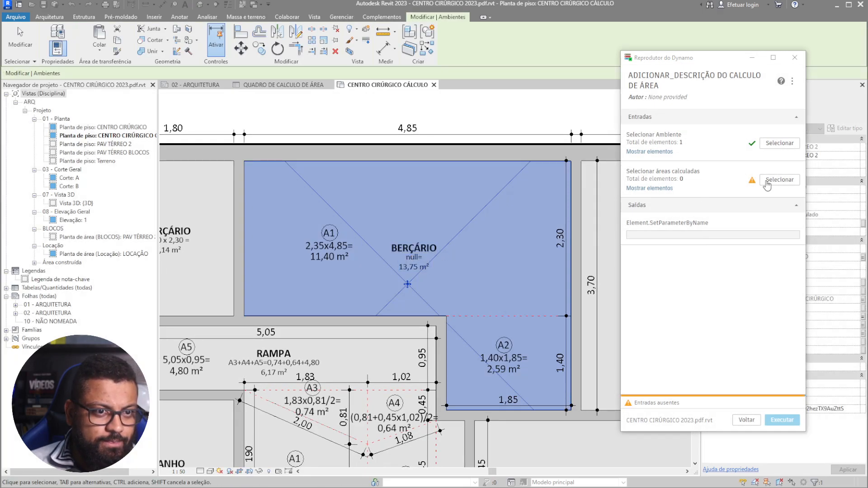
click(781, 179)
drag(551, 91, 466, 302)
drag(505, 351, 349, 353)
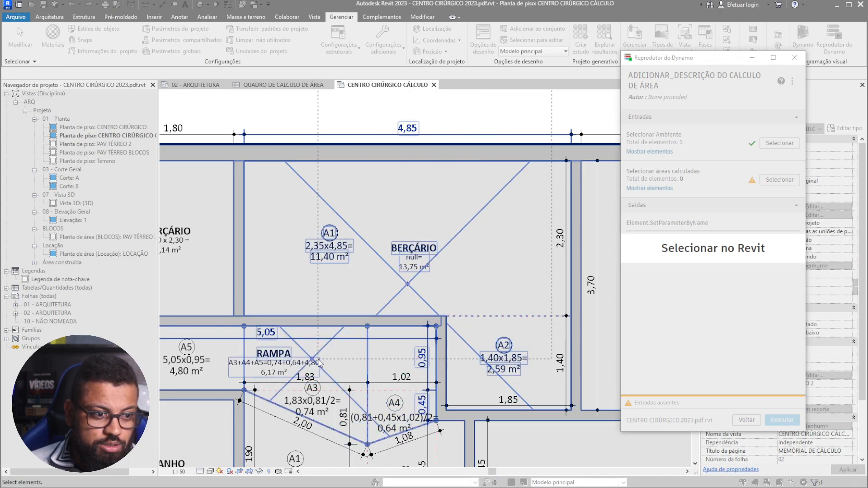
drag(320, 363, 319, 363)
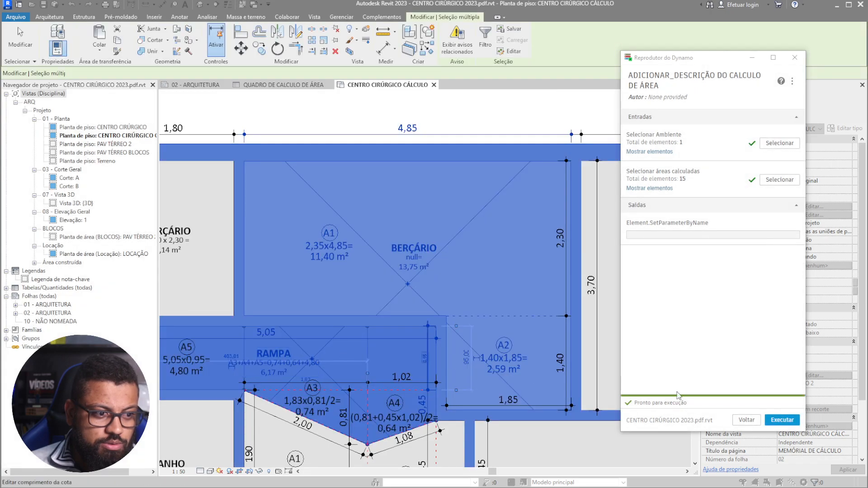
click(787, 421)
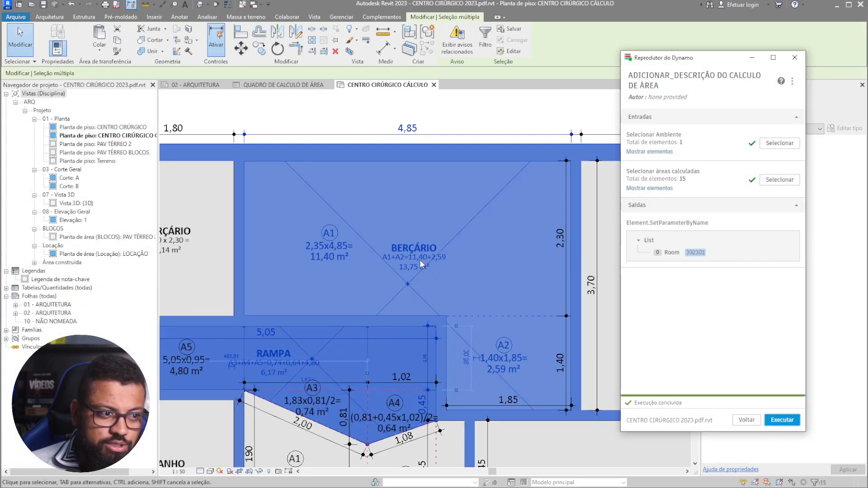
click(795, 57)
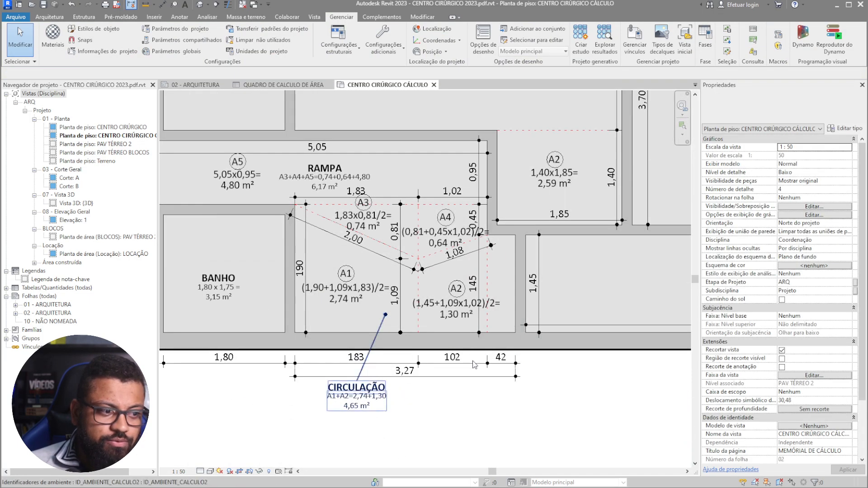
- Open the 02 - ARQUITETURA sheet from the Project Browser
scroll(327, 405, down, 3)
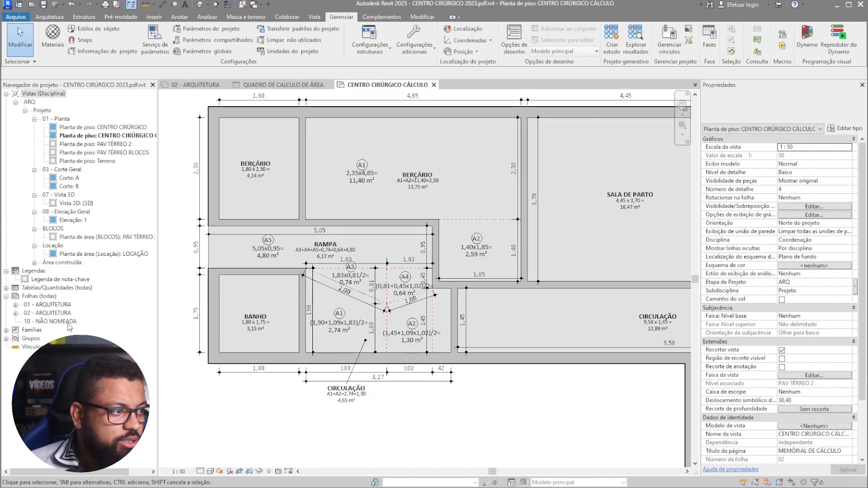
scroll(327, 285, down, 3)
middle_drag(327, 284, 116, 329)
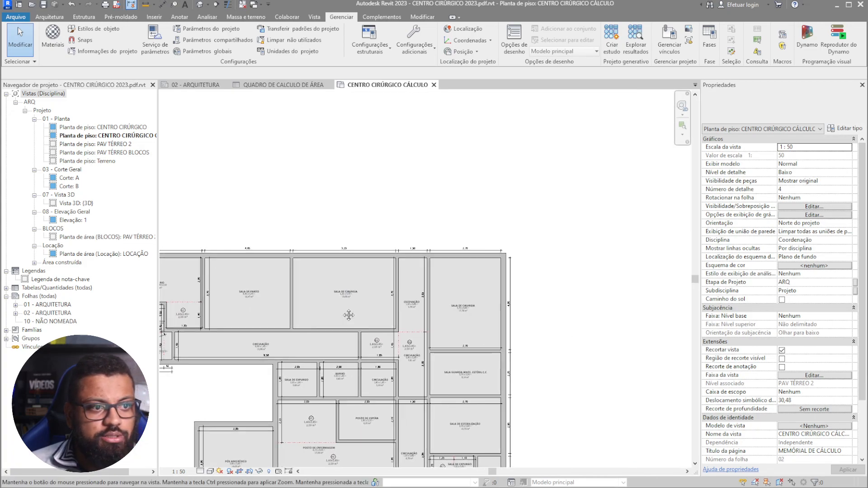
double_click(50, 313)
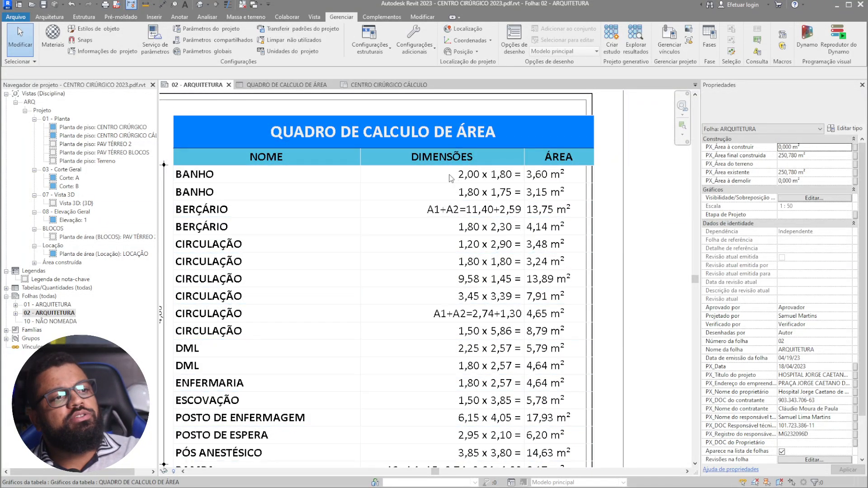
- Inspect the area schedule's rows and the plan's left-hand rooms and ramp on the sheet
scroll(456, 180, down, 1)
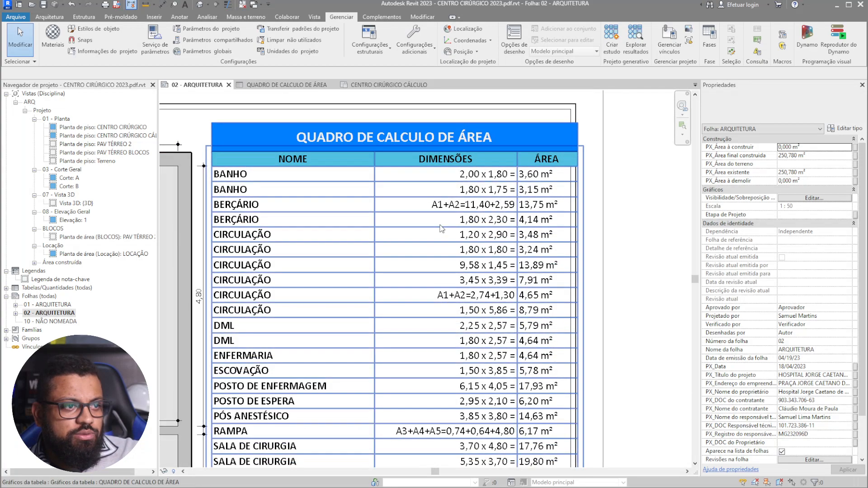
scroll(448, 267, down, 2)
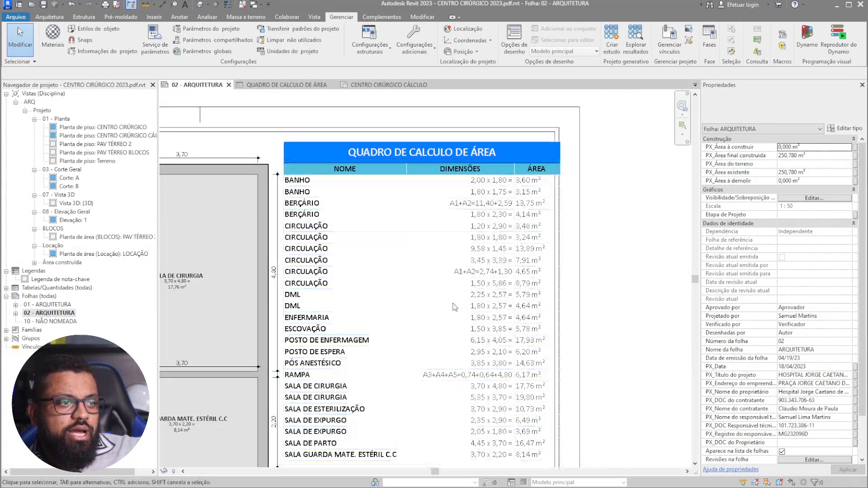
mouse_move(461, 389)
middle_down()
mouse_move(496, 269)
mouse_move(520, 269)
mouse_move(506, 305)
middle_up()
middle_drag(508, 204, 504, 292)
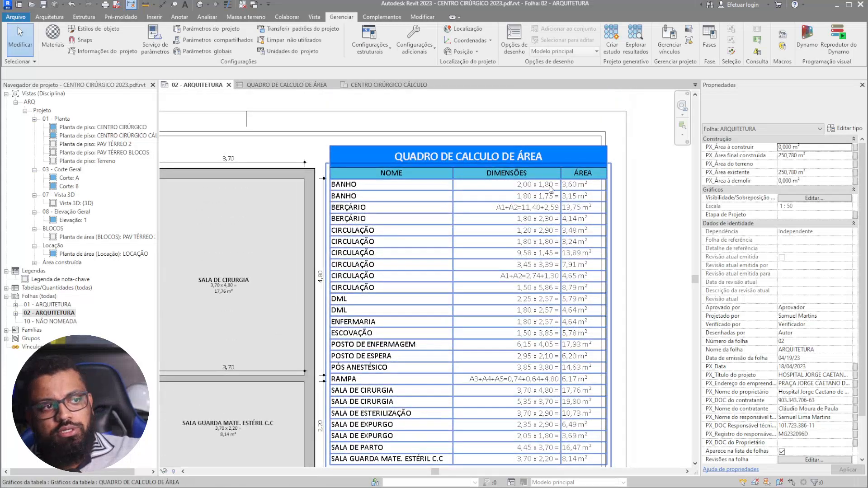
scroll(550, 188, down, 2)
middle_drag(384, 357, 457, 239)
middle_drag(328, 291, 381, 326)
middle_drag(341, 208, 462, 271)
scroll(296, 237, up, 1)
scroll(294, 238, up, 2)
middle_drag(332, 261, 457, 308)
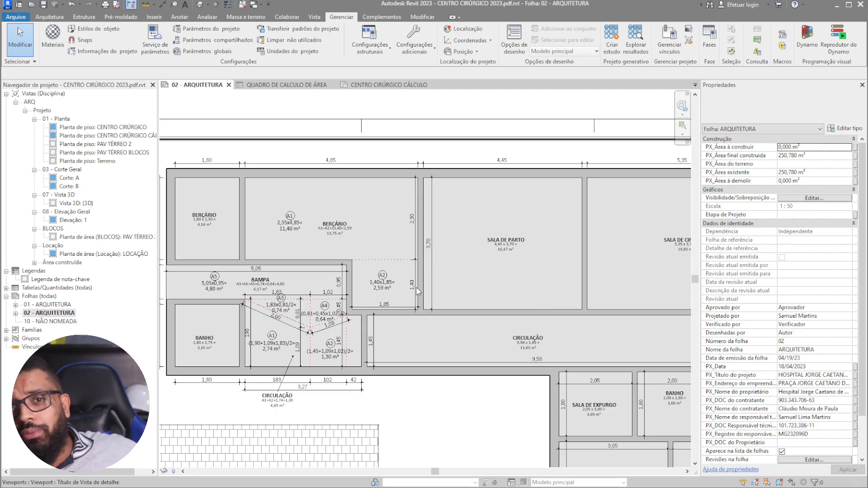
click(464, 418)
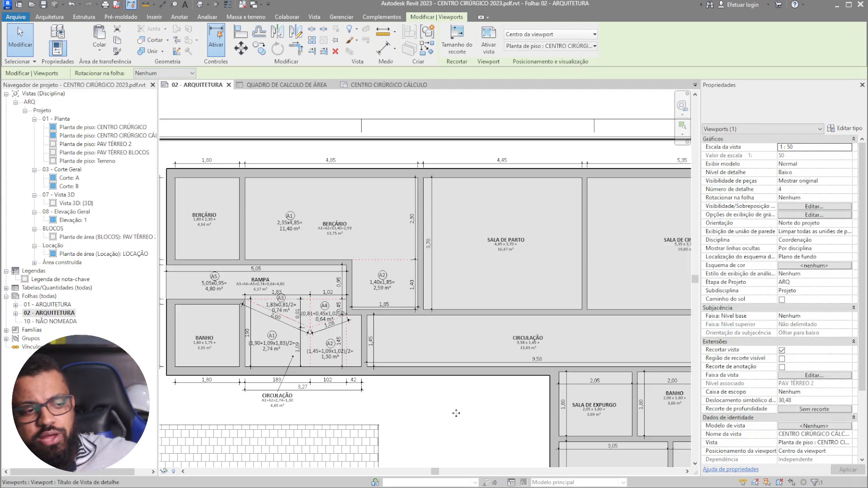
scroll(463, 416, down, 4)
key(Escape)
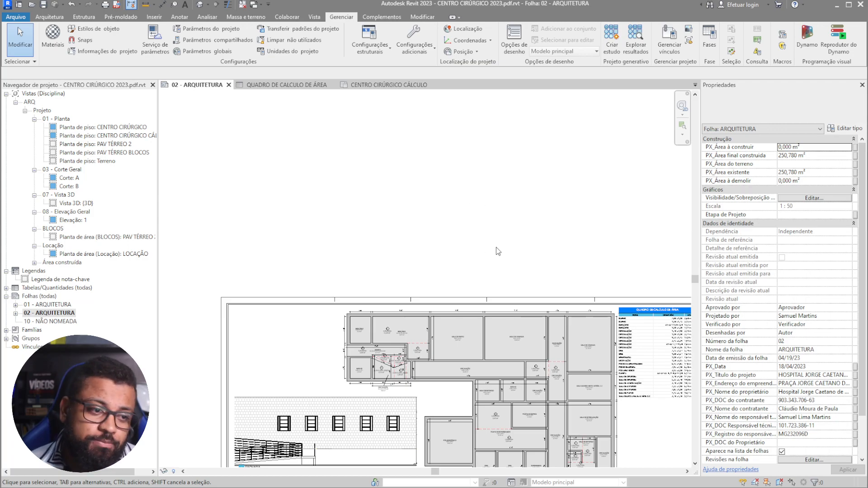
scroll(420, 378, up, 5)
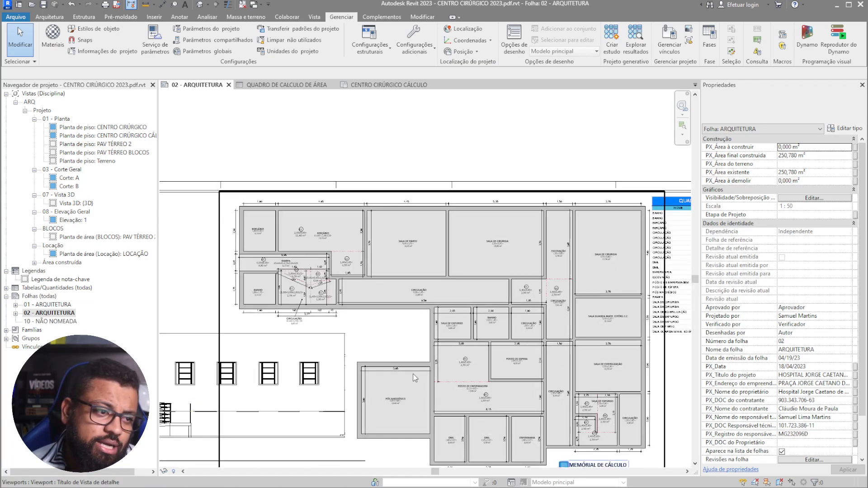
scroll(420, 371, up, 3)
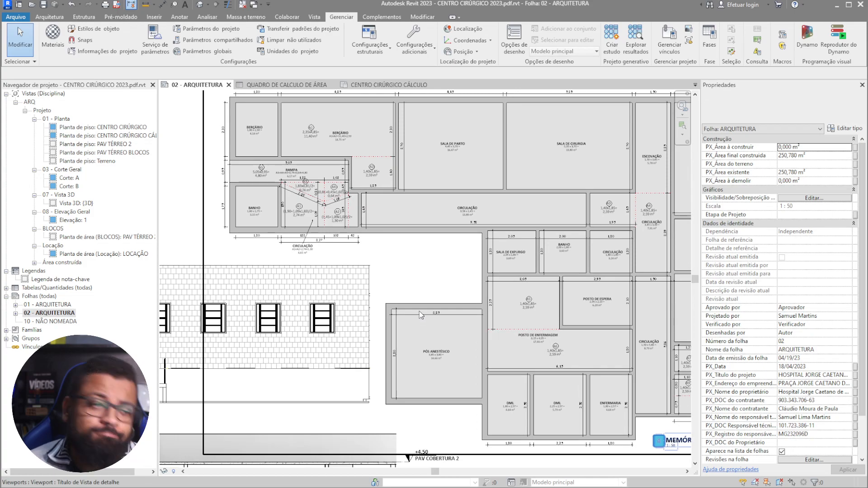